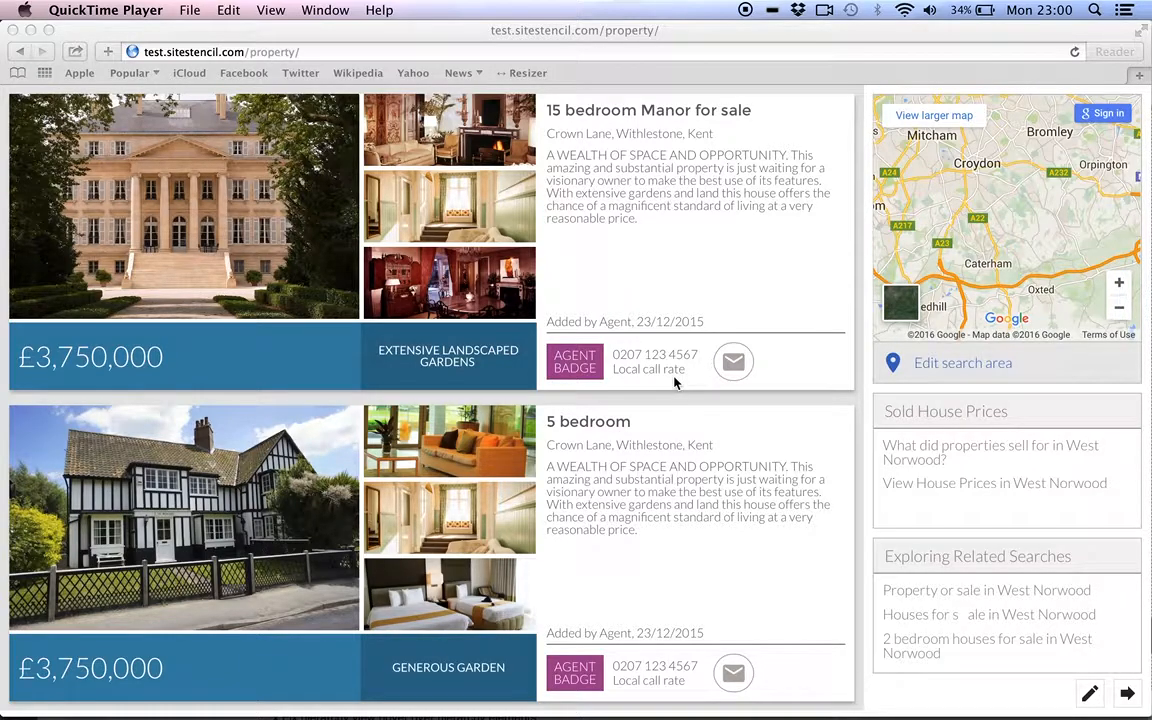
Examine the layout of the reference property listing page in Safari and return to the blank page in Chrome
click(675, 382)
key(super+Tab)
key(super+Tab)
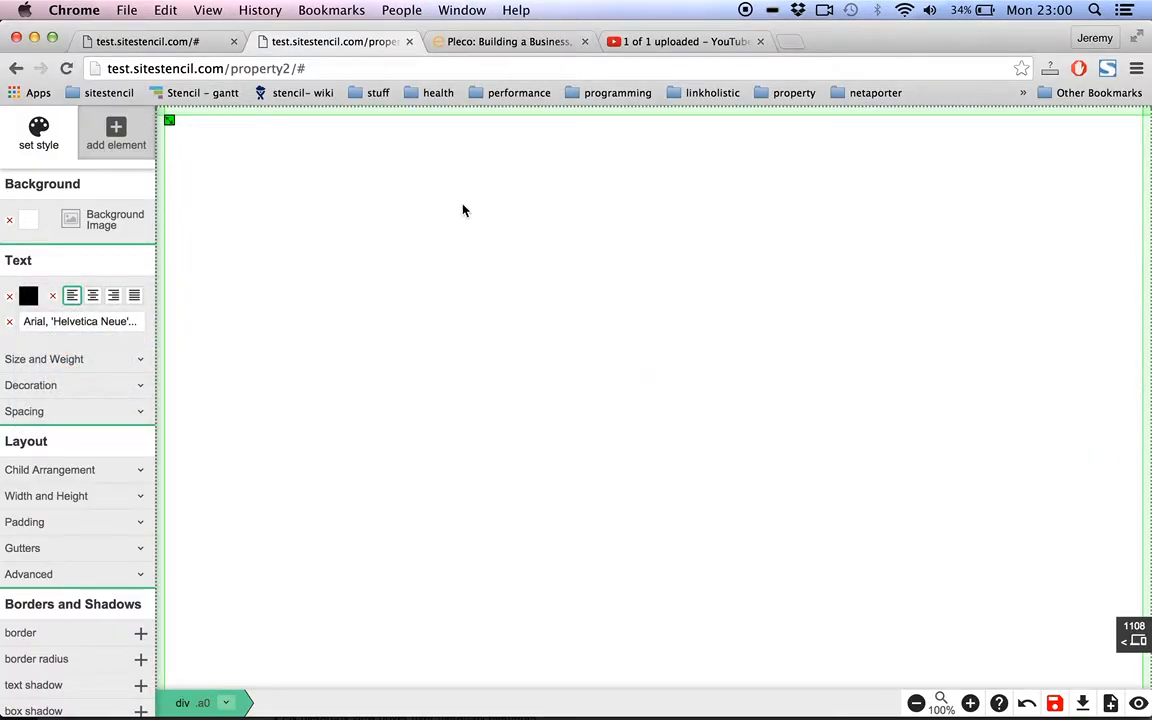
key(super+Tab)
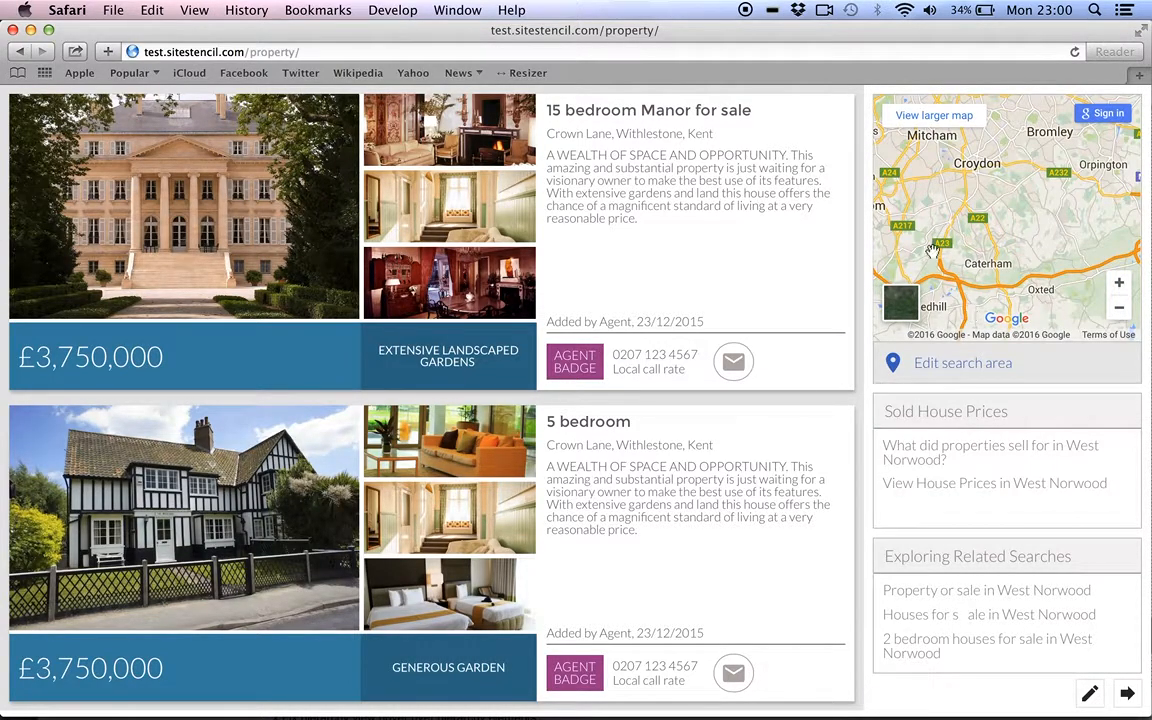
key(super+Tab)
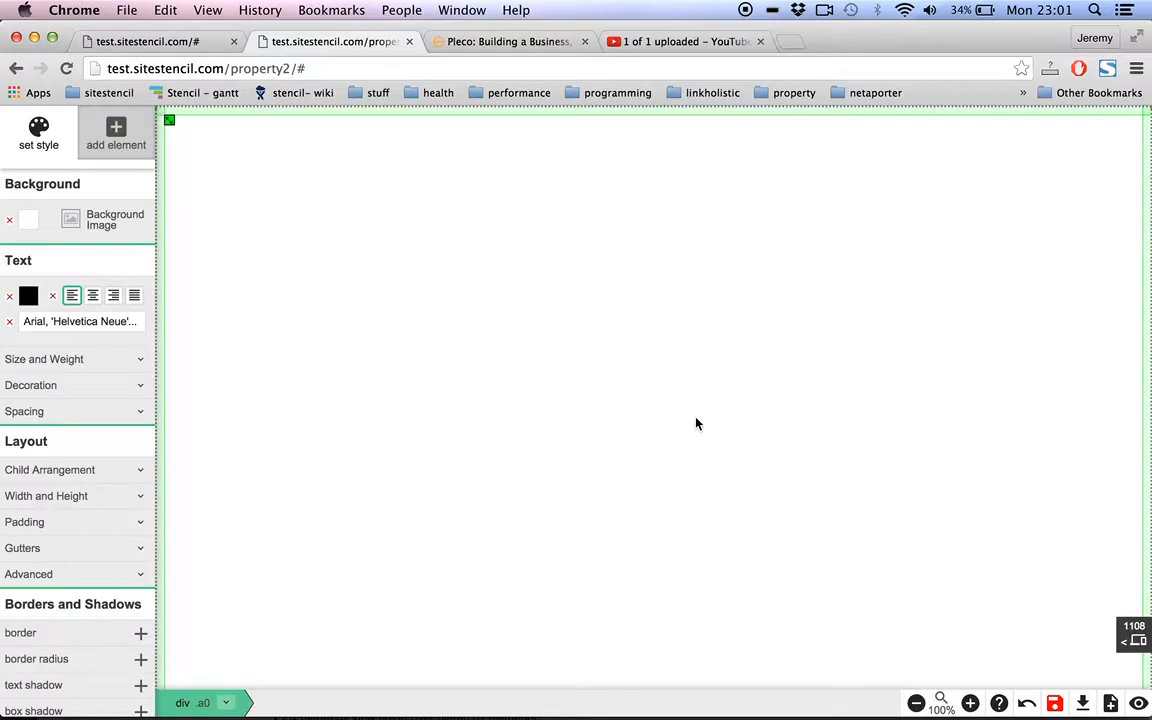
Draw a tall main box over about two thirds of the blank page and a second tall box filling the remaining third
click(92, 121)
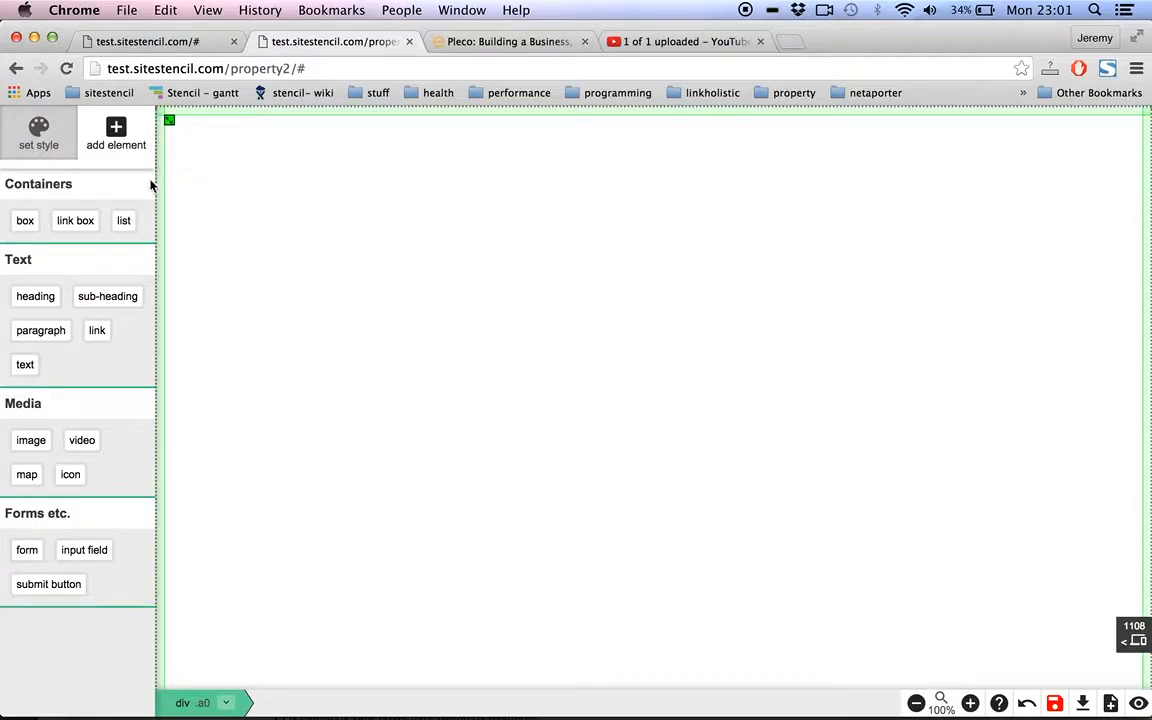
drag(180, 120, 873, 673)
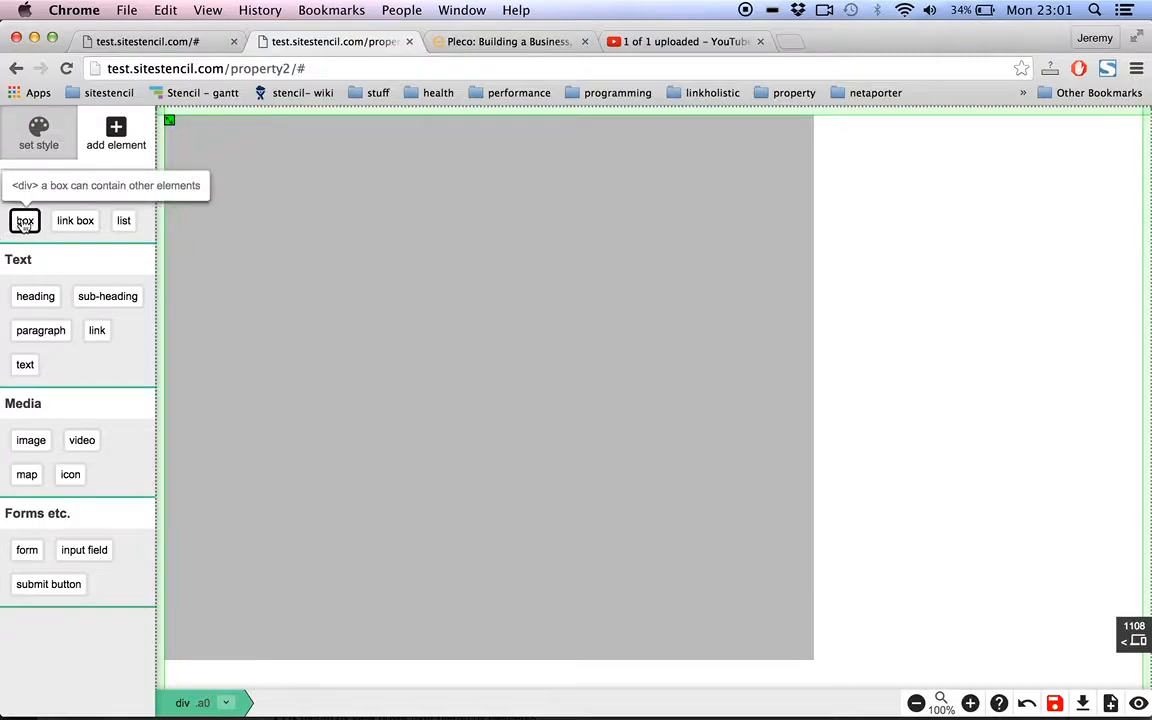
click(25, 220)
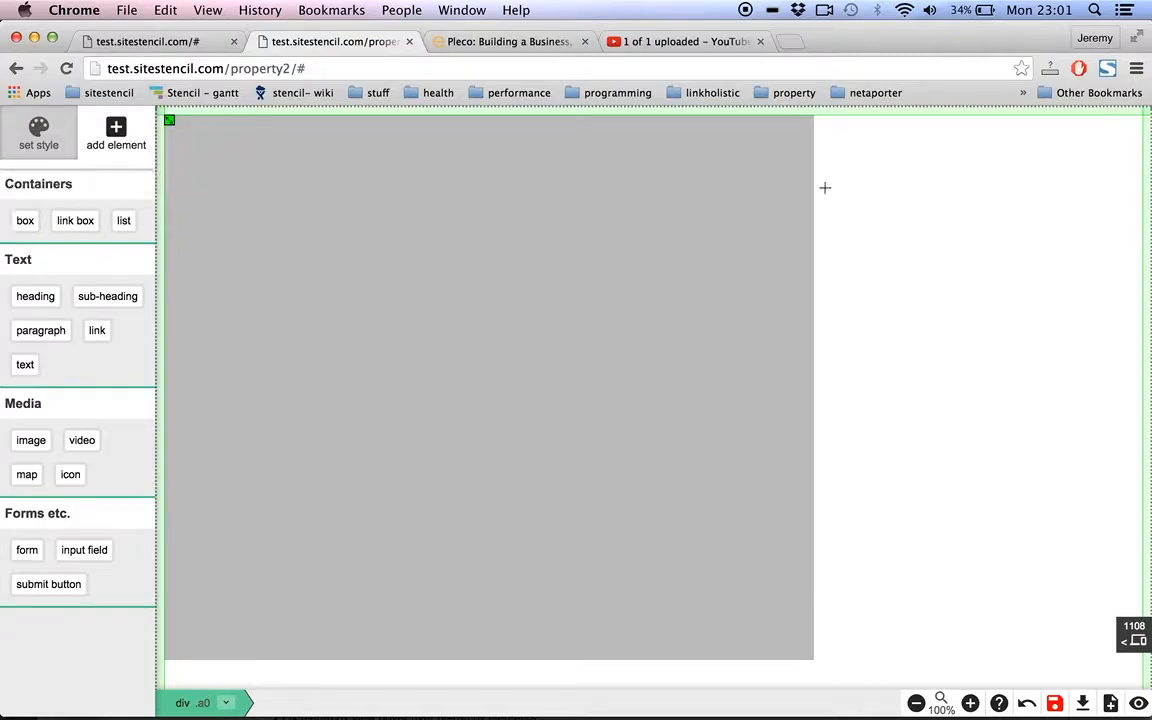
drag(833, 134, 1143, 679)
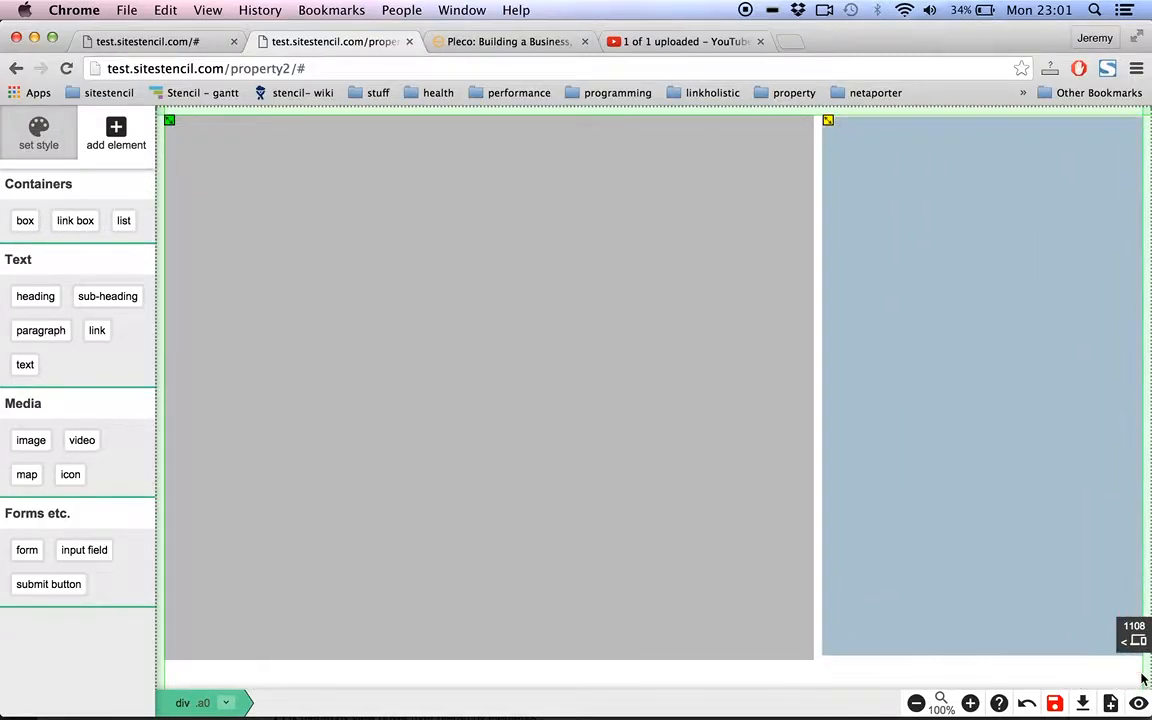
Try the grey main box at a pixel width of about 682 px and return it to a fractional width of 2/3
click(980, 412)
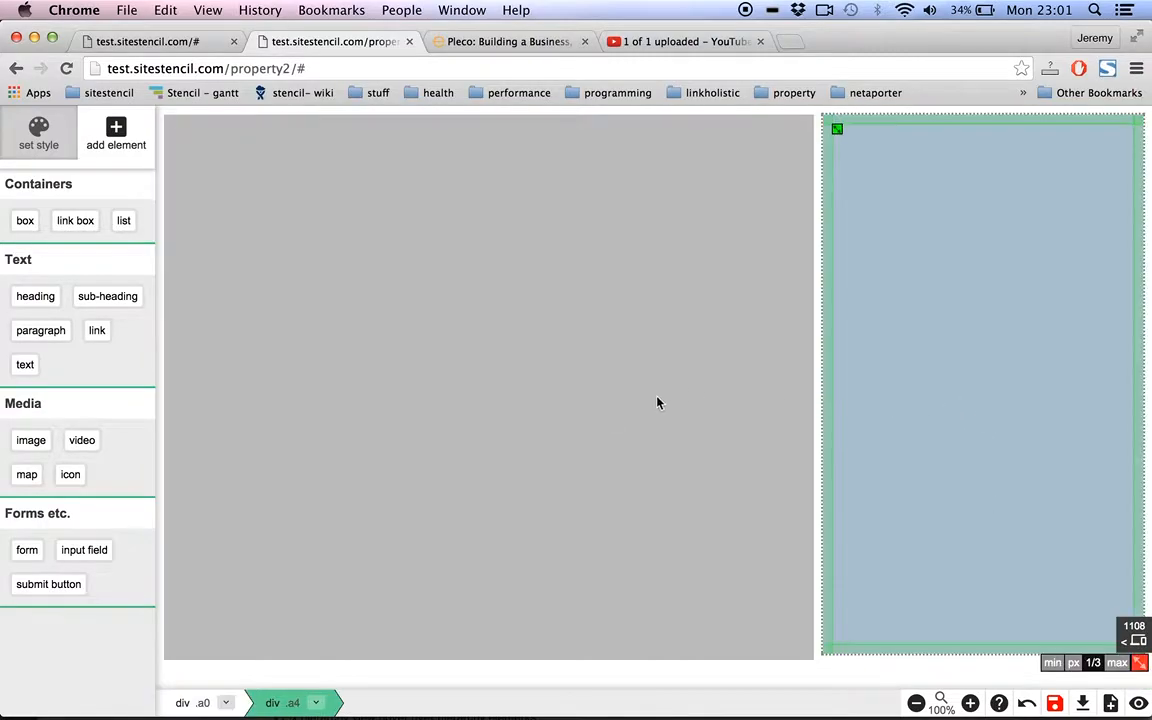
click(654, 397)
click(915, 400)
click(539, 464)
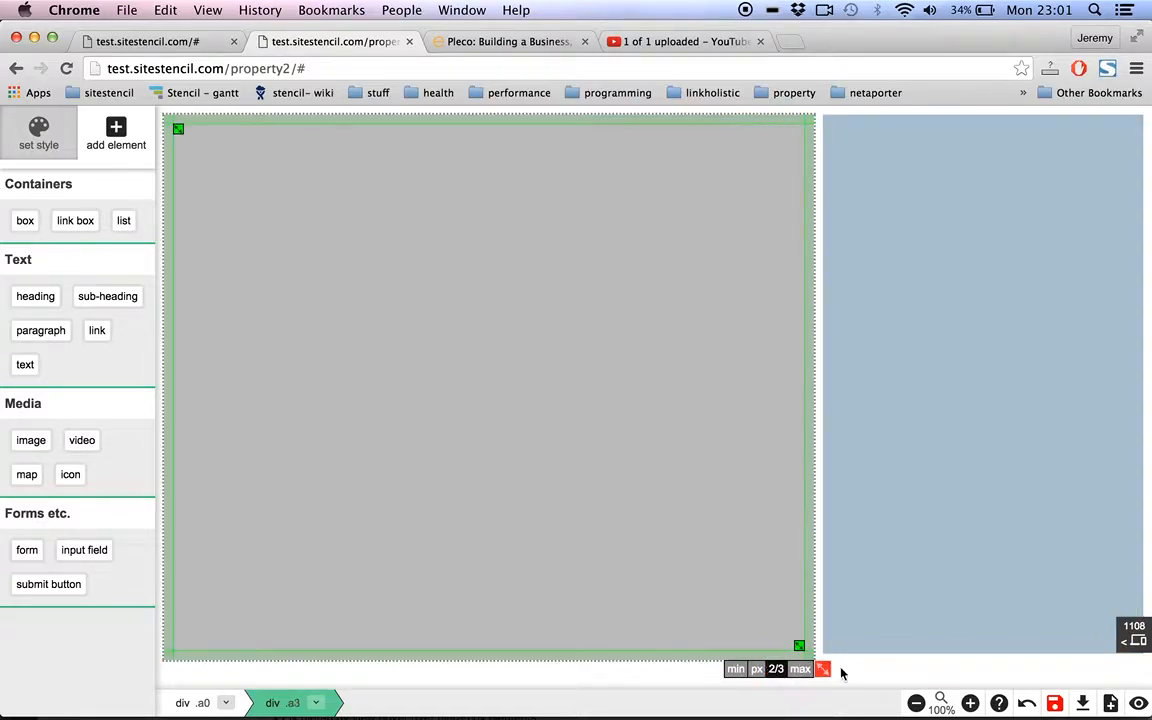
mouse_move(823, 670)
mouse_down()
mouse_move(771, 658)
mouse_move(517, 663)
mouse_move(823, 672)
mouse_up()
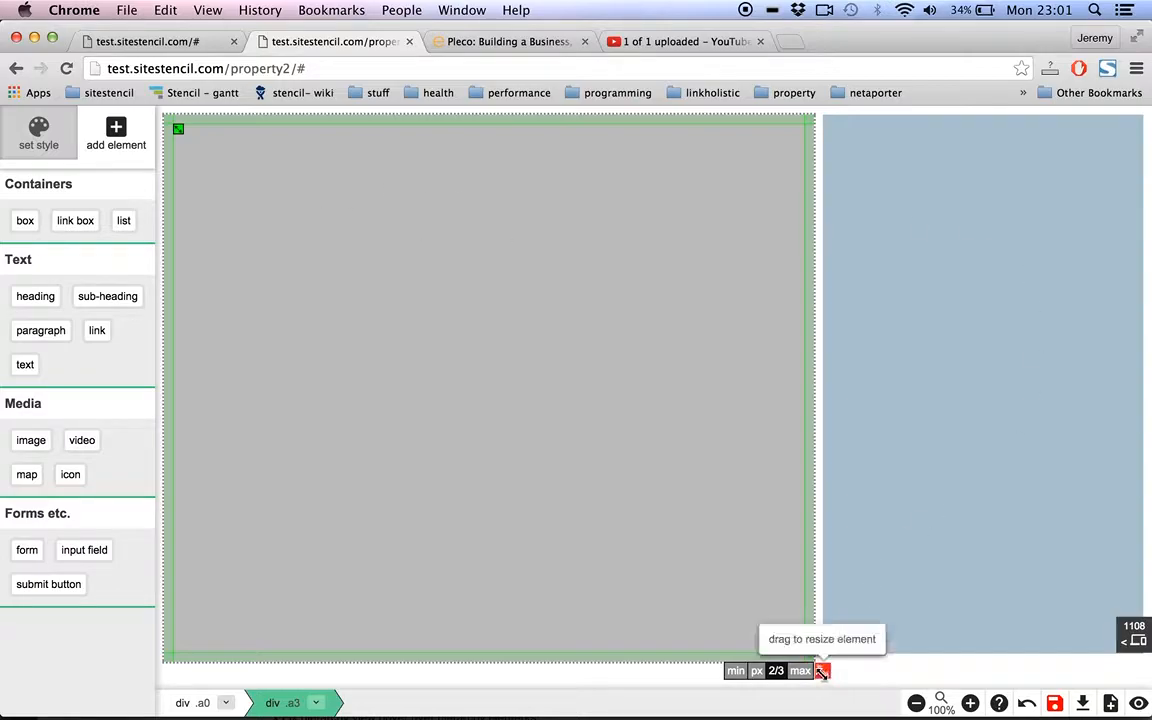
click(752, 674)
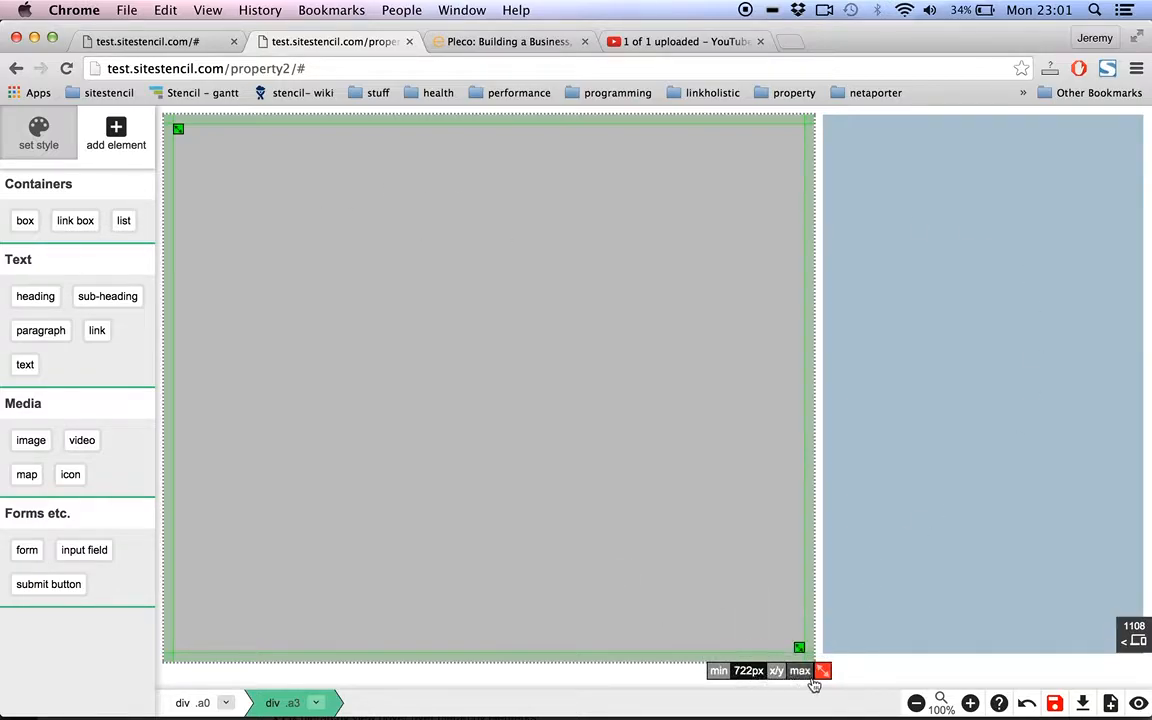
drag(821, 670, 784, 660)
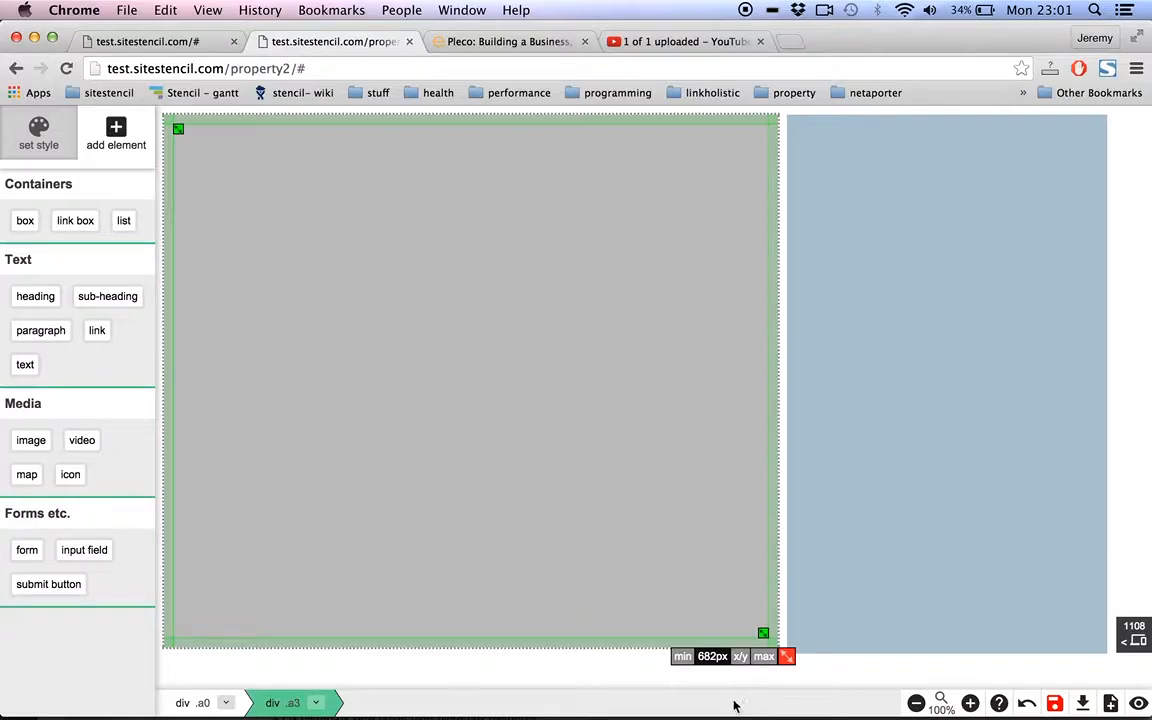
click(740, 656)
drag(493, 656, 852, 667)
Check the reference page in Safari, then narrow the blue-grey sidebar box in Chrome and widen the grey main box to 3/4
key(super+Tab)
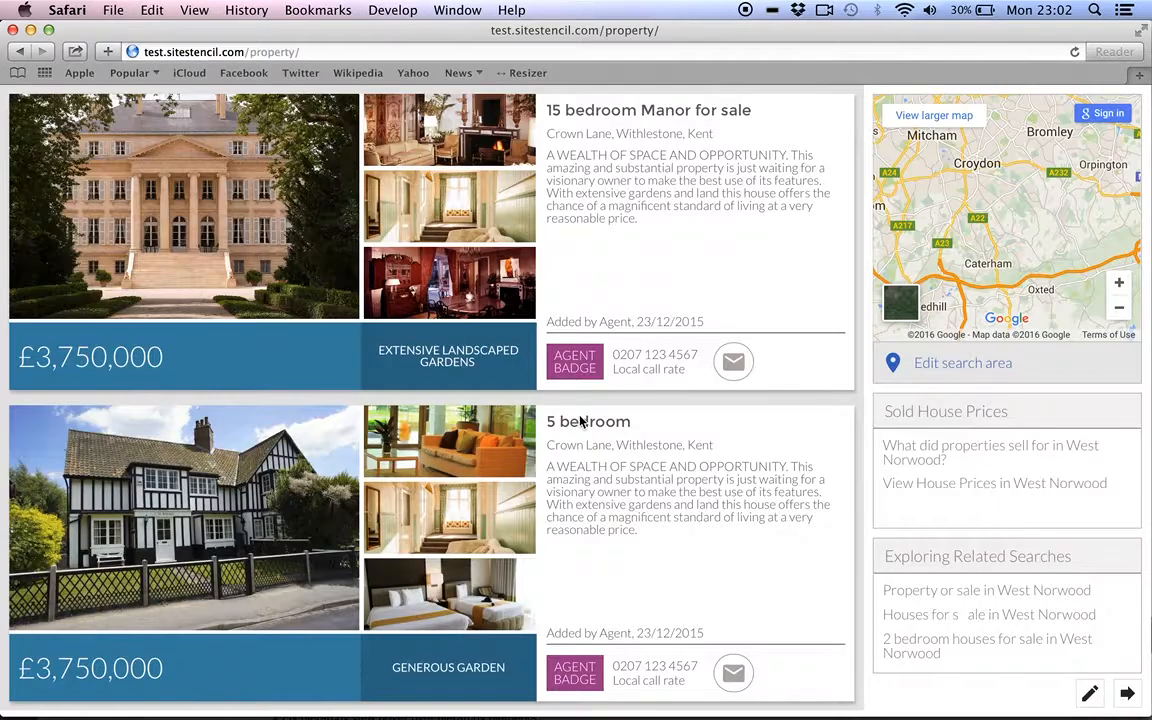
key(super+Tab)
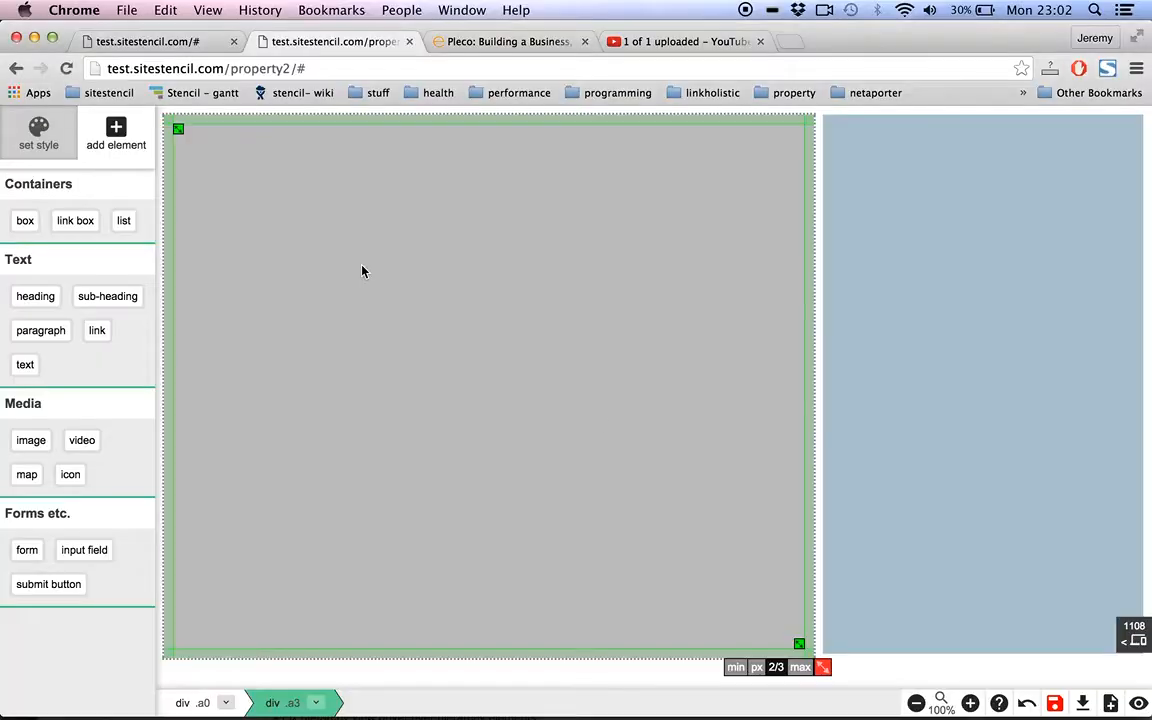
click(985, 628)
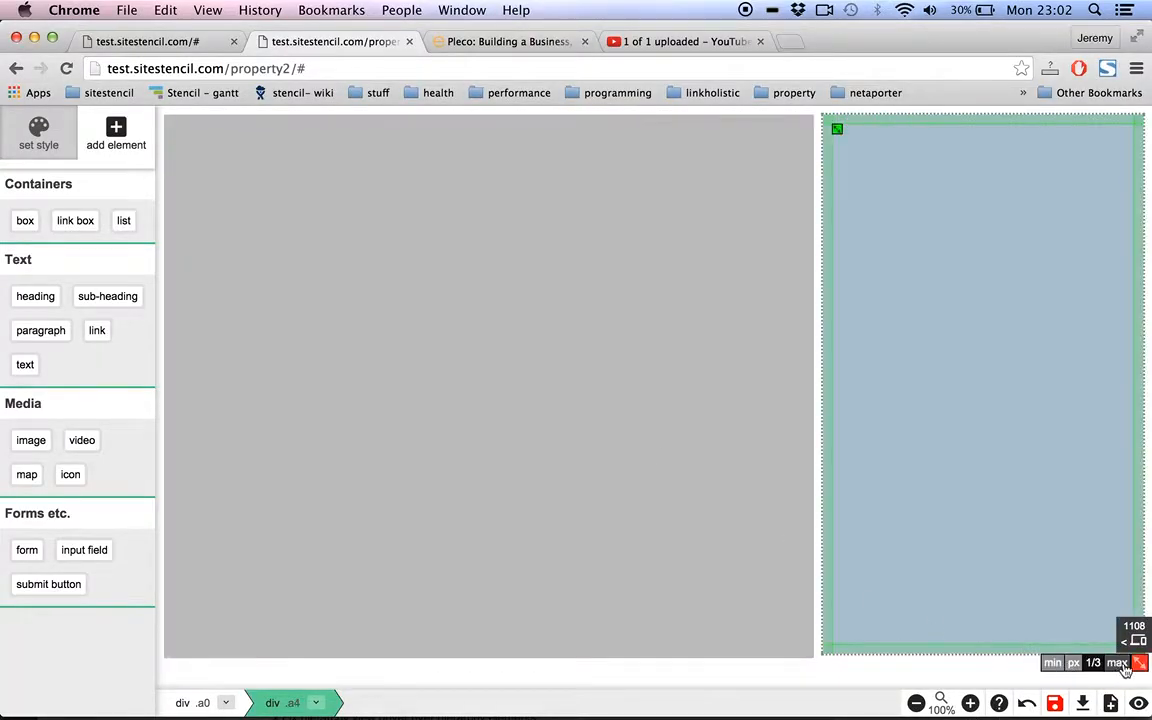
drag(1137, 662, 1066, 665)
click(654, 569)
drag(823, 666, 902, 670)
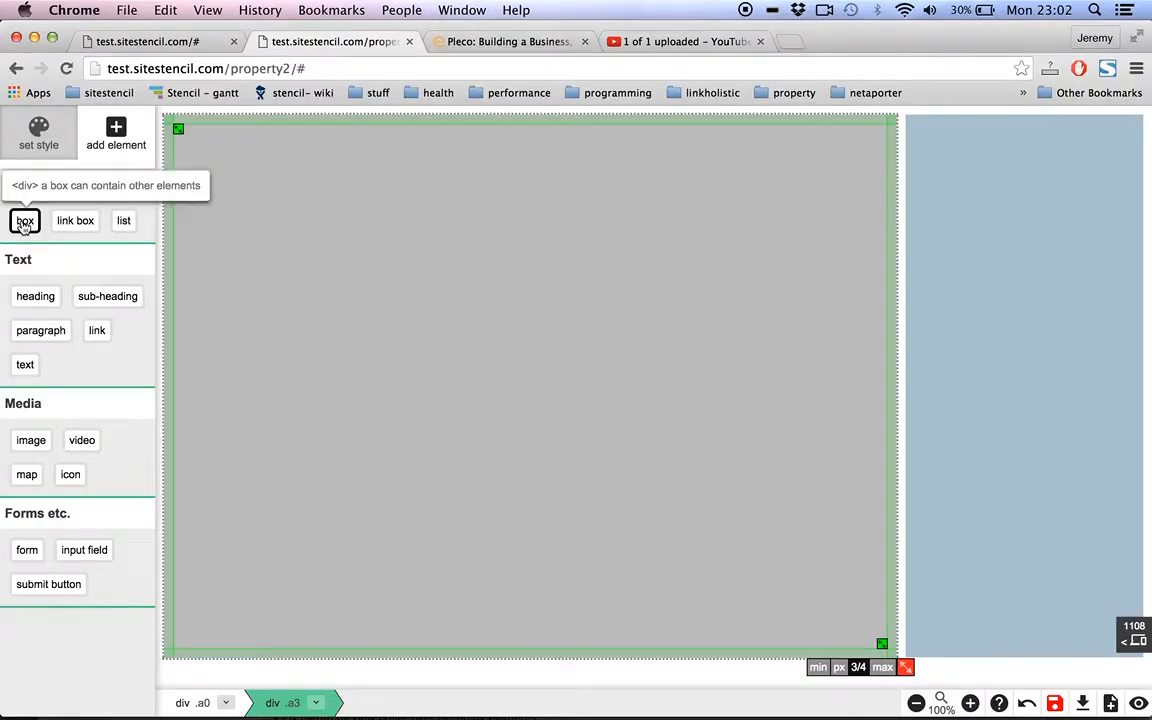
Draw a full-width box across the upper half of the grey main box and duplicate it underneath
click(25, 223)
mouse_move(181, 142)
mouse_down()
mouse_move(265, 226)
mouse_move(363, 278)
mouse_move(797, 360)
mouse_move(898, 390)
mouse_move(874, 393)
mouse_move(887, 402)
mouse_up()
click(670, 295)
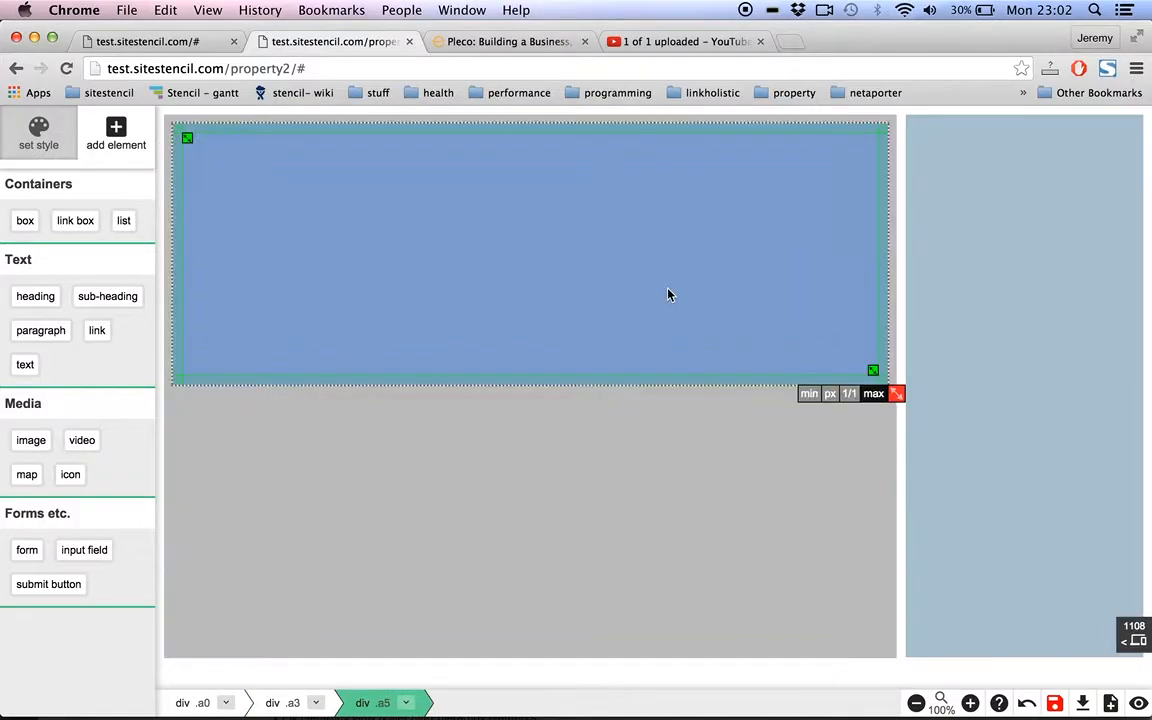
key(super+c)
key(super+v)
click(634, 434)
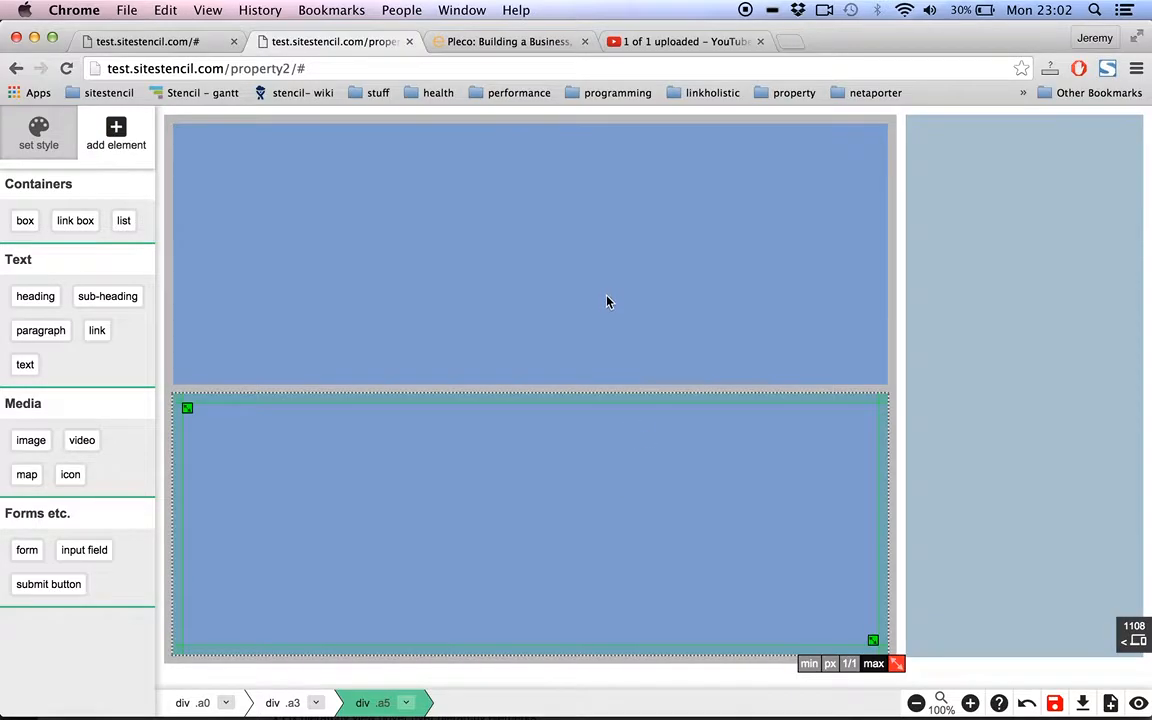
Set the background colour of the class shared by the two stacked boxes to red #DF7D7C
click(610, 332)
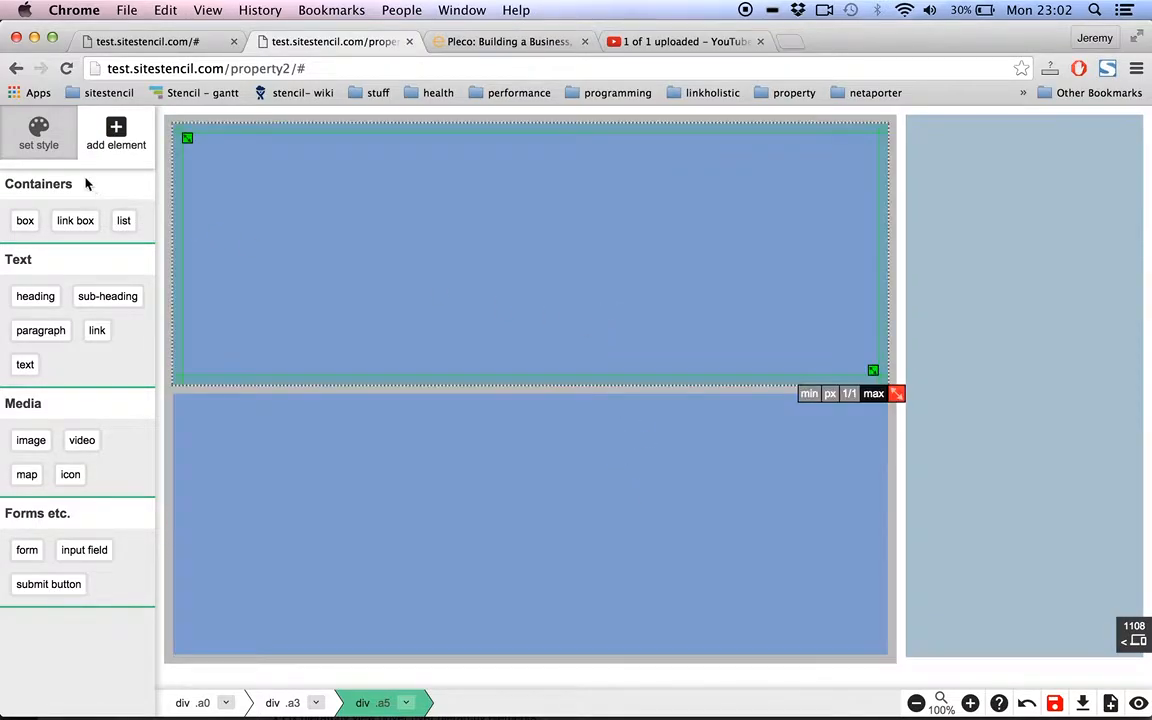
click(39, 135)
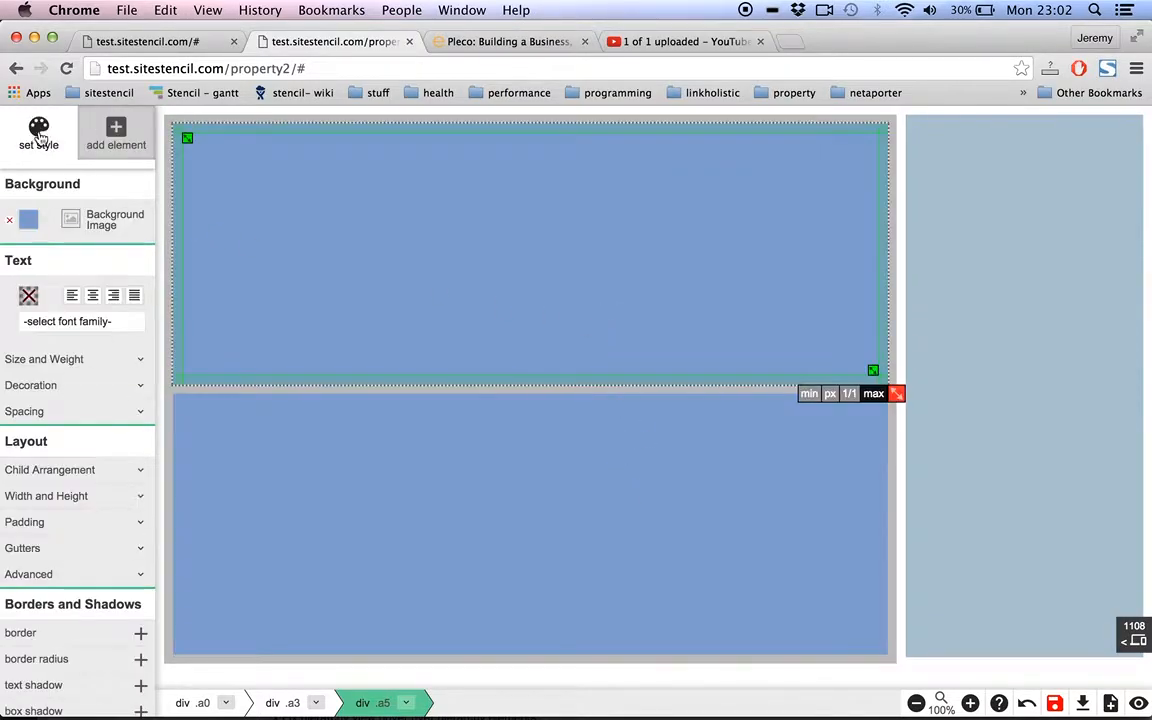
click(31, 220)
click(107, 320)
drag(100, 285, 77, 265)
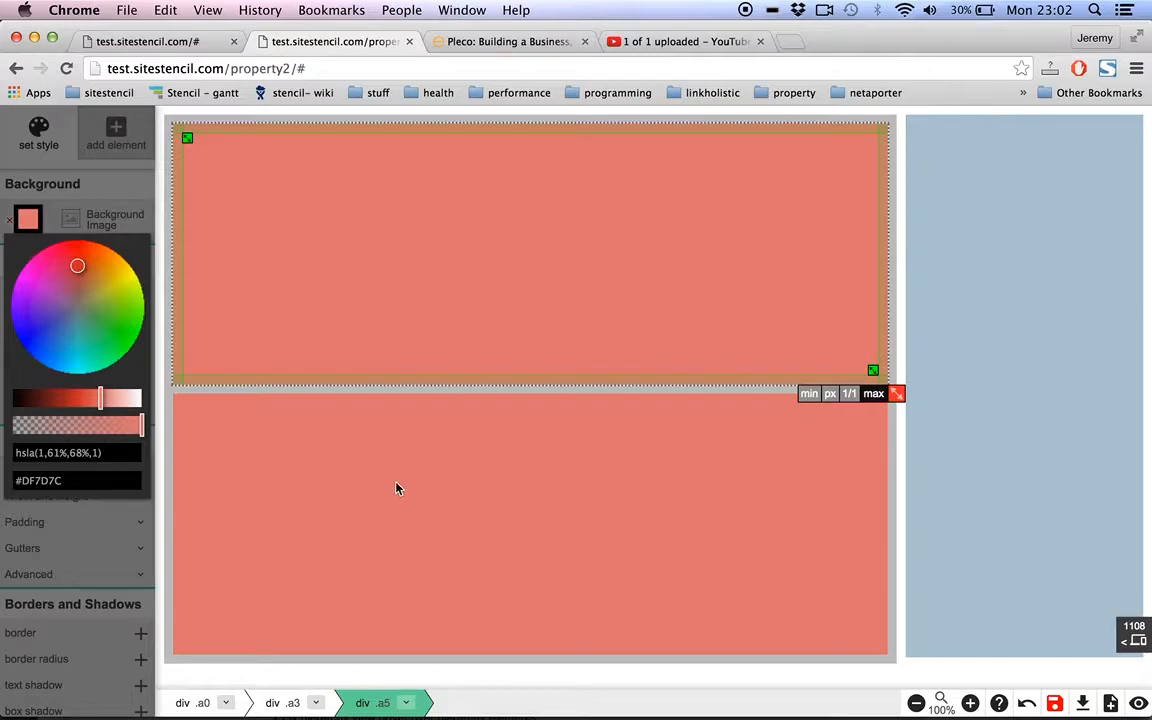
Split the upper stacked box from its shared class group and compare the class names of both boxes
click(385, 703)
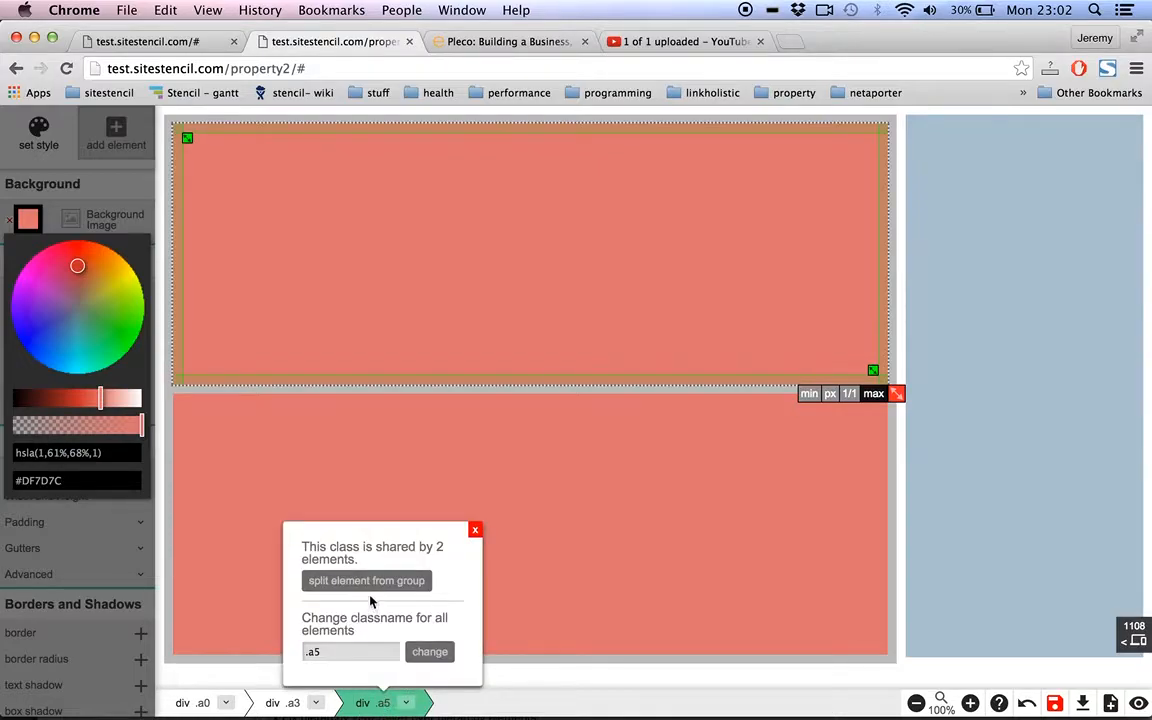
click(373, 584)
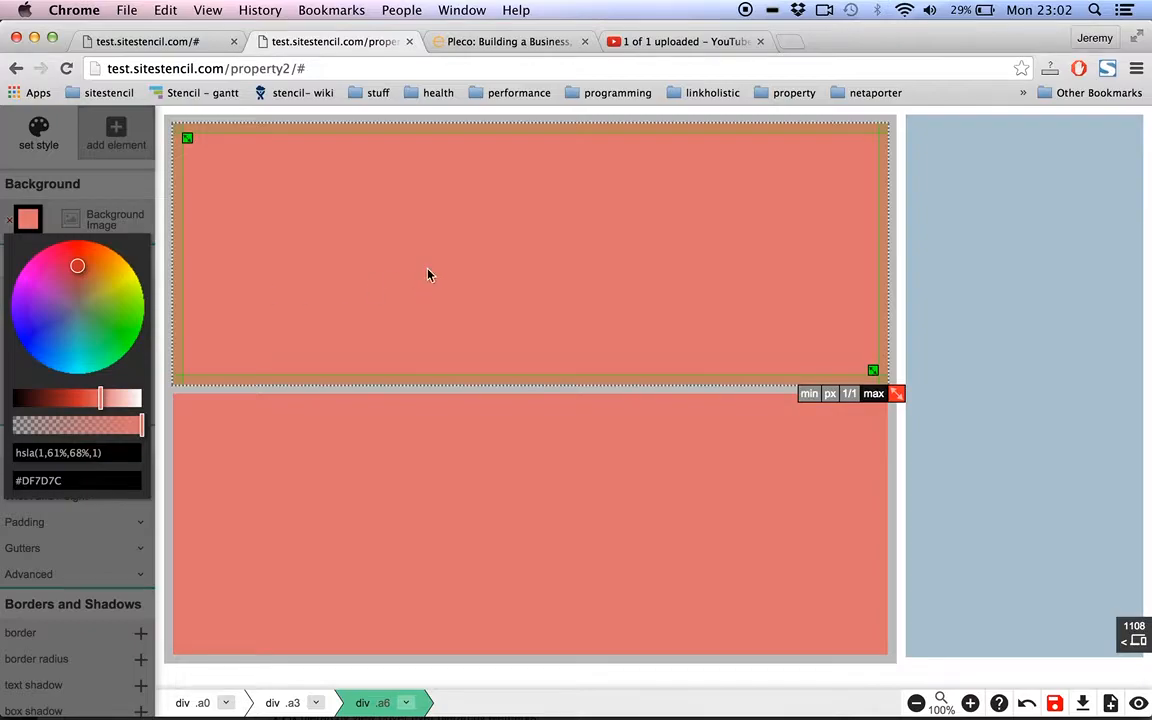
click(450, 496)
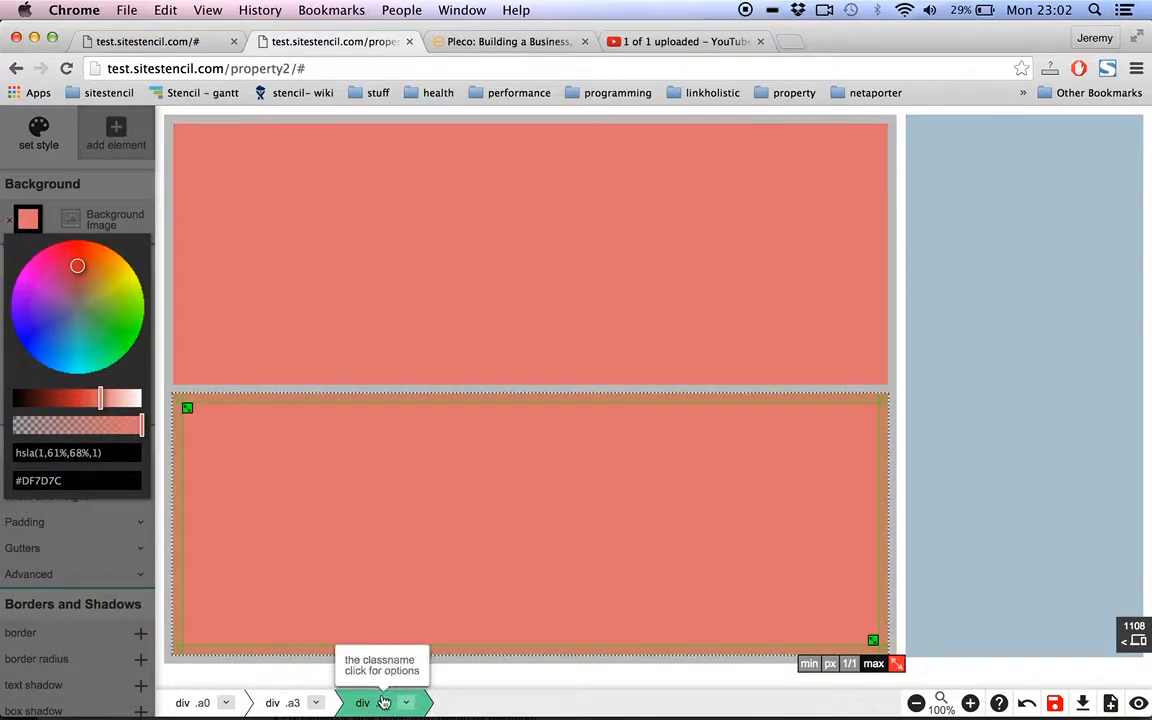
click(422, 321)
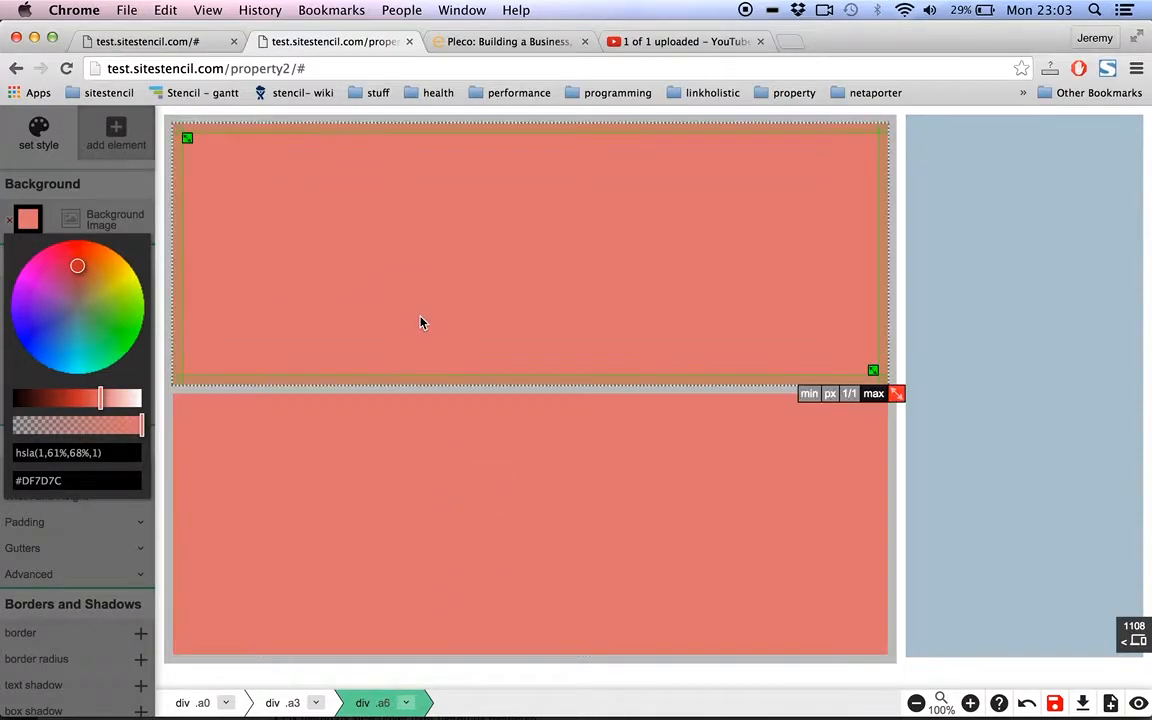
click(422, 453)
click(422, 345)
click(424, 465)
click(385, 704)
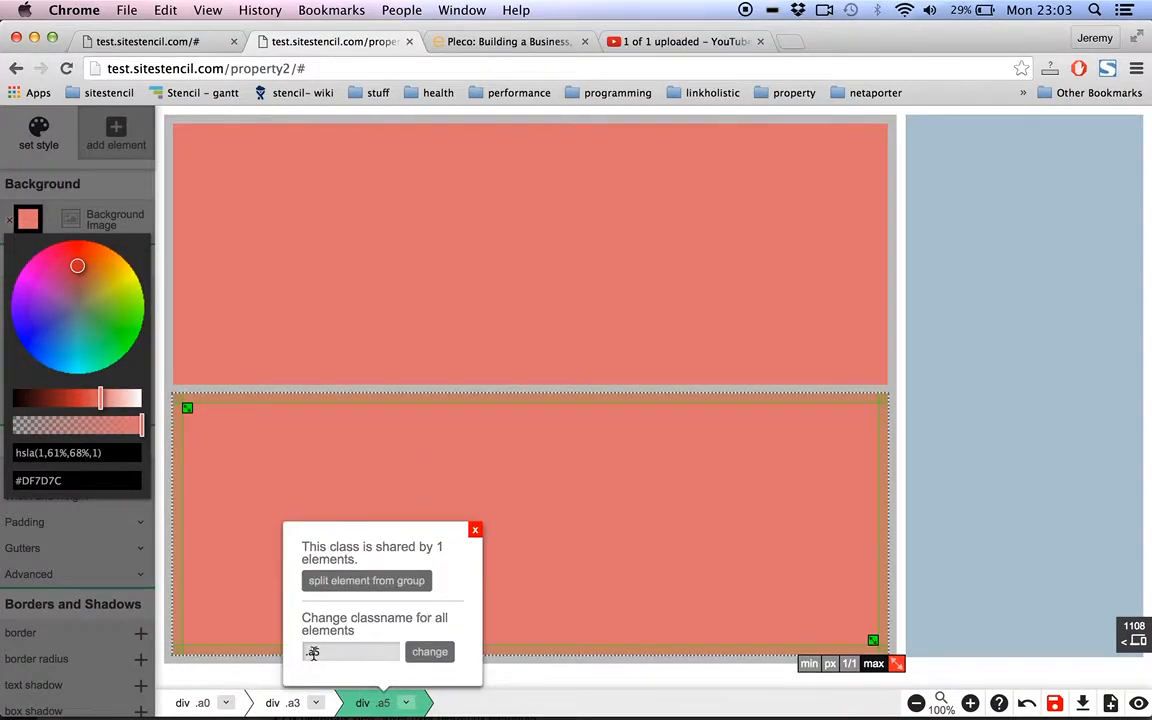
click(475, 529)
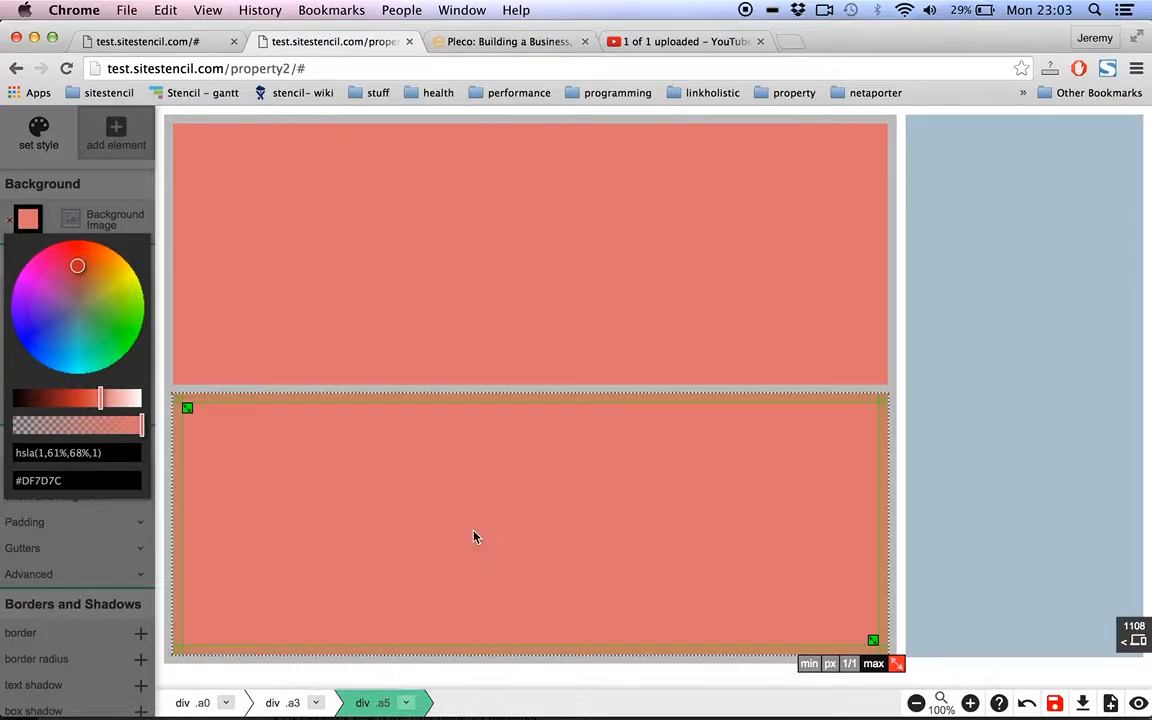
Set the upper stacked box's background colour to purple #8A81D9 and check the reference page in Safari
click(475, 309)
mouse_move(113, 295)
mouse_down()
mouse_move(98, 329)
mouse_move(60, 293)
mouse_move(62, 265)
mouse_move(44, 321)
mouse_up()
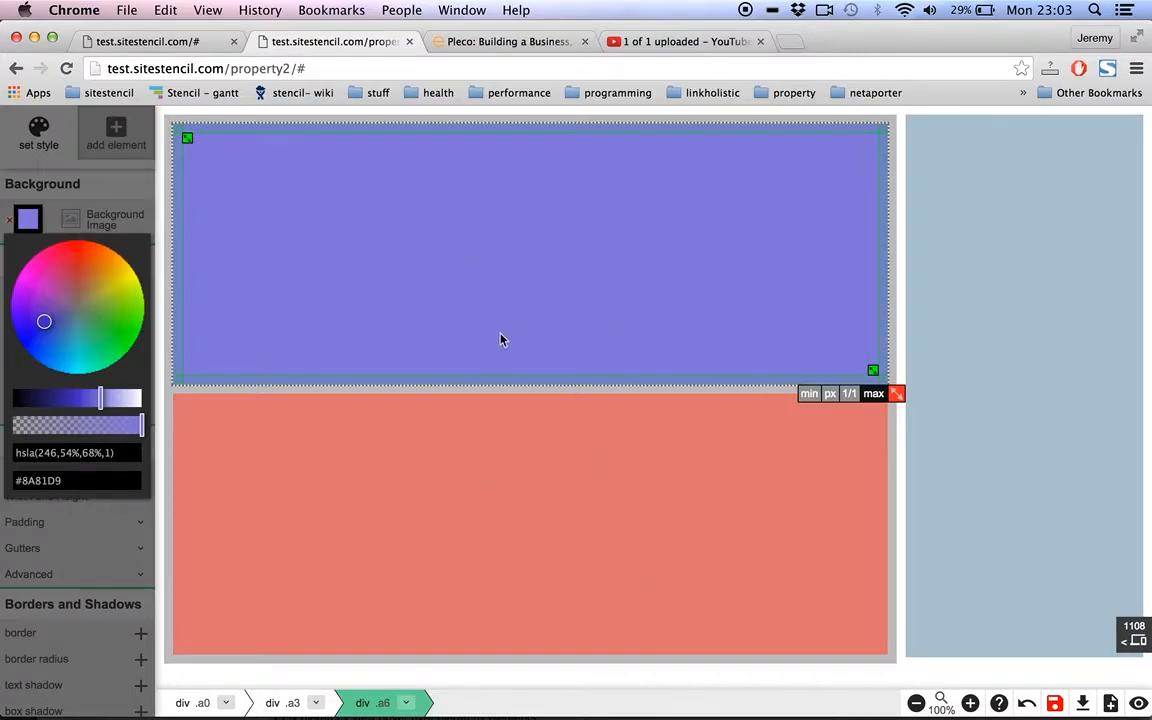
key(super+Tab)
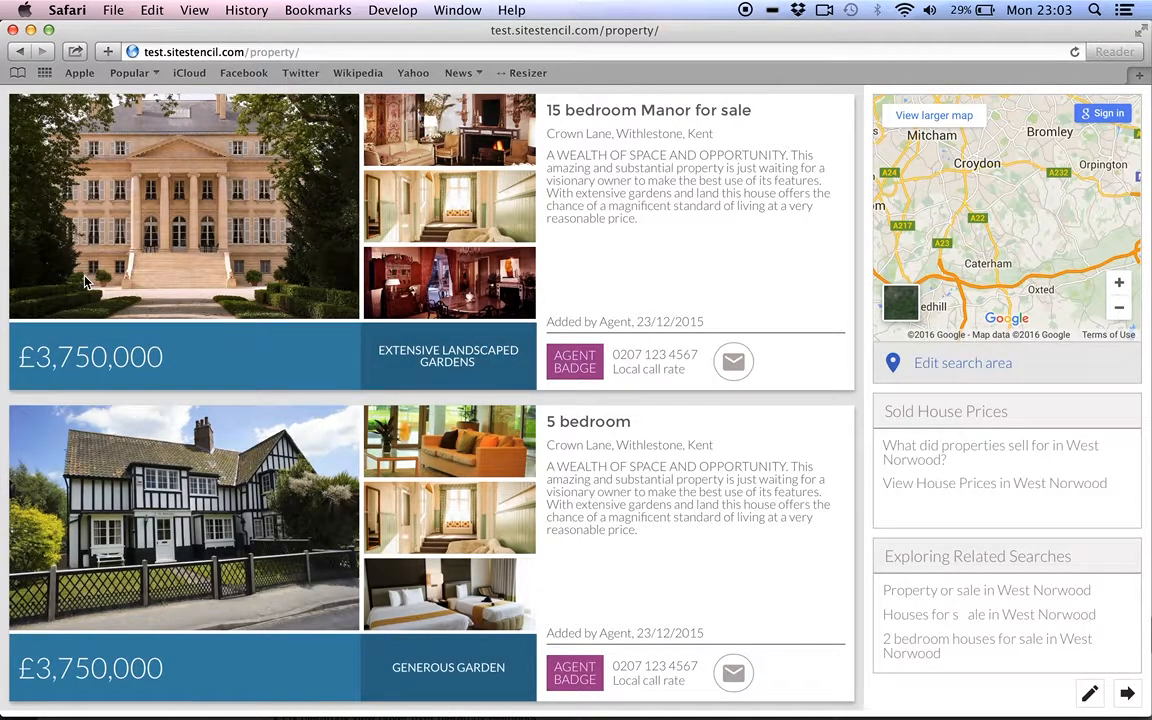
key(super+Tab)
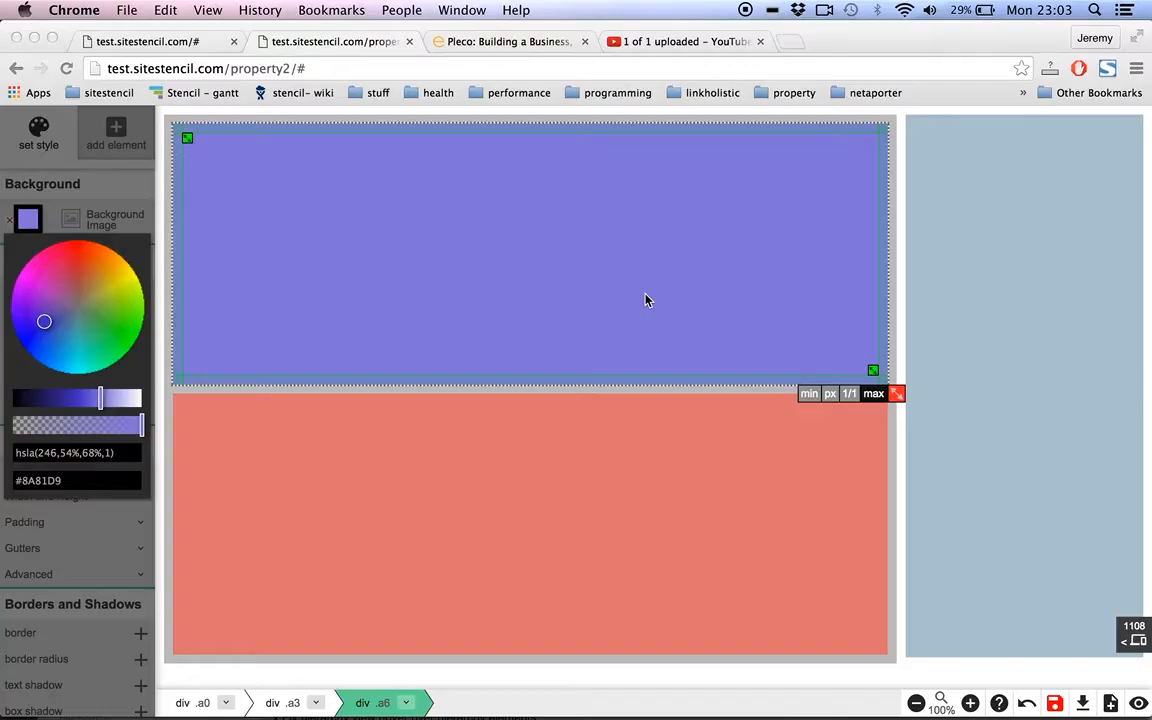
click(50, 173)
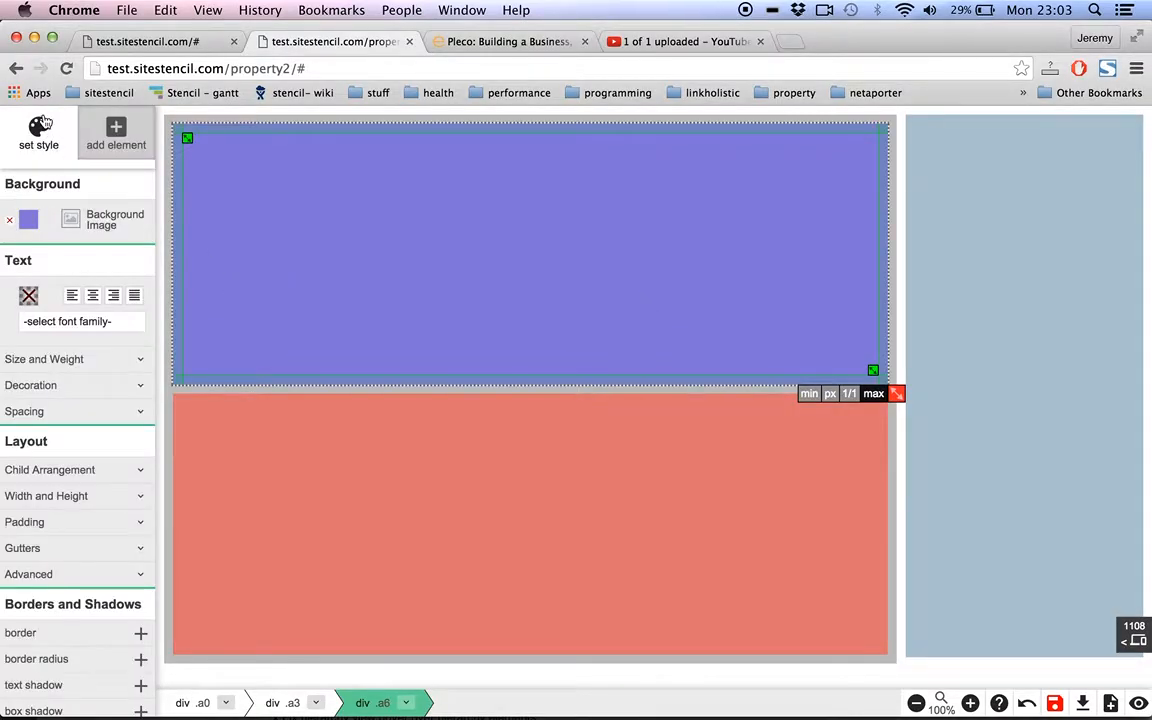
Draw a box inside the purple box, starting at its upper-left corner, and resize it to 2/3 width
click(115, 137)
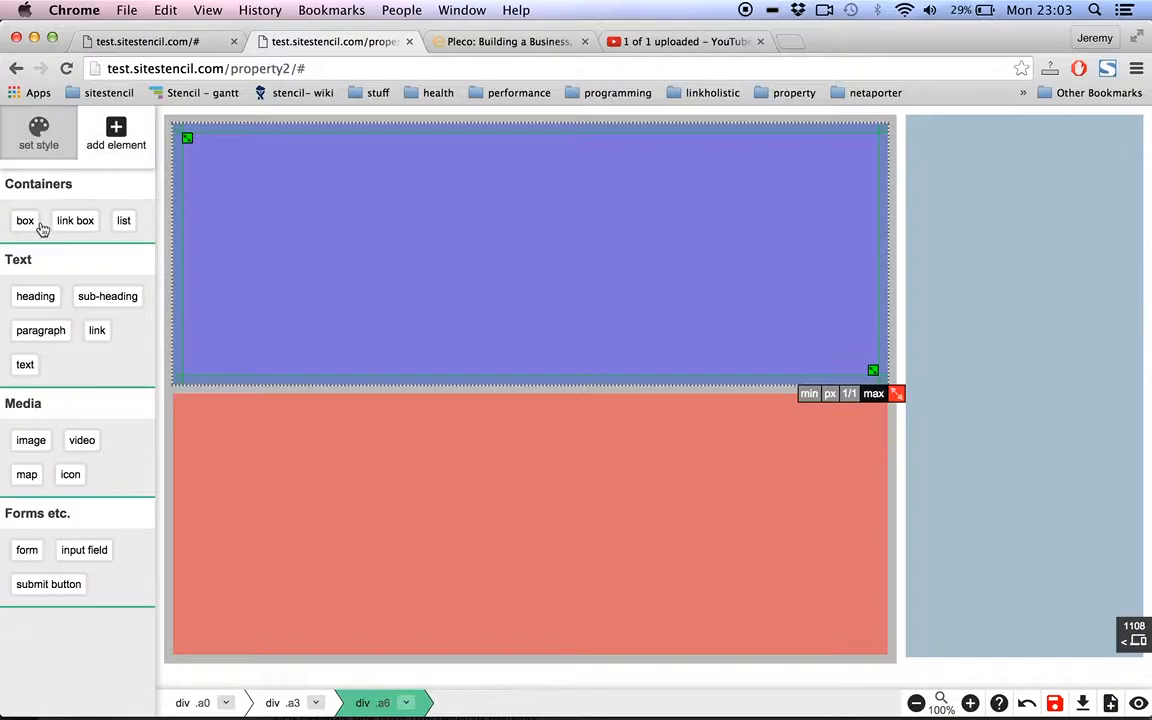
drag(205, 146, 337, 280)
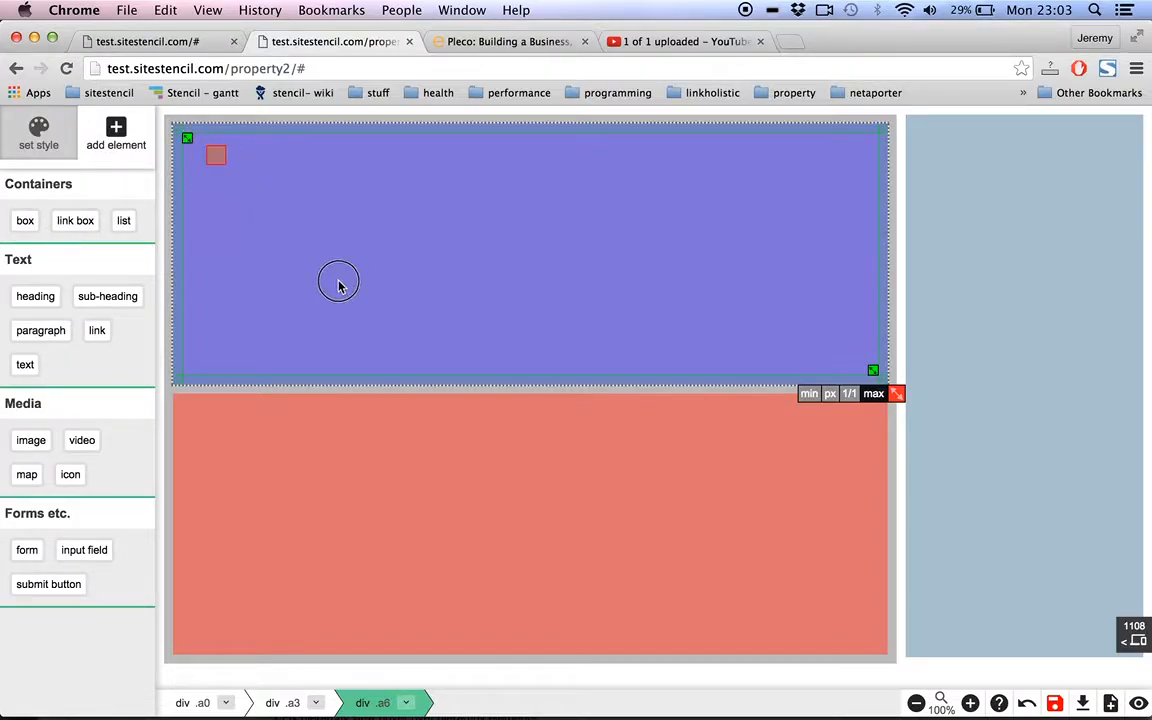
drag(457, 358, 566, 378)
click(483, 330)
drag(532, 374, 681, 382)
Check the reference page in Safari, then draw a second box in Chrome filling the purple box's remaining width beside the 2/3 box
key(super+Tab)
key(super+Tab)
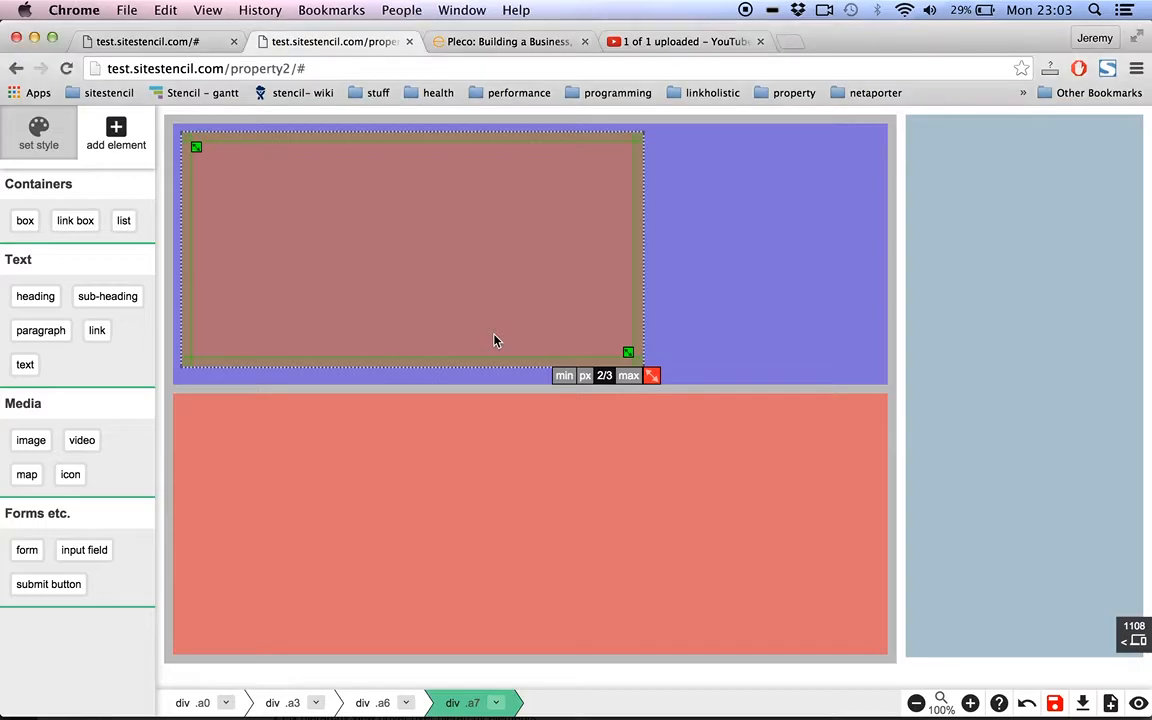
click(663, 148)
drag(672, 148, 899, 382)
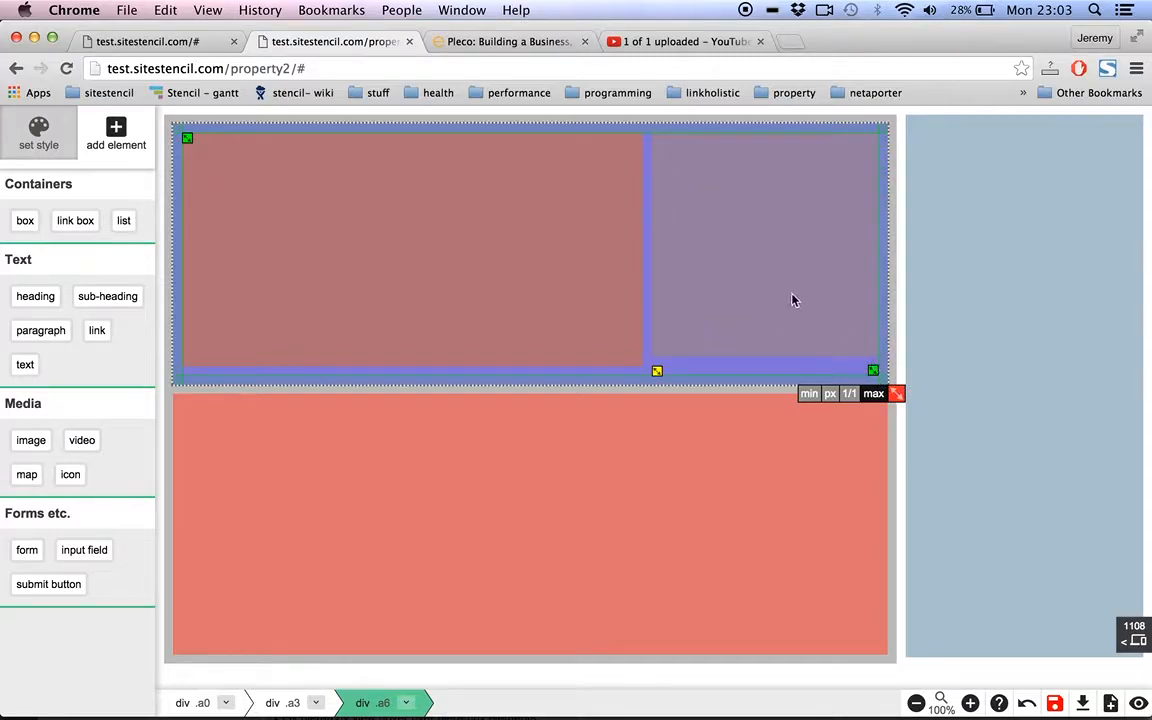
Check the reference page in Safari, then draw a 1/2-width box at the purple box's upper-left in Chrome
key(super+Tab)
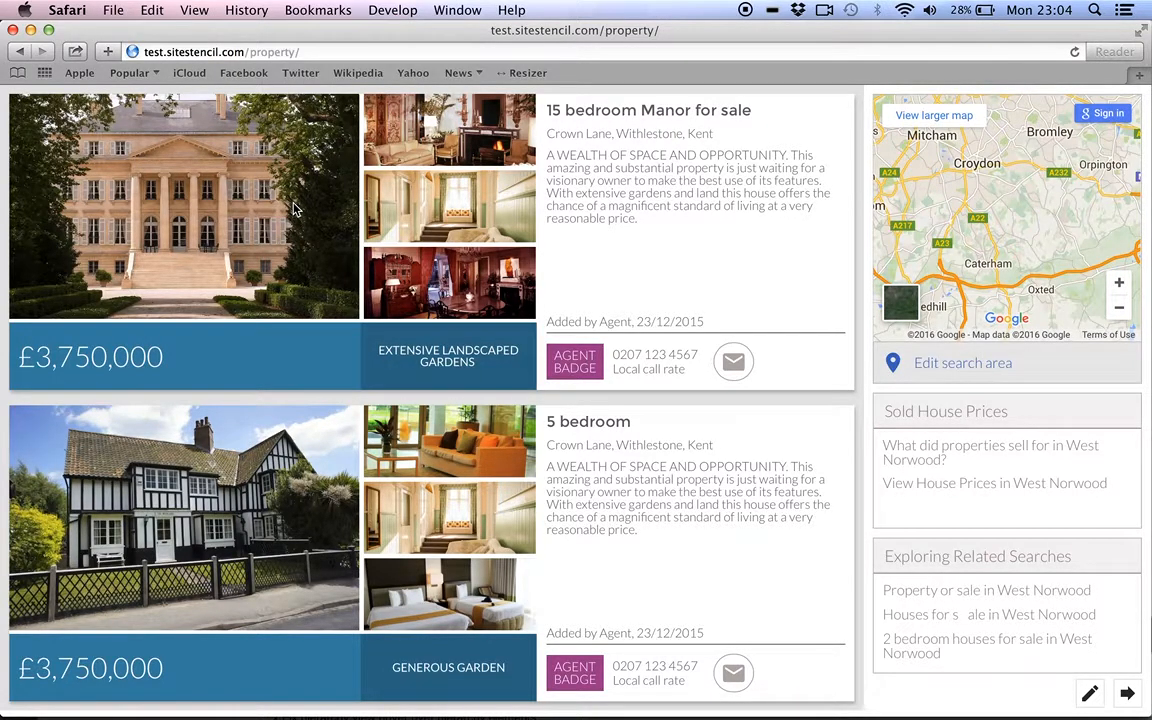
key(super+Tab)
key(super+Tab)
key(super+Tab)
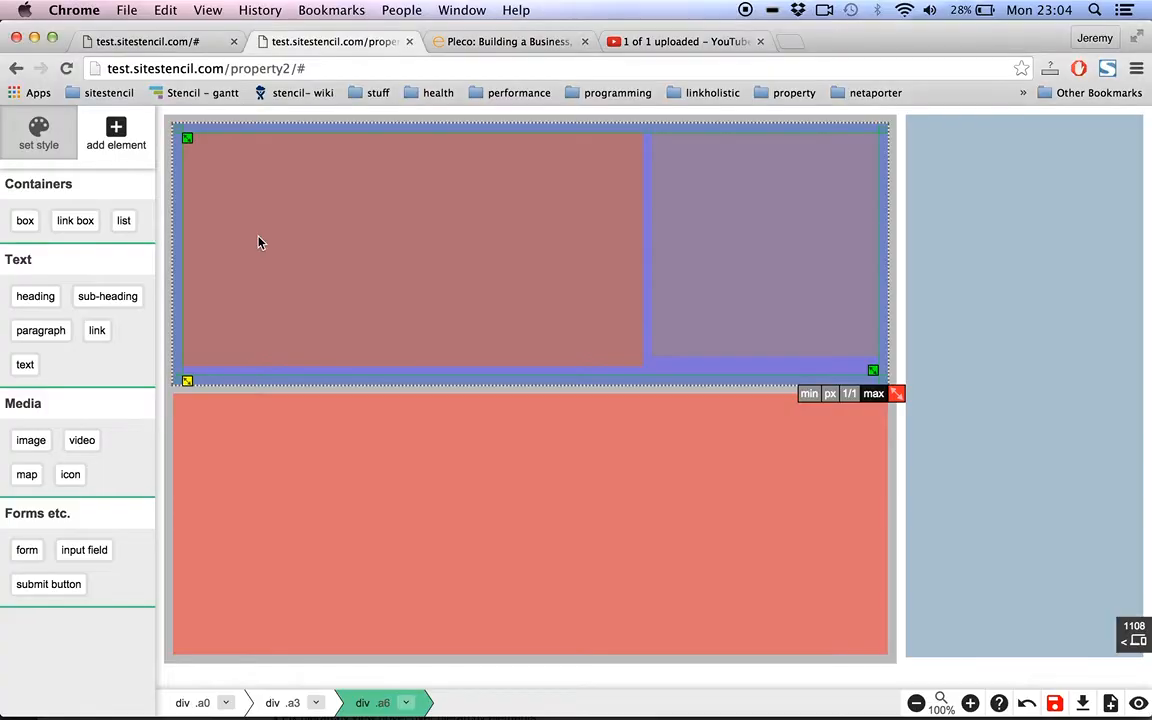
click(25, 221)
mouse_move(242, 198)
mouse_down()
mouse_move(365, 265)
mouse_move(538, 315)
mouse_up()
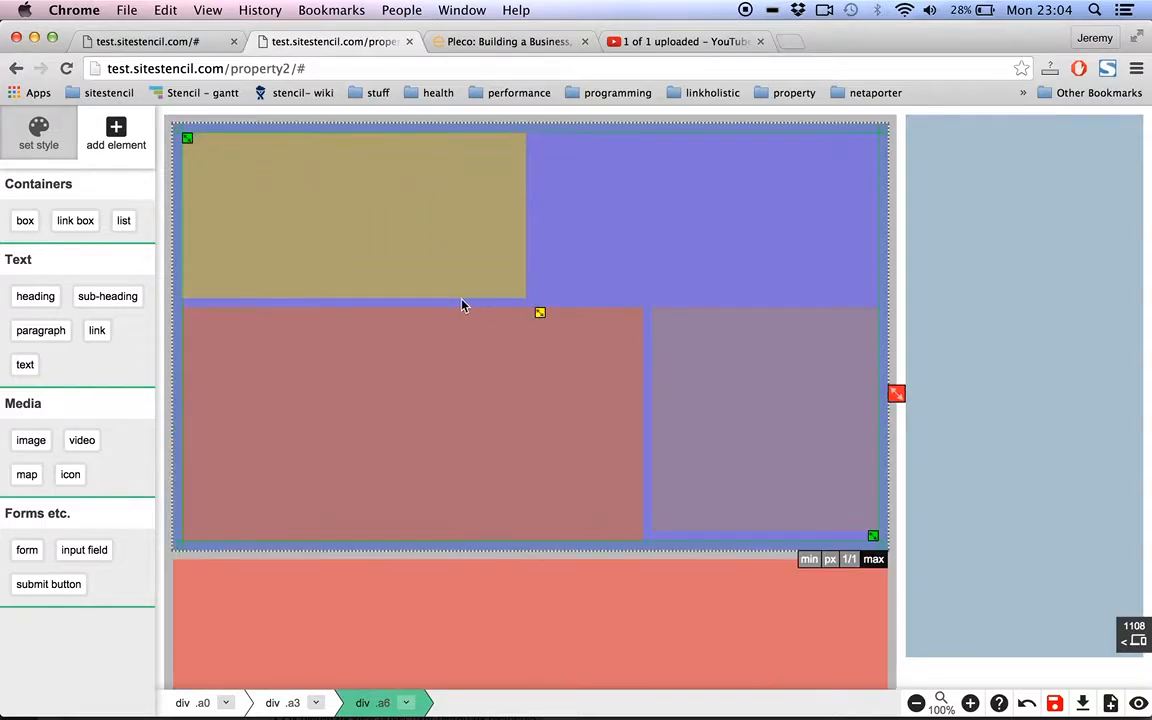
Move the 1/2-width box into the 2/3 box and align it to that box's left side
click(424, 238)
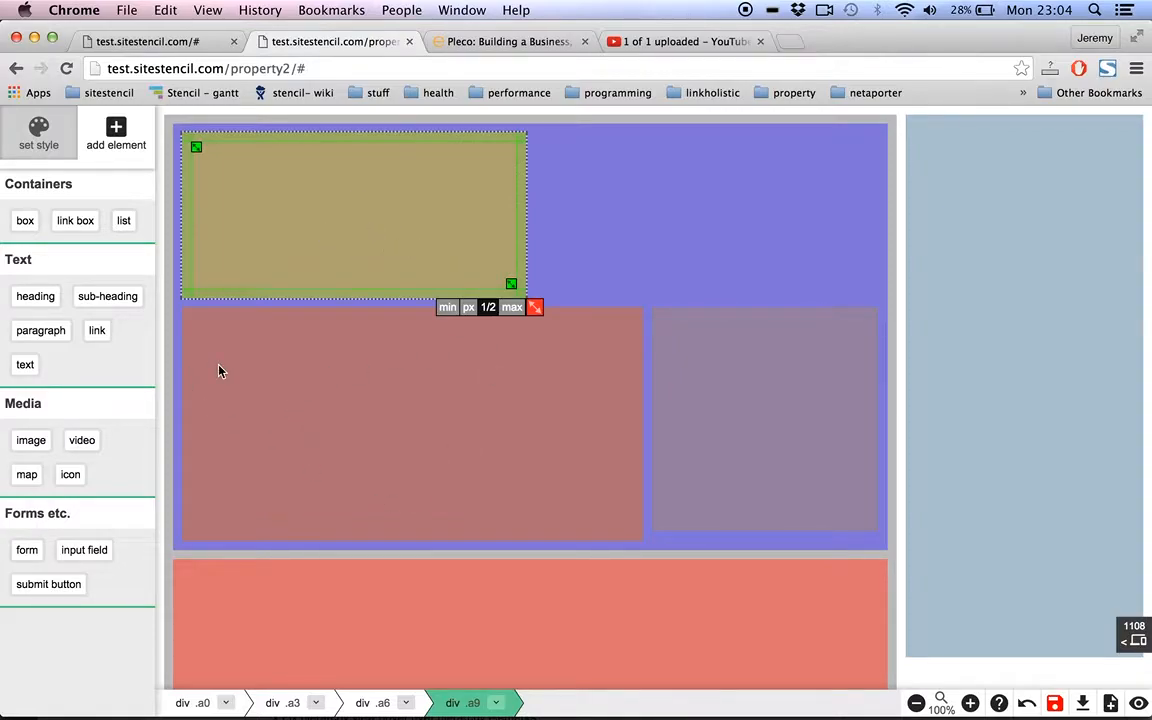
drag(314, 189, 334, 226)
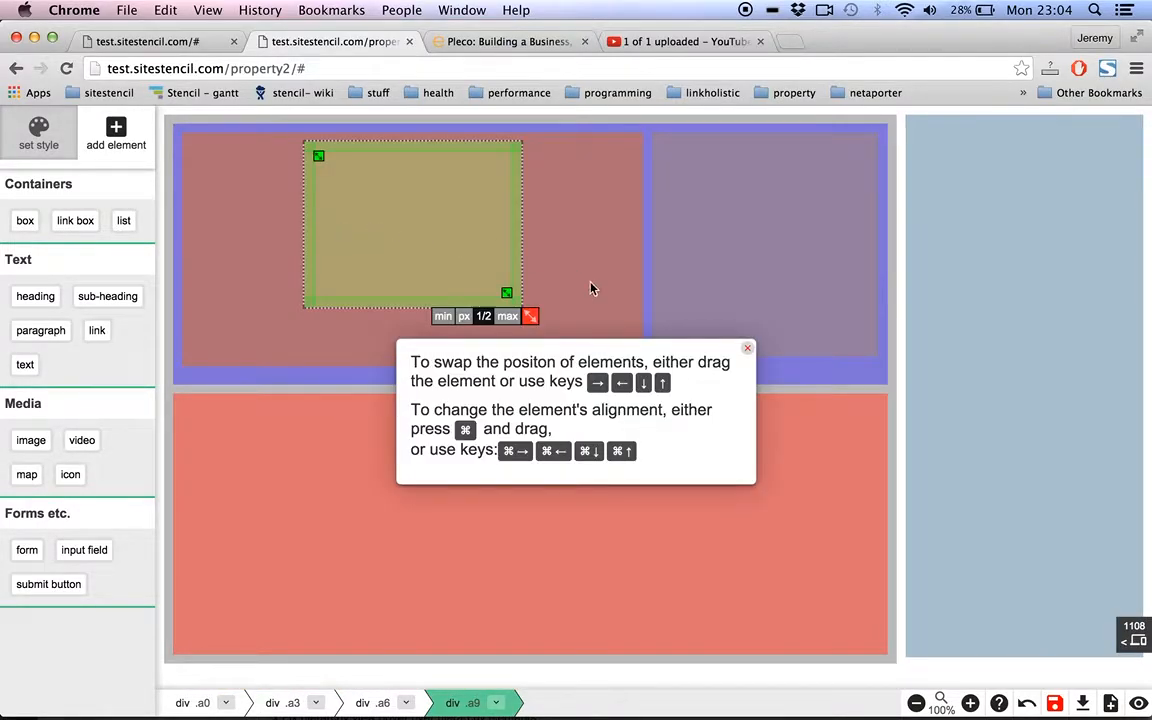
click(748, 351)
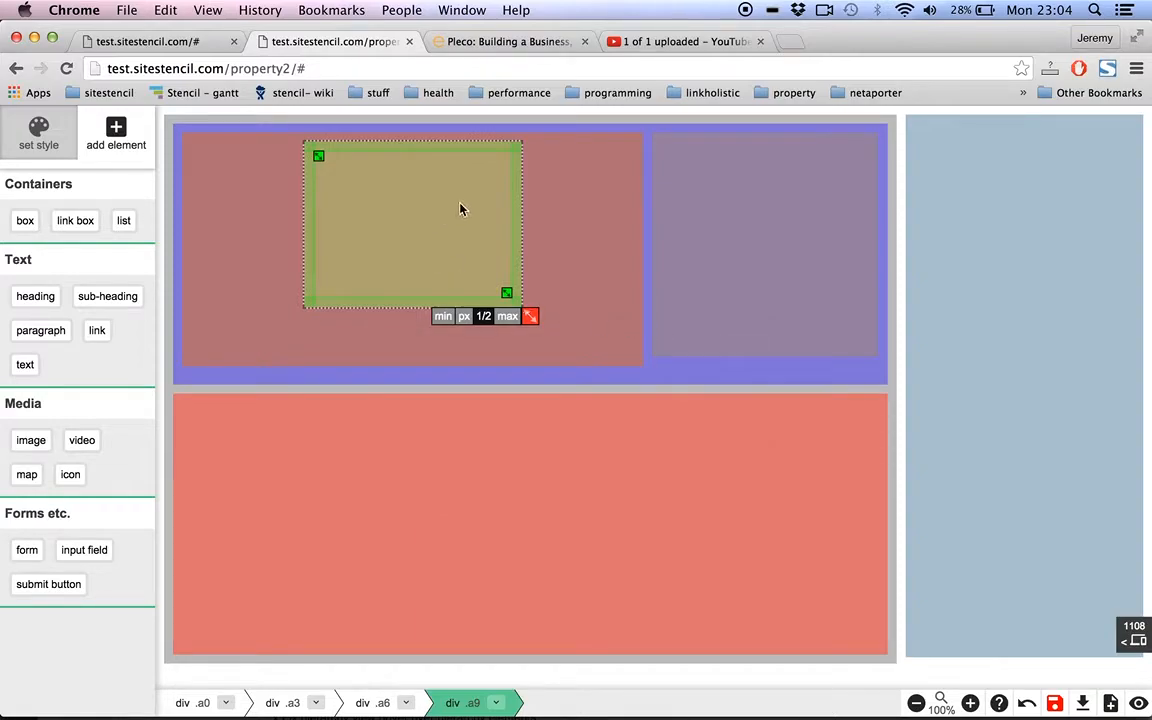
drag(427, 226, 306, 224)
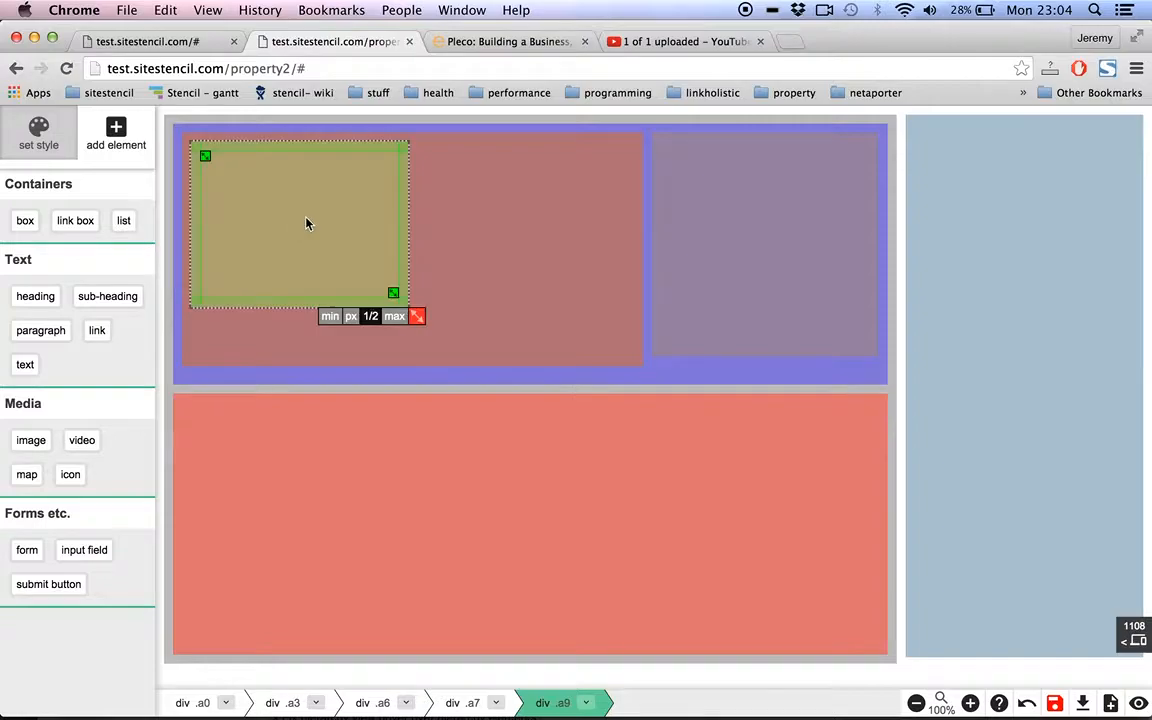
Open the help and tutorials window, stop the guided tour and close the window
click(998, 703)
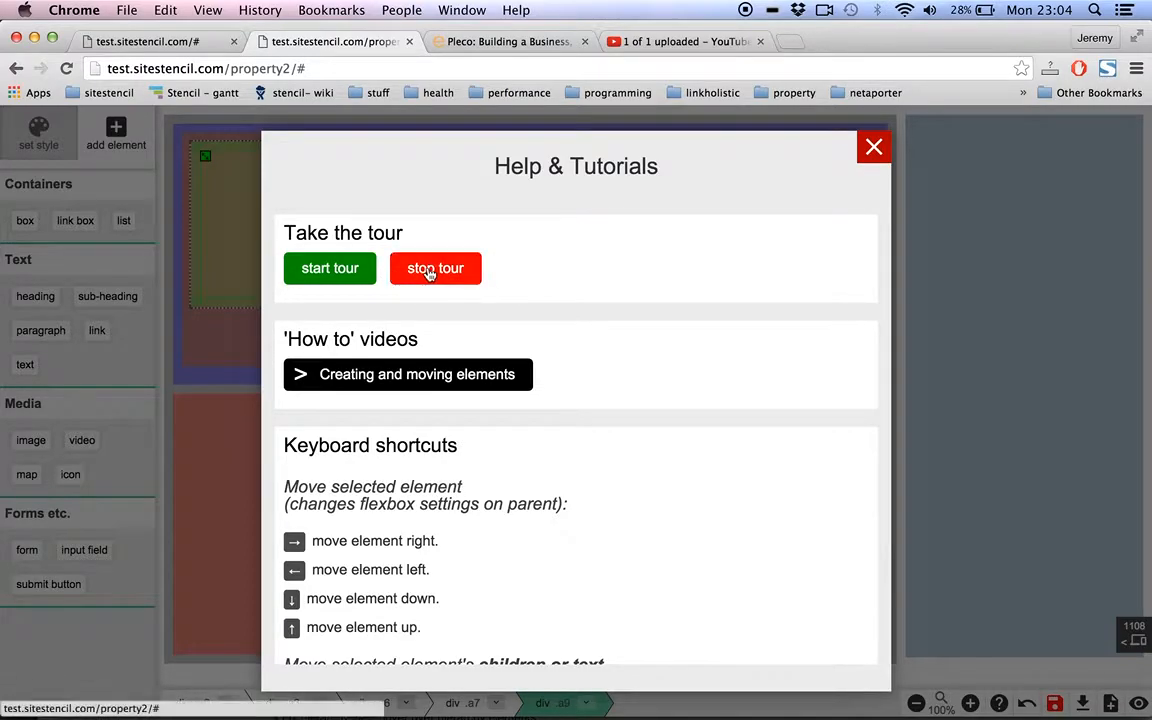
click(871, 150)
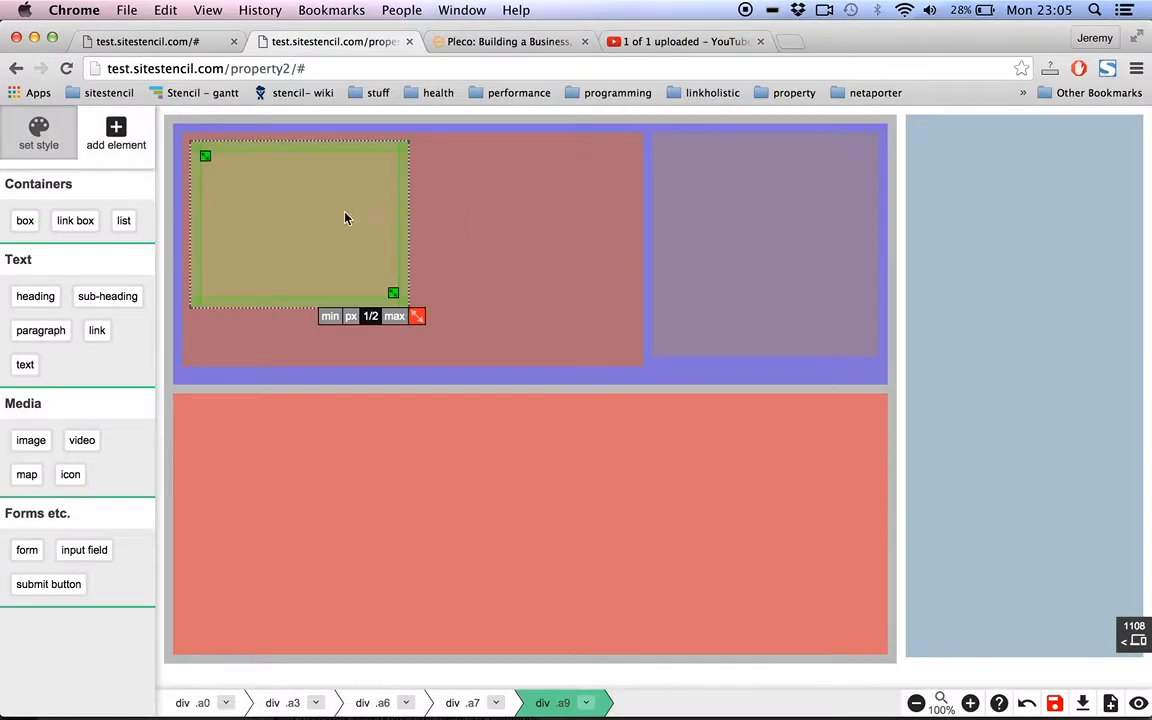
Resize the olive box inside the 2/3 box to 3/4 width and draw a 1/4-width box beside it
drag(417, 316, 522, 314)
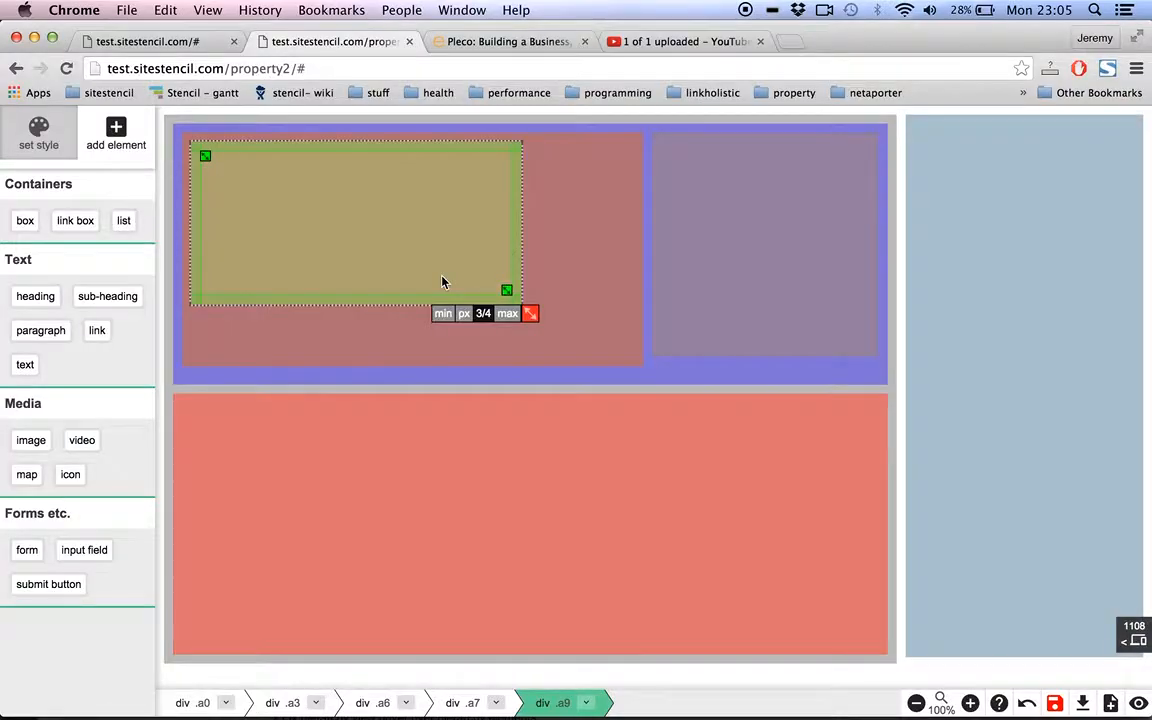
click(536, 149)
drag(536, 149, 643, 314)
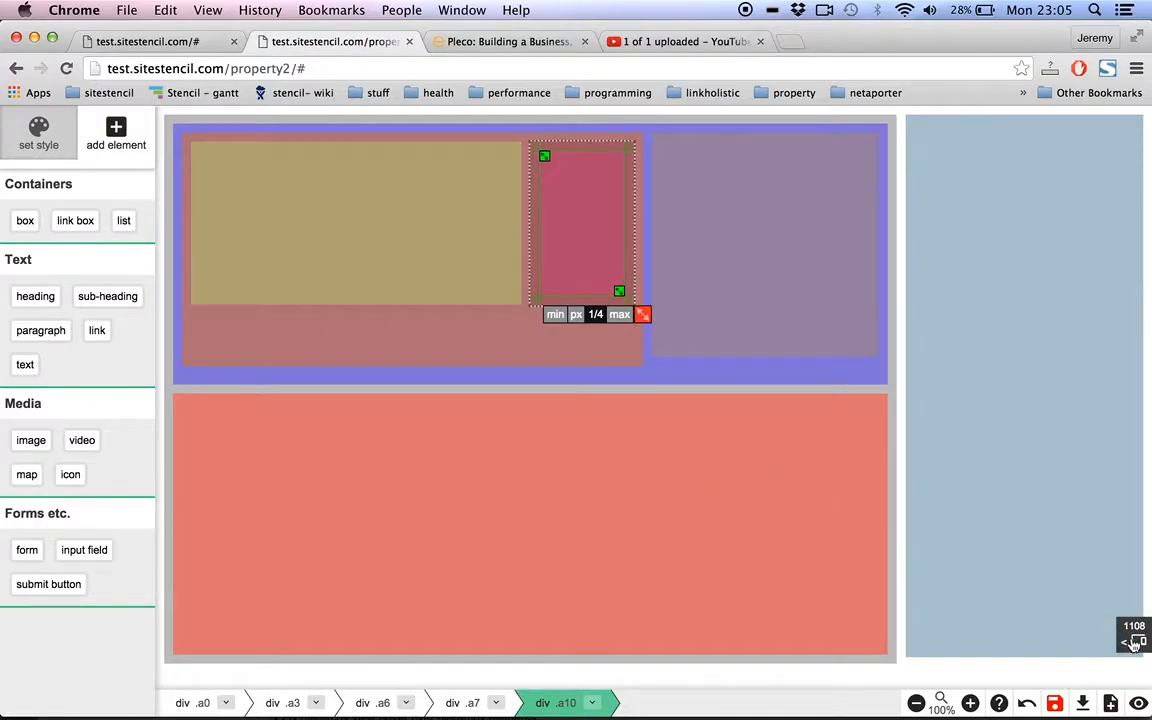
Check the reference page in Safari, then draw a box beneath the 3/4 and 1/4 boxes in Chrome and widen it to max
mouse_move(1133, 640)
mouse_down()
mouse_move(1041, 642)
mouse_move(861, 607)
mouse_move(812, 615)
mouse_move(972, 632)
mouse_move(764, 630)
mouse_move(994, 643)
mouse_move(1036, 635)
mouse_move(861, 633)
mouse_move(1145, 635)
mouse_up()
key(super+Tab)
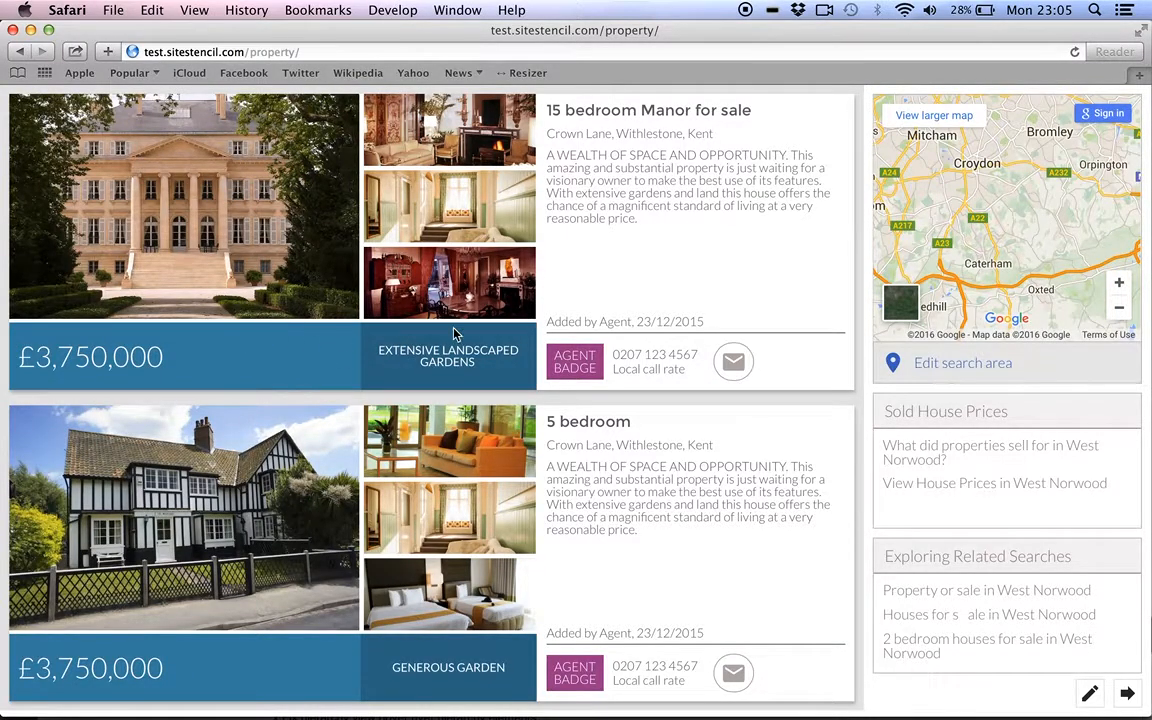
key(super+Tab)
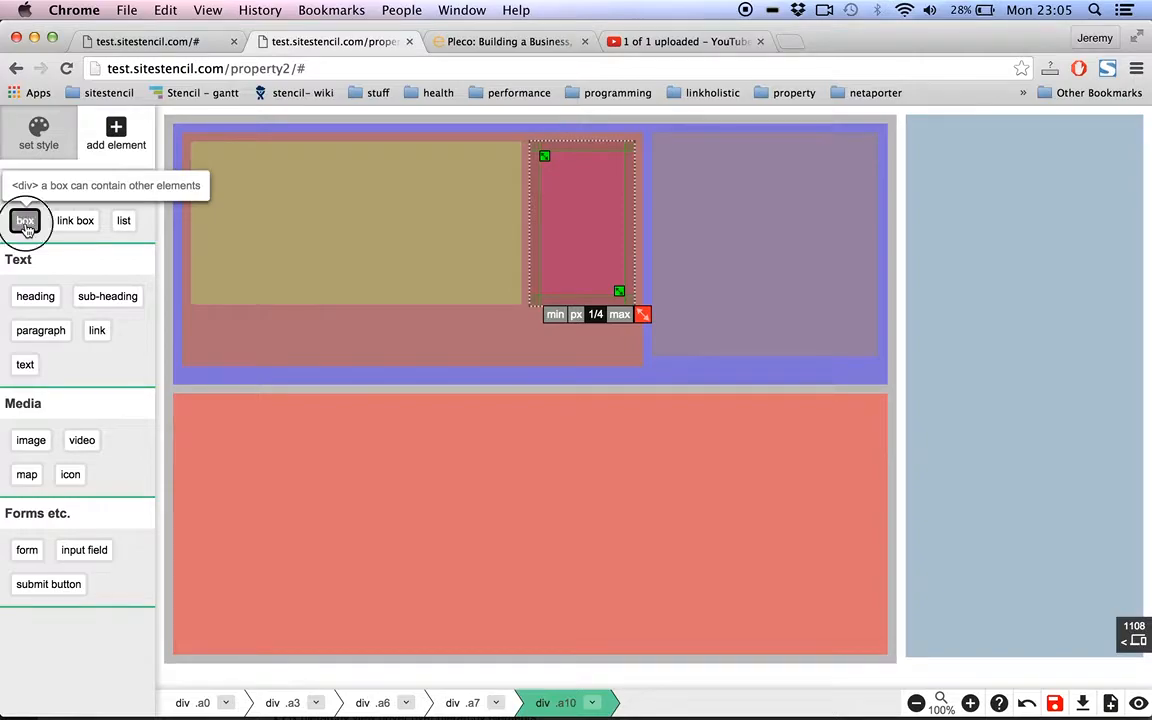
click(200, 322)
drag(198, 321, 627, 311)
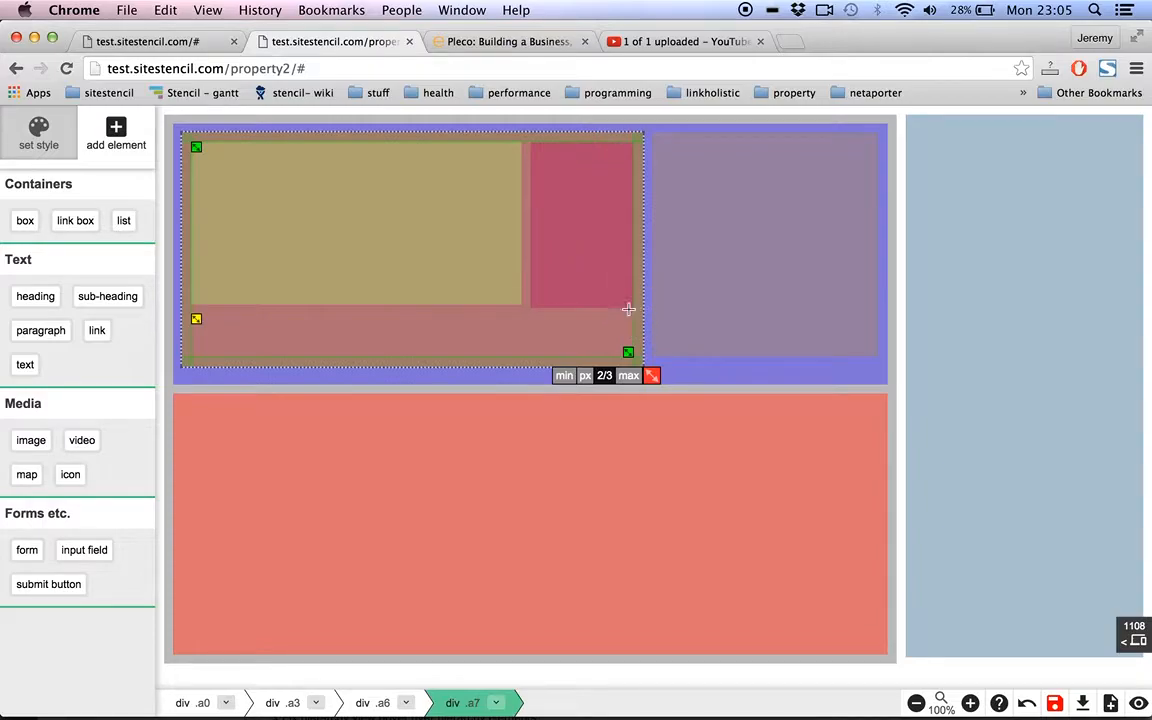
drag(219, 317, 535, 370)
click(25, 220)
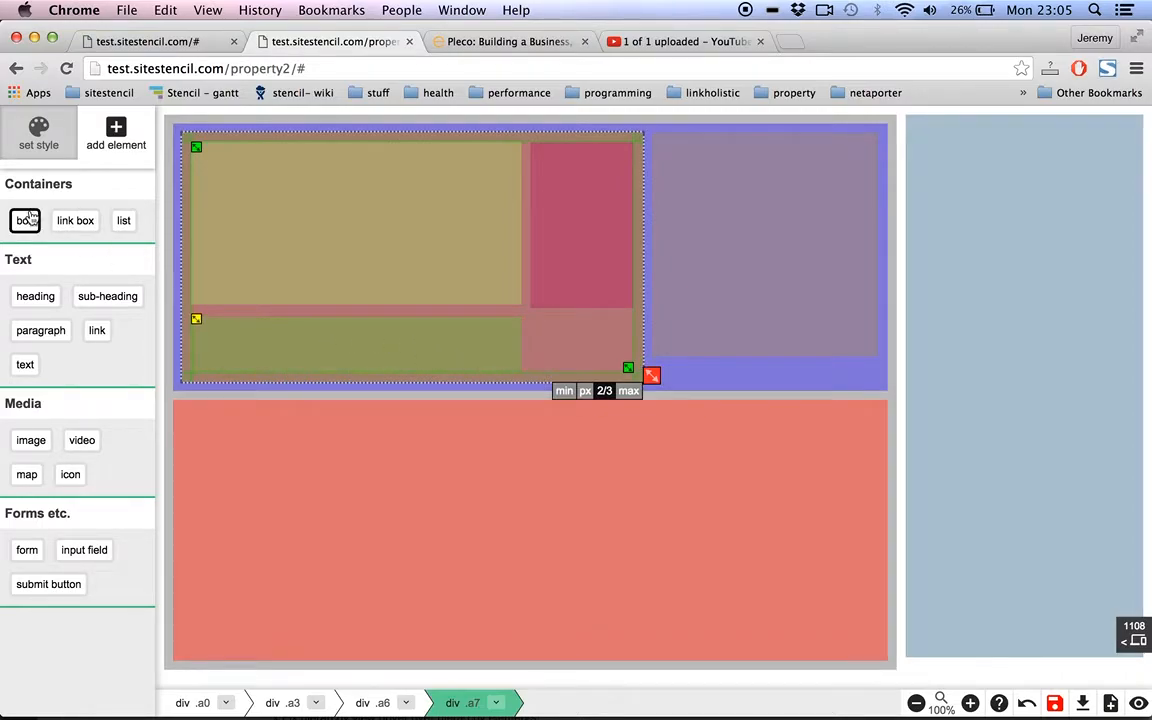
click(502, 354)
drag(531, 381, 669, 405)
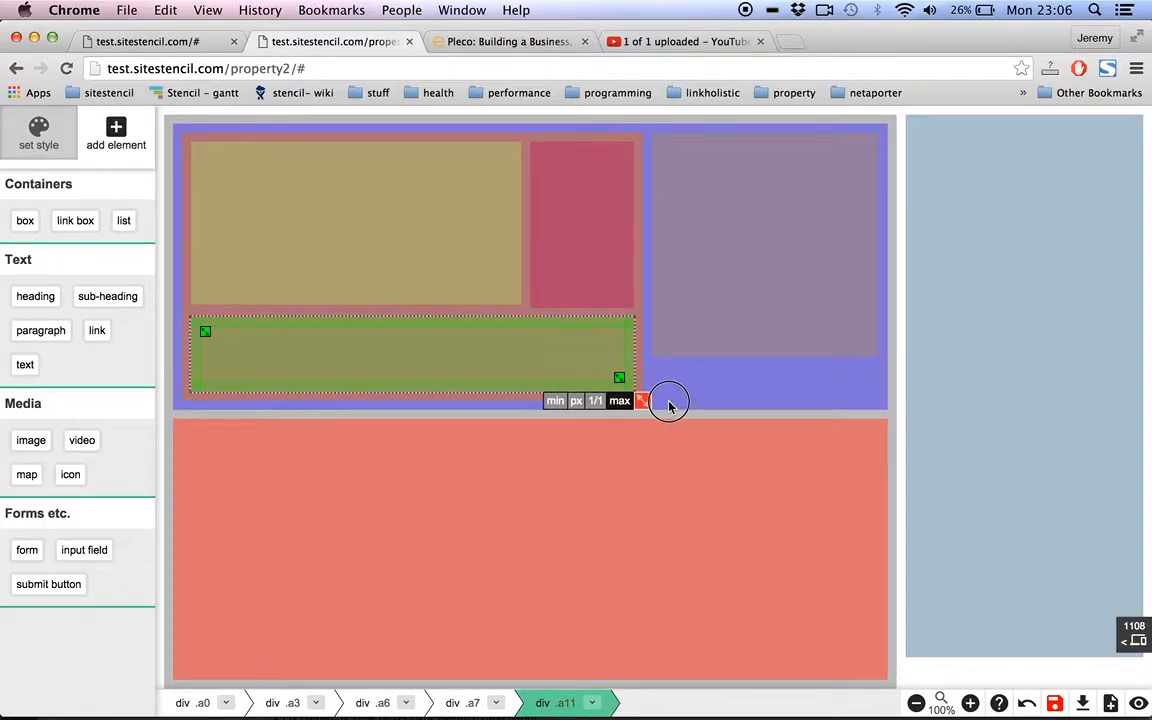
Draw two side-by-side boxes inside the full-width green box, lined up with the 3/4 and 1/4 boxes above
click(24, 220)
drag(234, 342, 535, 394)
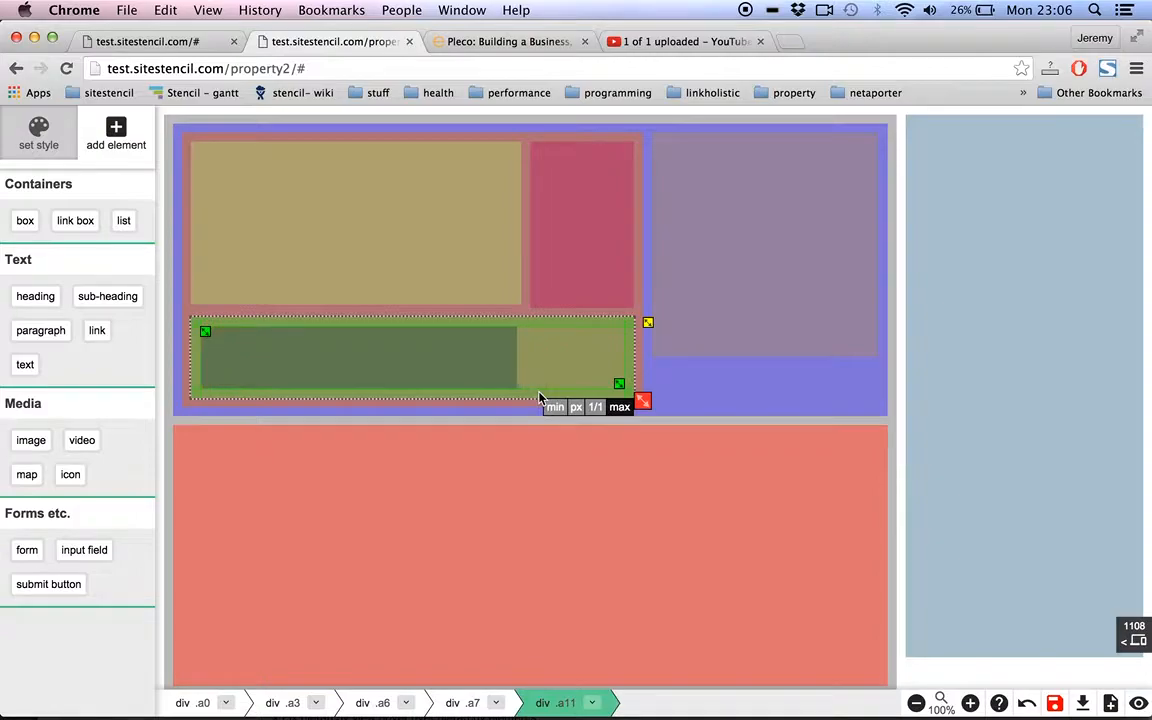
click(17, 226)
drag(531, 331, 622, 392)
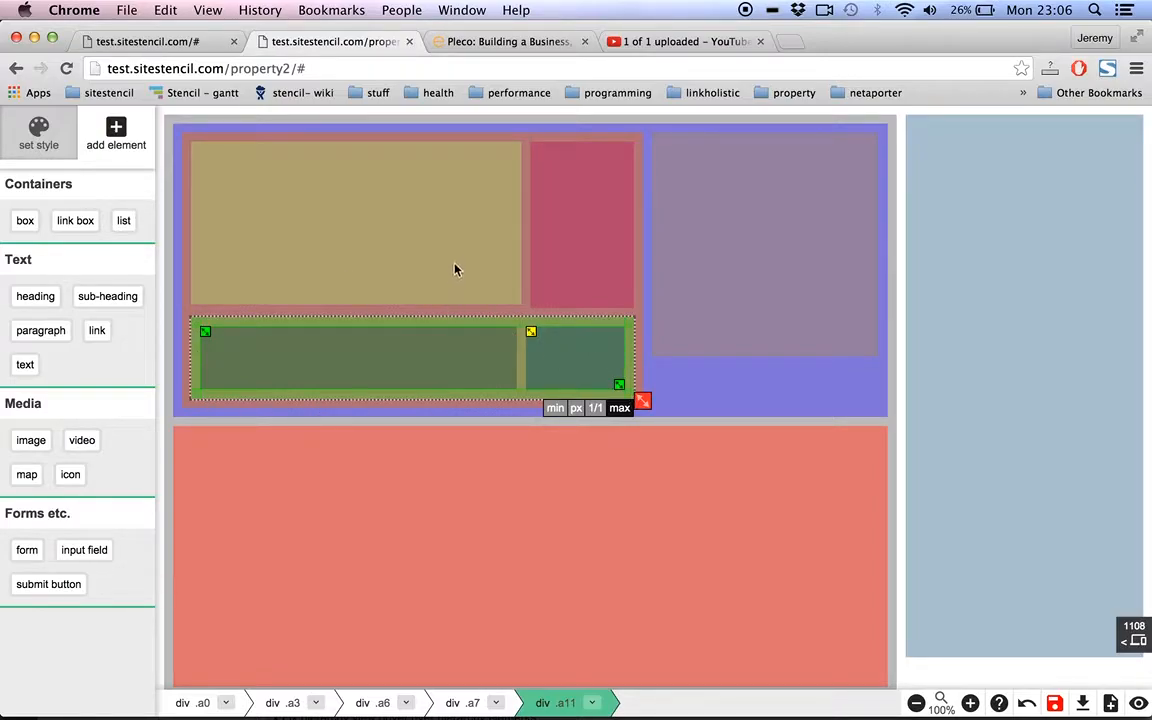
Remove the green box's inner padding and shrink its height to fit its two inner boxes
drag(204, 332, 180, 311)
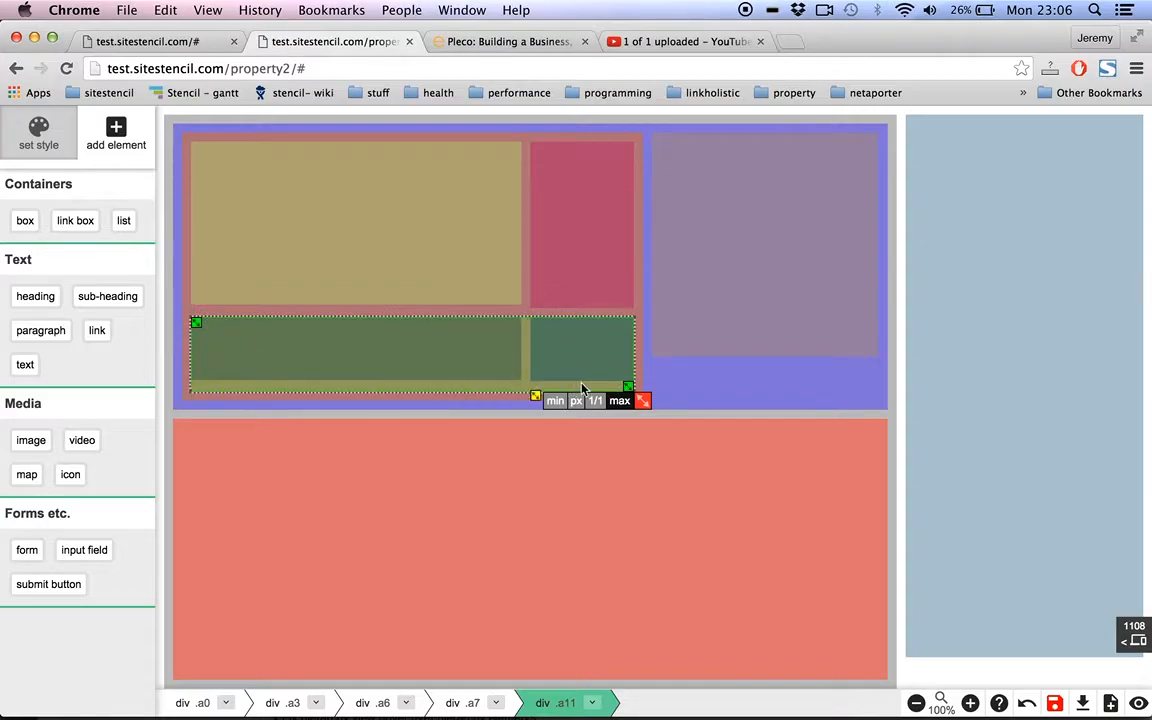
drag(645, 414, 644, 365)
Remove the inner padding of the 1/4-width pink box and fill it with three stacked full-width boxes
click(419, 240)
click(567, 241)
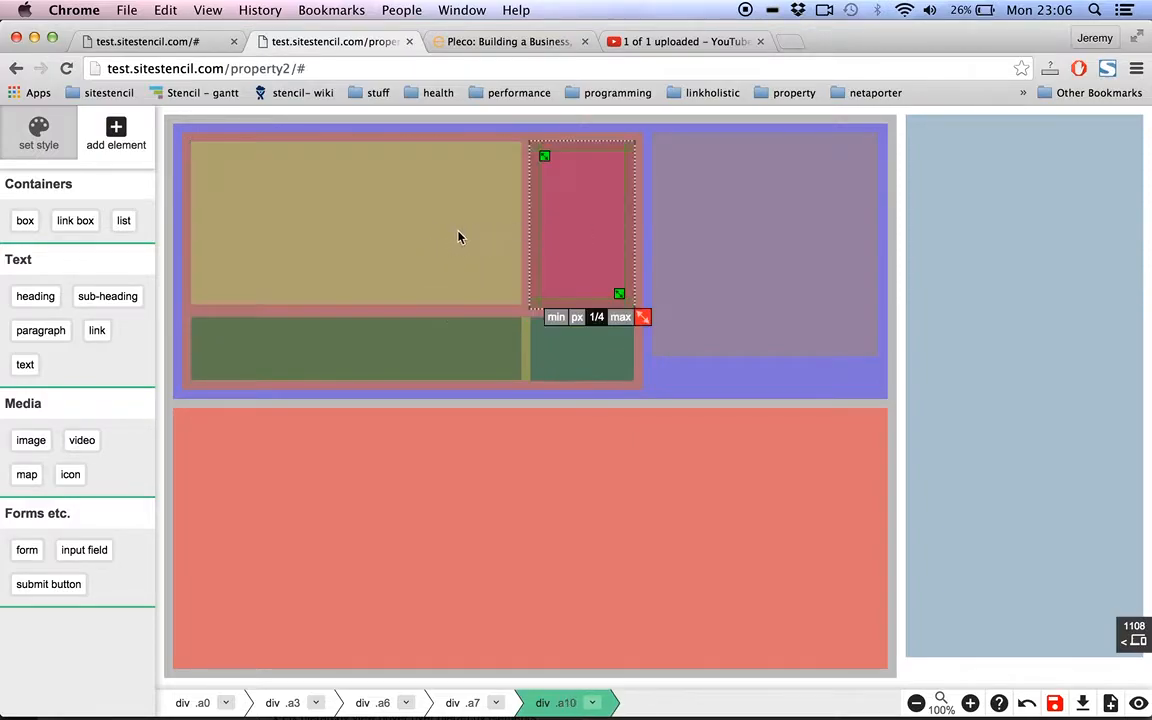
key(super+Tab)
key(super+Tab)
mouse_move(544, 156)
mouse_down()
mouse_move(523, 130)
mouse_move(527, 146)
mouse_up()
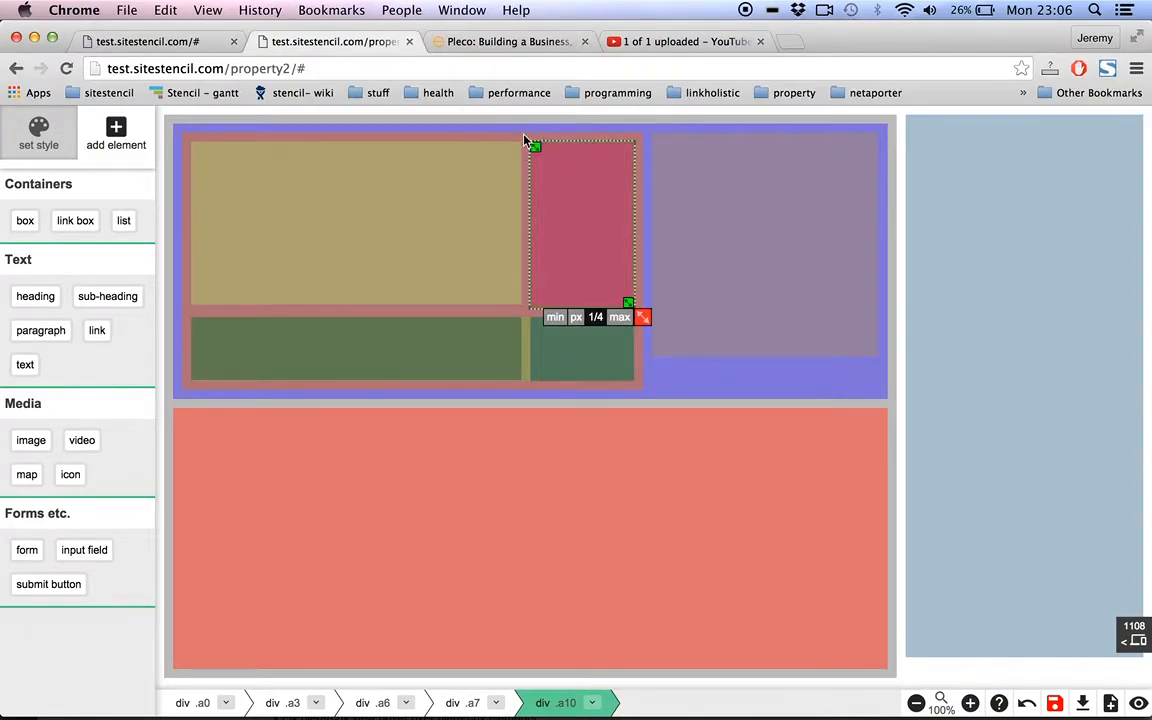
click(24, 229)
mouse_move(524, 158)
mouse_down()
mouse_move(656, 193)
mouse_move(661, 206)
mouse_move(640, 210)
mouse_up()
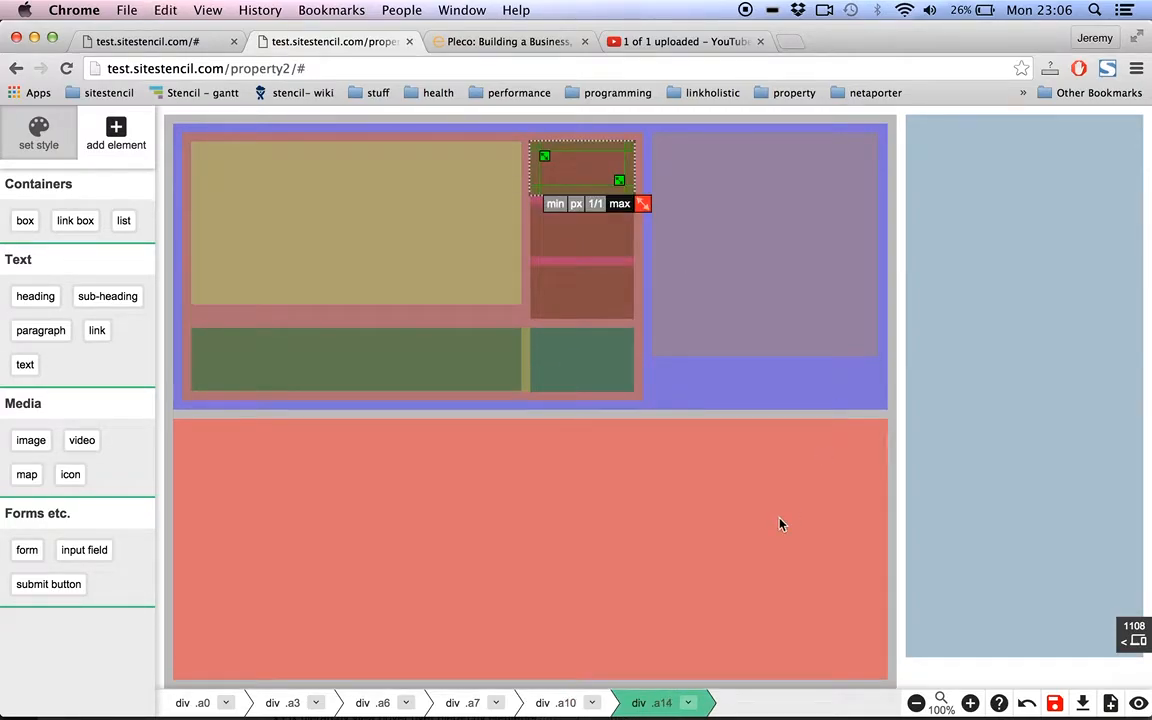
Compare the nested box layout in the editor with the reference page in Safari
key(super+Tab)
key(super+Tab)
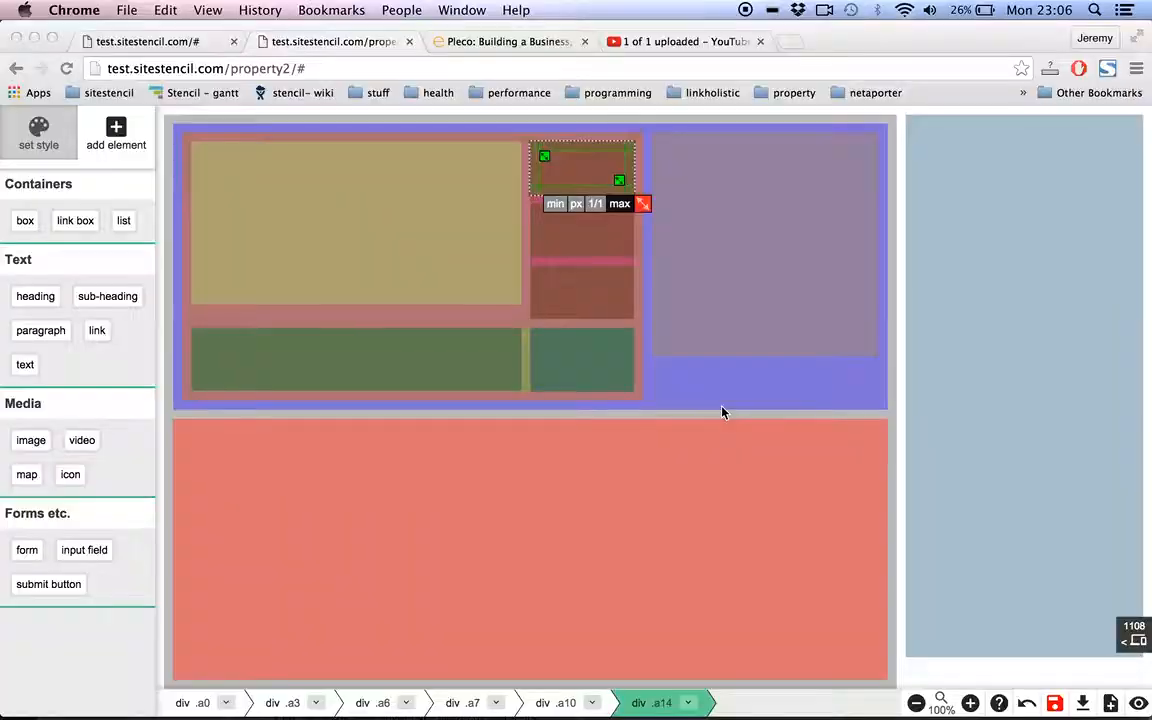
key(super+Tab)
key(super+Tab)
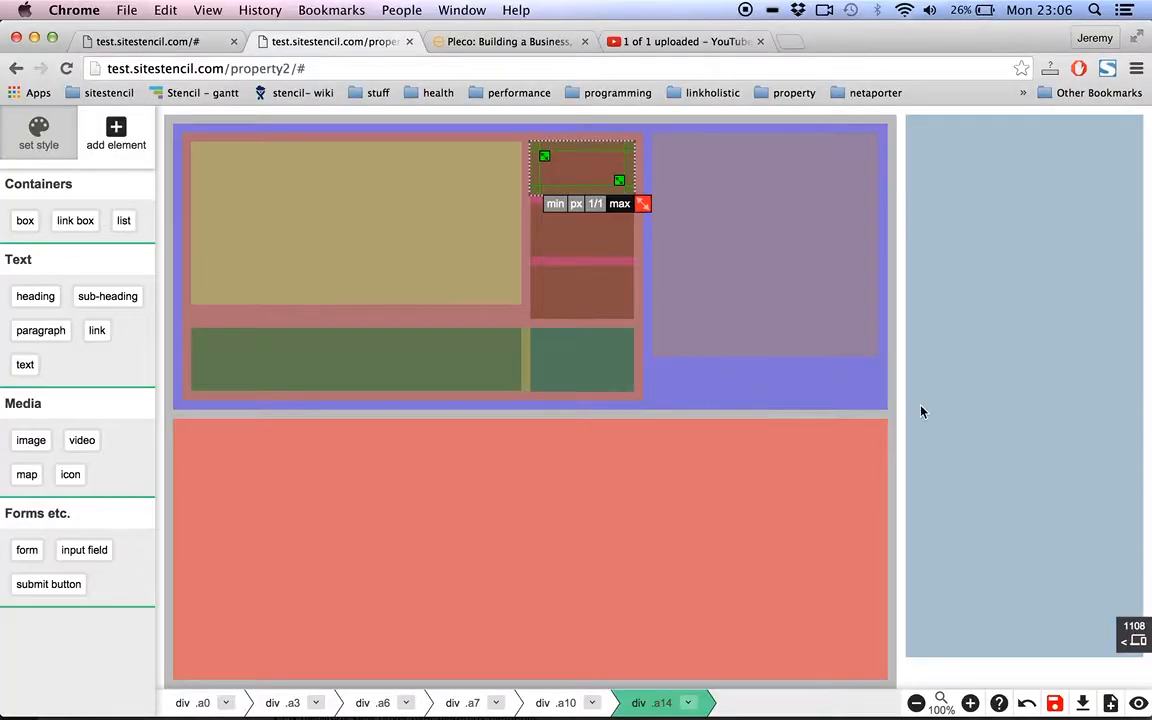
Save the page and compare its preview with the reference page in Safari, then return to editing in Chrome
click(1054, 703)
click(1138, 703)
key(super+Tab)
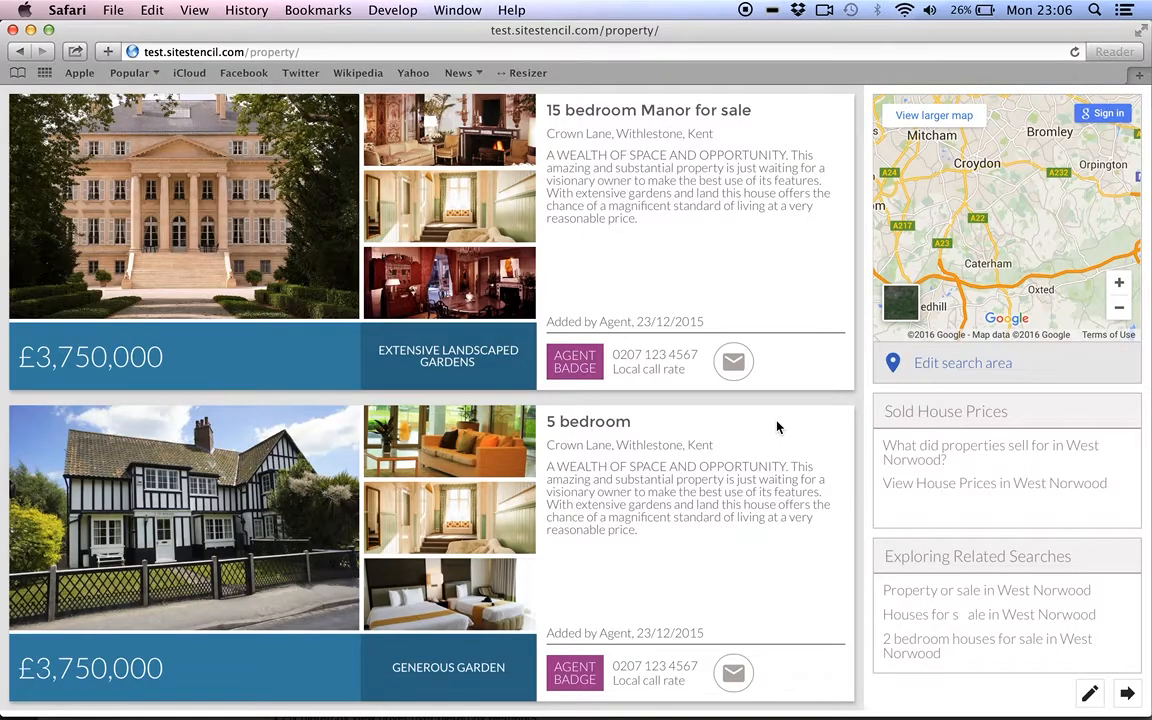
key(super+Tab)
key(super+Tab)
key(super+Tab)
key(super+Tab)
key(super+Tab)
key(super+Tab)
click(1090, 693)
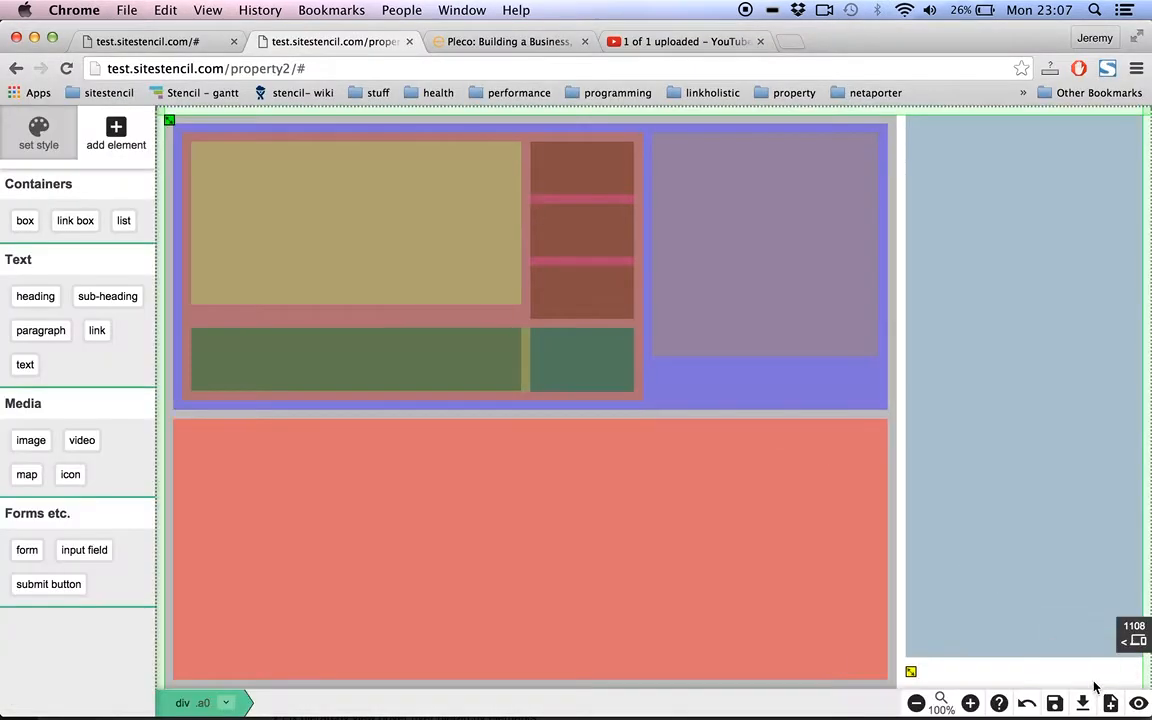
Reduce the height of the 3/4-width olive box and centre it vertically beside the three stacked boxes
click(343, 220)
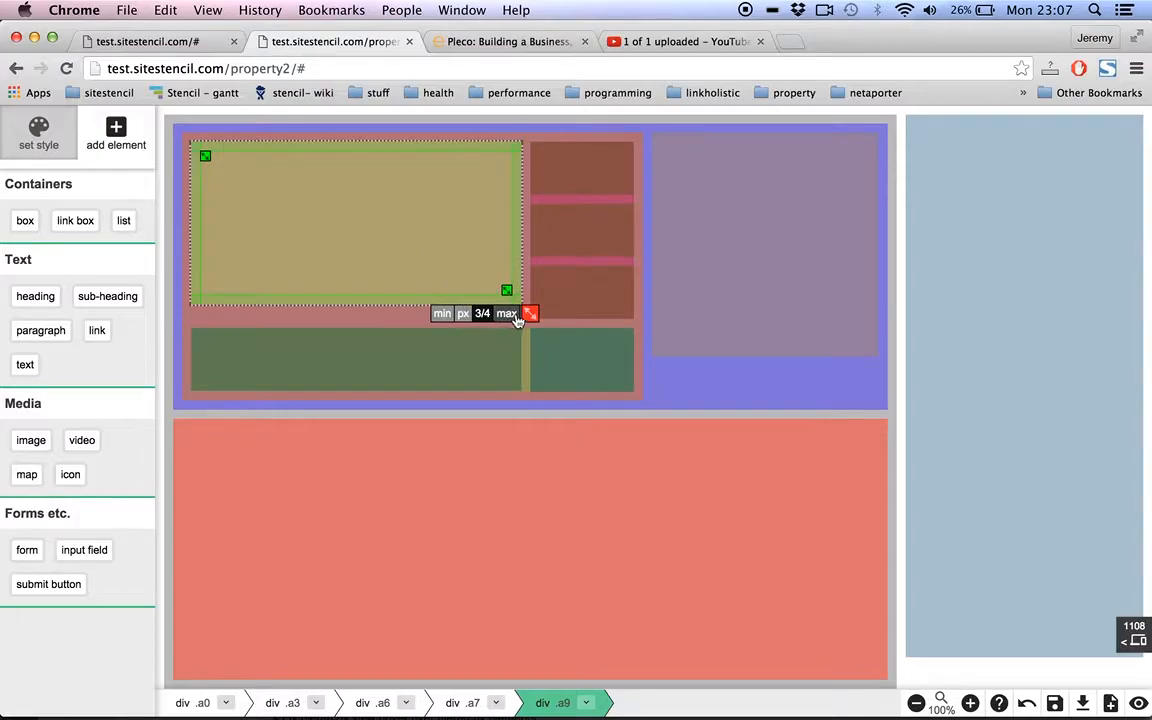
drag(530, 314, 528, 237)
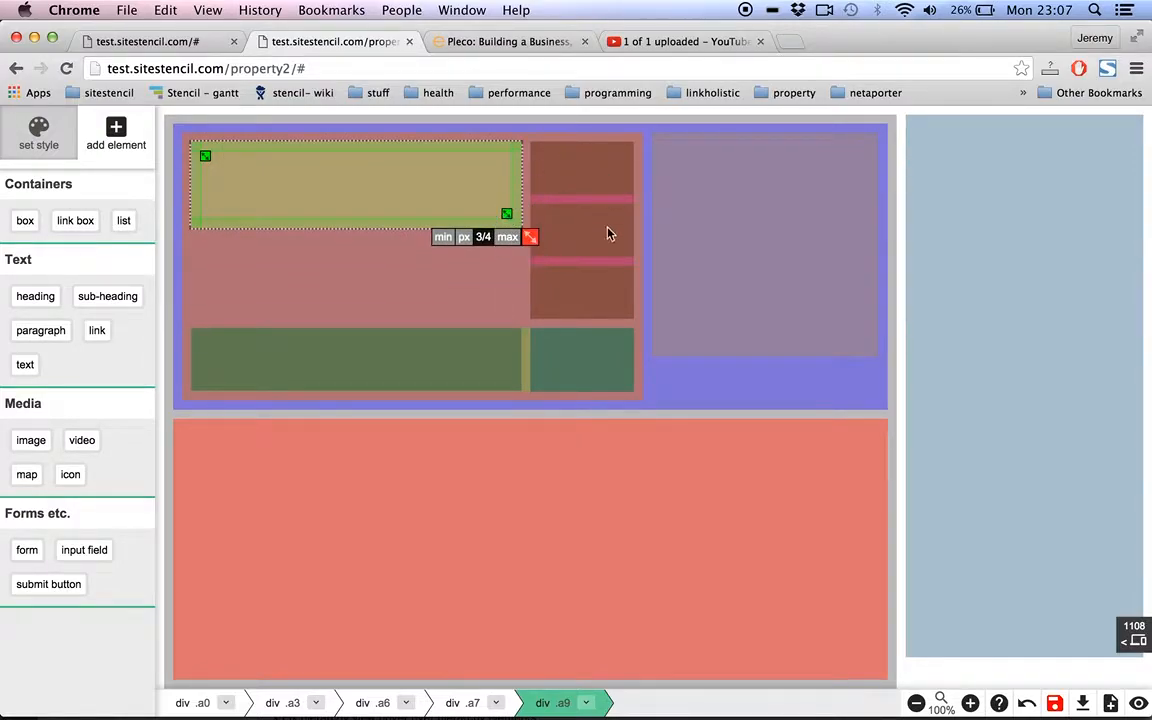
drag(527, 239, 530, 265)
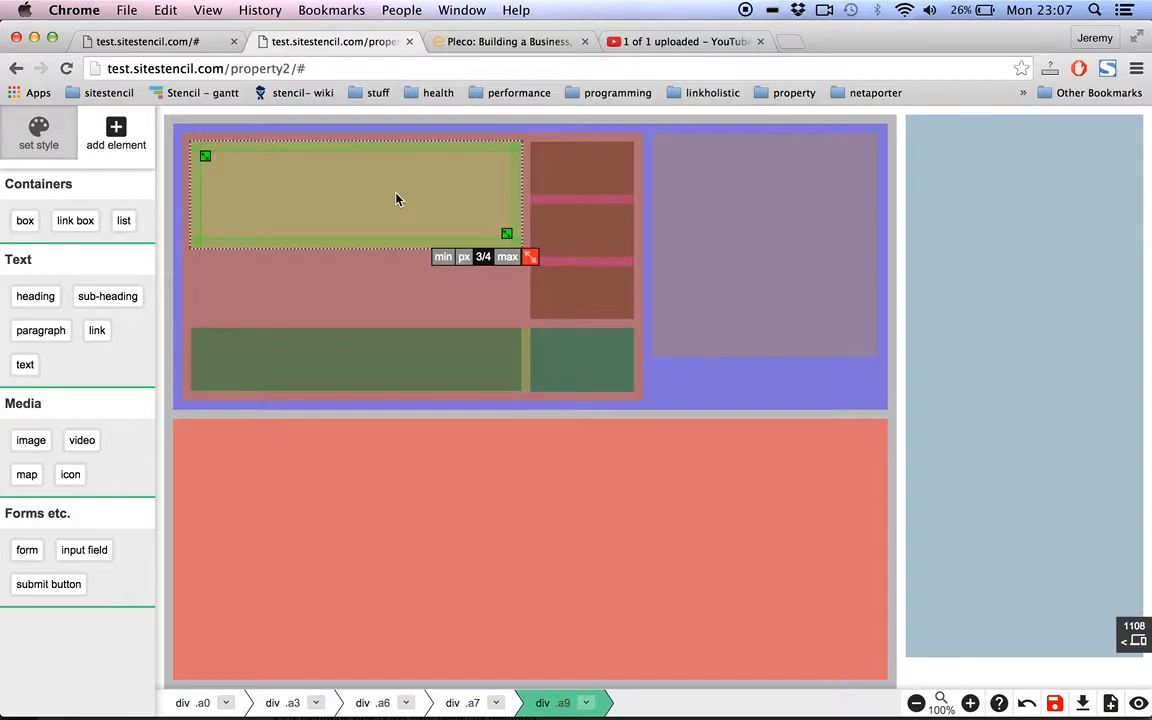
drag(396, 200, 389, 237)
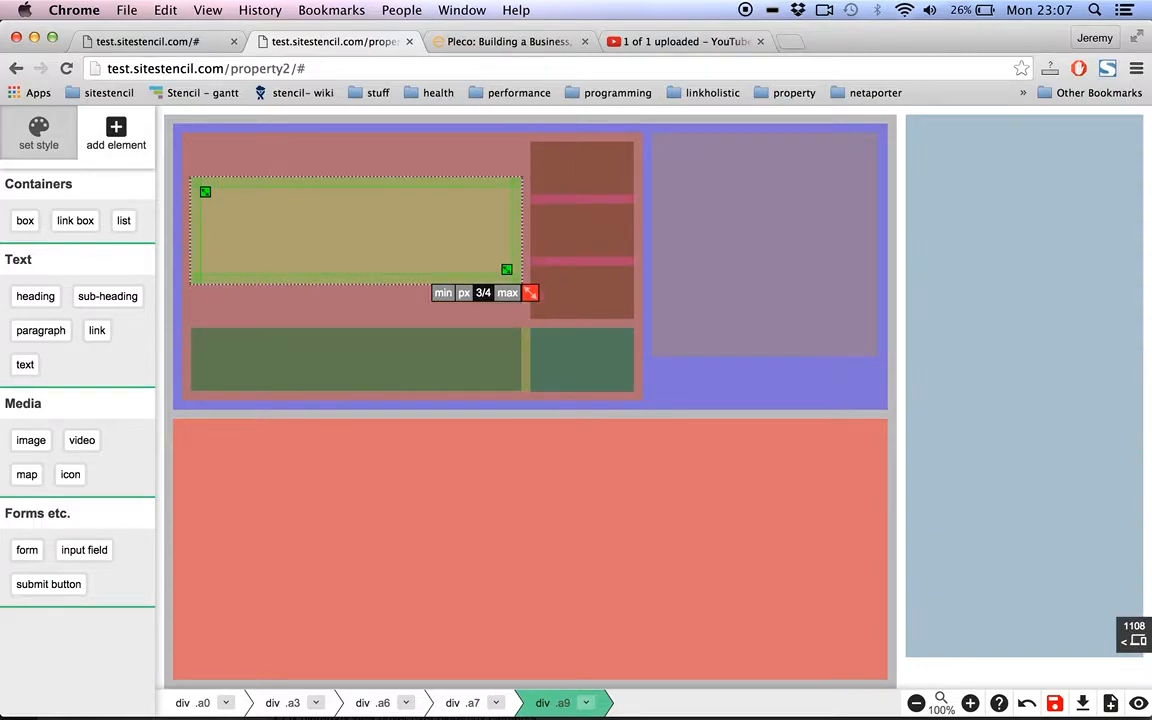
Resize the olive box to 1/2 width and try different horizontal spacing and alignment options for its row
drag(530, 292, 422, 300)
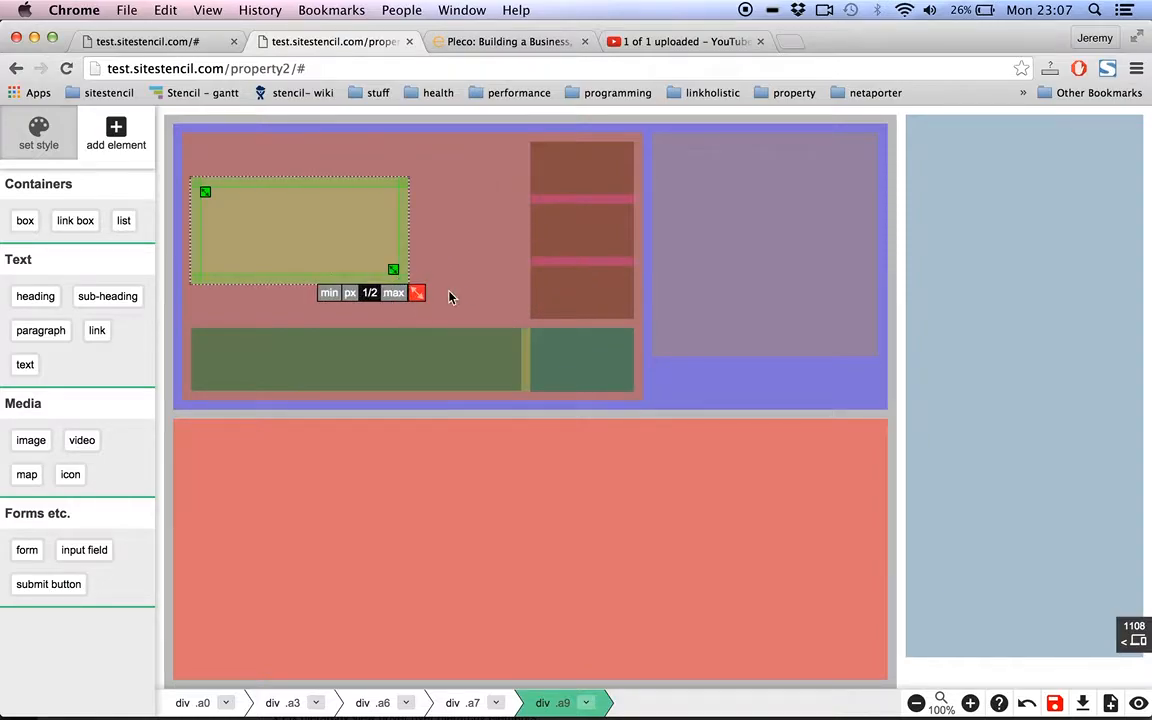
key(Right)
key(Right)
key(Right)
key(Right)
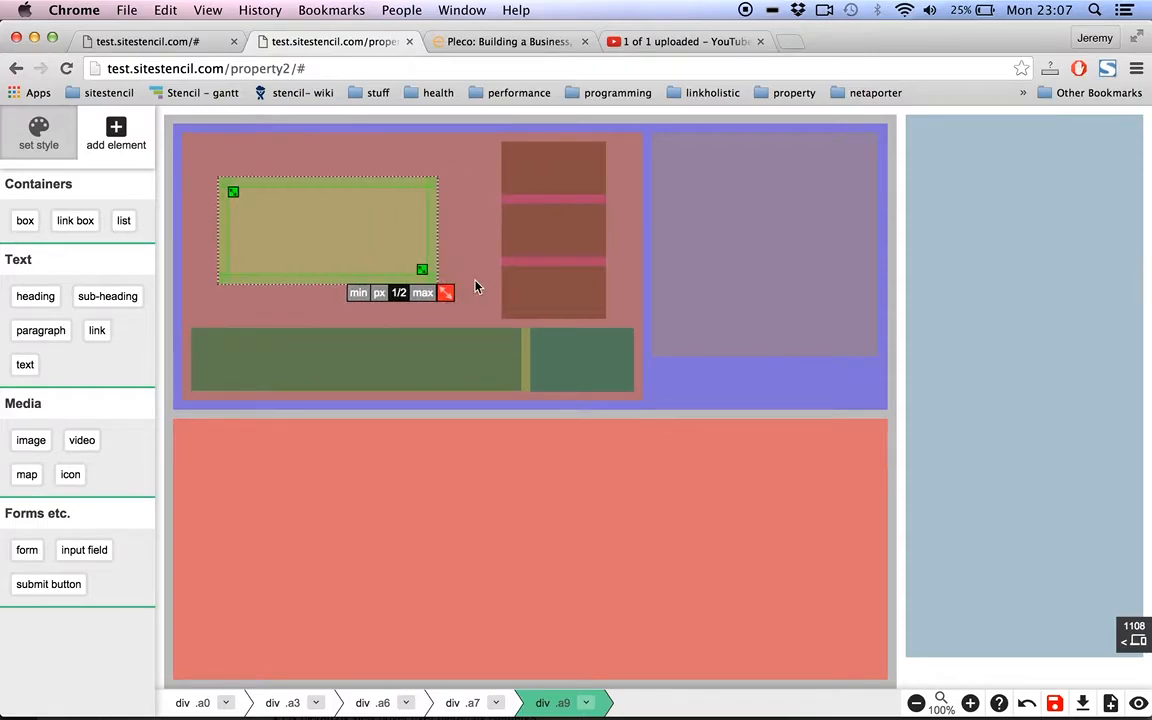
key(Left)
key(Left)
key(Left)
key(Left)
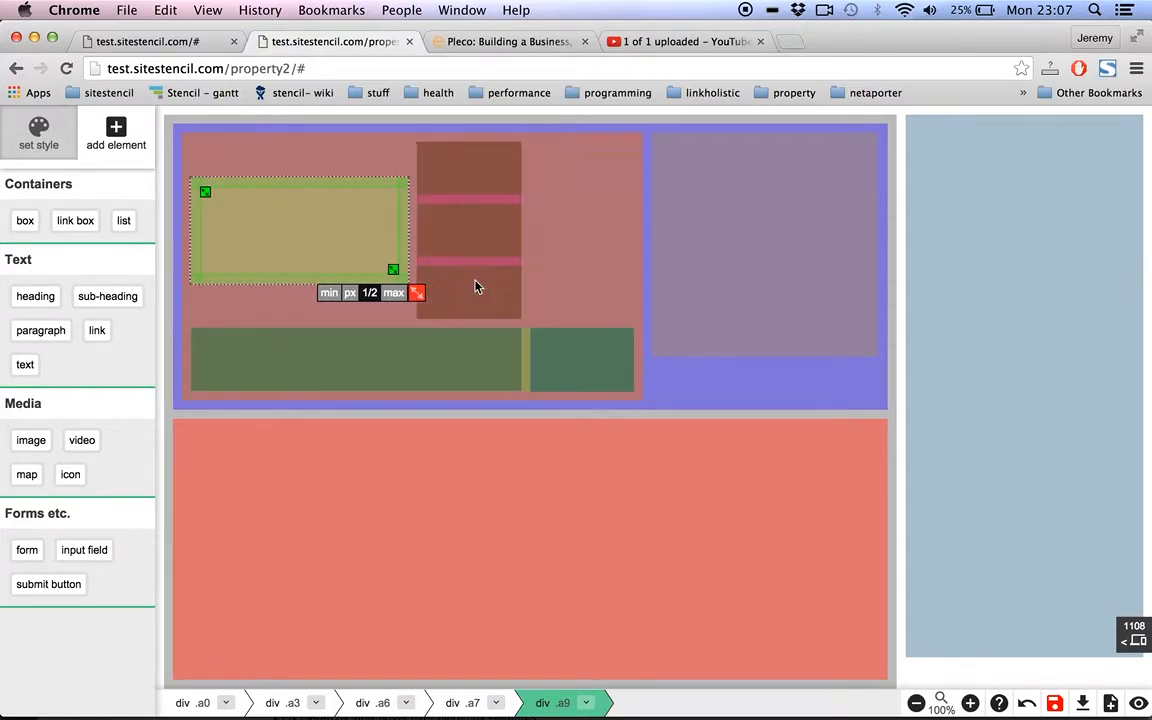
key(Right)
key(Left)
key(Left)
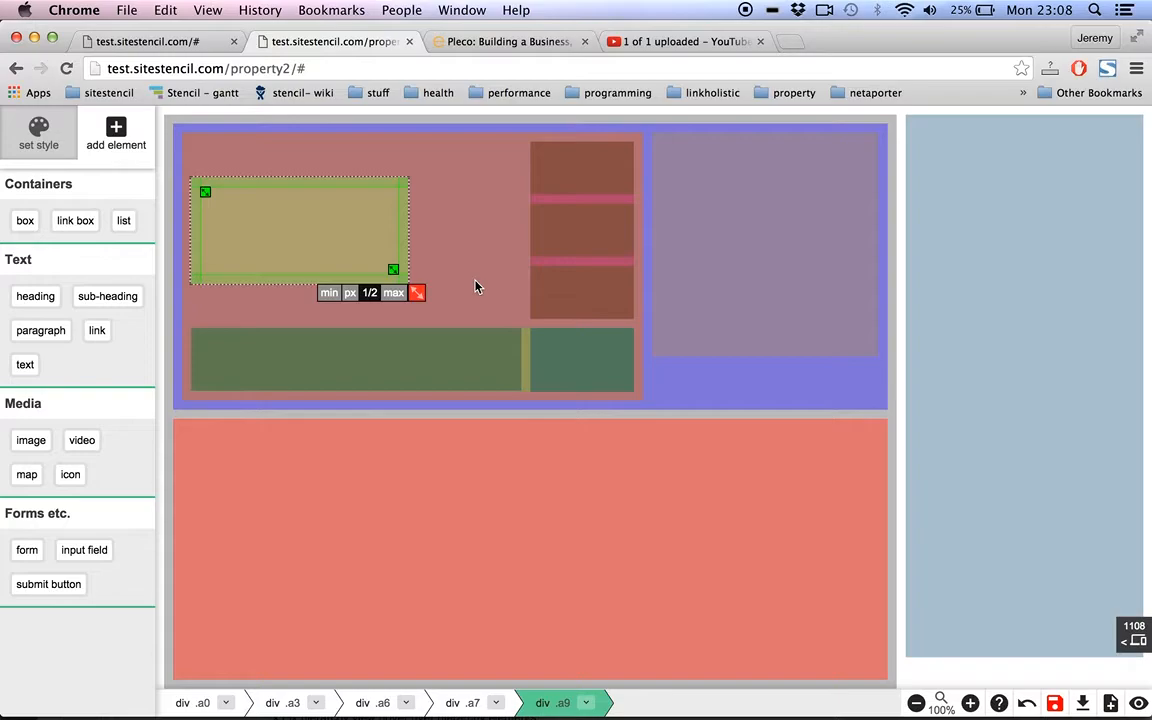
Resize the olive box to 3/4 width and stretch it to the full height of the three stacked boxes
drag(412, 293, 532, 309)
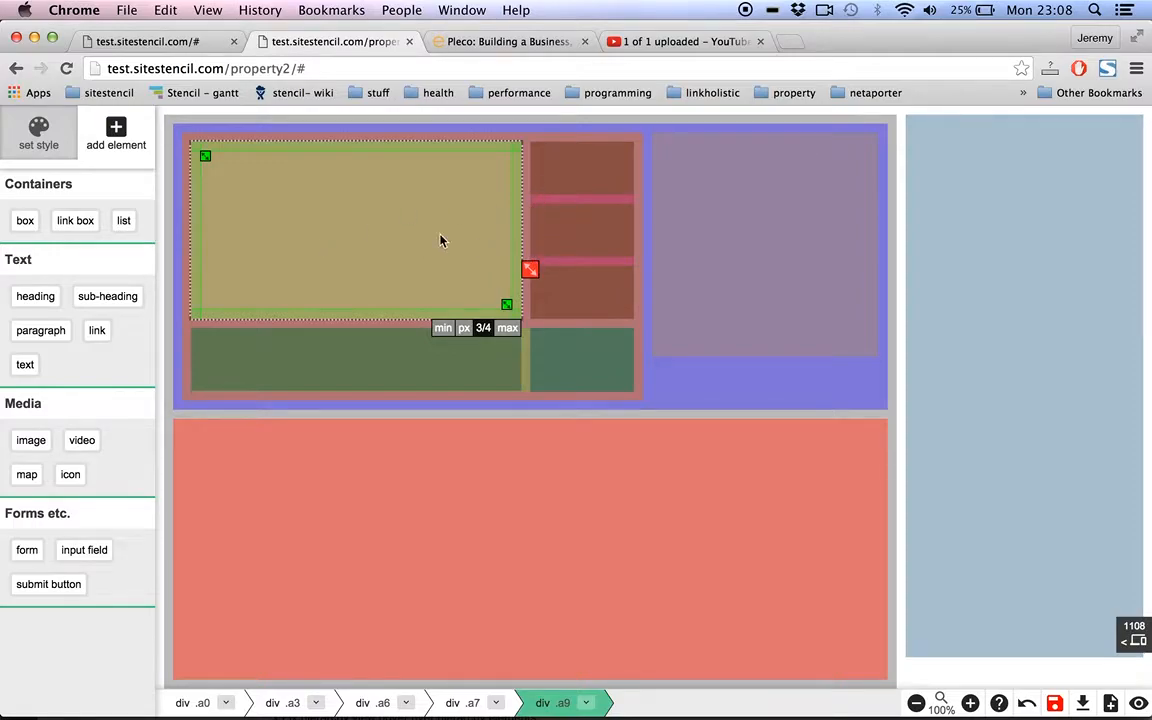
Make the olive box taller and stretch the three stacked boxes to fill the full height beside it
drag(535, 272, 540, 385)
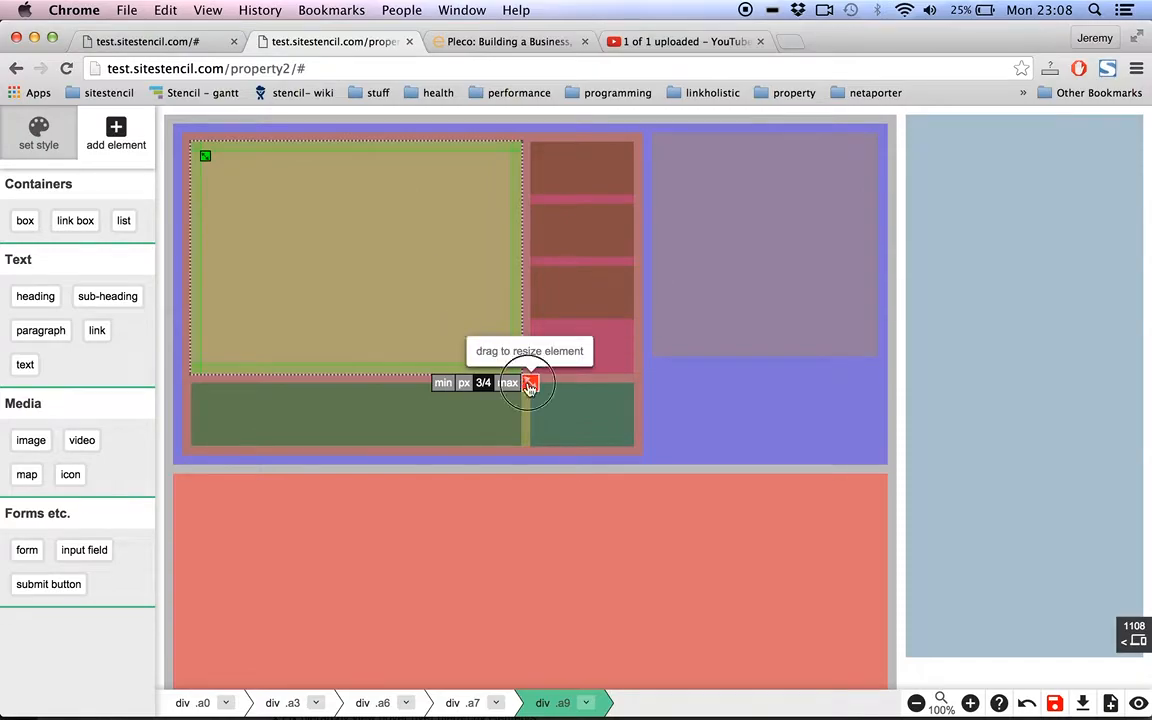
mouse_move(527, 379)
mouse_down()
mouse_move(527, 362)
mouse_move(530, 380)
mouse_up()
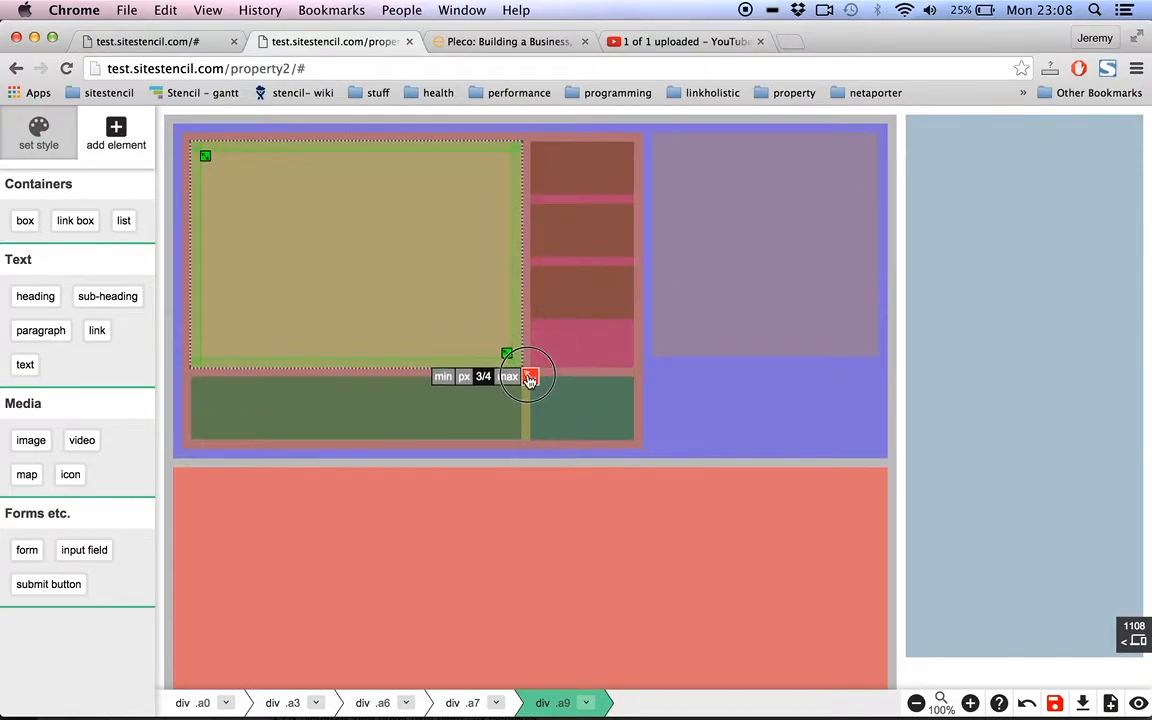
click(582, 340)
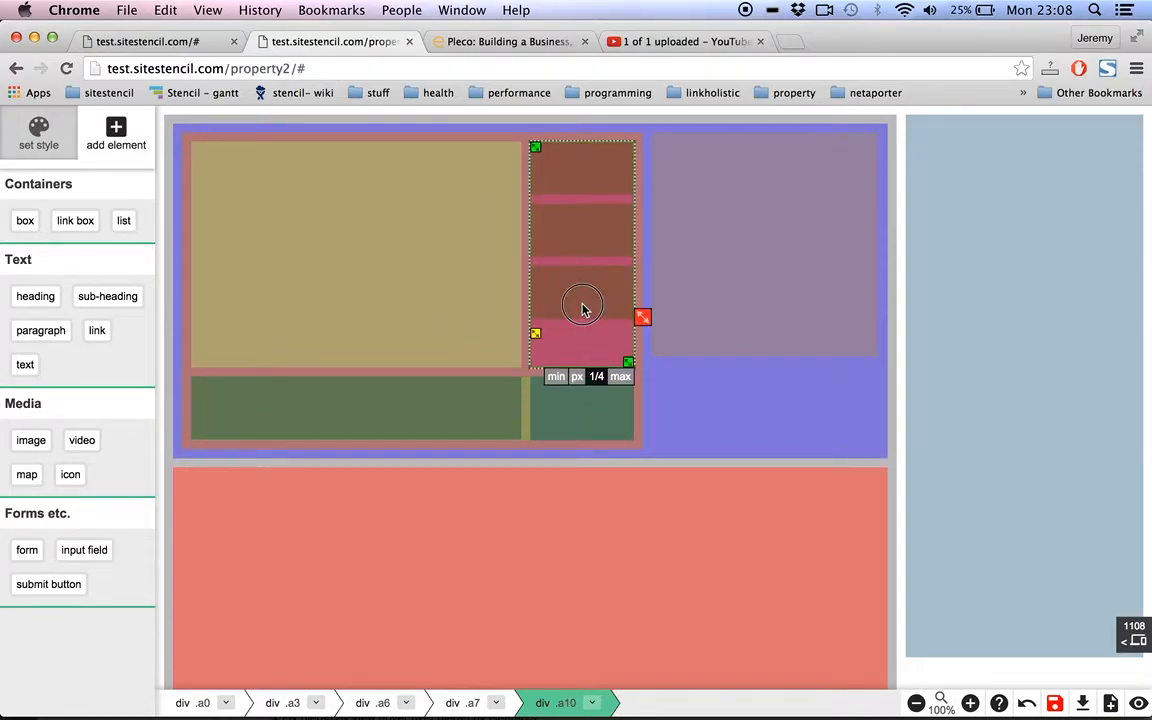
click(584, 310)
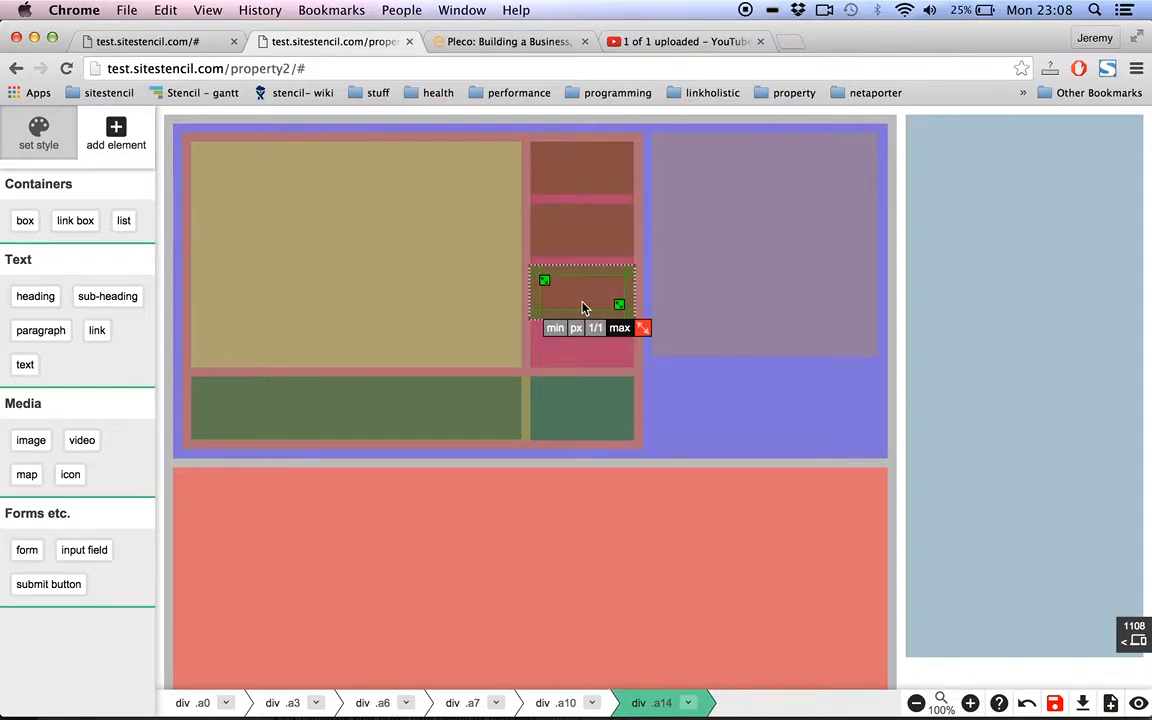
key(Down)
key(Down)
key(Down)
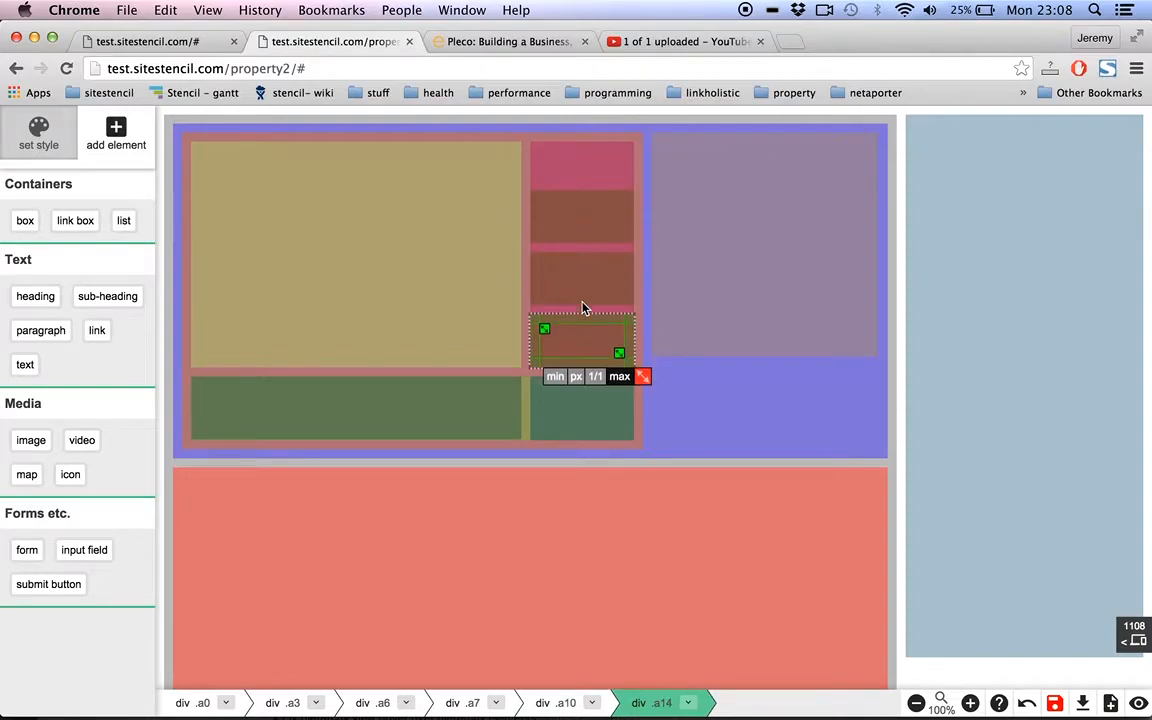
key(Down)
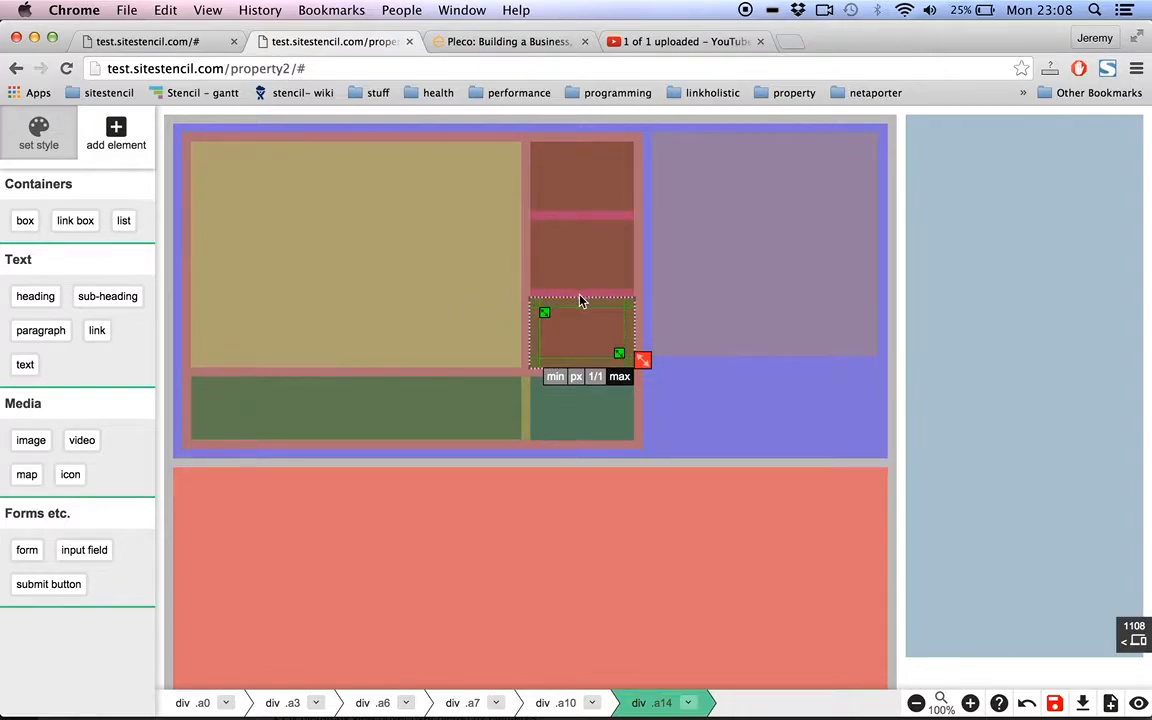
Inspect the stacked column and its individual boxes, and slightly reduce the height of the olive box
click(588, 296)
mouse_move(643, 317)
mouse_down()
mouse_move(648, 442)
mouse_move(651, 313)
mouse_up()
drag(651, 373, 648, 290)
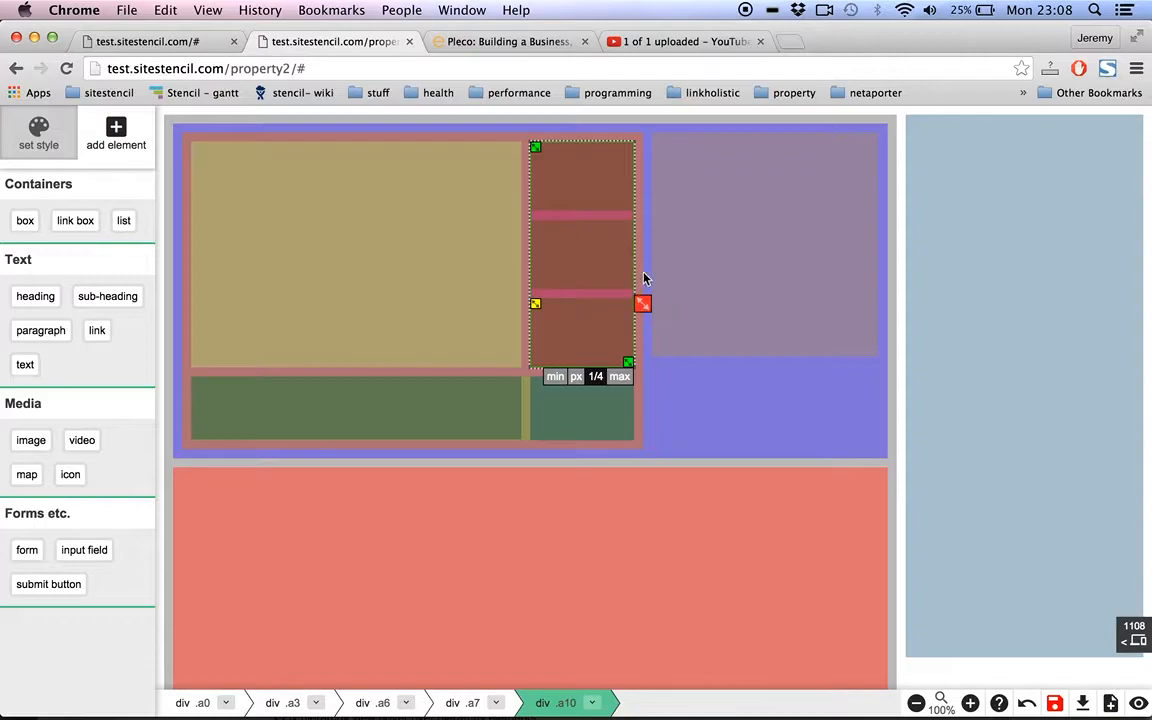
click(612, 199)
drag(645, 204, 642, 177)
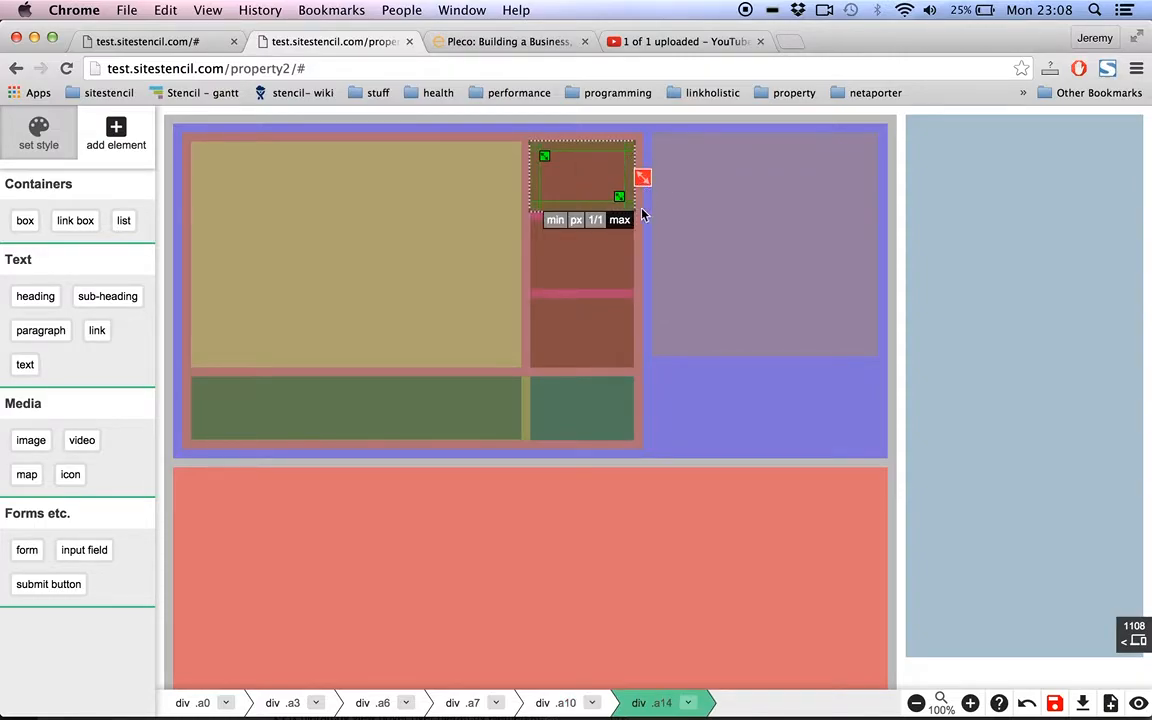
click(616, 297)
drag(648, 342, 648, 276)
click(485, 286)
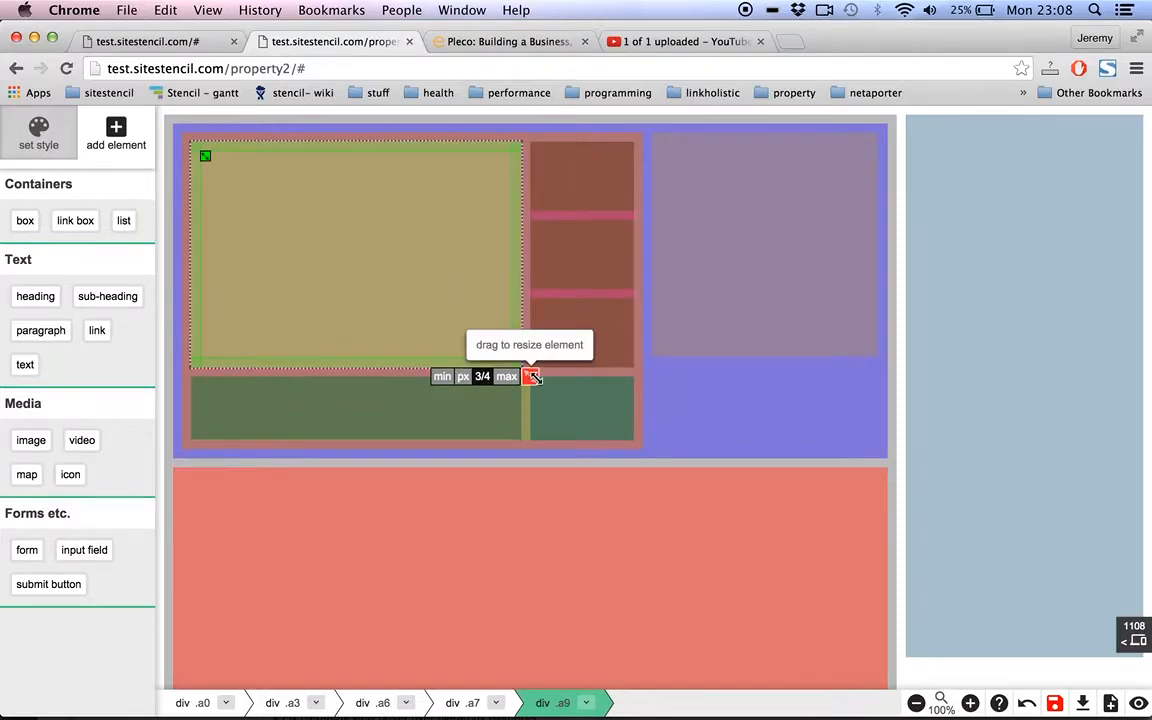
mouse_move(533, 375)
mouse_down()
mouse_move(548, 291)
mouse_move(532, 303)
mouse_move(533, 366)
mouse_up()
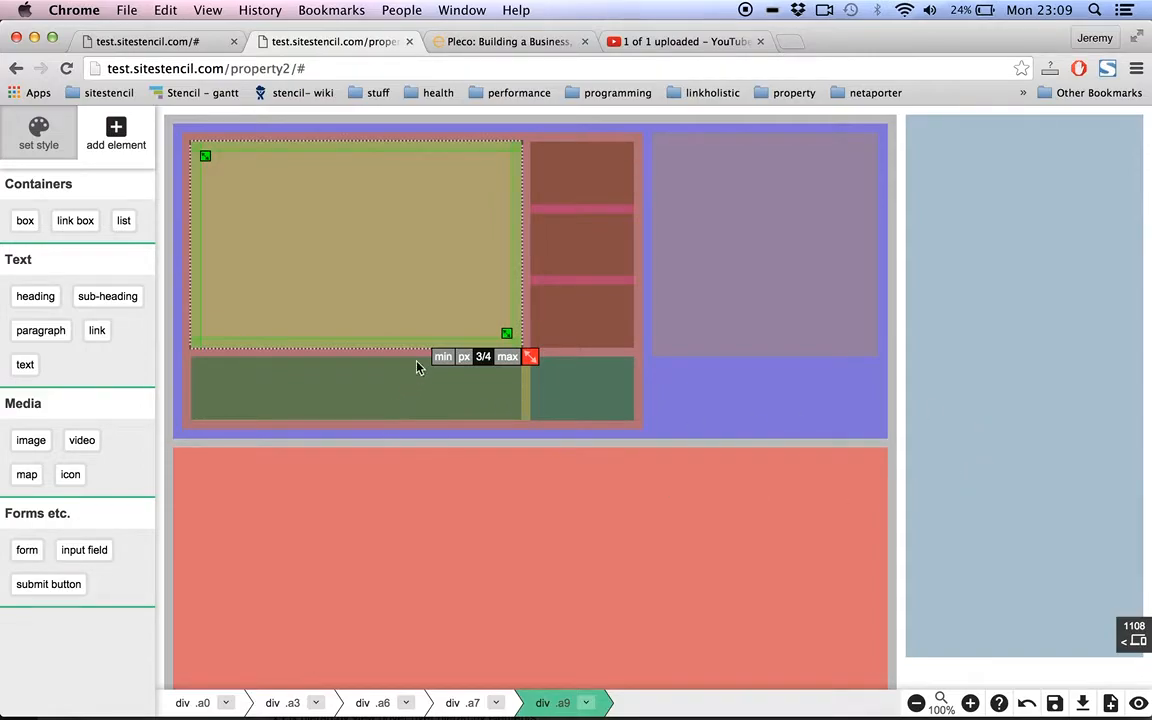
Compare the box layout with the reference property page in Safari and return to the editor in Chrome
key(super+Tab)
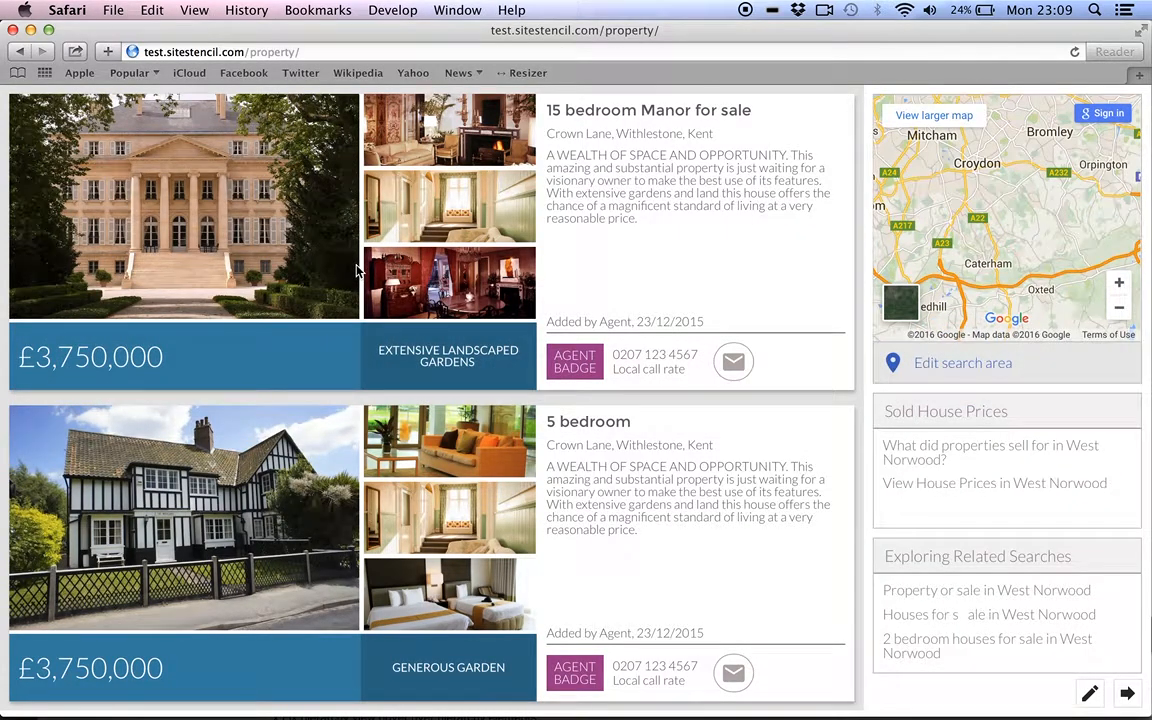
key(super+Tab)
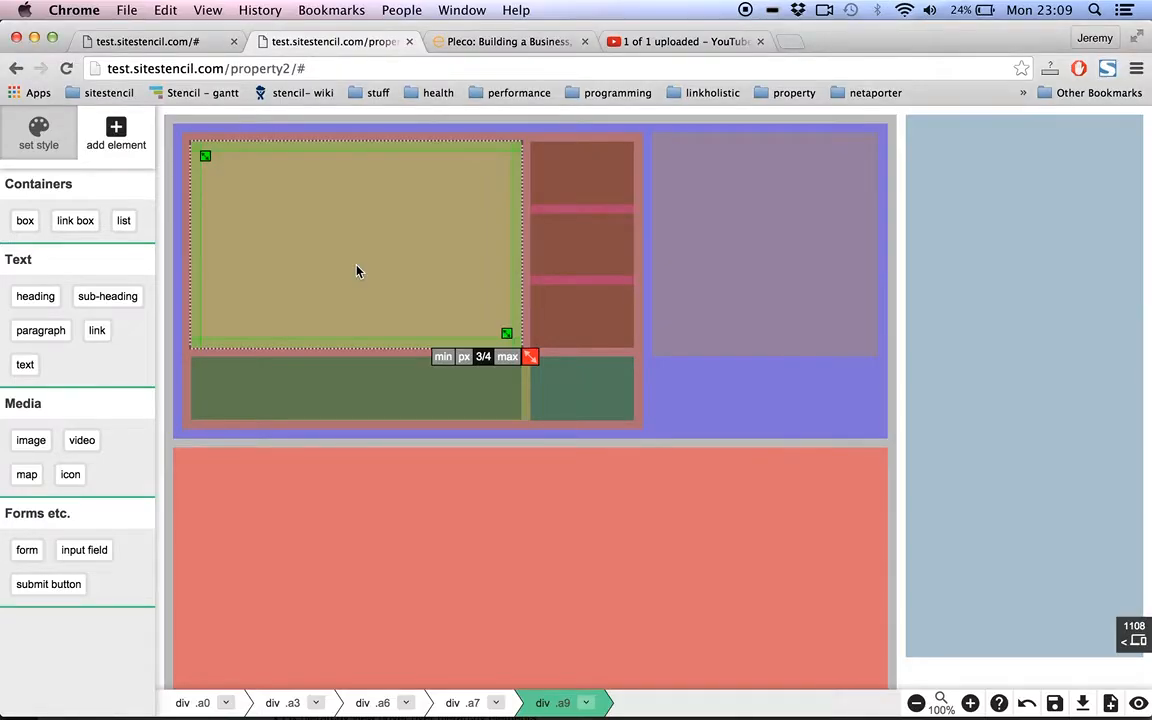
key(super+Tab)
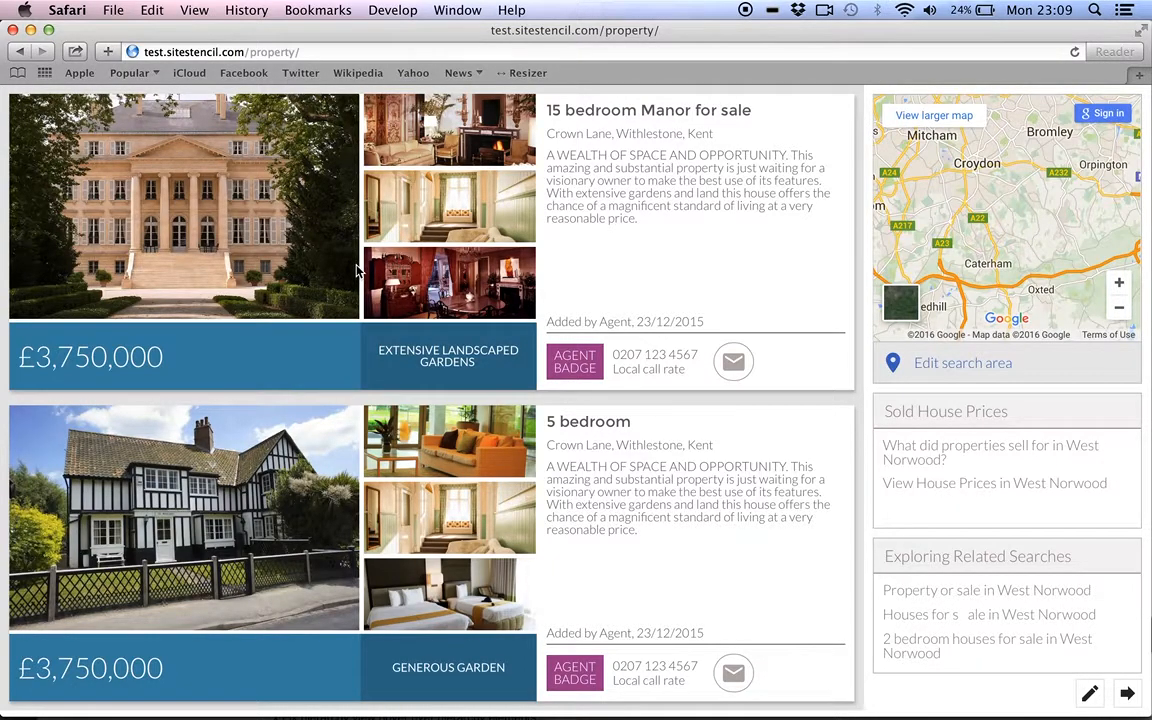
key(super+Tab)
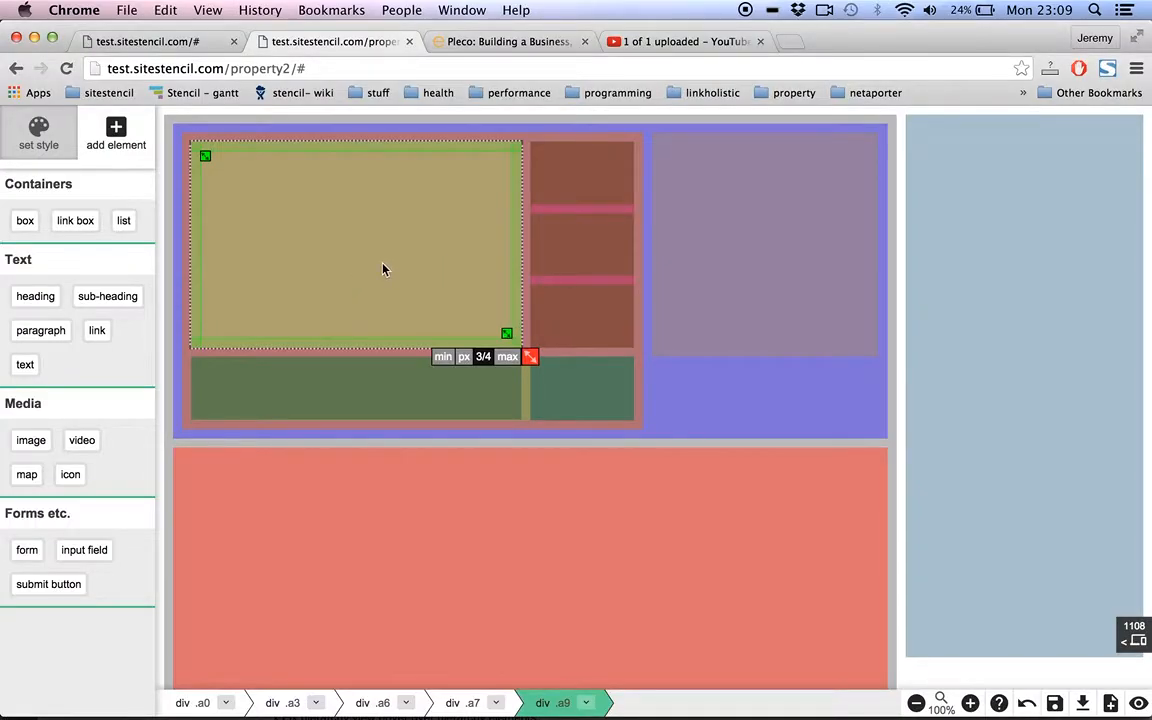
Set the black-and-white timbered house photo as the background image of the large olive box
click(42, 128)
click(73, 221)
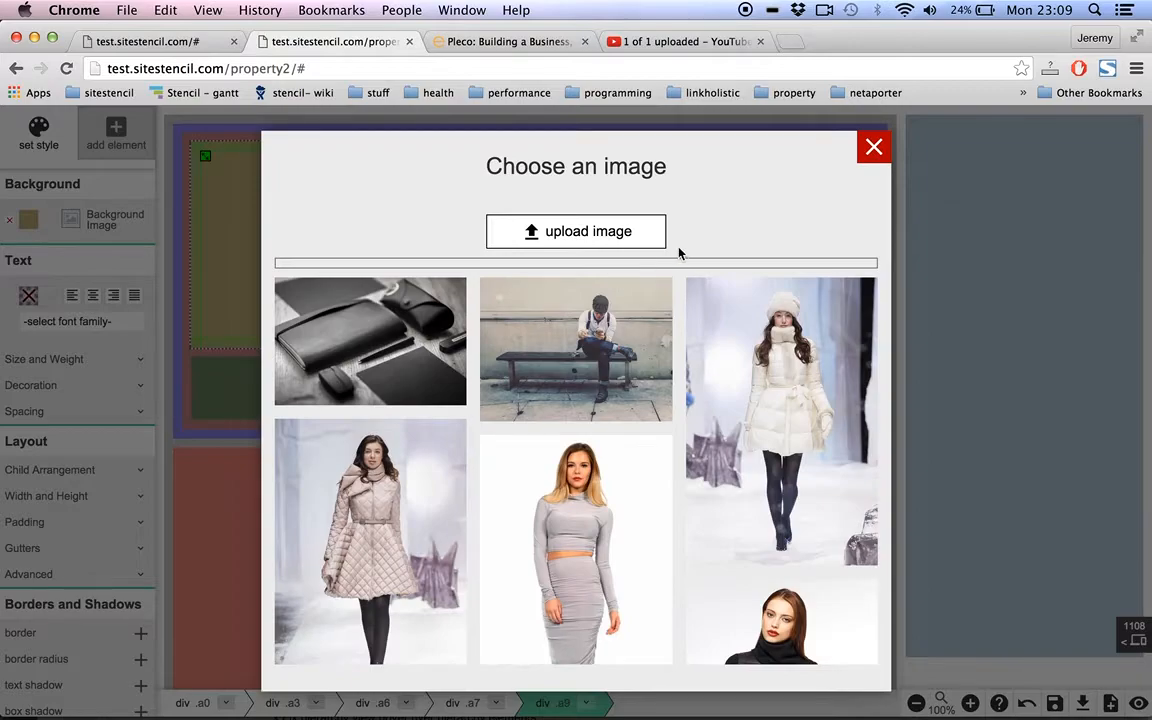
scroll(677, 545, down, 10)
scroll(677, 545, up, 2)
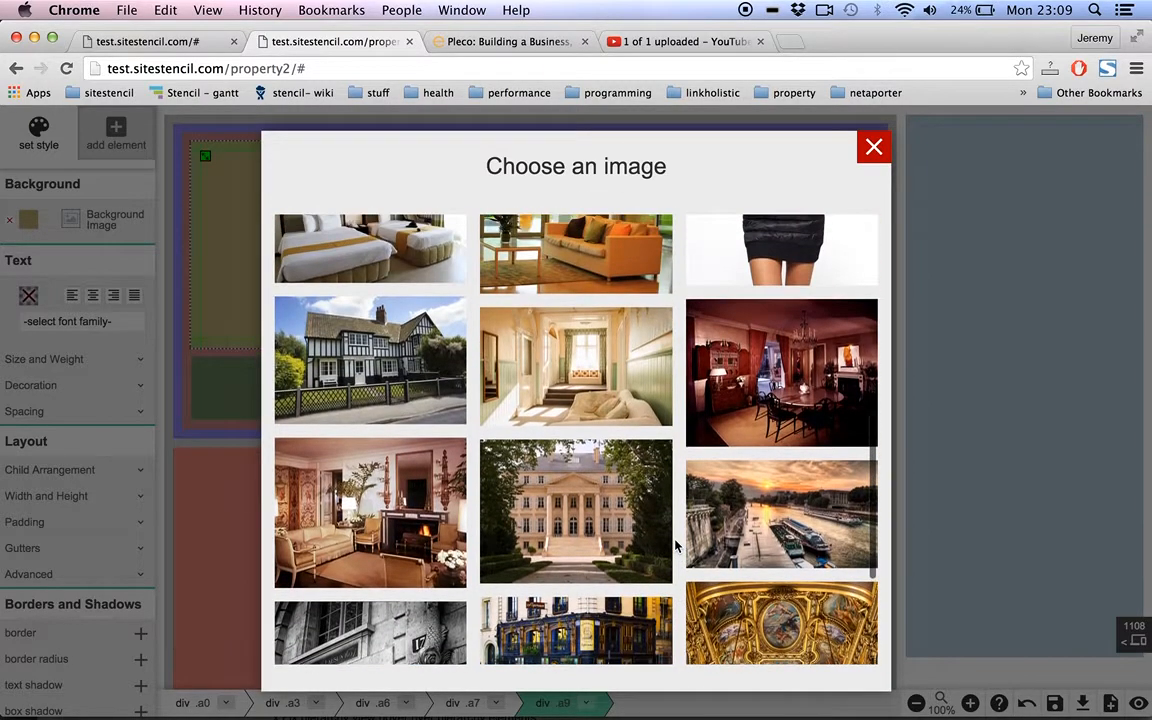
click(366, 398)
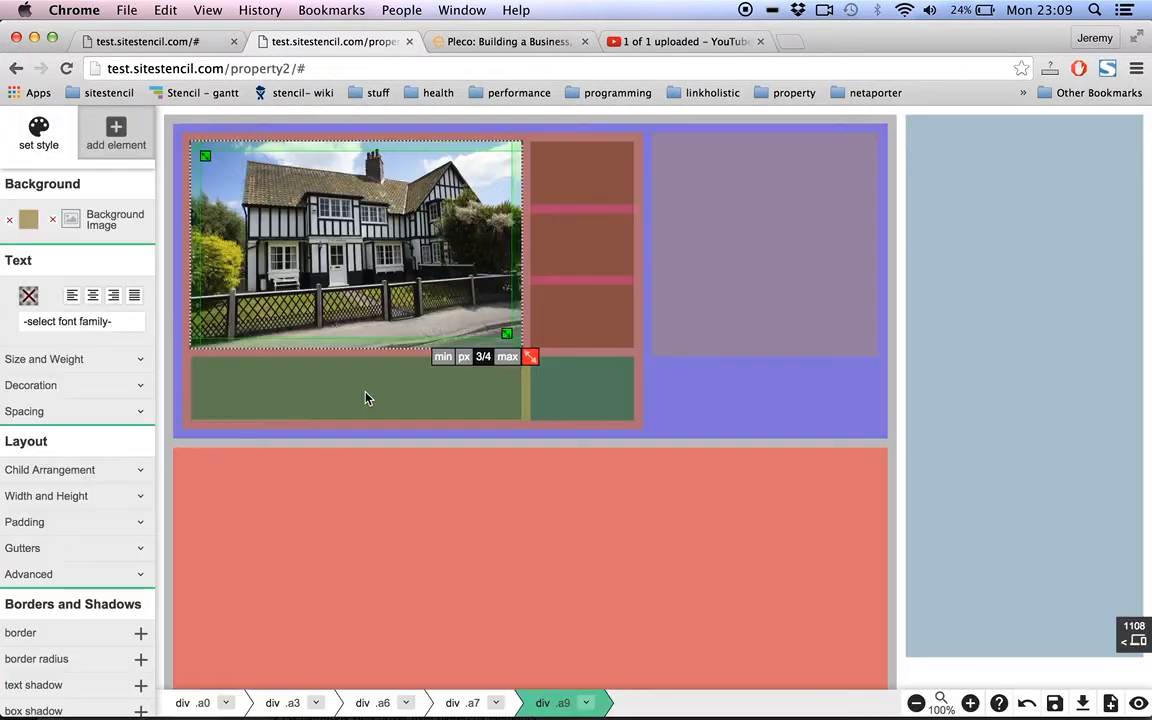
Set the photo of the room with the orange sofa as the background image of the top stacked box
click(592, 185)
click(75, 218)
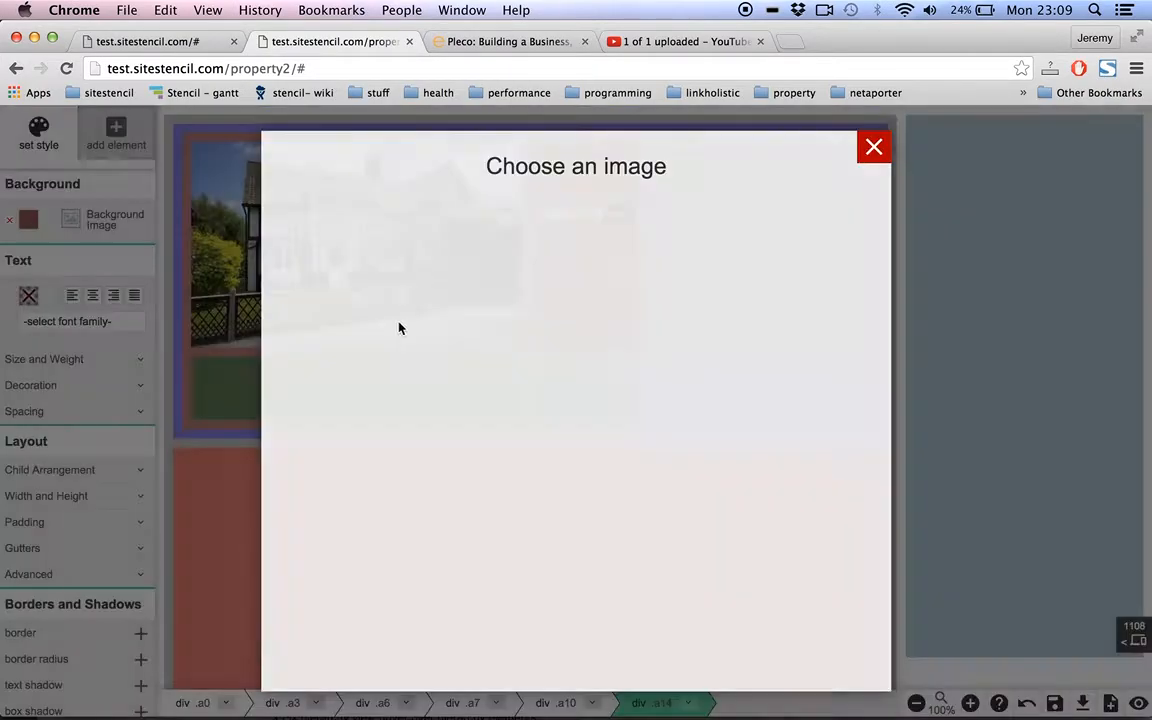
scroll(727, 334, up, 5)
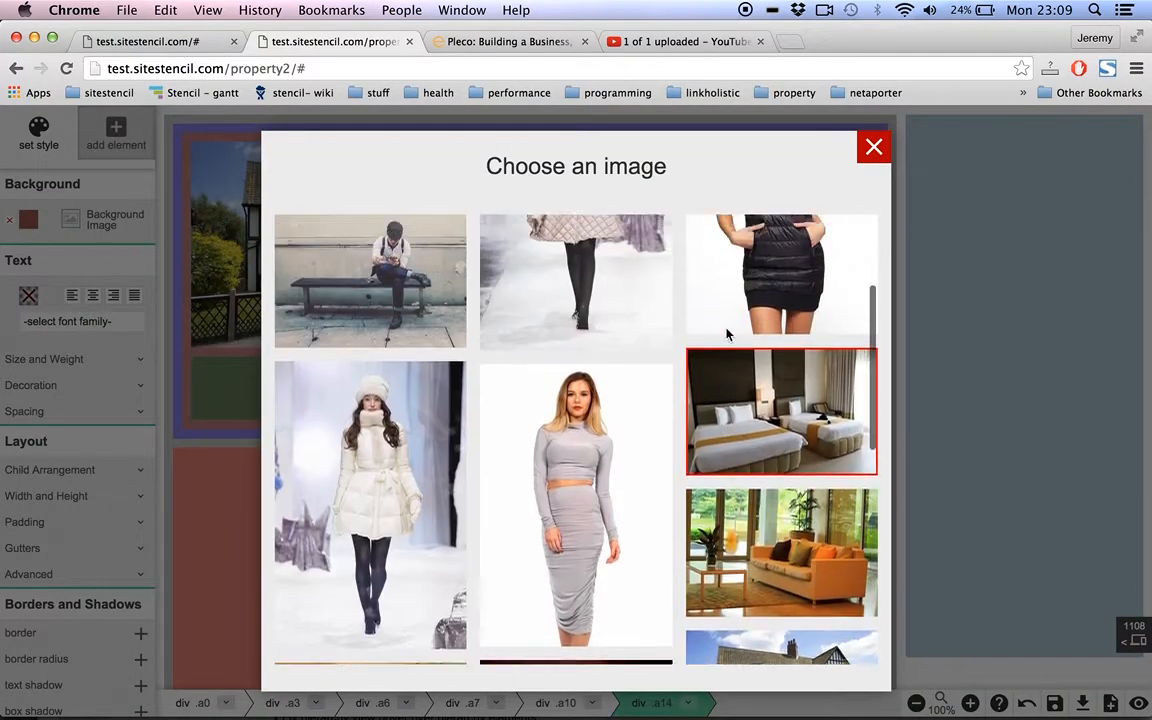
scroll(727, 334, up, 3)
scroll(727, 334, down, 6)
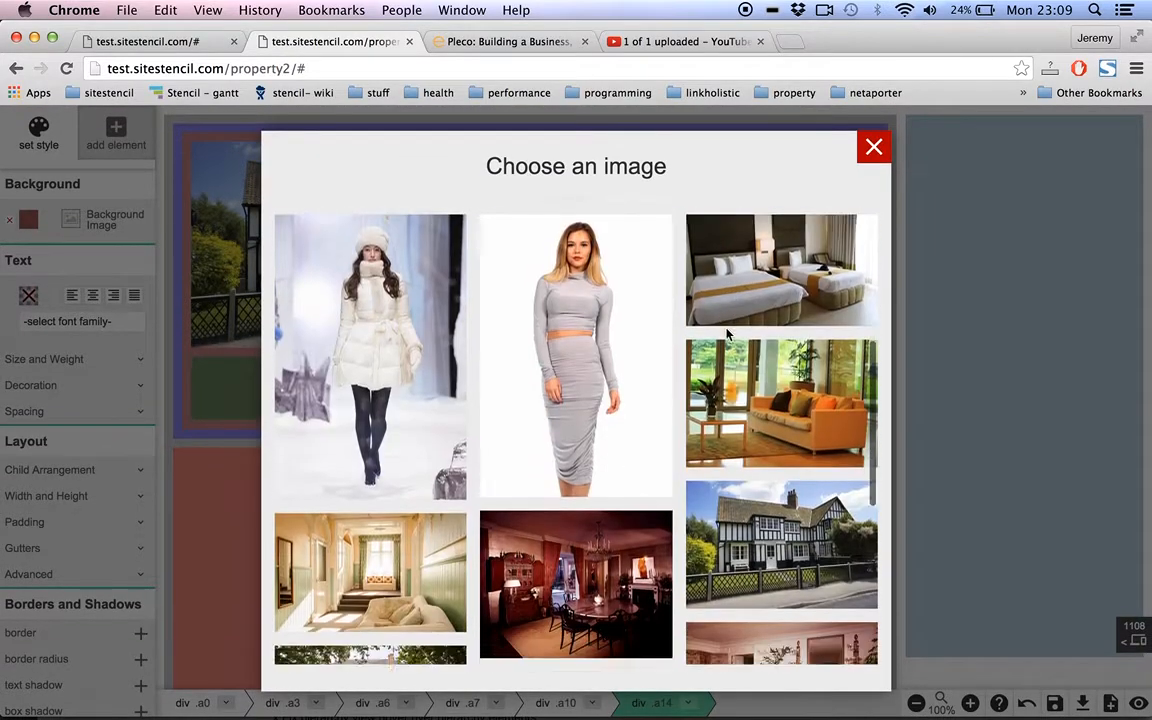
scroll(727, 334, down, 1)
click(759, 343)
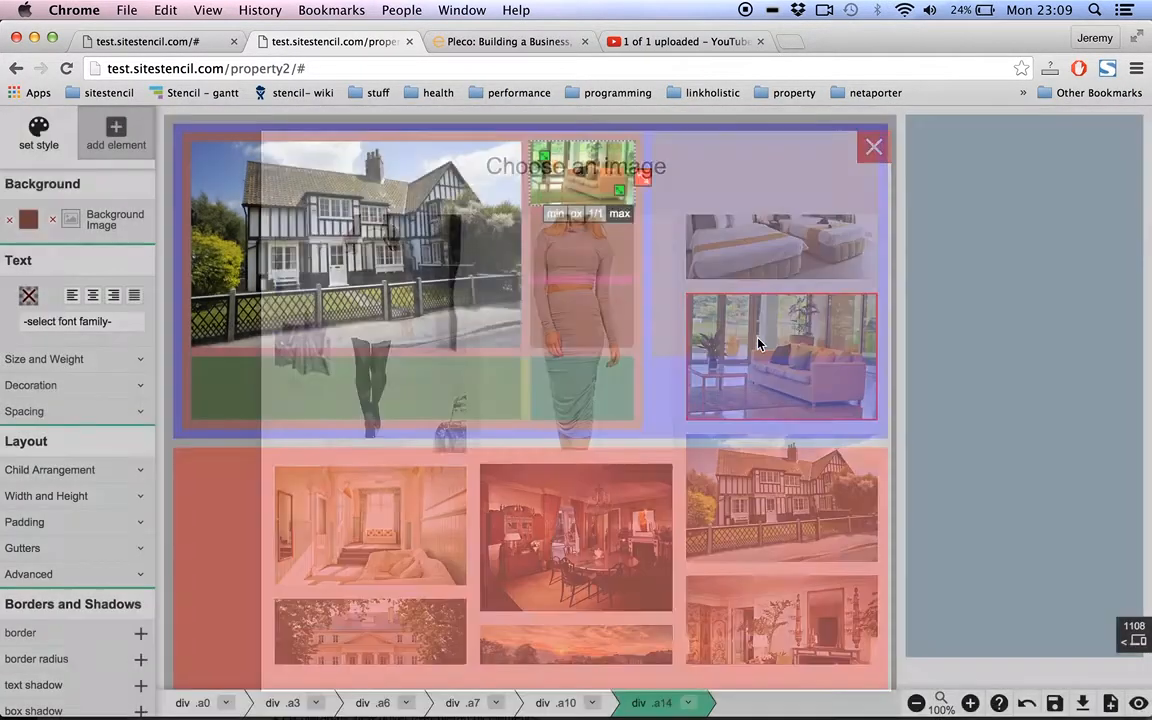
Try the river sunset photo as the background image of the middle stacked box
click(68, 212)
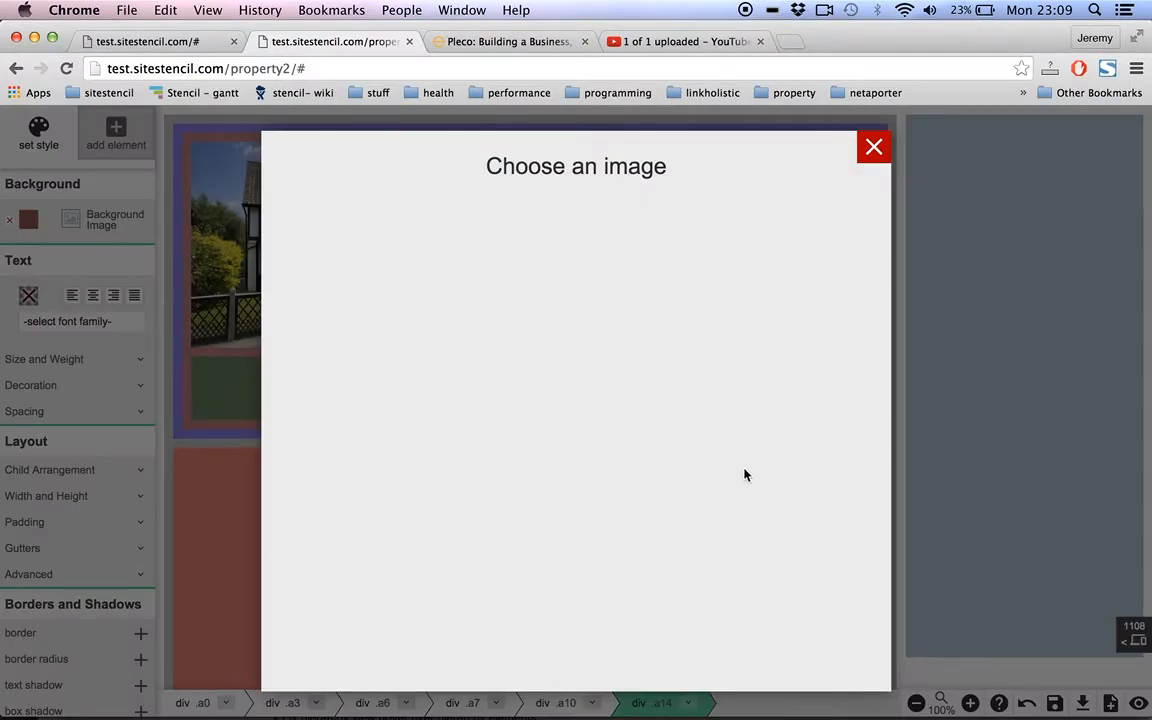
scroll(751, 468, down, 2)
click(791, 550)
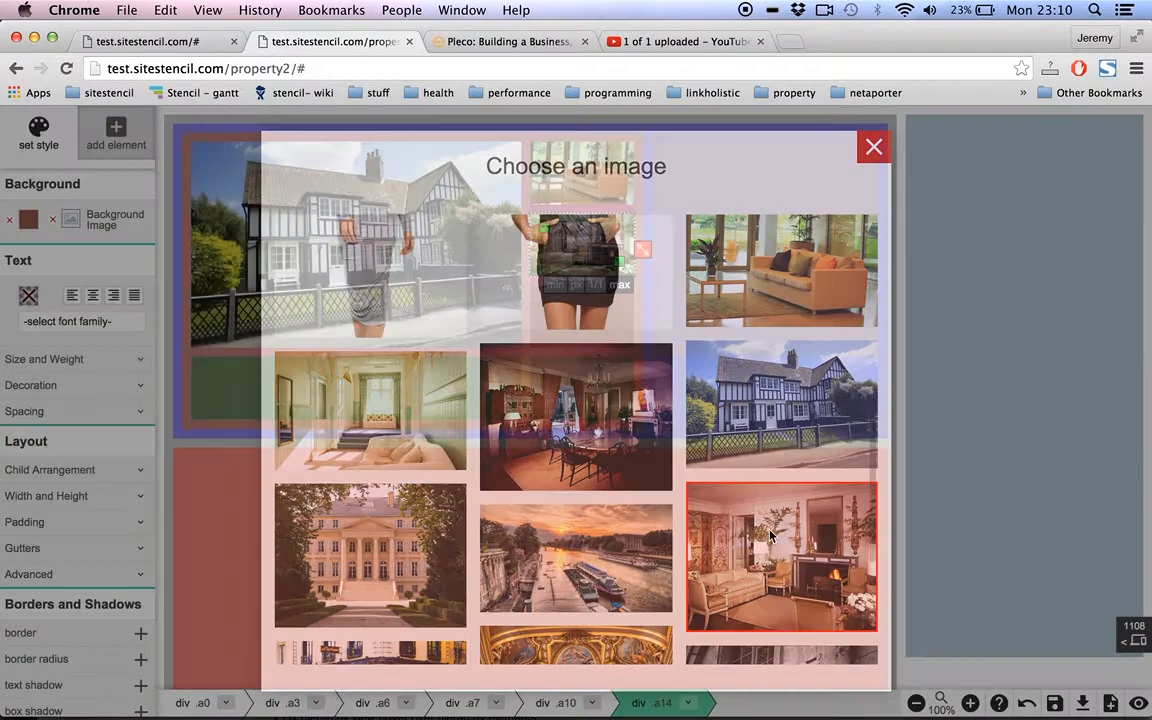
click(74, 221)
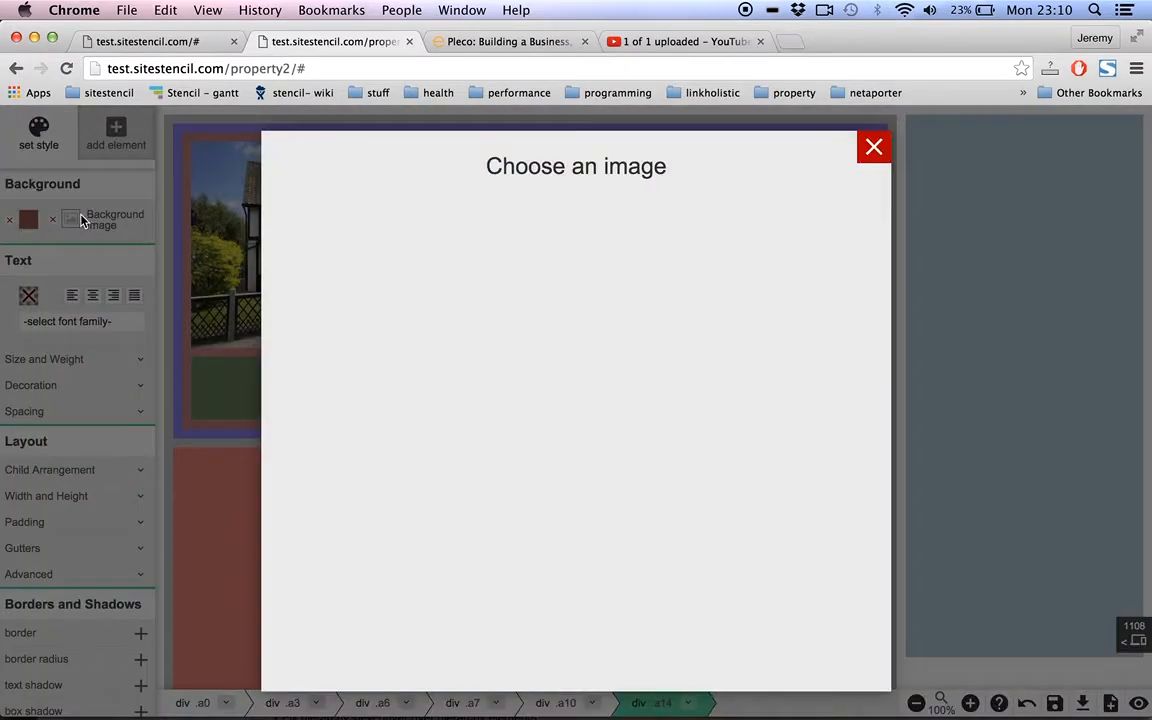
click(576, 565)
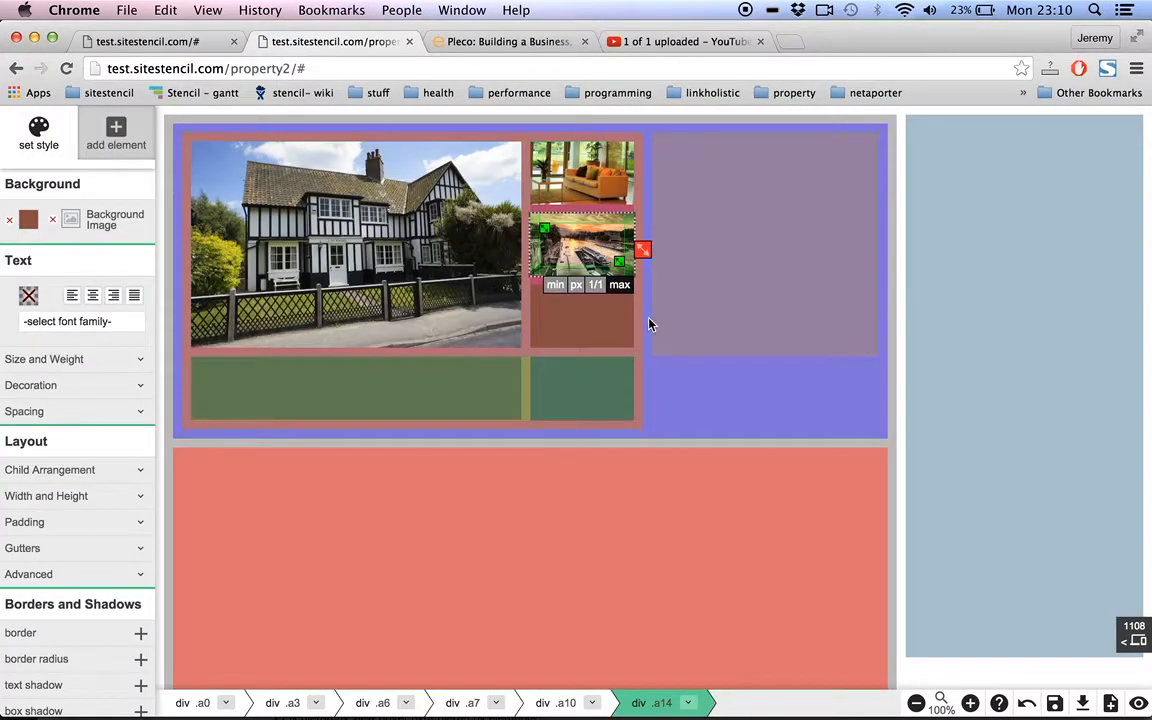
Give the middle stacked box the bright cream-coloured room photo and the bottom stacked box the fireplace lounge photo as background images
click(72, 227)
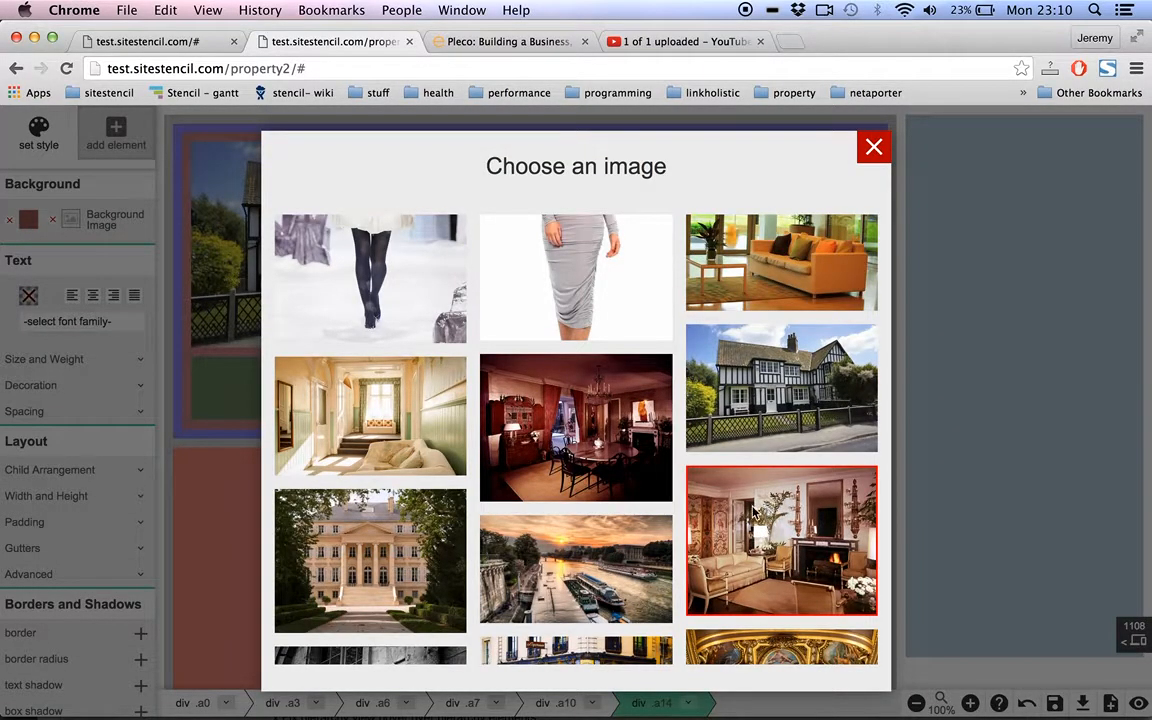
click(330, 447)
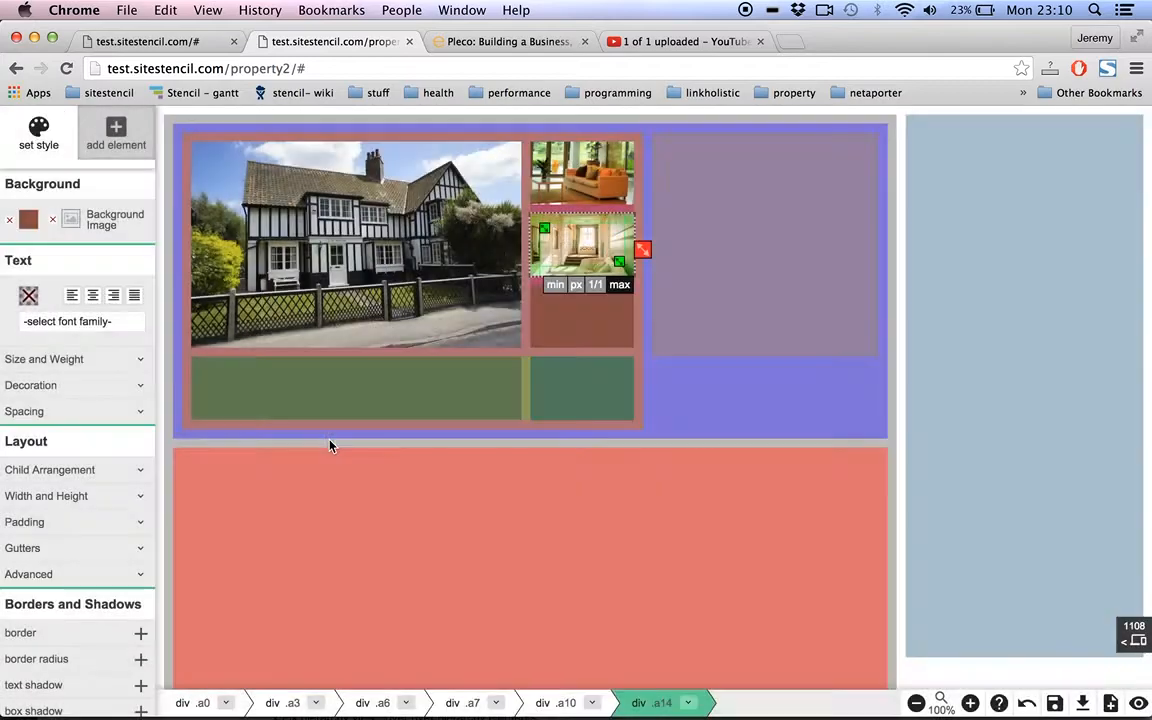
click(555, 334)
click(72, 224)
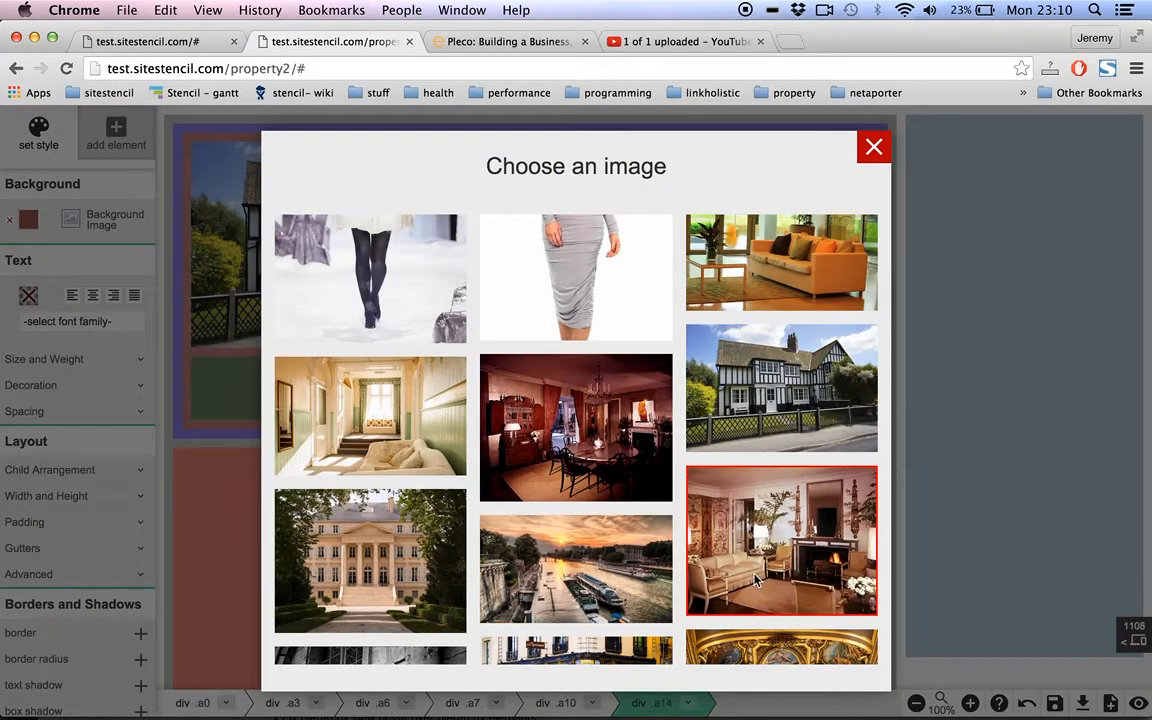
click(756, 580)
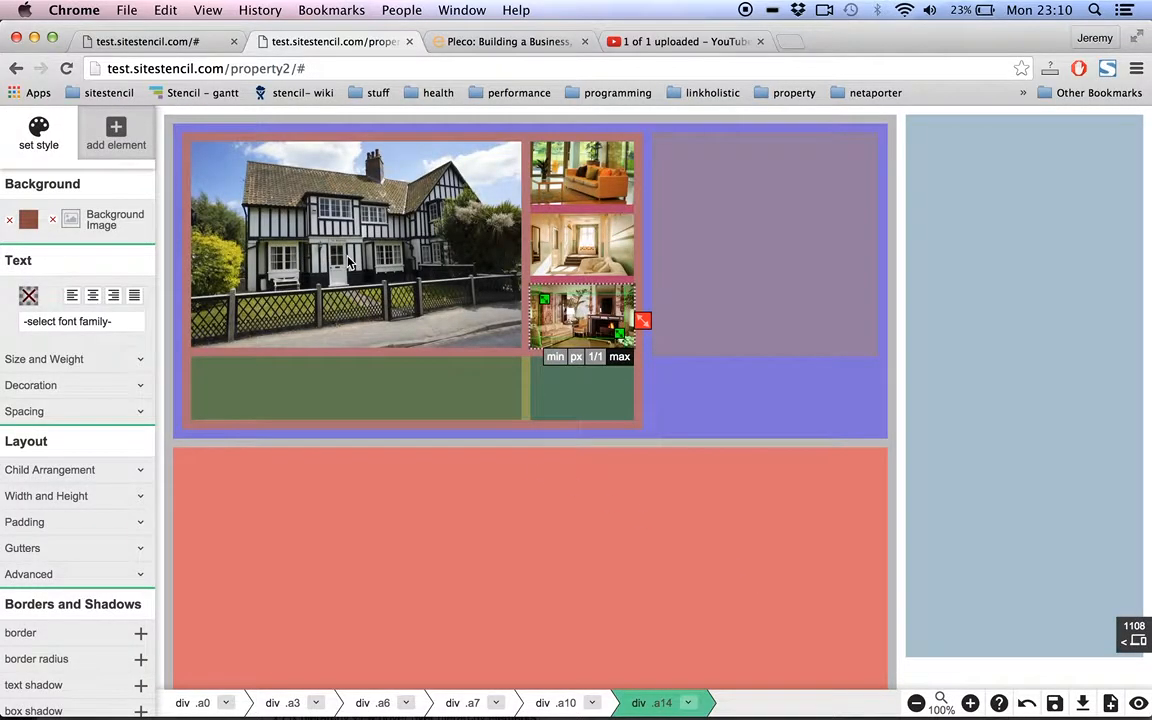
Compare the photo arrangement in the Chrome editor with the reference listings in Safari, returning to Chrome to continue editing
key(super+Tab)
key(super+Tab)
key(super+Tab)
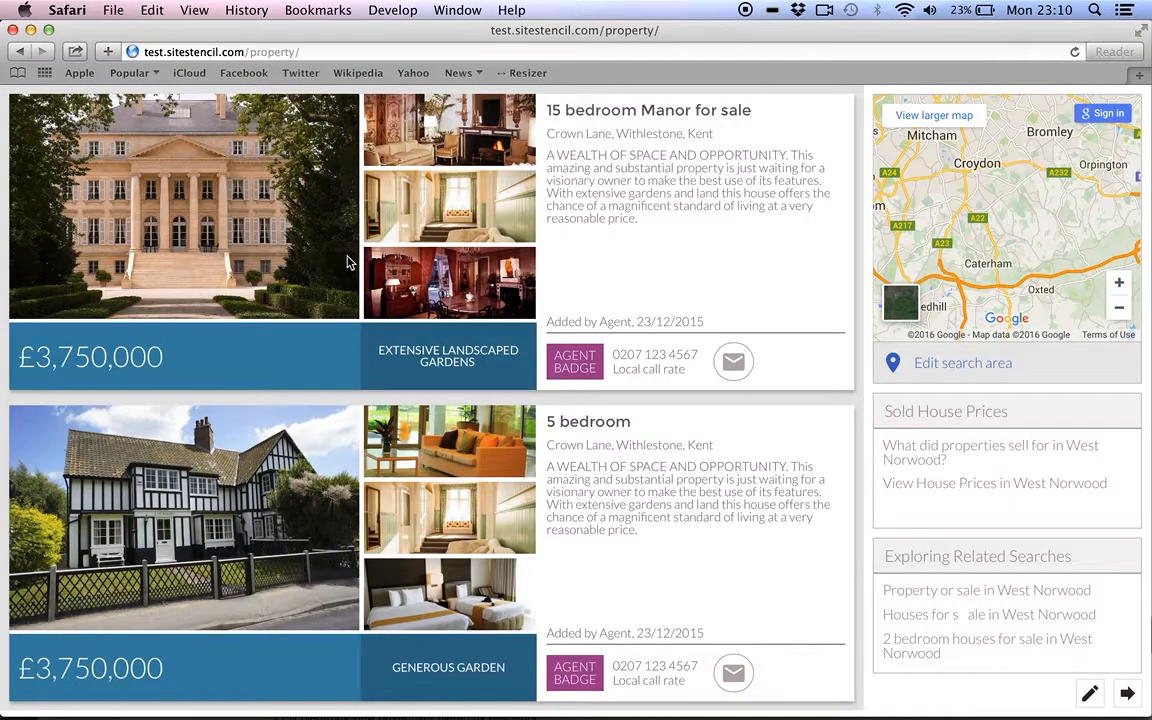
key(super+Tab)
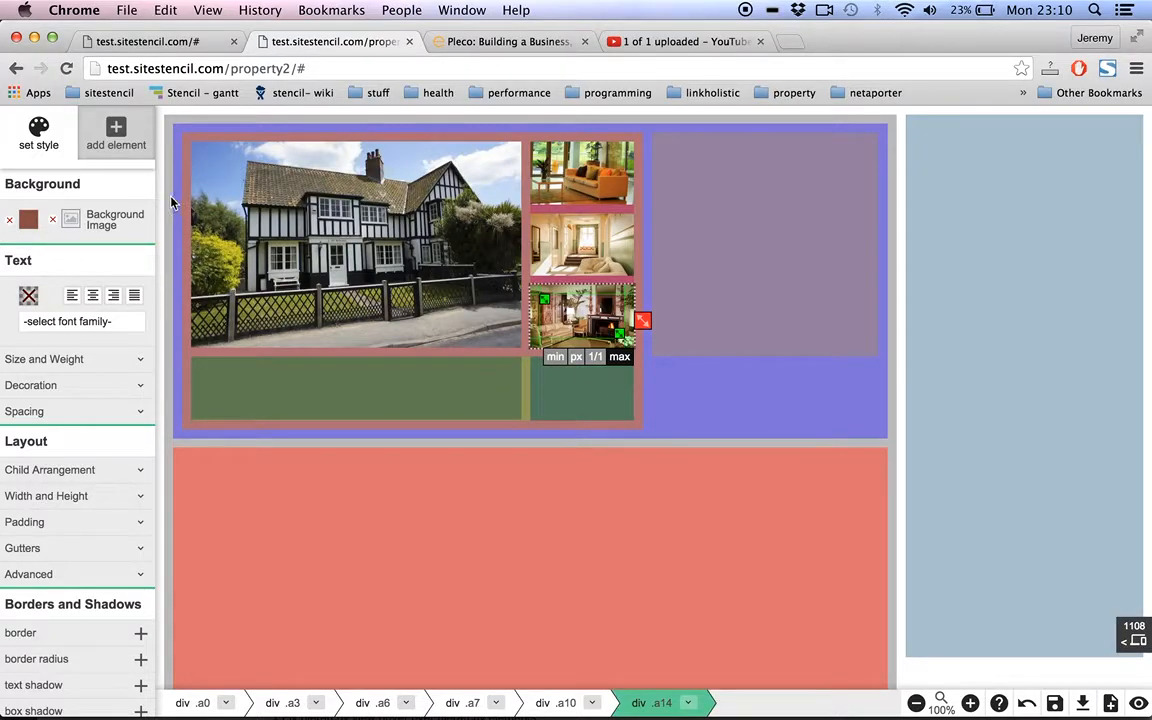
key(super+Tab)
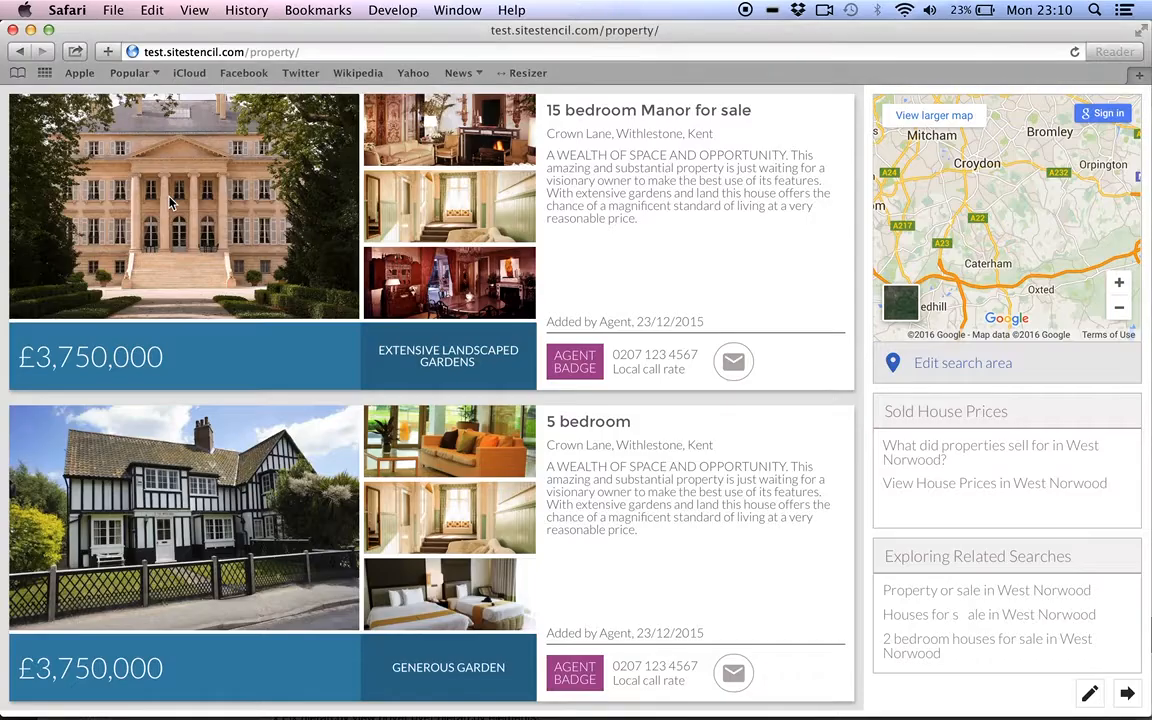
key(super+Tab)
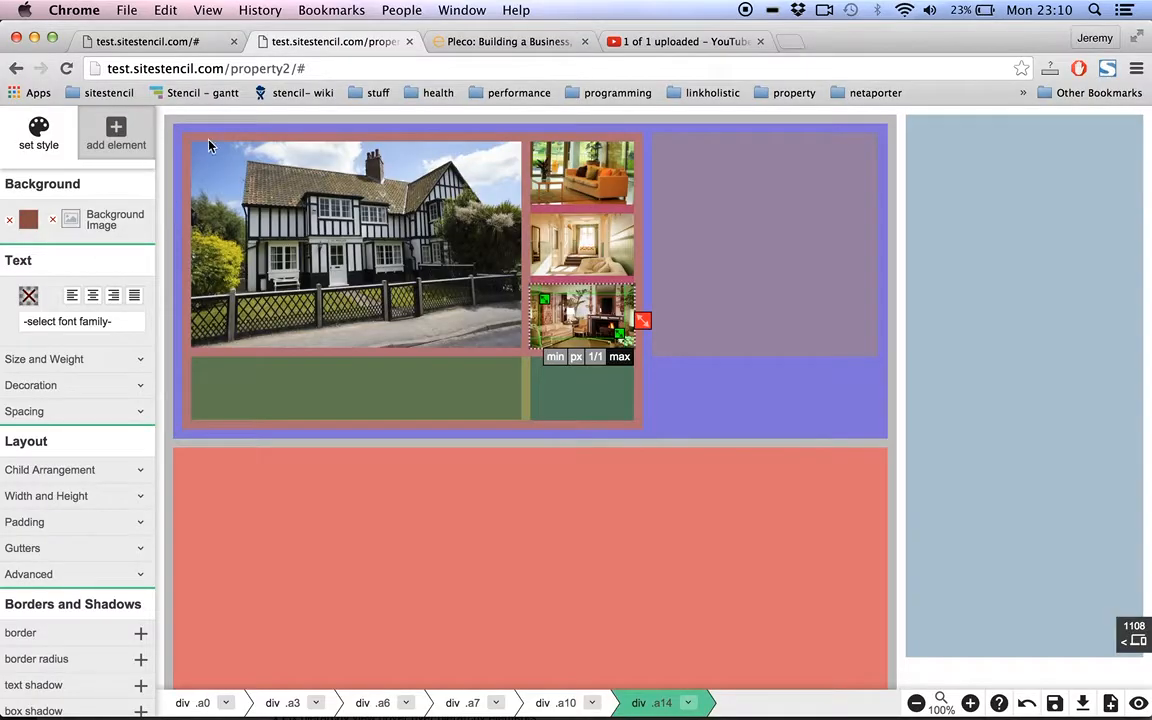
key(super+Tab)
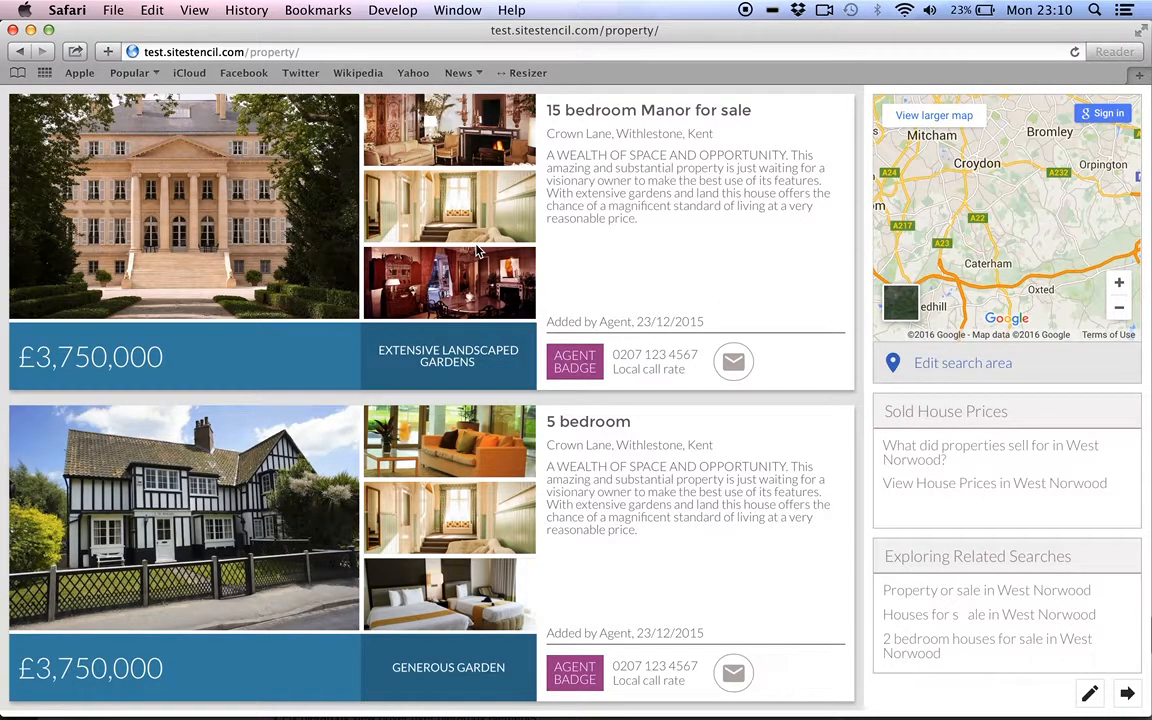
key(super+Tab)
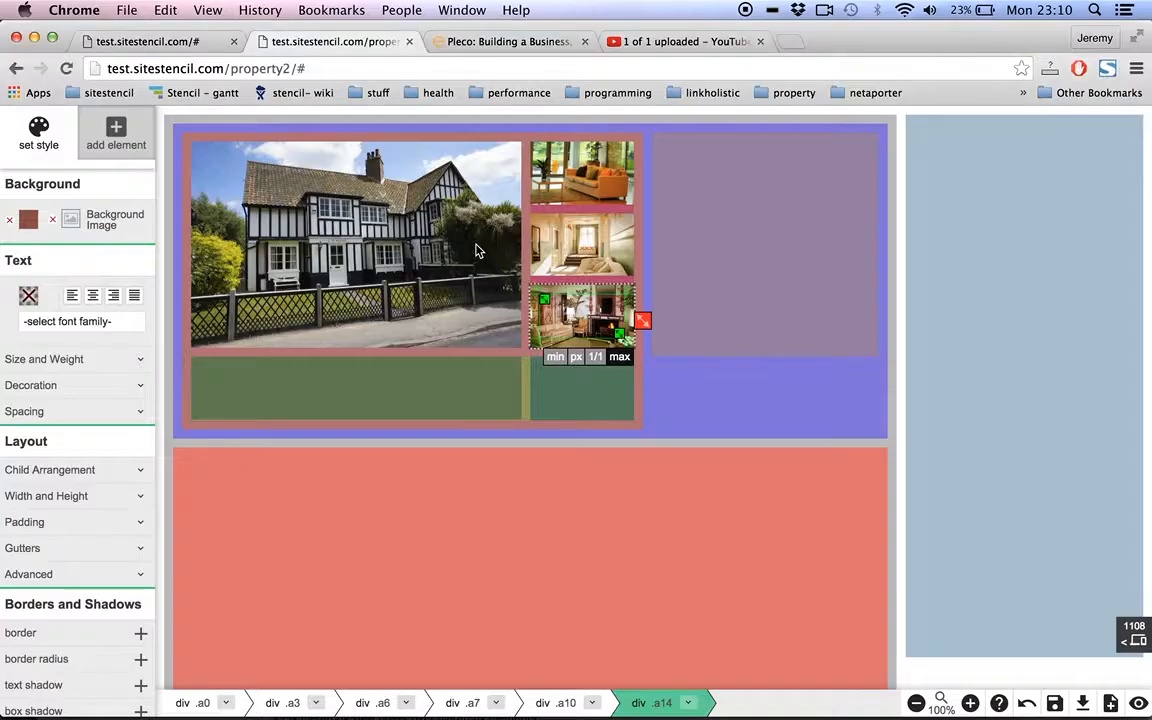
Remove the outer padding of the whole page and the gutter between its two main columns
click(166, 118)
drag(168, 119, 150, 103)
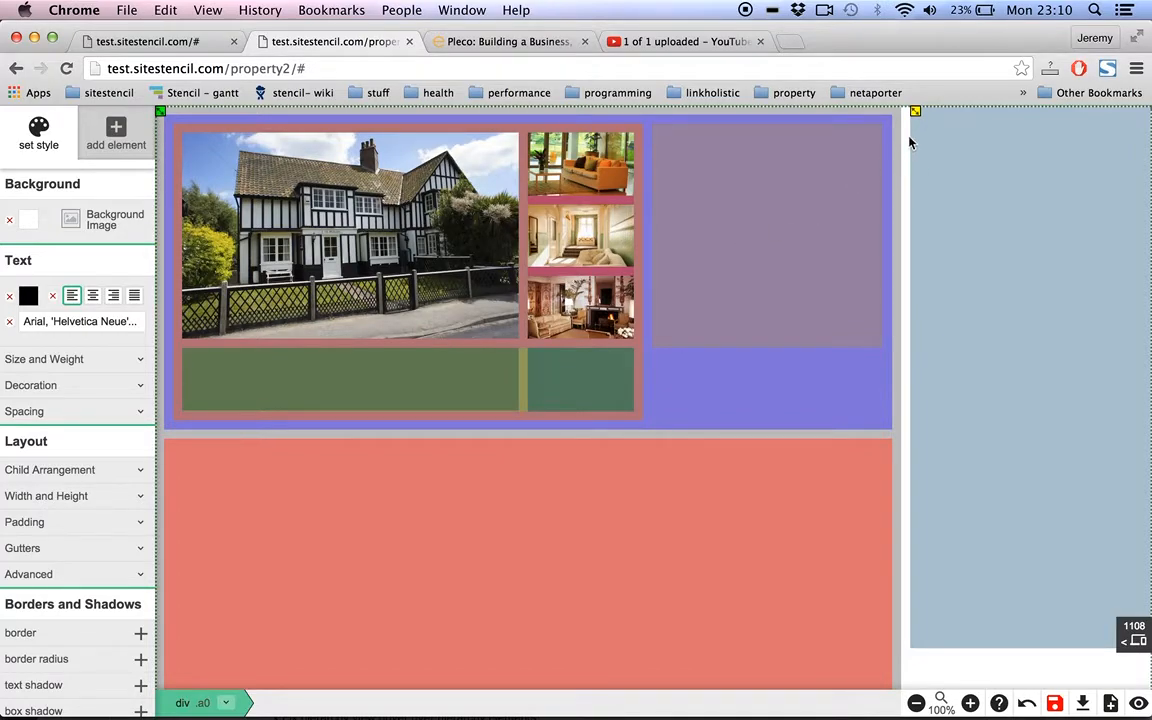
drag(915, 111, 902, 114)
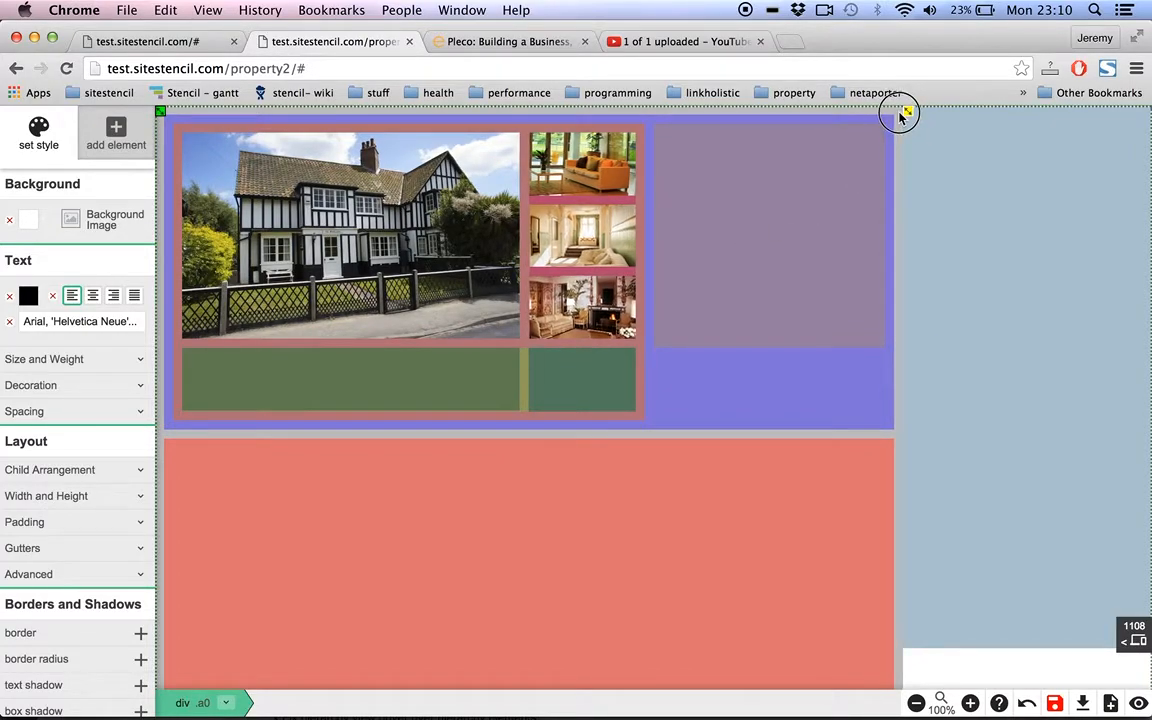
Clear the background colour of the pale blue side column and preview the page before resuming editing
click(945, 178)
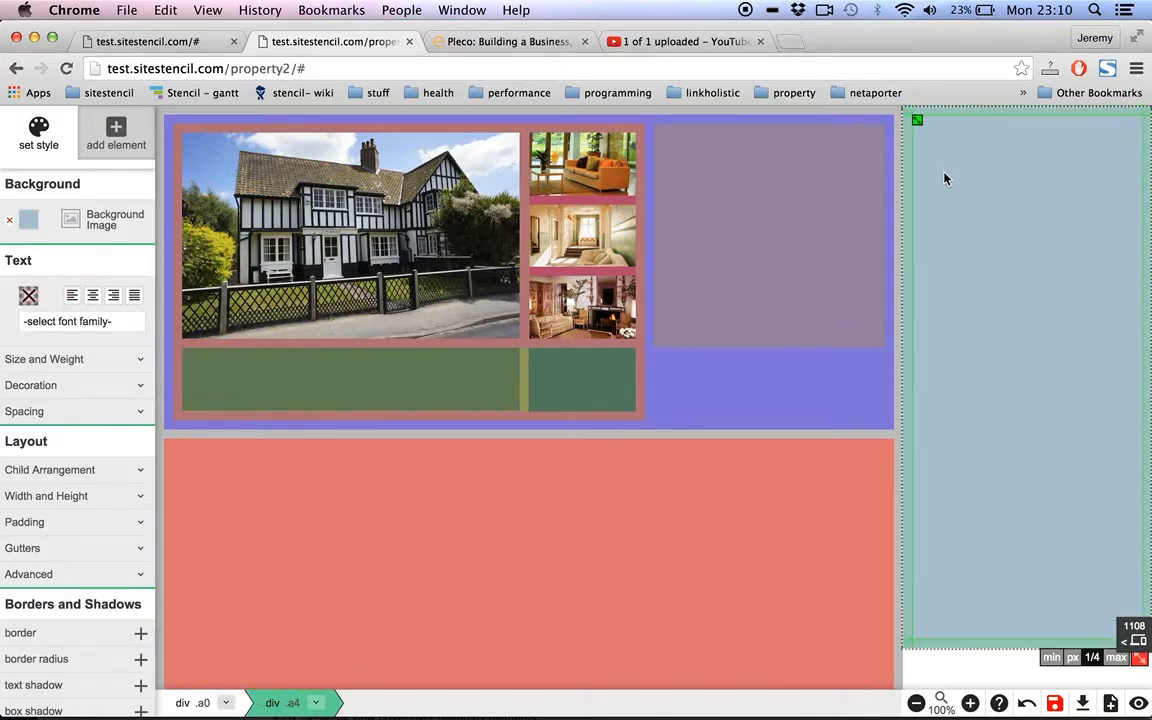
click(12, 221)
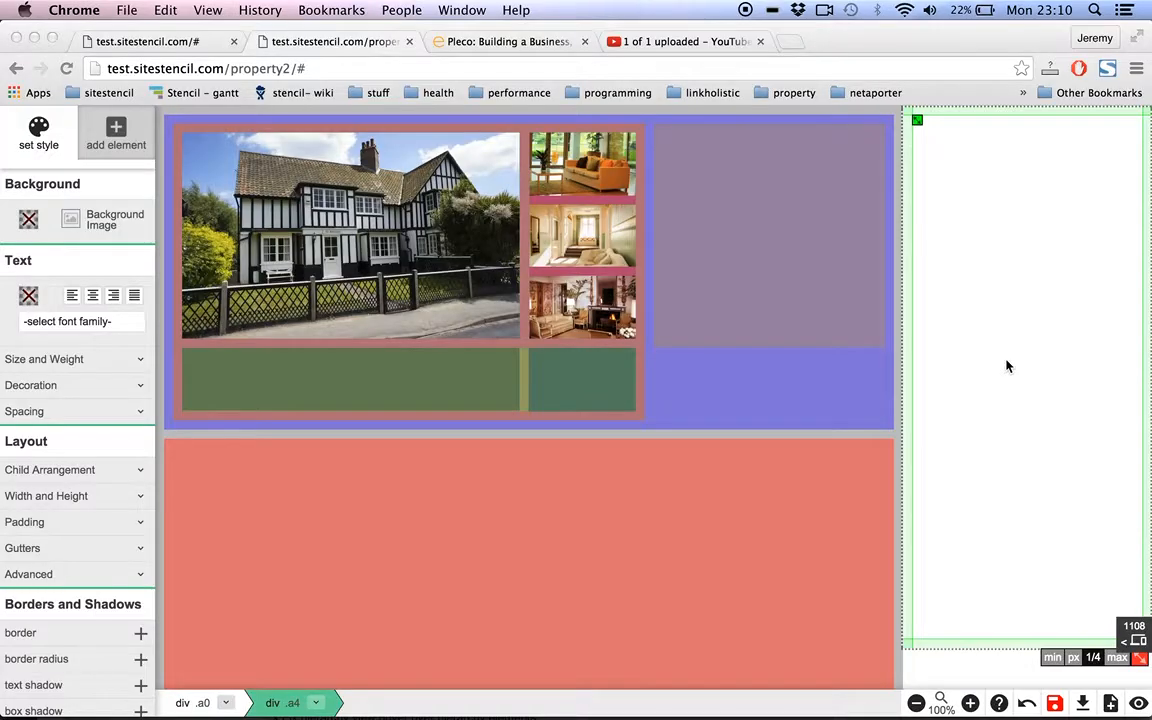
click(829, 341)
key(p)
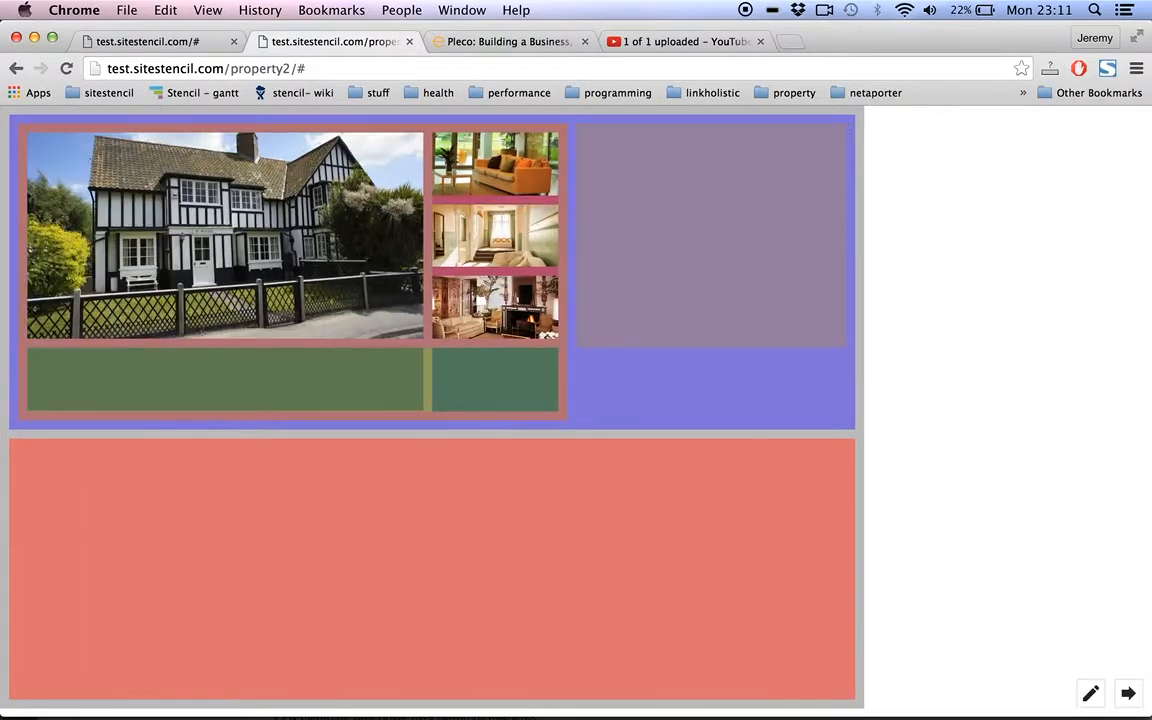
key(p)
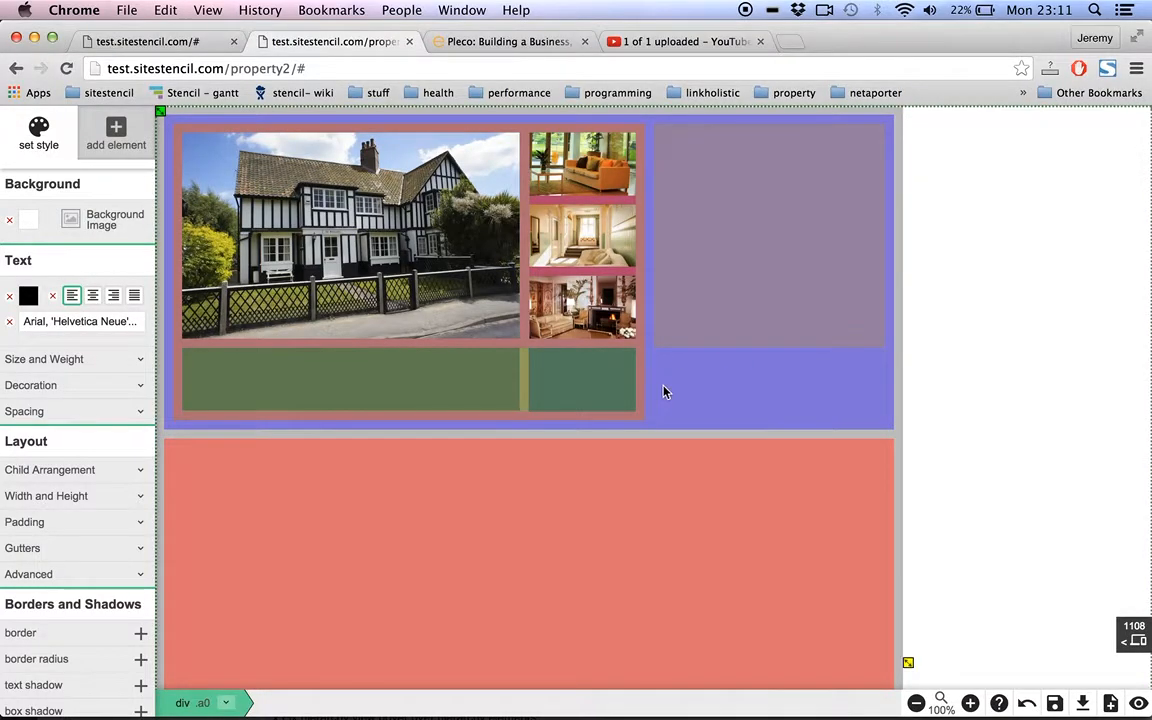
Remove the padding of the 2/3-wide box that holds the house photo, room photos and strip beneath them
click(659, 392)
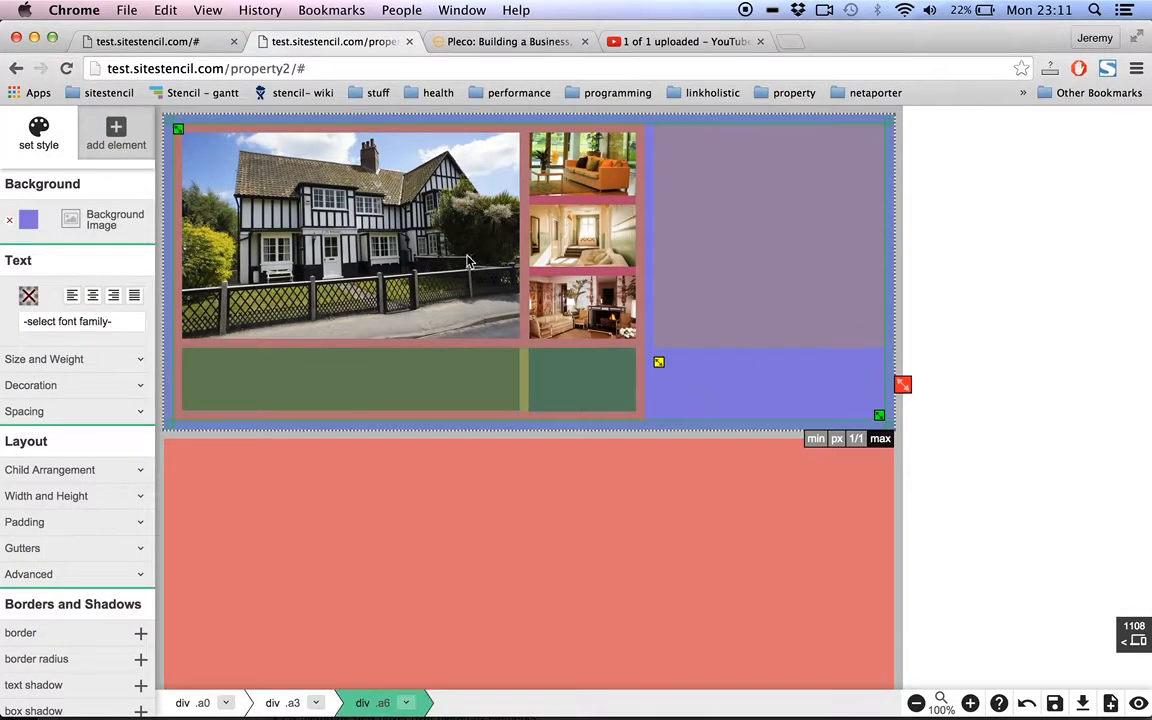
click(177, 145)
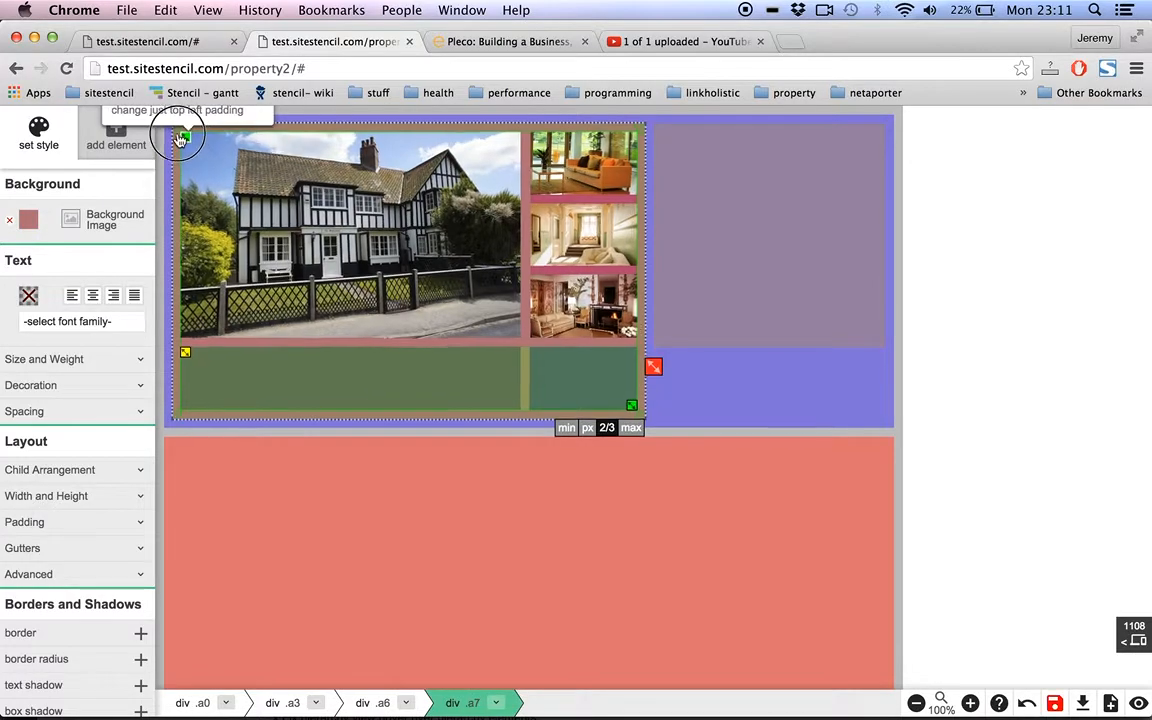
drag(179, 140, 176, 137)
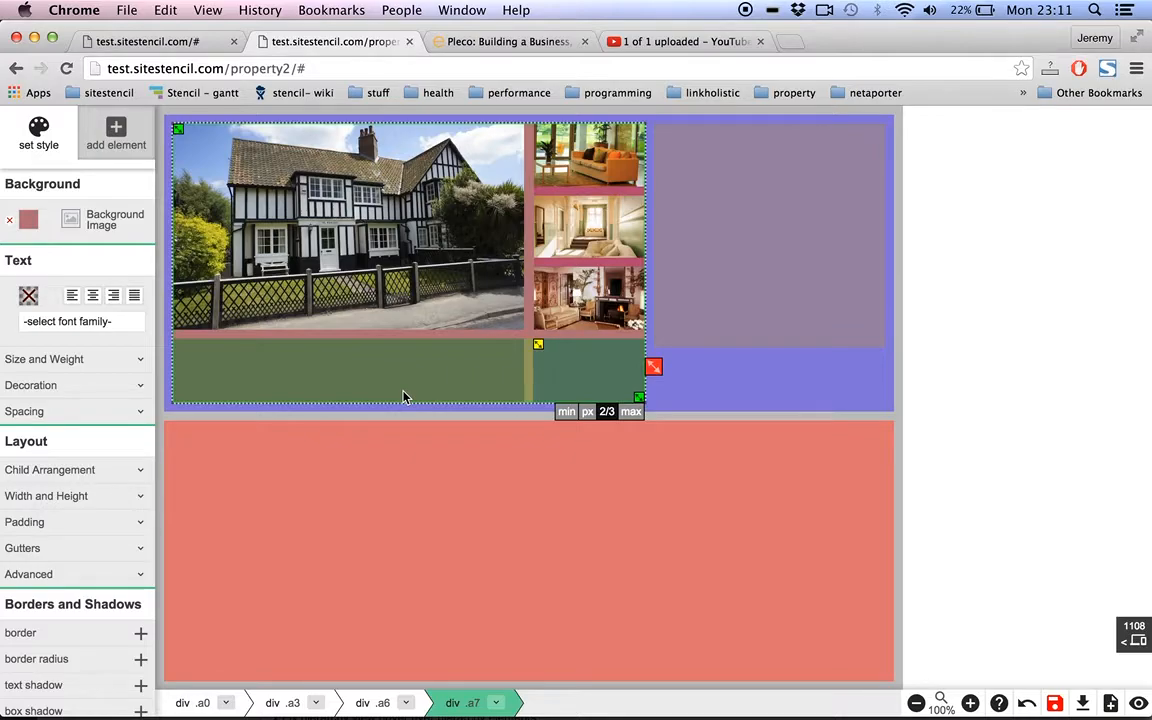
scroll(404, 397, up, 5)
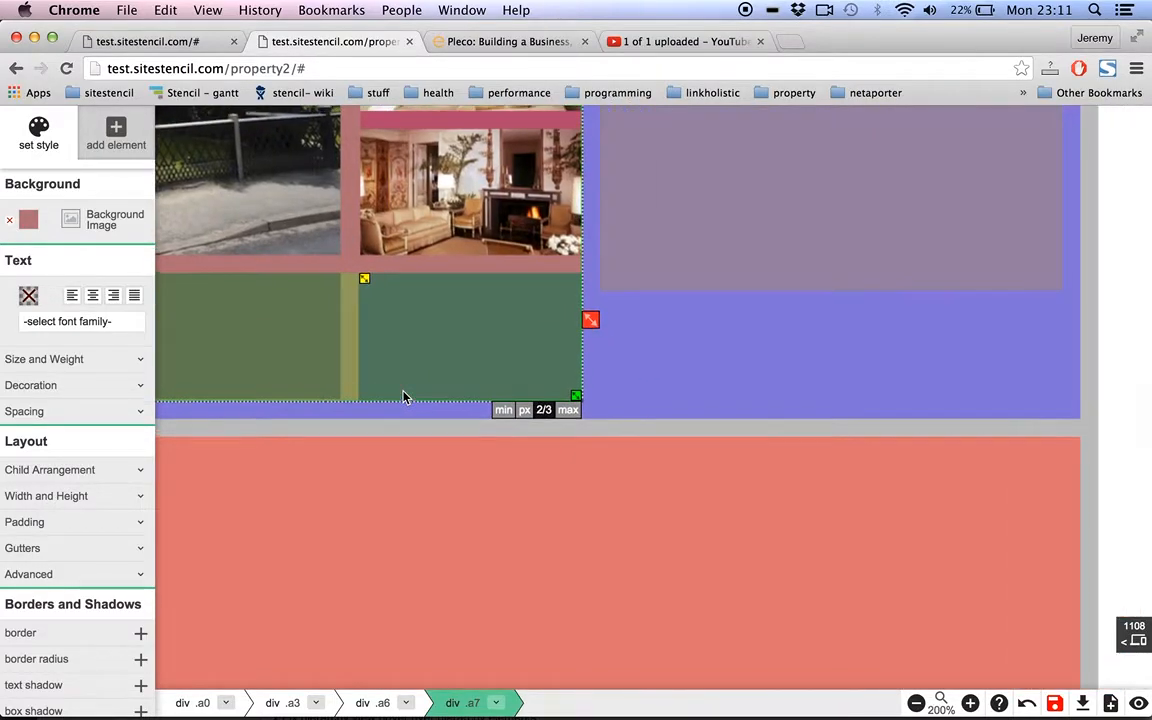
scroll(404, 397, left, 10)
scroll(404, 397, up, 4)
scroll(404, 397, up, 3)
scroll(404, 397, left, 3)
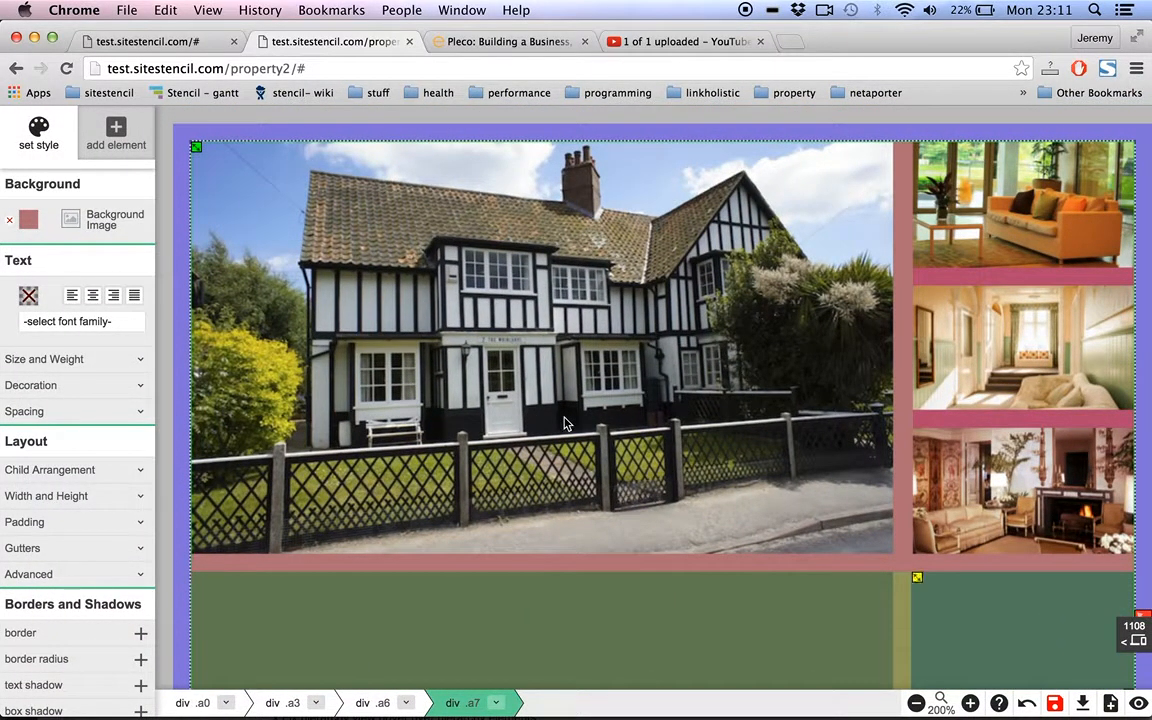
key(super+minus)
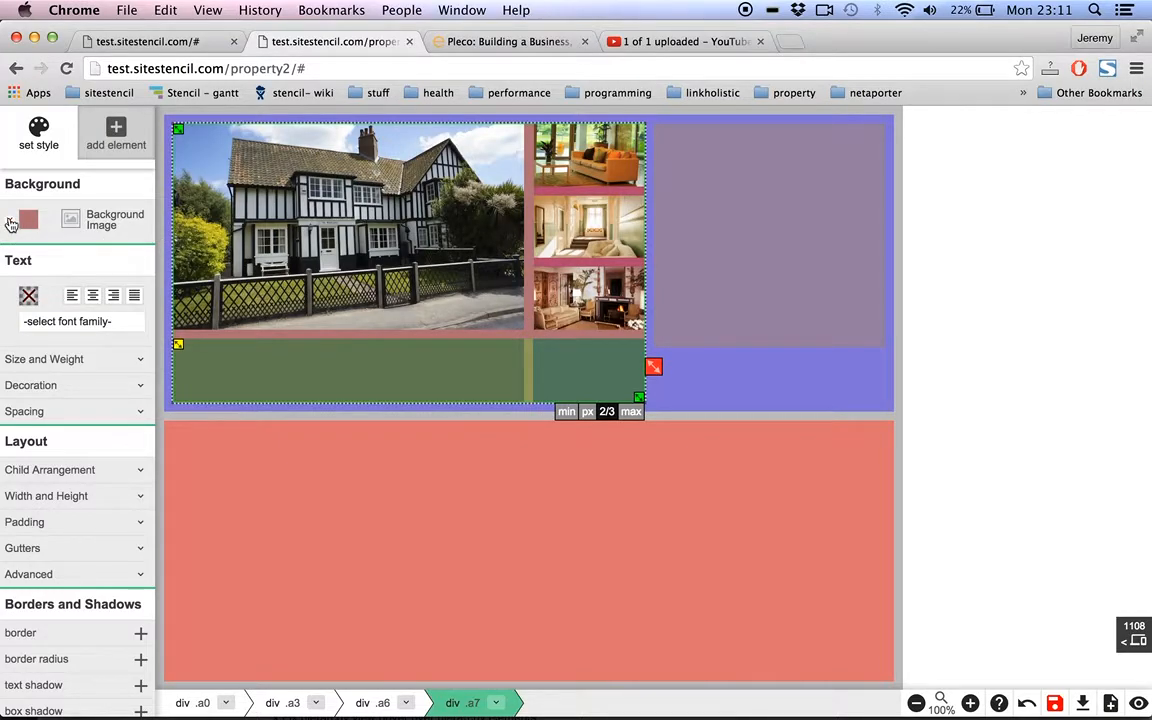
Check the reference listing and set the outer listing box's background colour to white, #FFFFFF
click(170, 289)
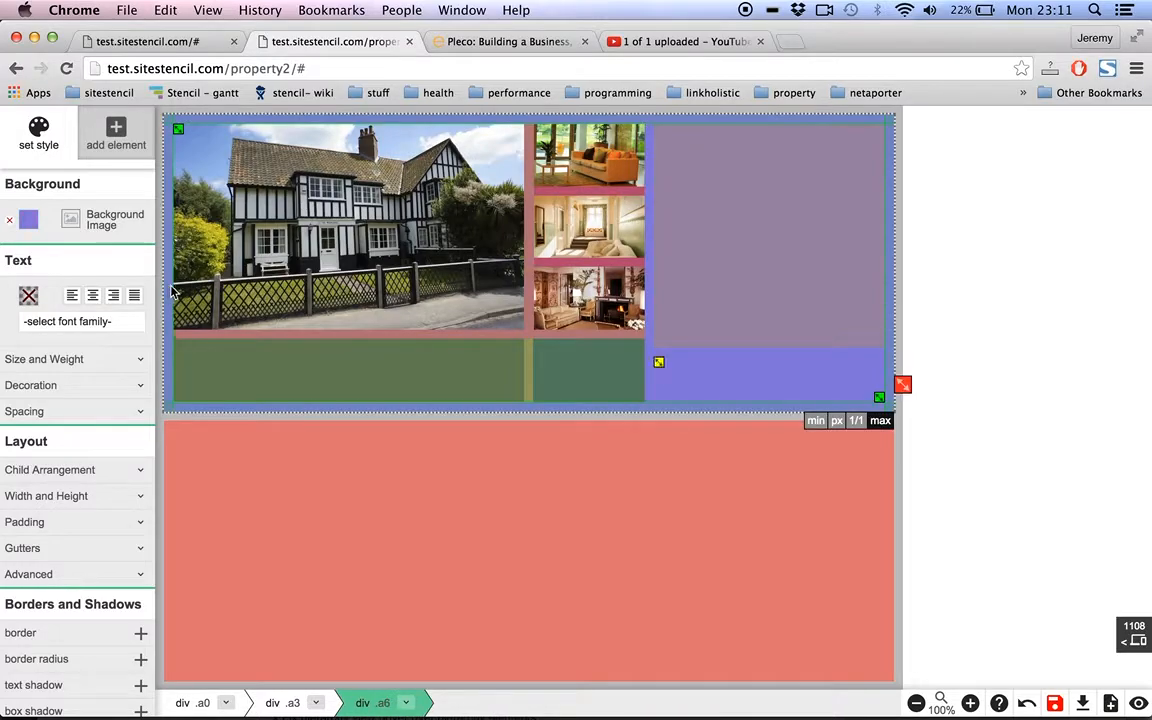
key(super+Tab)
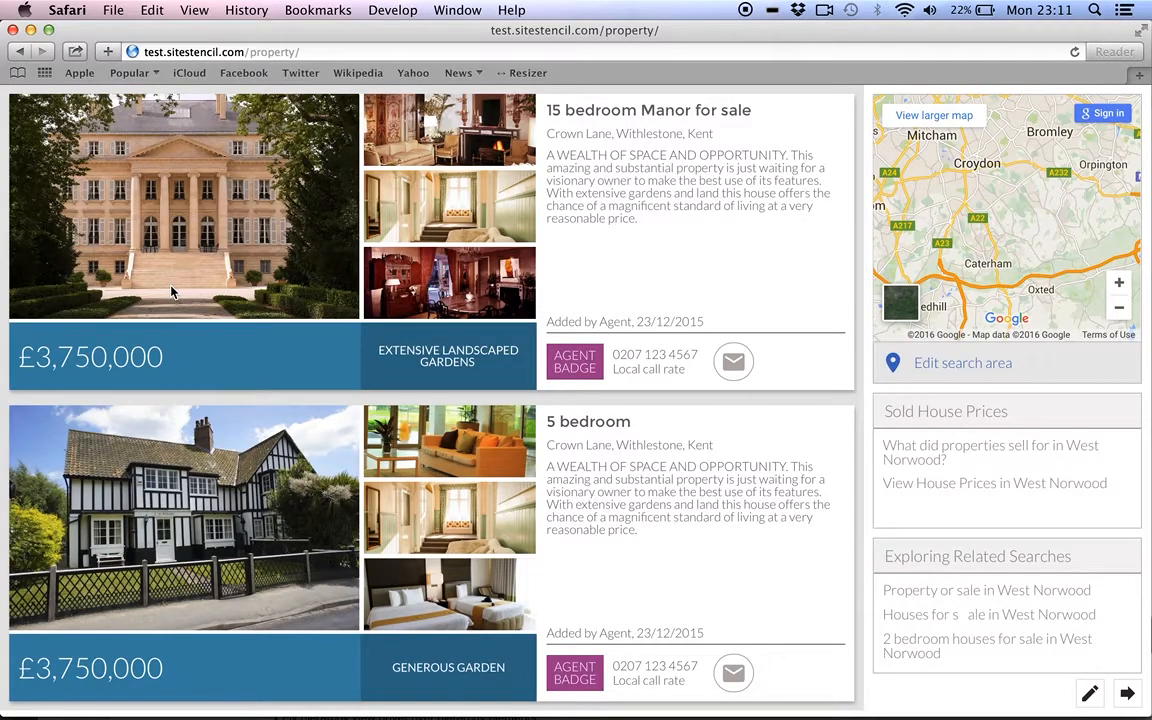
key(super+Tab)
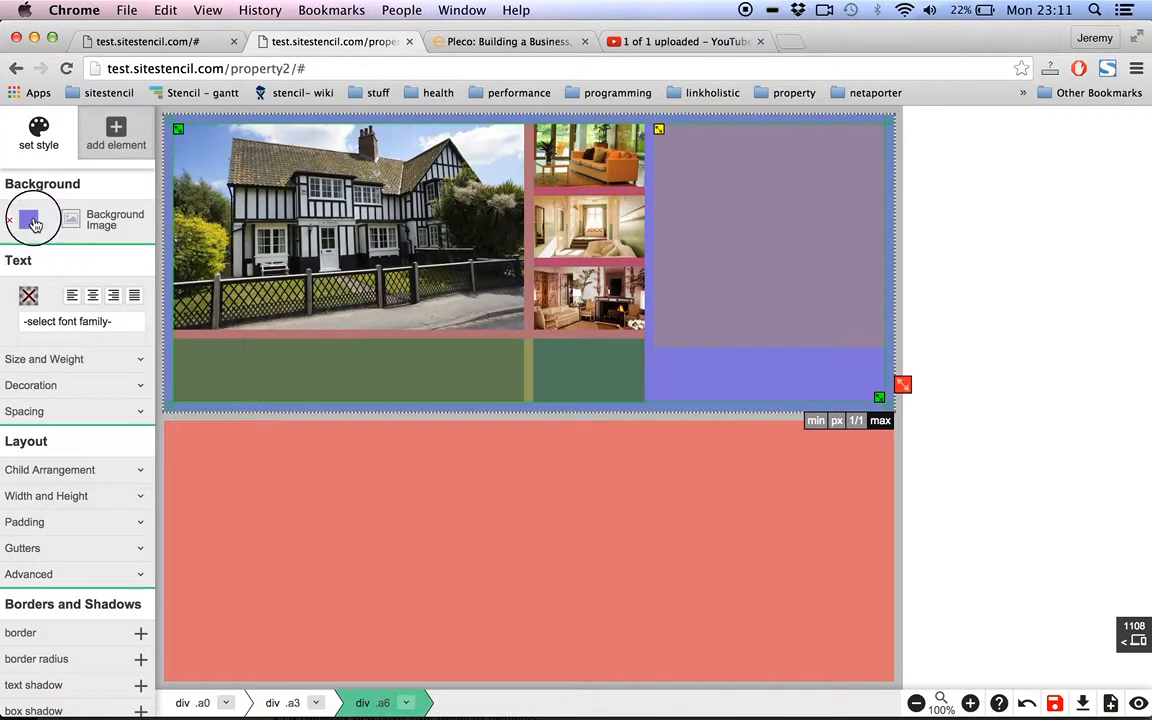
click(29, 219)
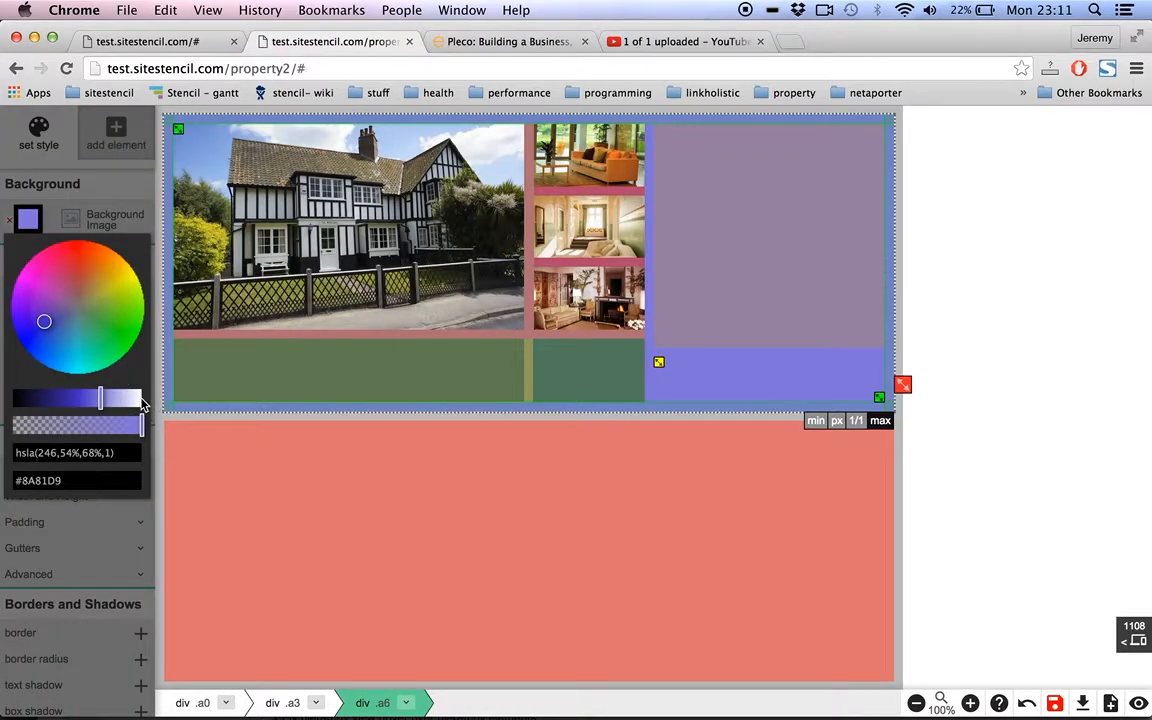
click(142, 400)
drag(142, 403, 146, 398)
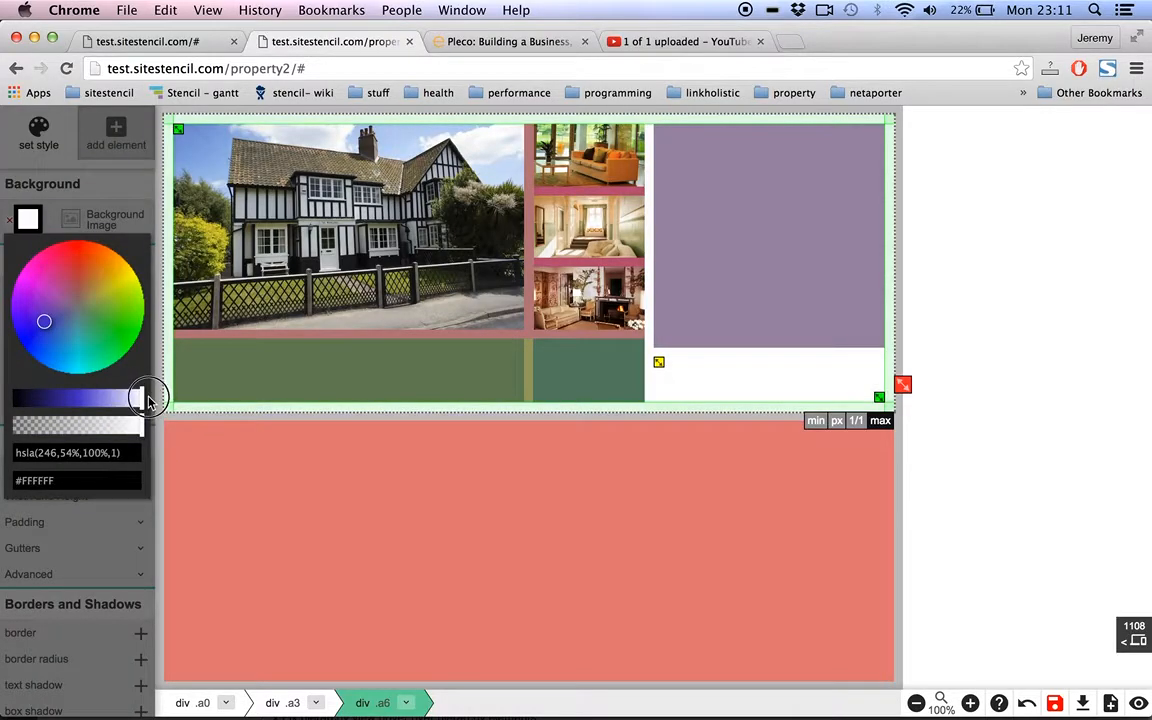
click(55, 215)
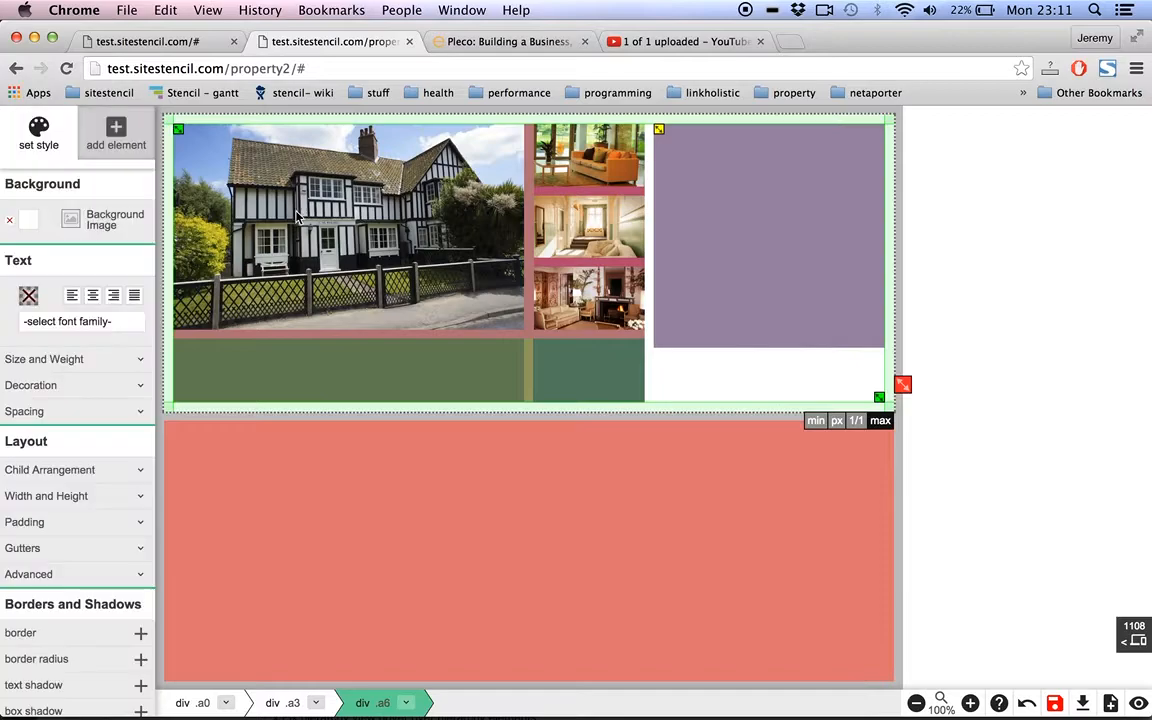
Clear the background colours of the 2/3-wide photo group box and the column of three room photos
click(527, 183)
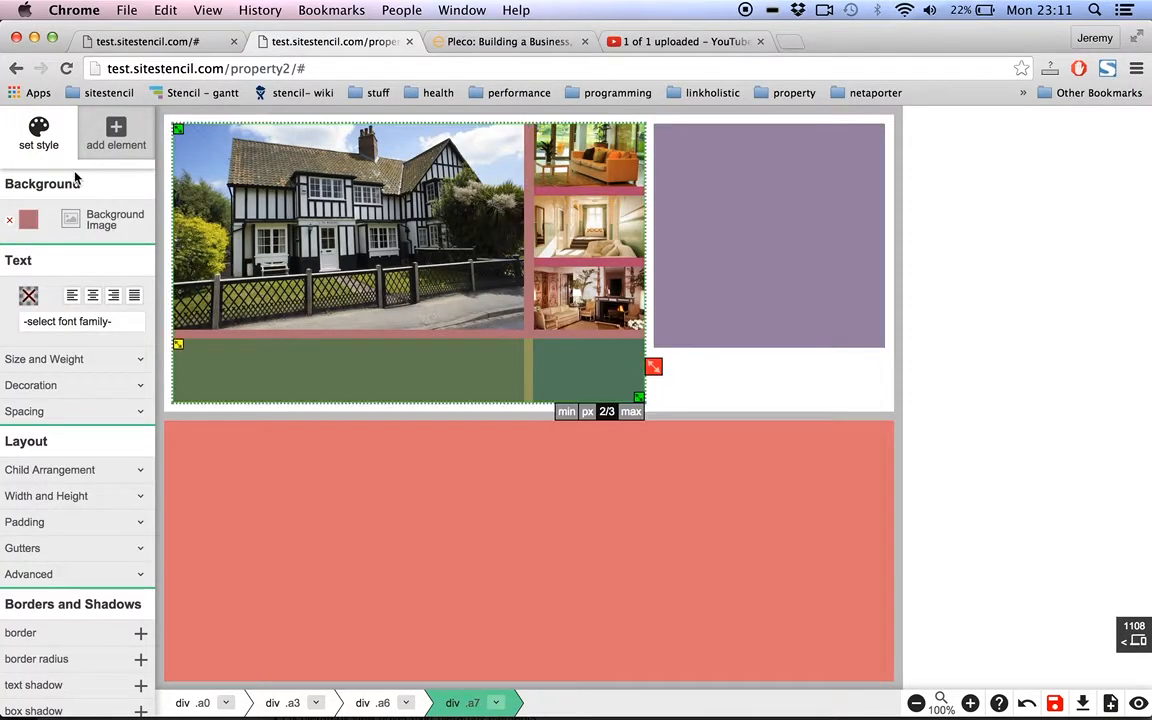
click(11, 221)
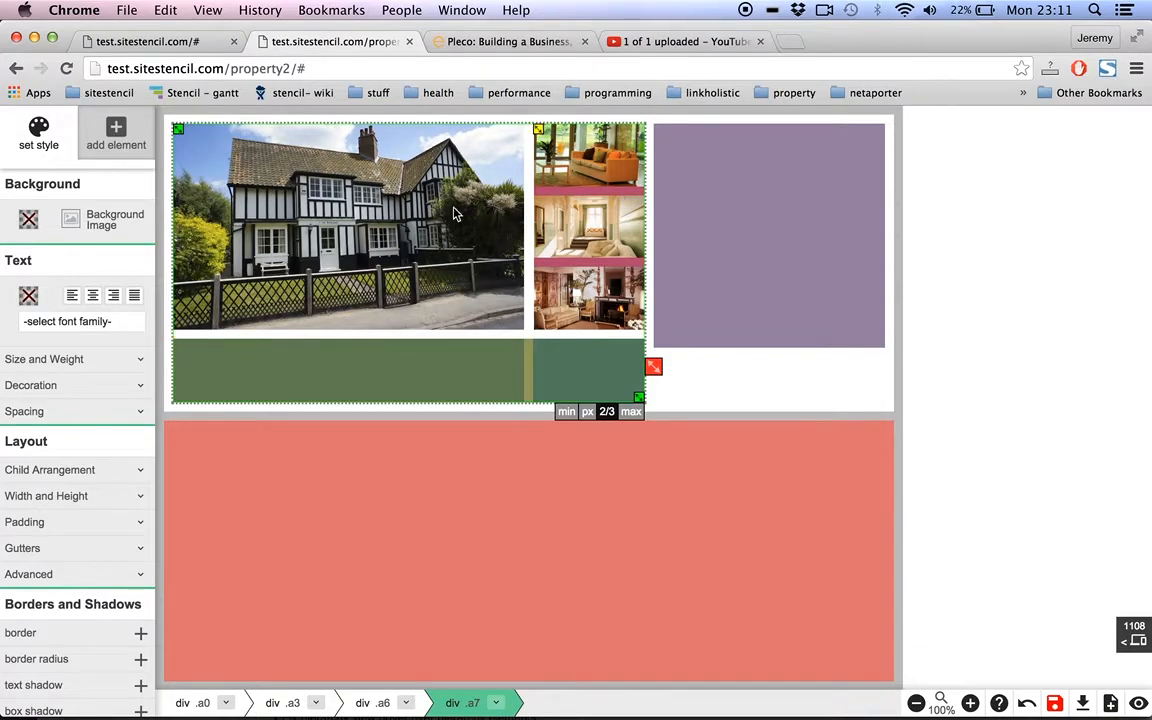
click(563, 199)
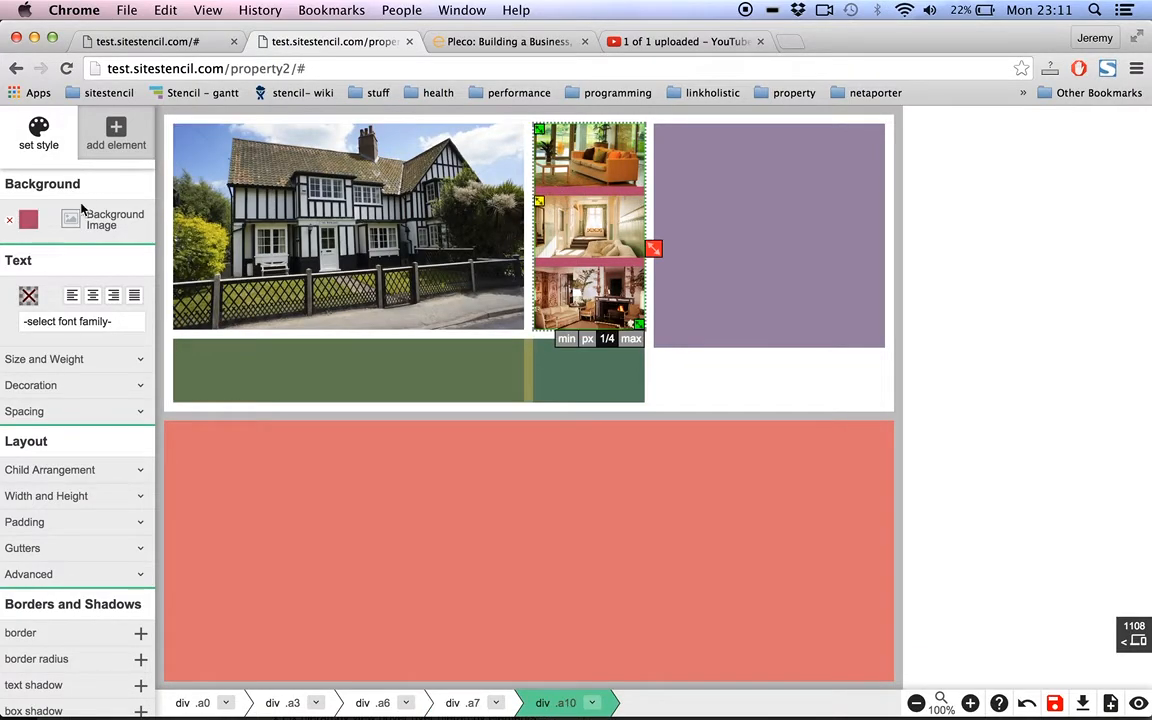
click(13, 224)
Preview the rebuilt listing and compare its photo spacing and lower strip with the reference page in Safari
click(689, 361)
key(p)
key(super+Tab)
key(super+Tab)
key(super+Tab)
key(super+Tab)
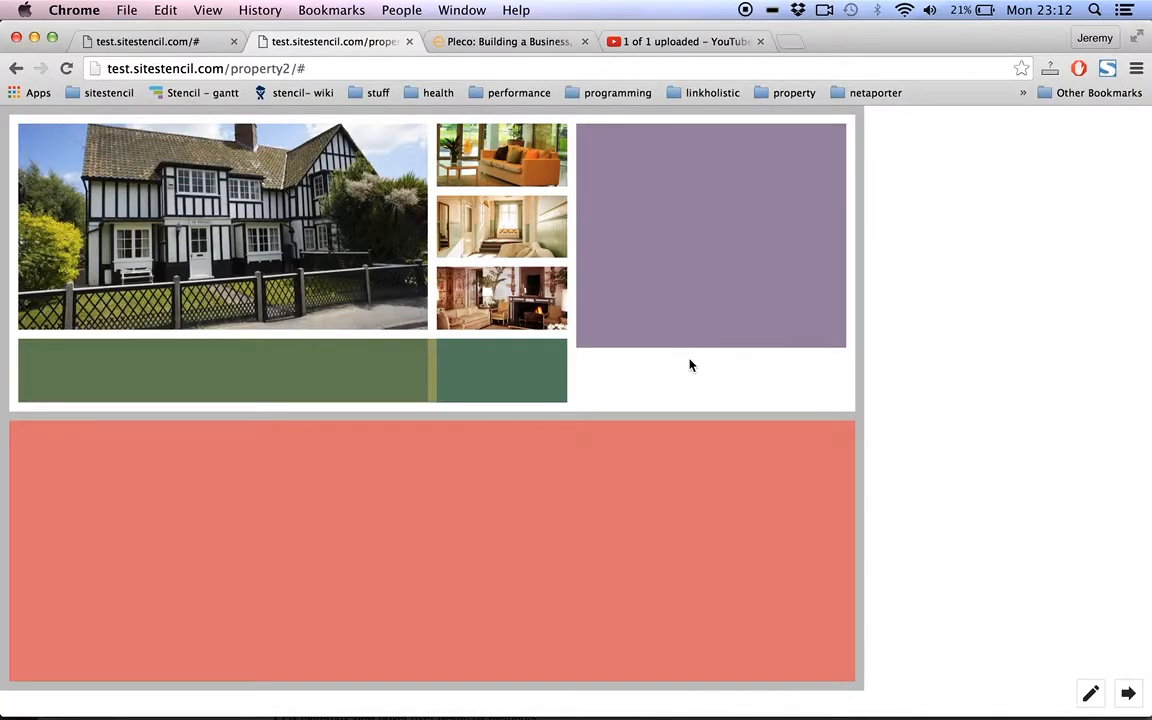
key(super+Tab)
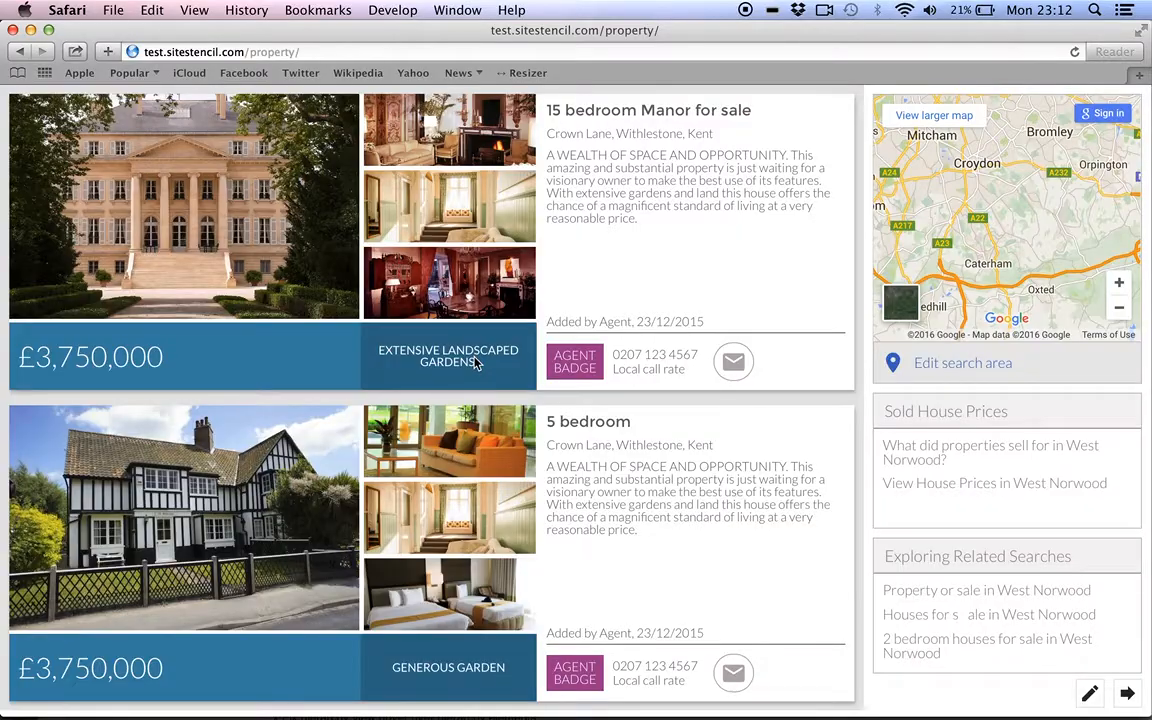
key(super+Tab)
Remove the gutter between the two boxes in the green strip below the photos, and check against the reference
click(363, 382)
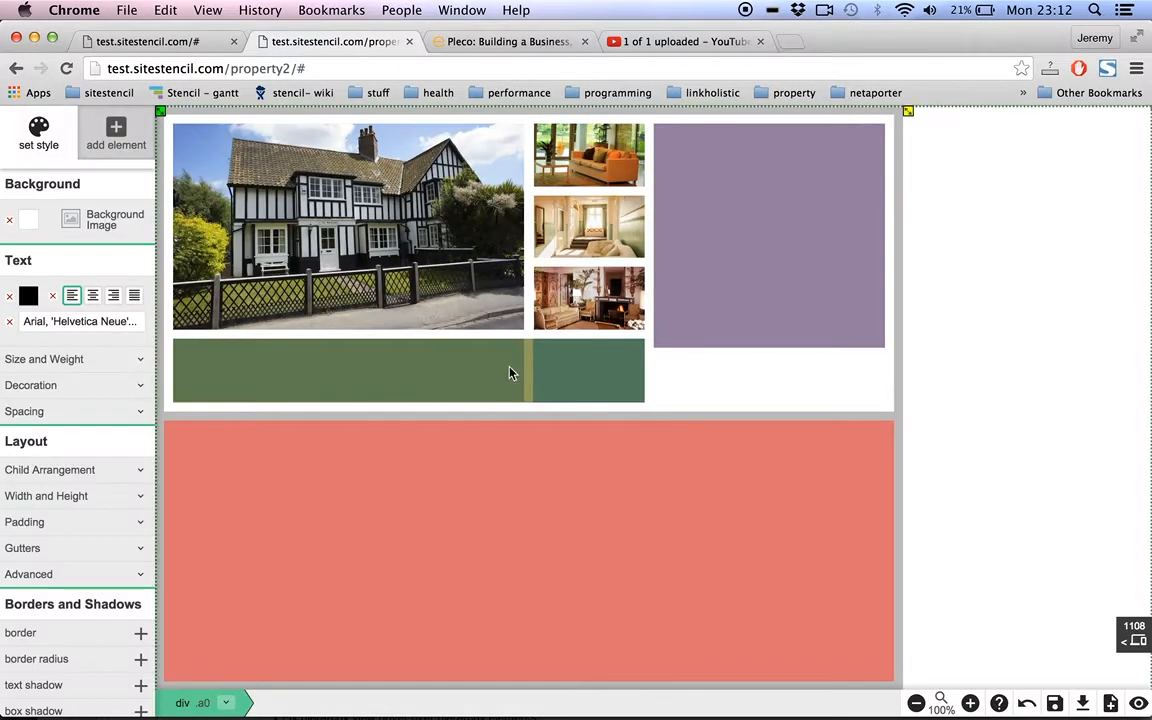
click(528, 368)
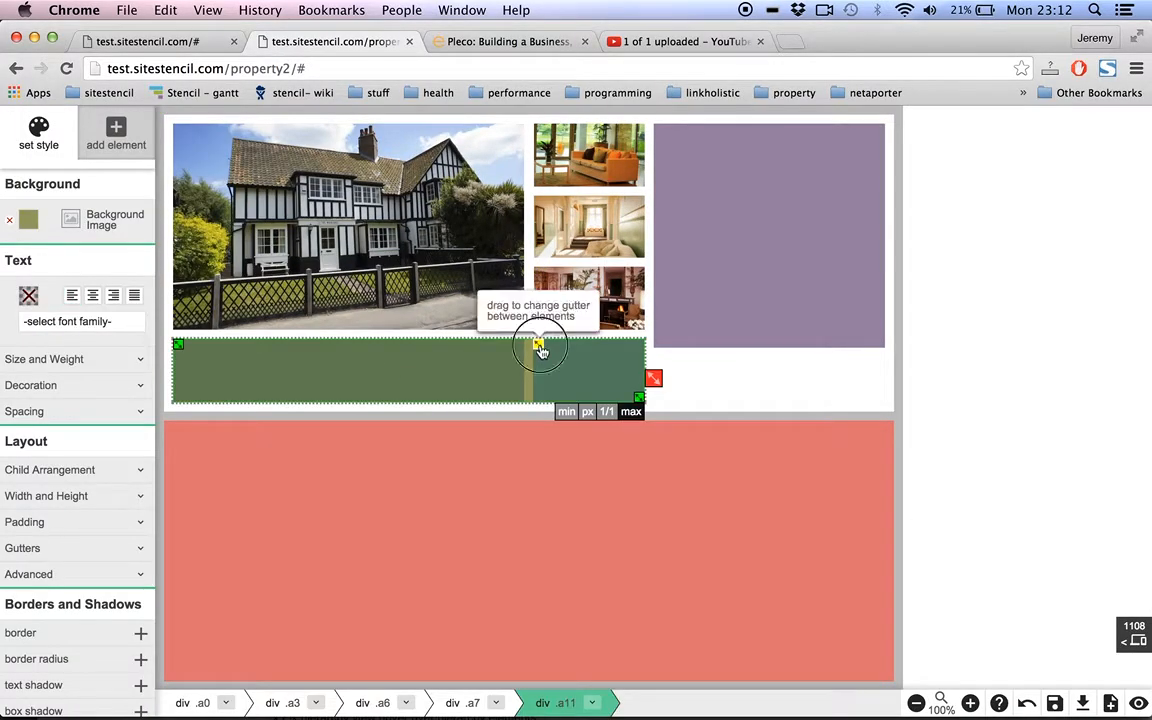
drag(536, 336, 531, 343)
key(super+Tab)
key(super+Tab)
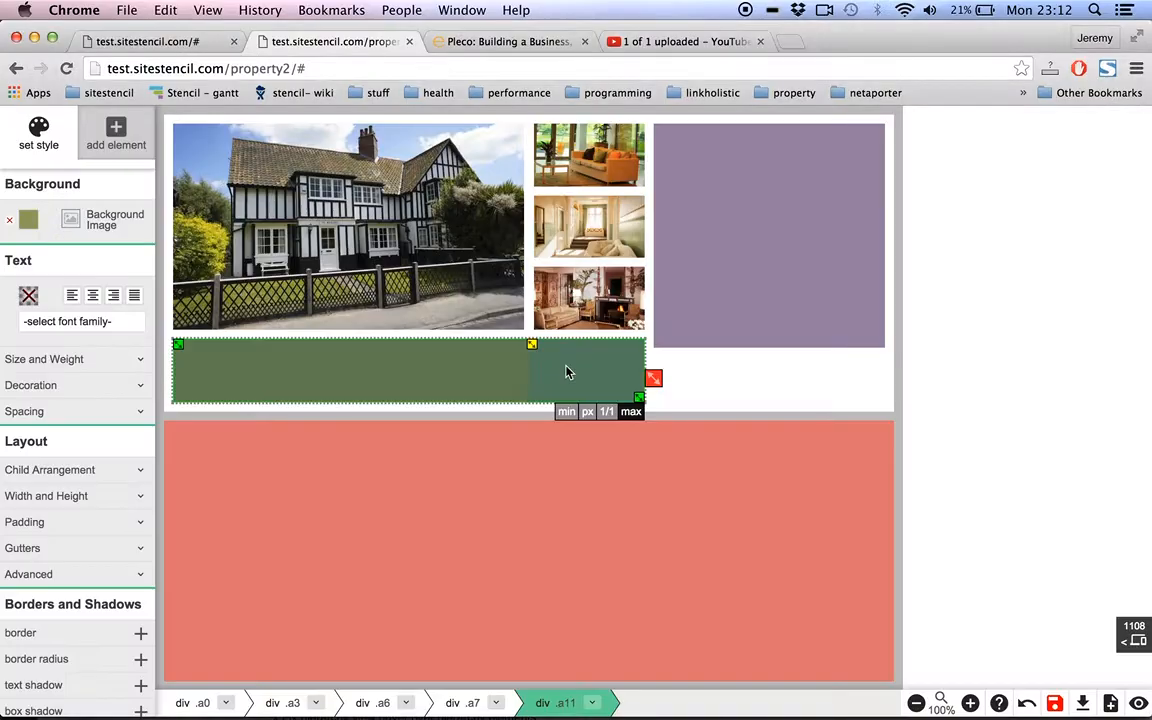
Inspect the green strip boxes, the purple box and the outer listing box, comparing them with the reference listing
click(452, 372)
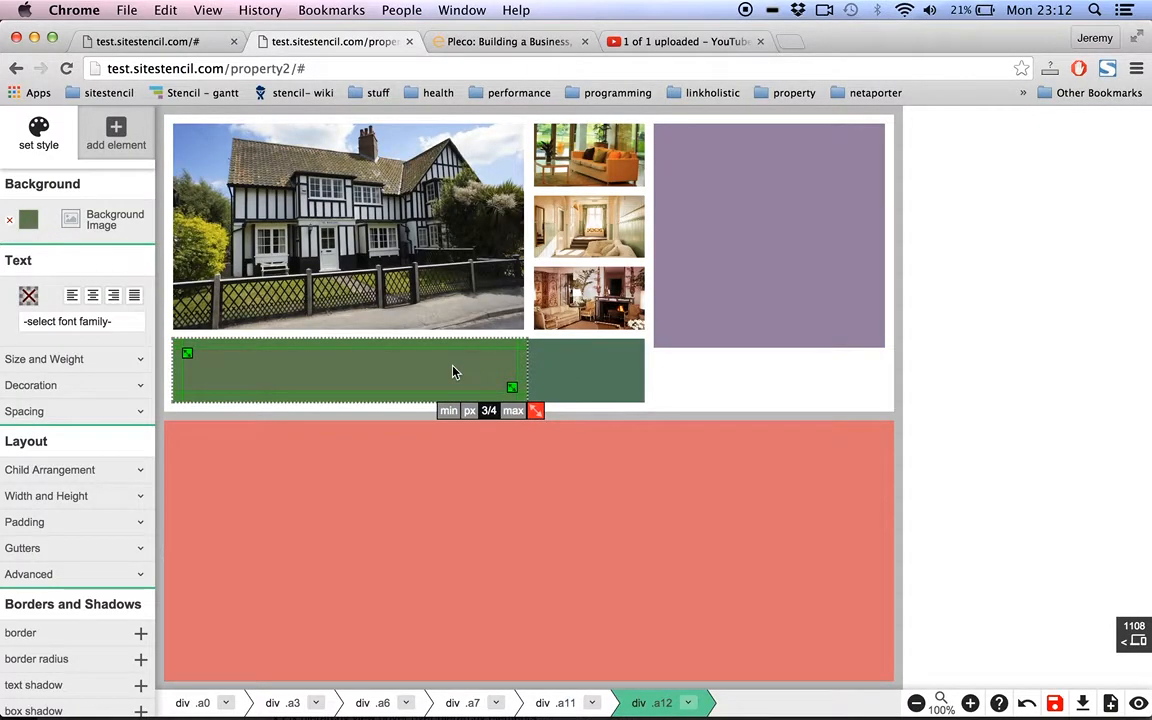
click(551, 376)
click(707, 299)
click(706, 300)
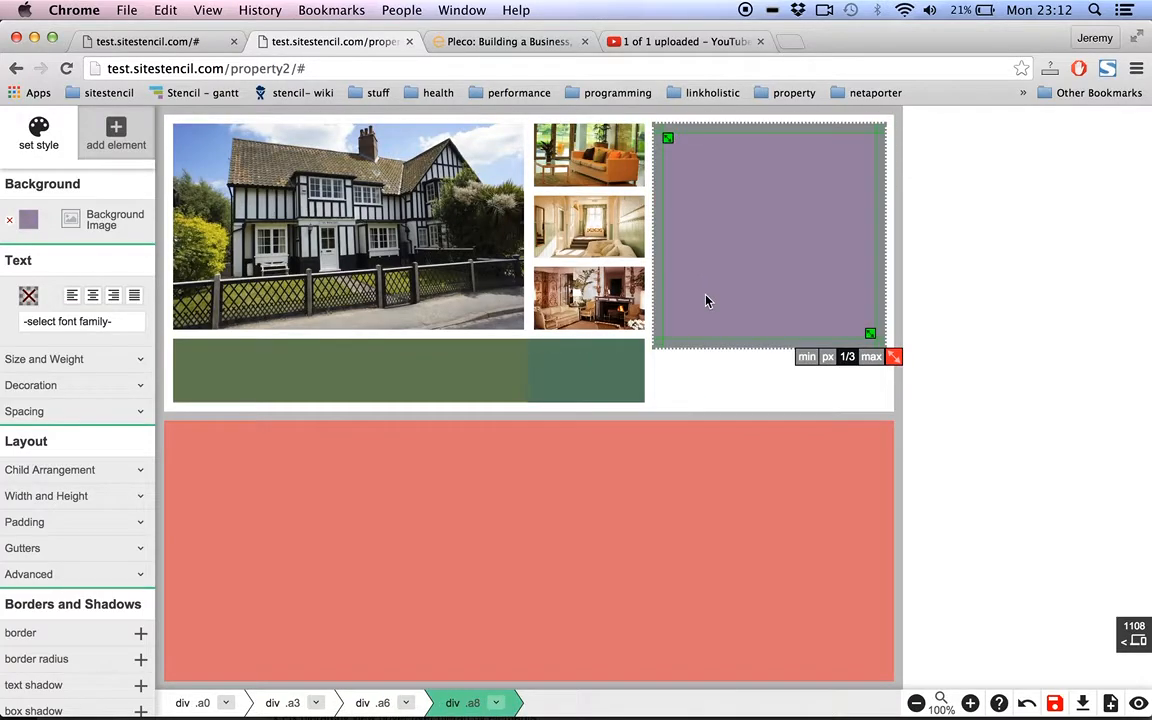
key(super+Tab)
key(super+Tab)
click(696, 392)
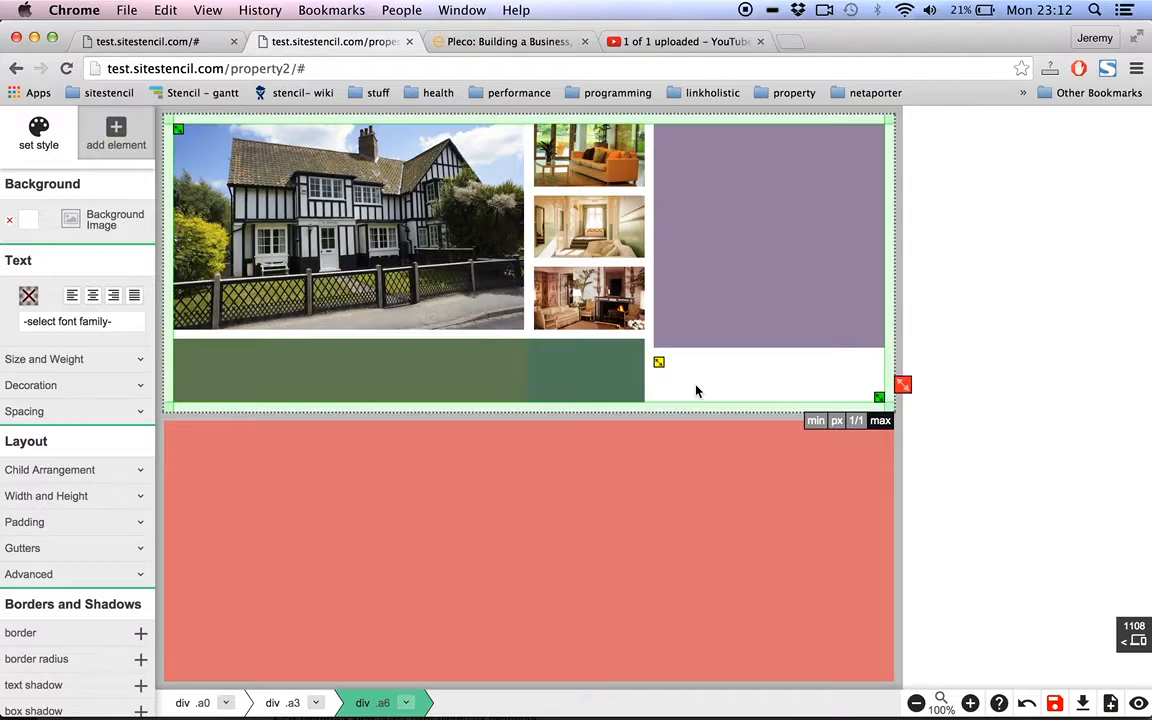
click(707, 301)
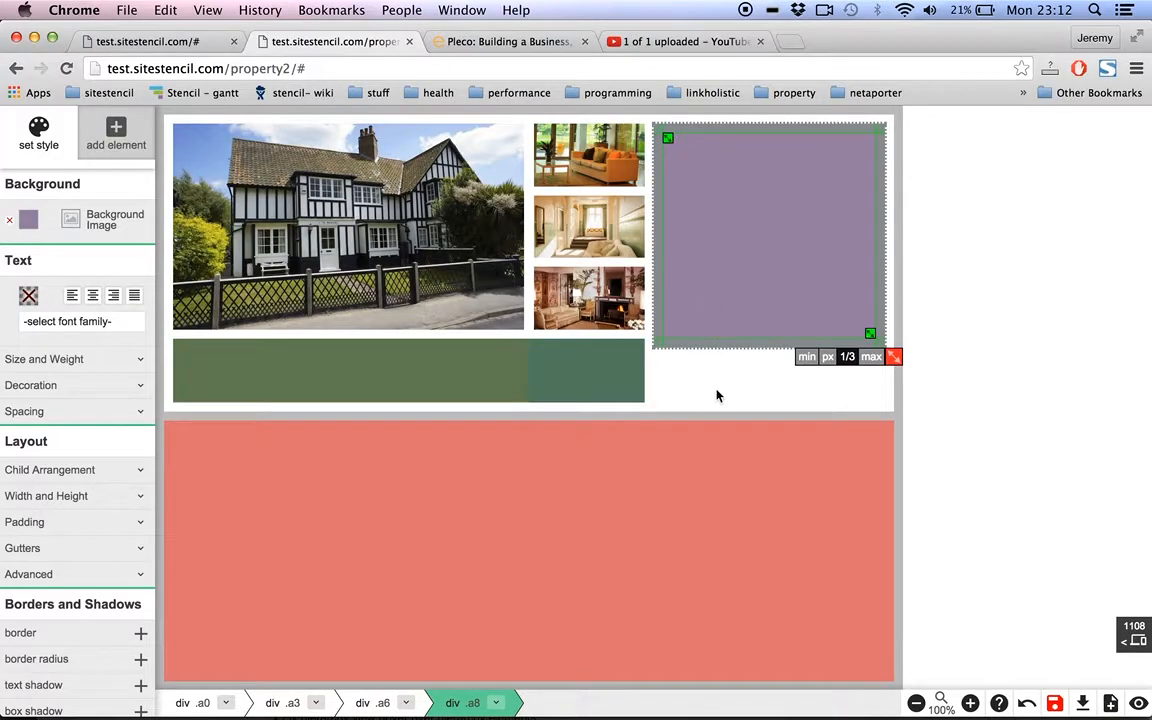
click(717, 393)
click(637, 335)
click(727, 375)
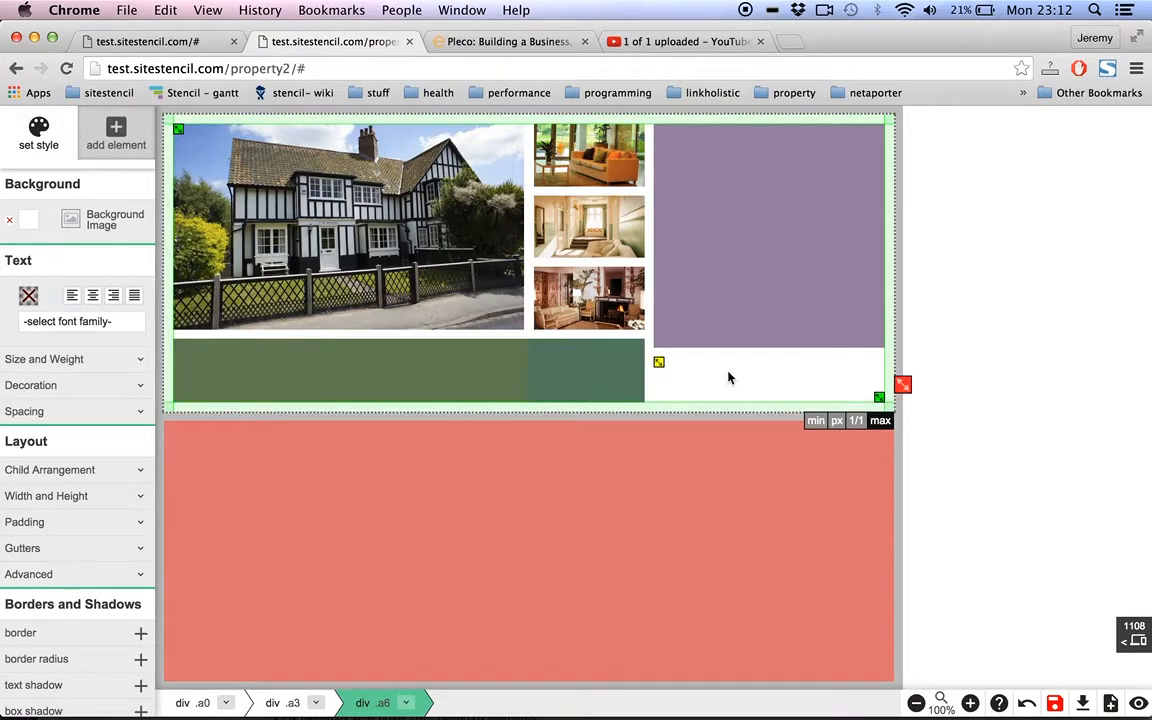
Shorten the purple box slightly and stretch it vertically to fill the full inner height of the listing
click(756, 311)
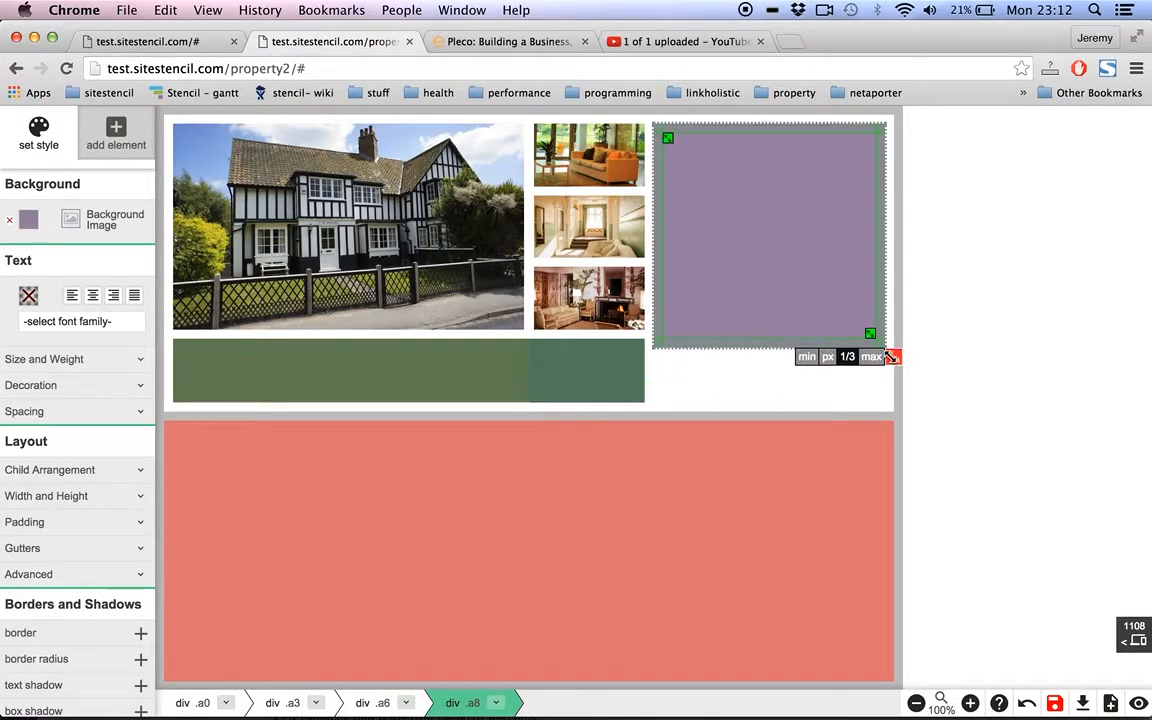
mouse_move(897, 358)
mouse_down()
mouse_move(905, 476)
mouse_move(905, 329)
mouse_move(905, 340)
mouse_up()
click(848, 376)
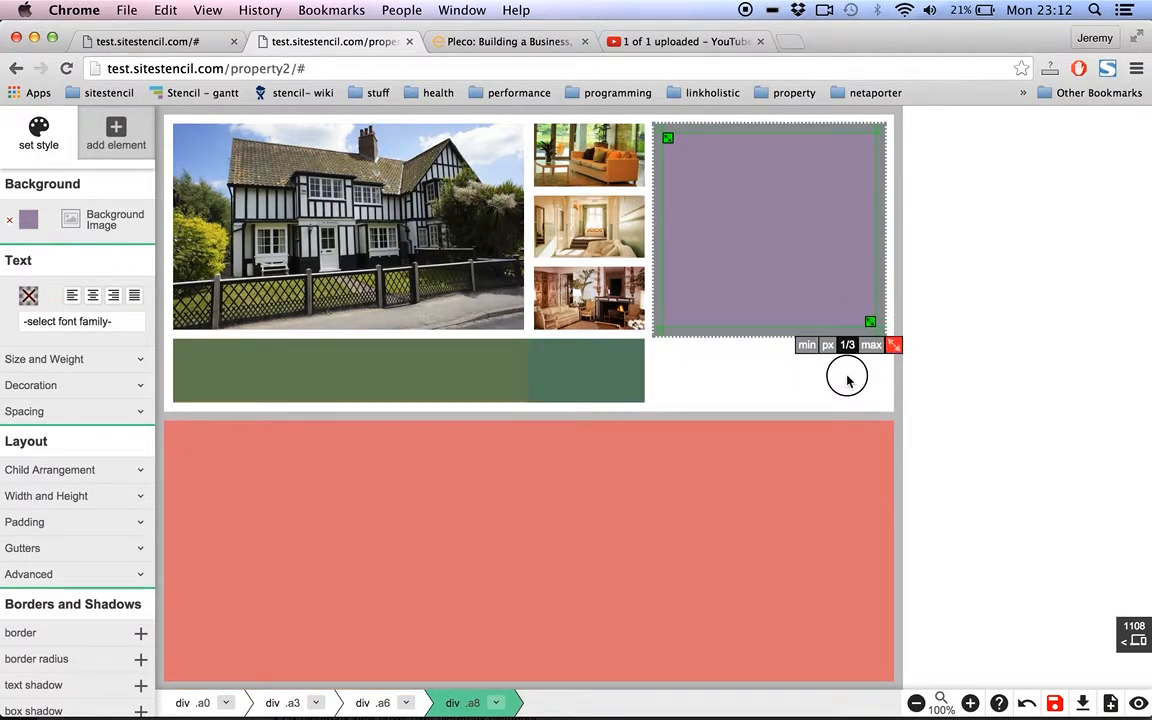
click(779, 296)
key(Down)
key(Down)
key(Down)
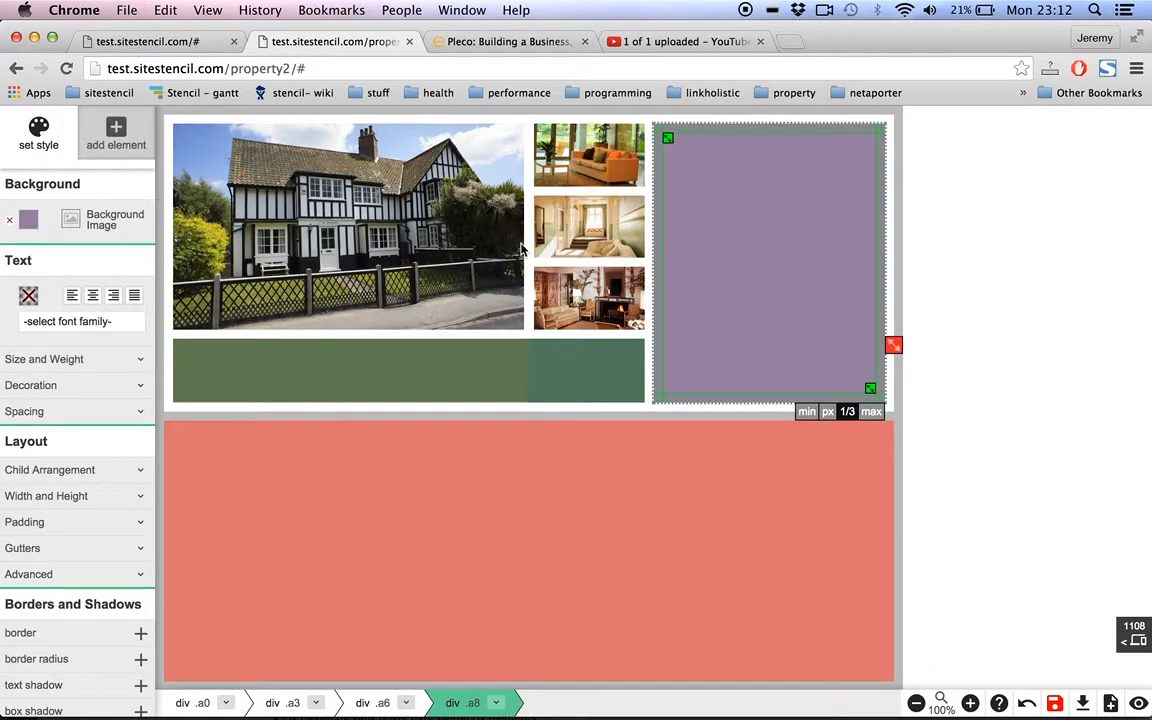
Remove the gutter between the photo column and the purple box in the outer listing box, and check against the reference
key(super+Tab)
key(super+Tab)
click(648, 203)
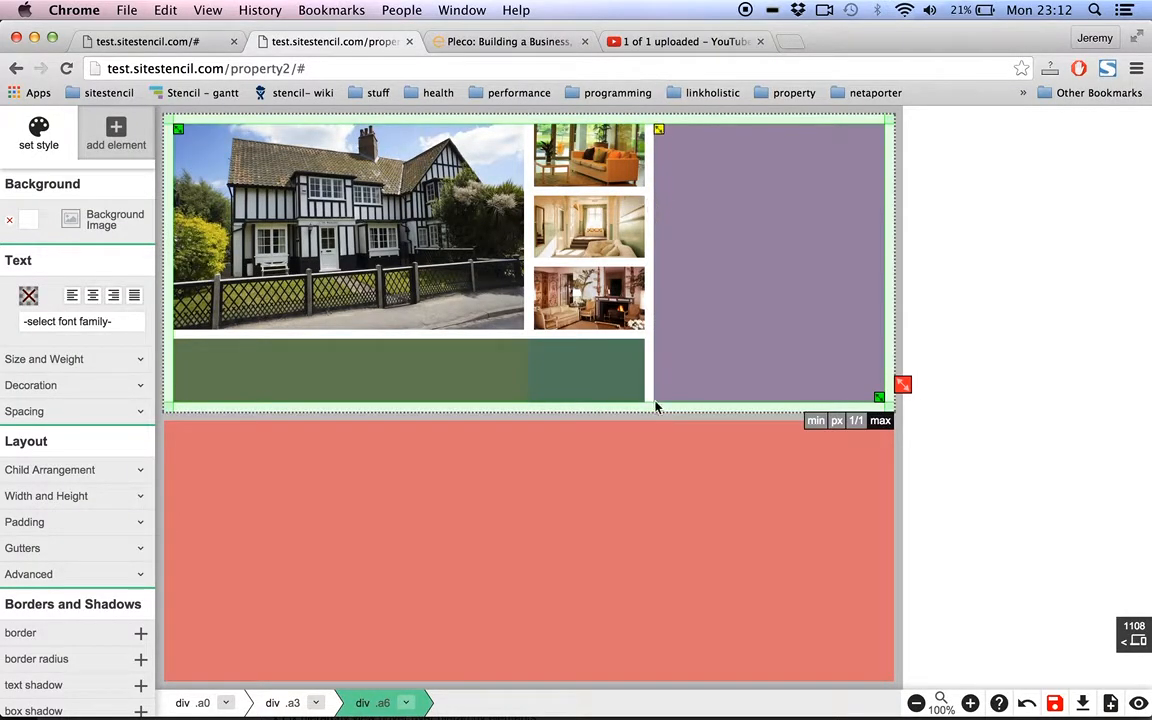
drag(659, 129, 651, 129)
key(super+Tab)
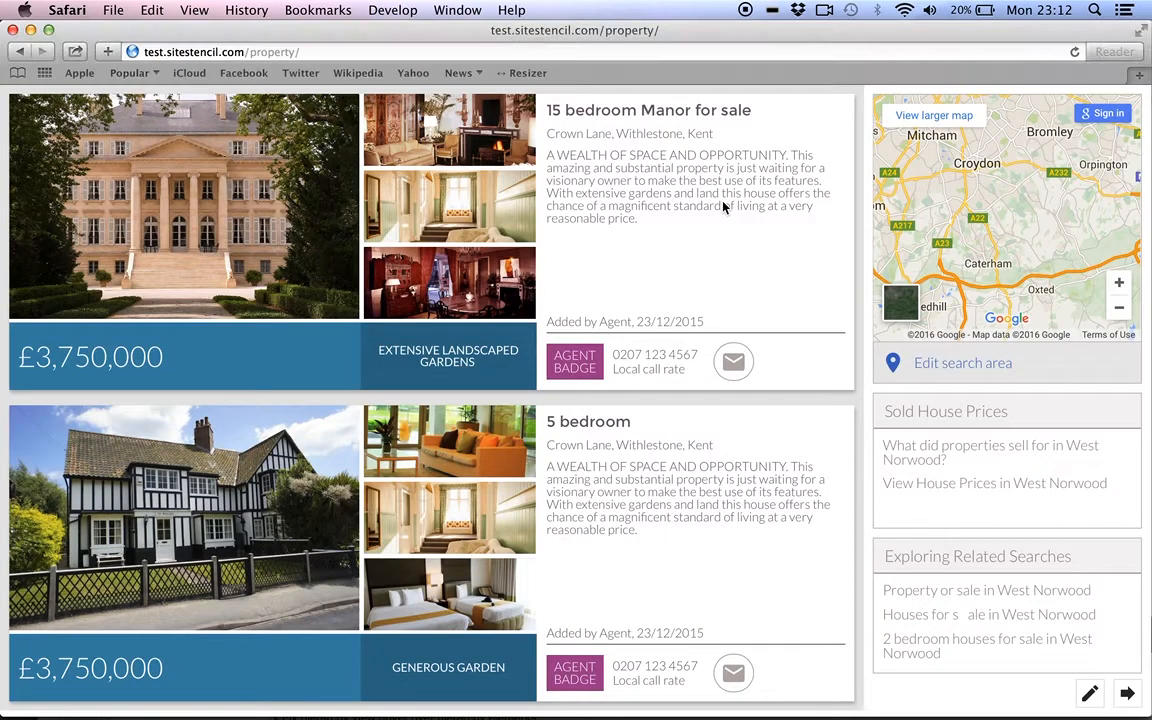
key(super+Tab)
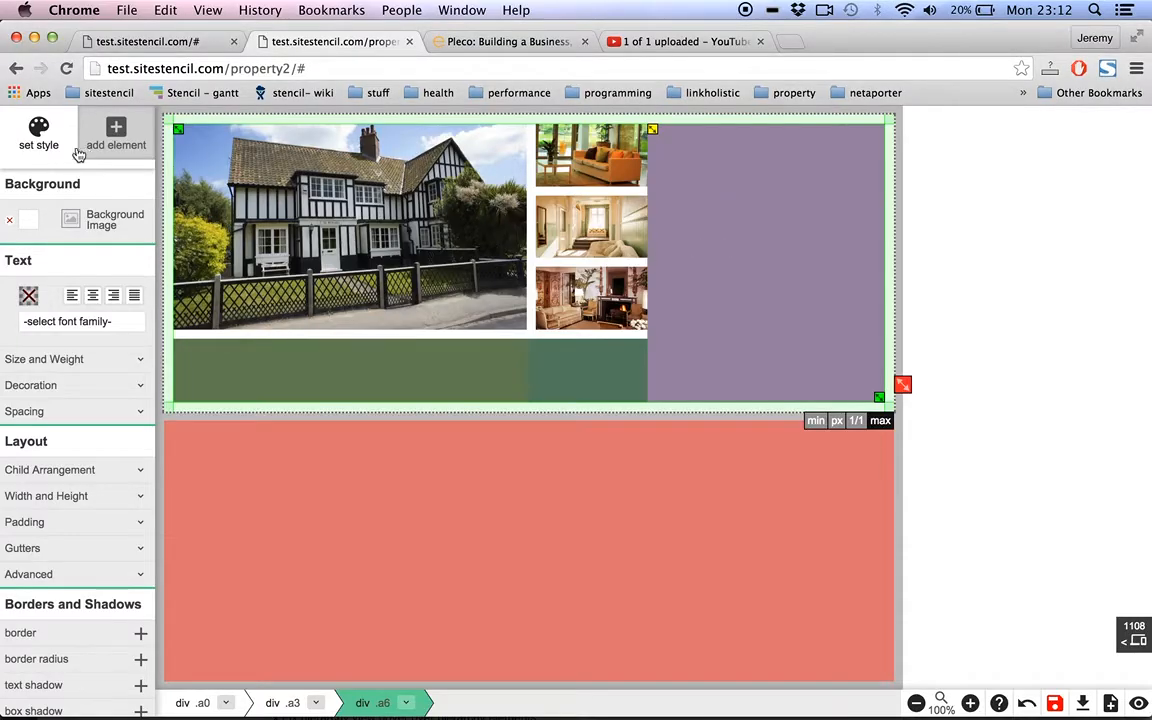
Clear the purple box's background colour and compare the listing with the reference page
click(679, 206)
click(9, 217)
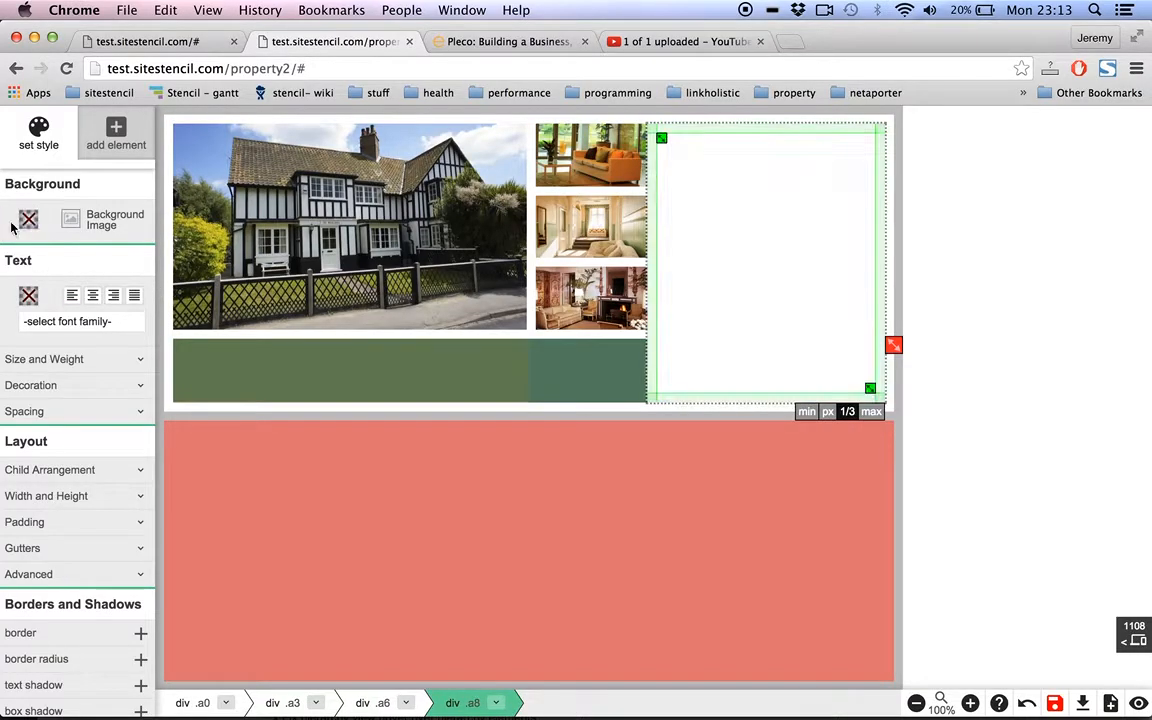
key(super+Tab)
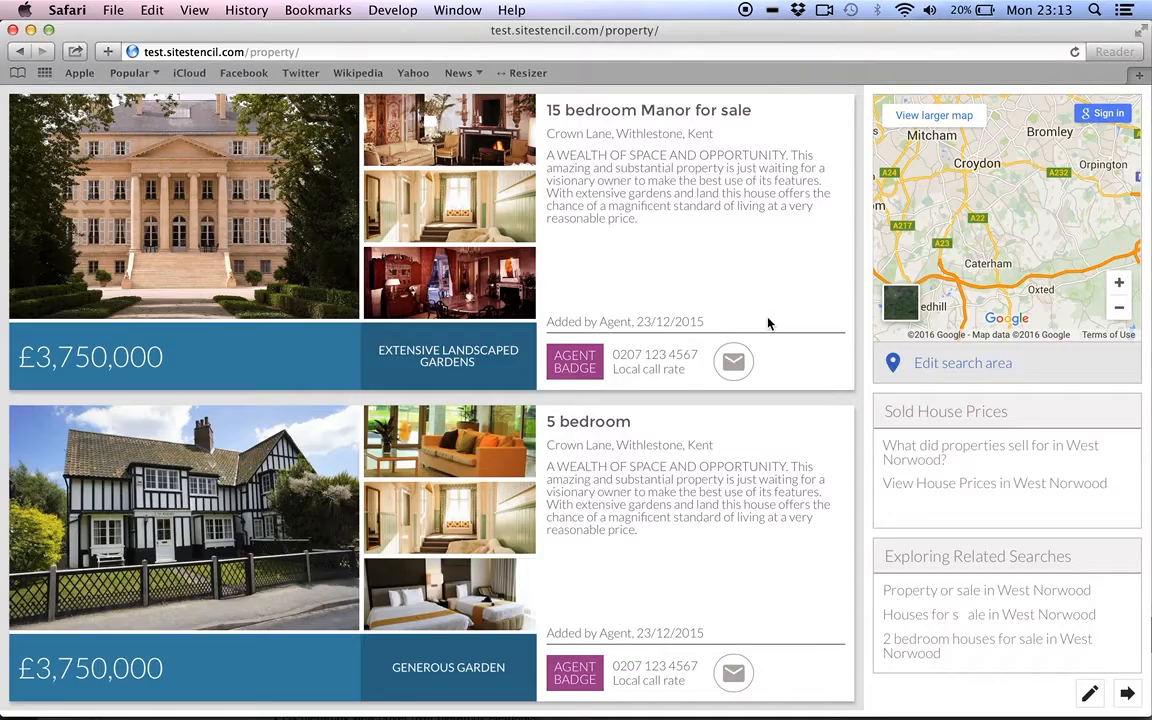
key(super+Tab)
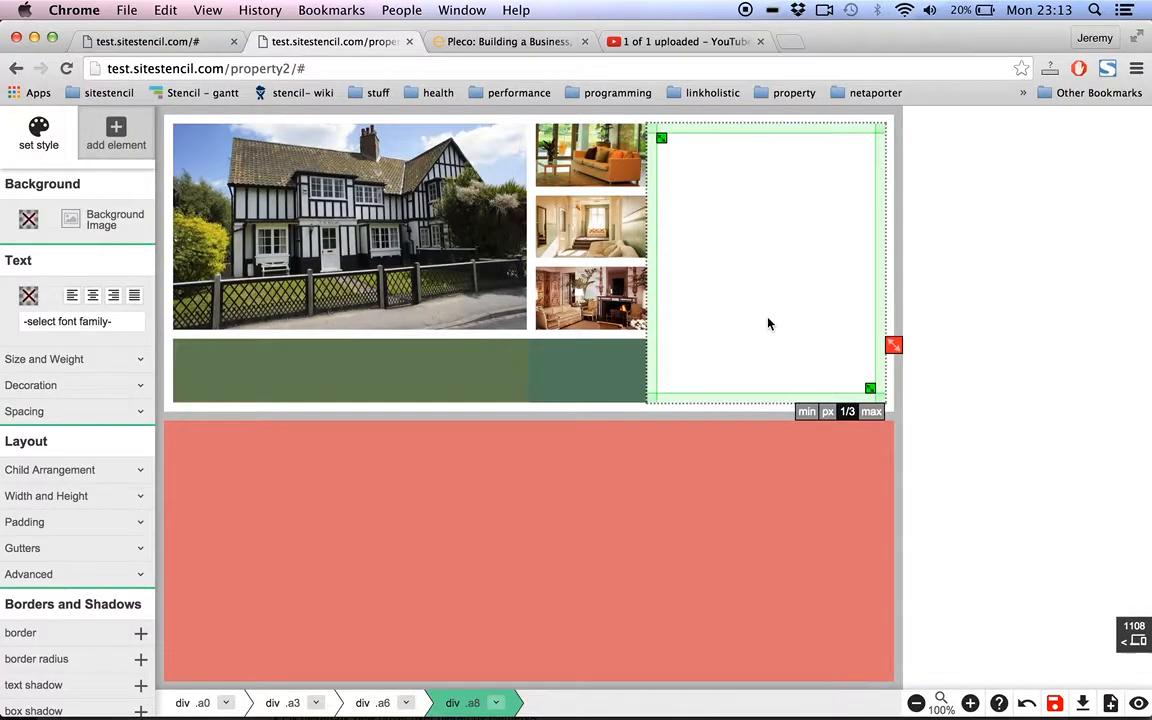
Roughly halve the gutters separating the main photo, the thumbnails and the green strip
click(530, 340)
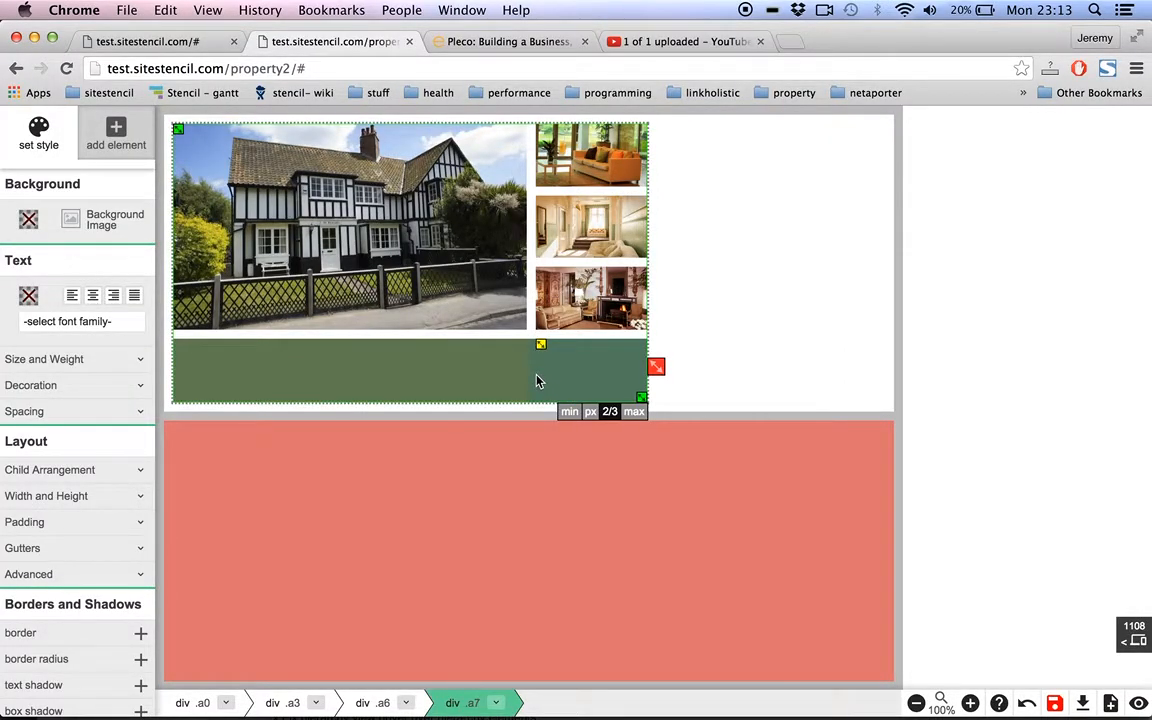
key(super+plus)
key(super+plus)
scroll(490, 361, up, 1)
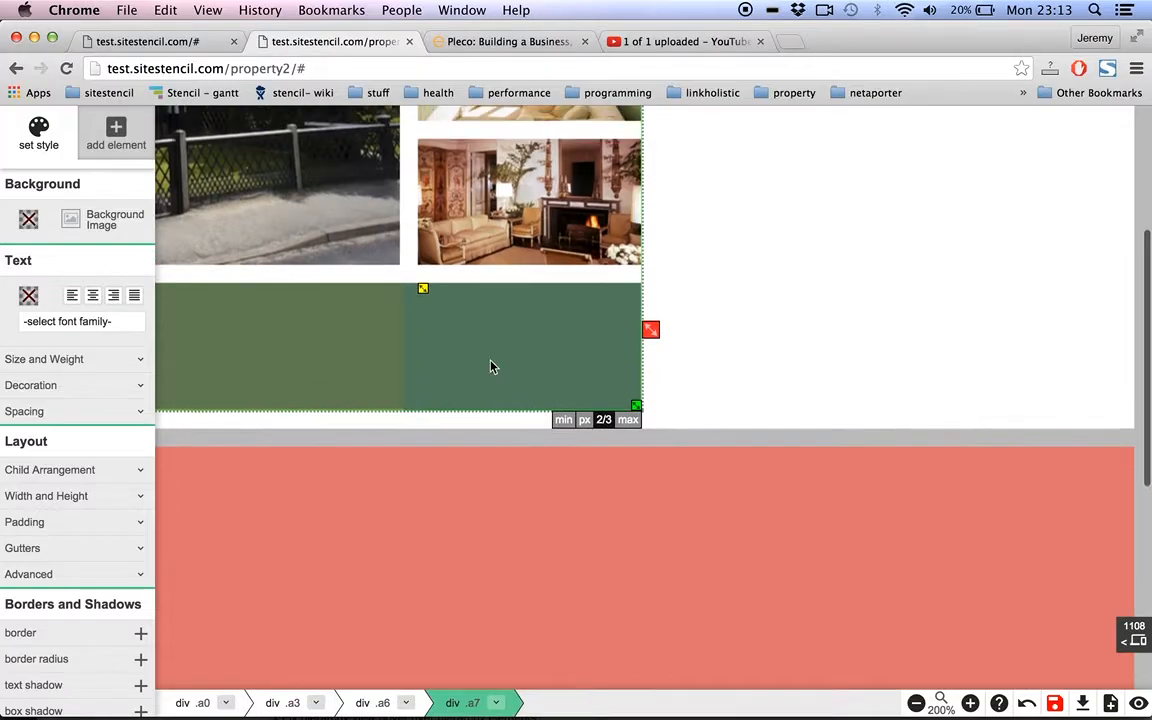
scroll(490, 366, up, 5)
scroll(490, 366, left, 4)
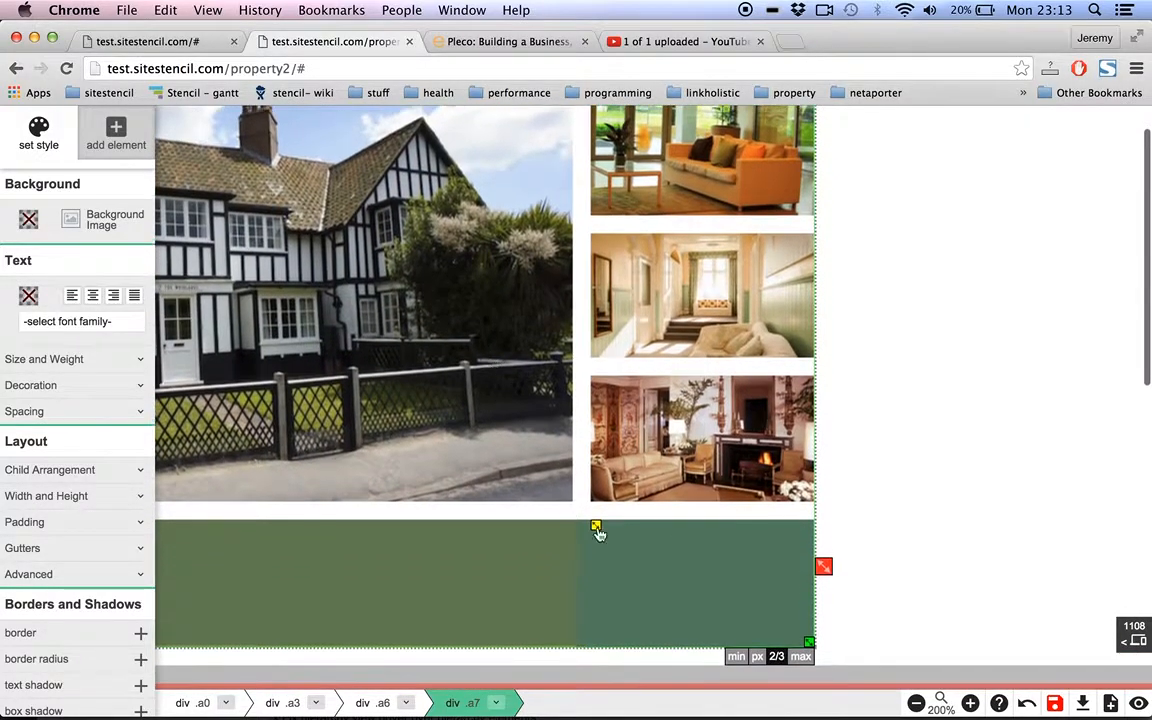
drag(594, 527, 586, 515)
Roughly halve the vertical gutters between the three stacked thumbnail photos
click(621, 383)
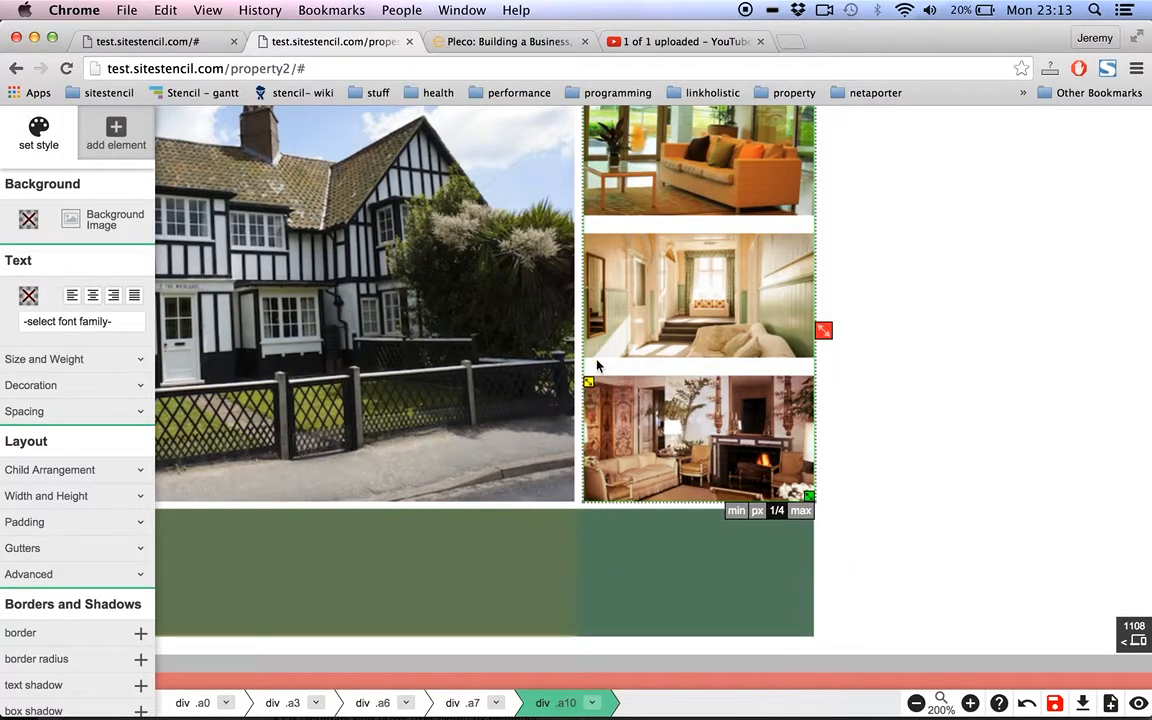
drag(590, 382, 588, 372)
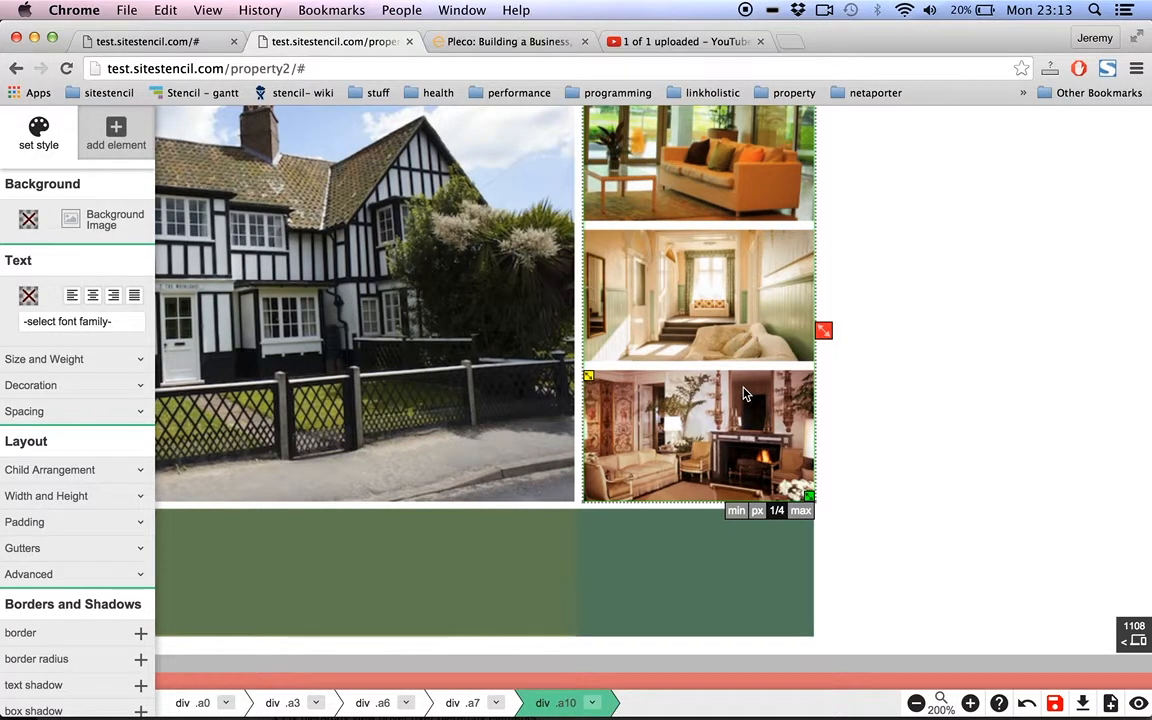
key(minus)
click(732, 304)
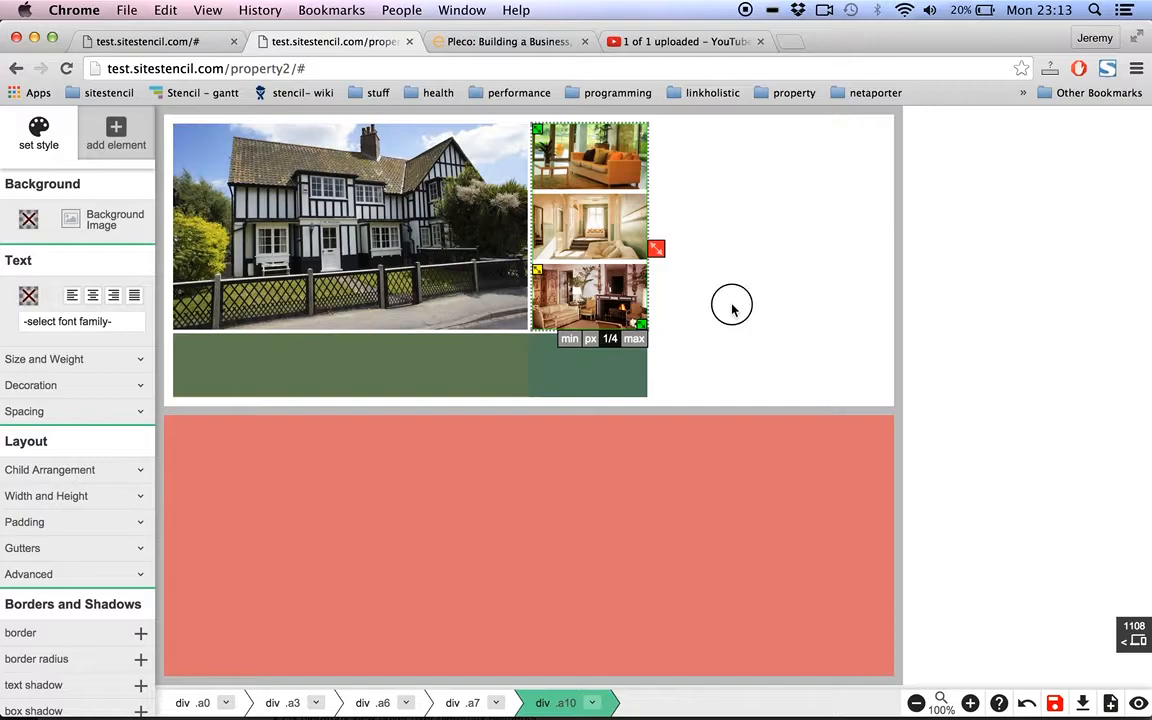
Darken the background of the strip's smaller green box to #4A6854 and compare it with the reference page
click(594, 370)
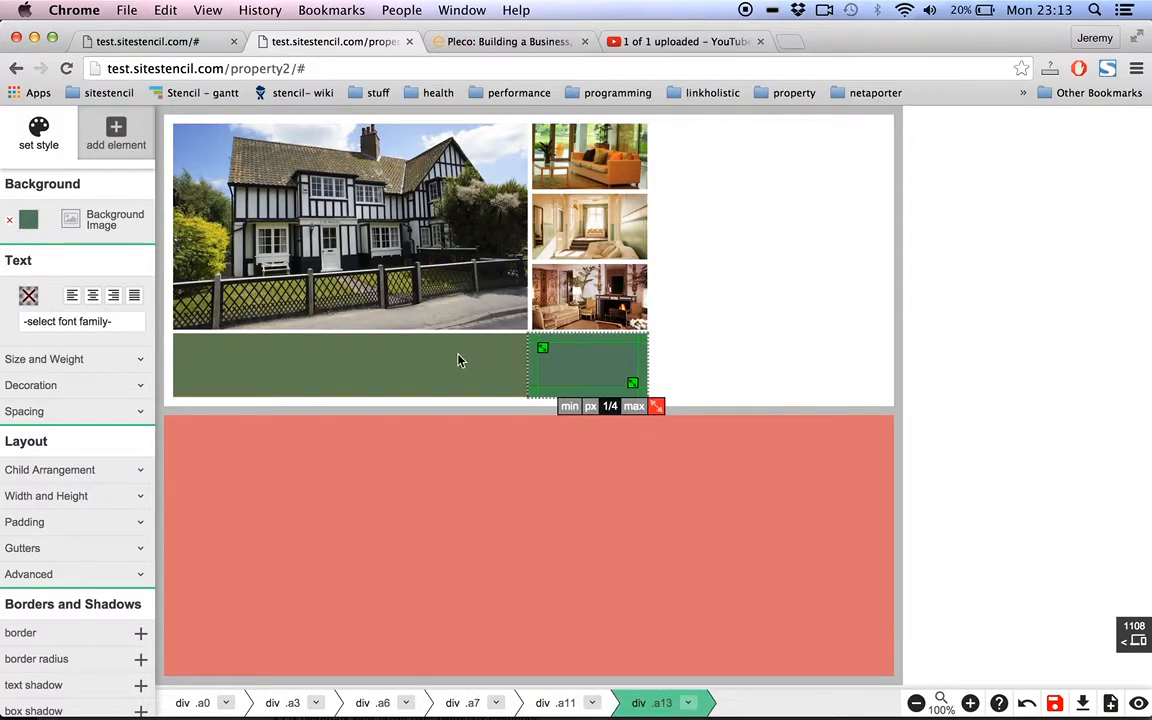
click(28, 219)
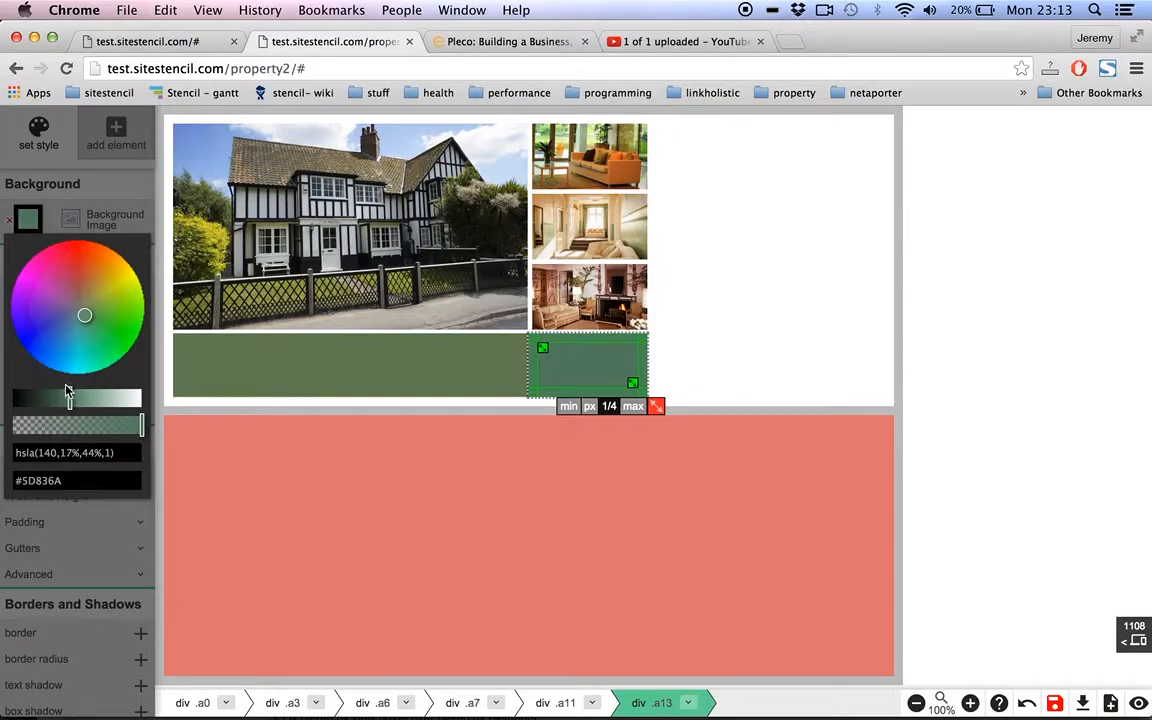
drag(69, 399, 59, 400)
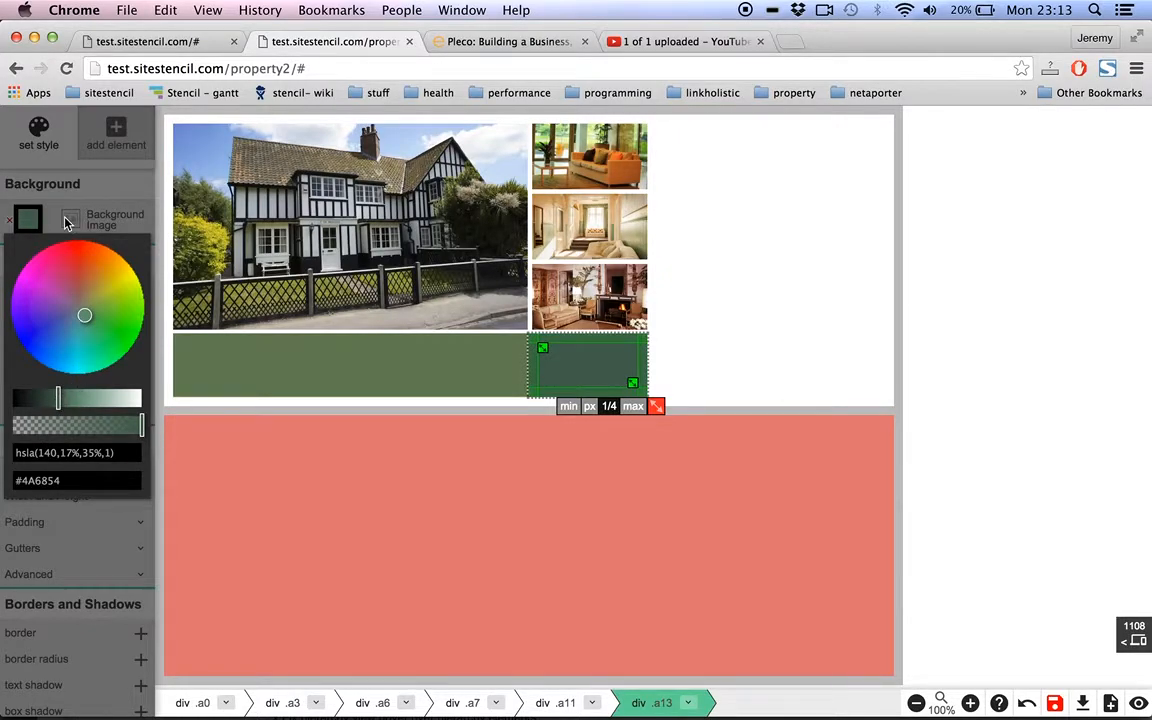
click(841, 288)
click(847, 288)
key(super+Tab)
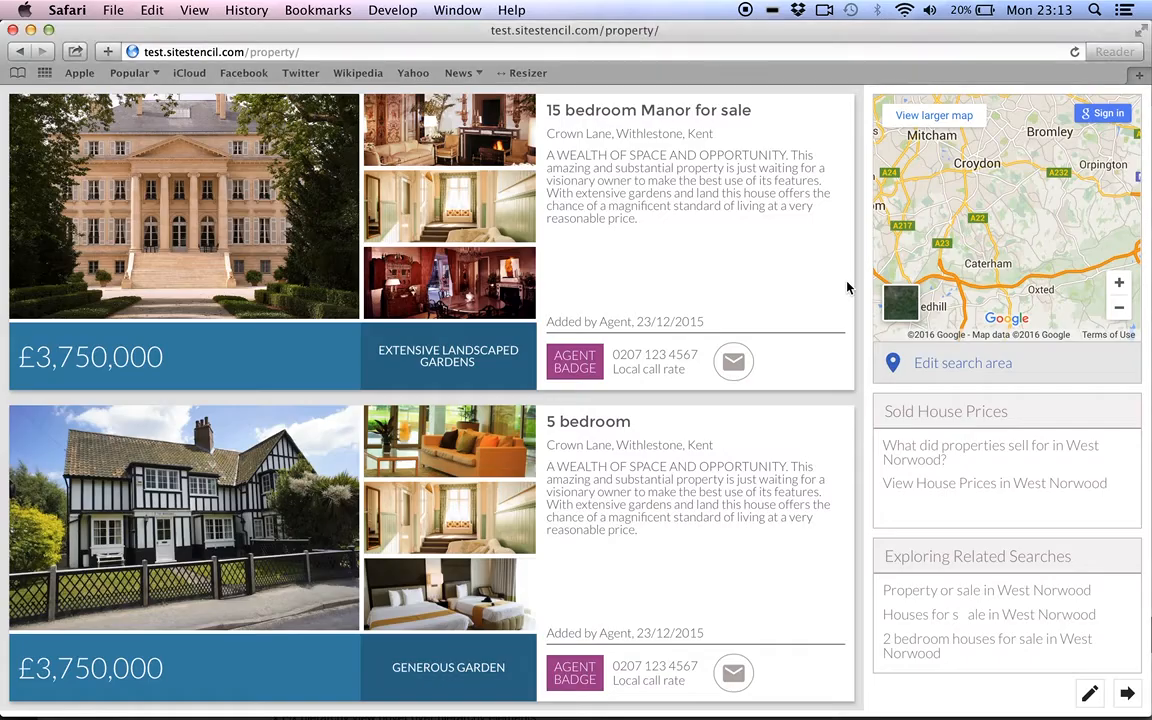
key(super+Tab)
Add a text element inside the wider green box below the main photo and select it
click(447, 360)
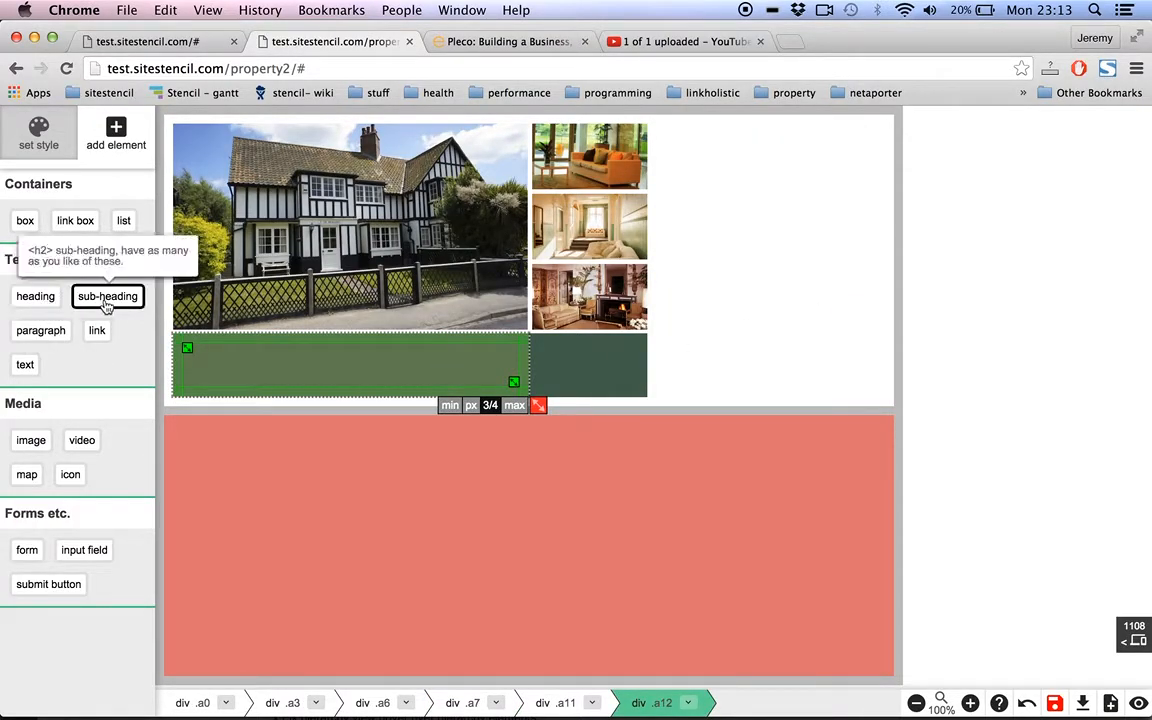
drag(204, 361, 328, 388)
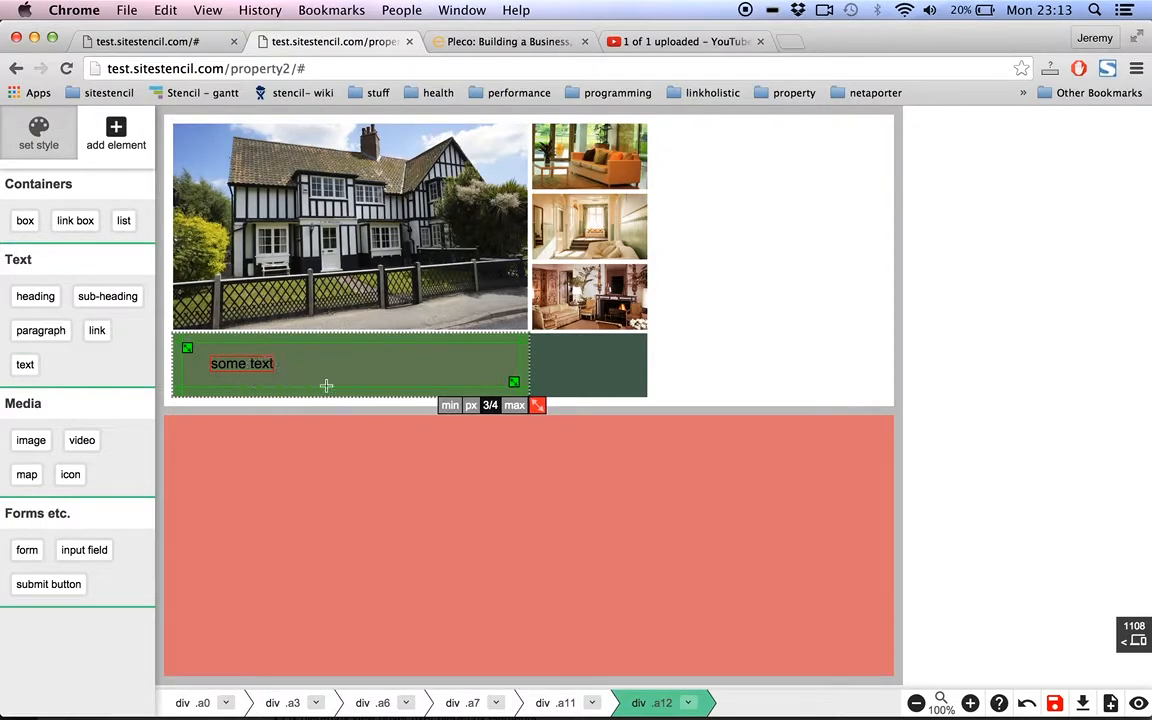
click(248, 362)
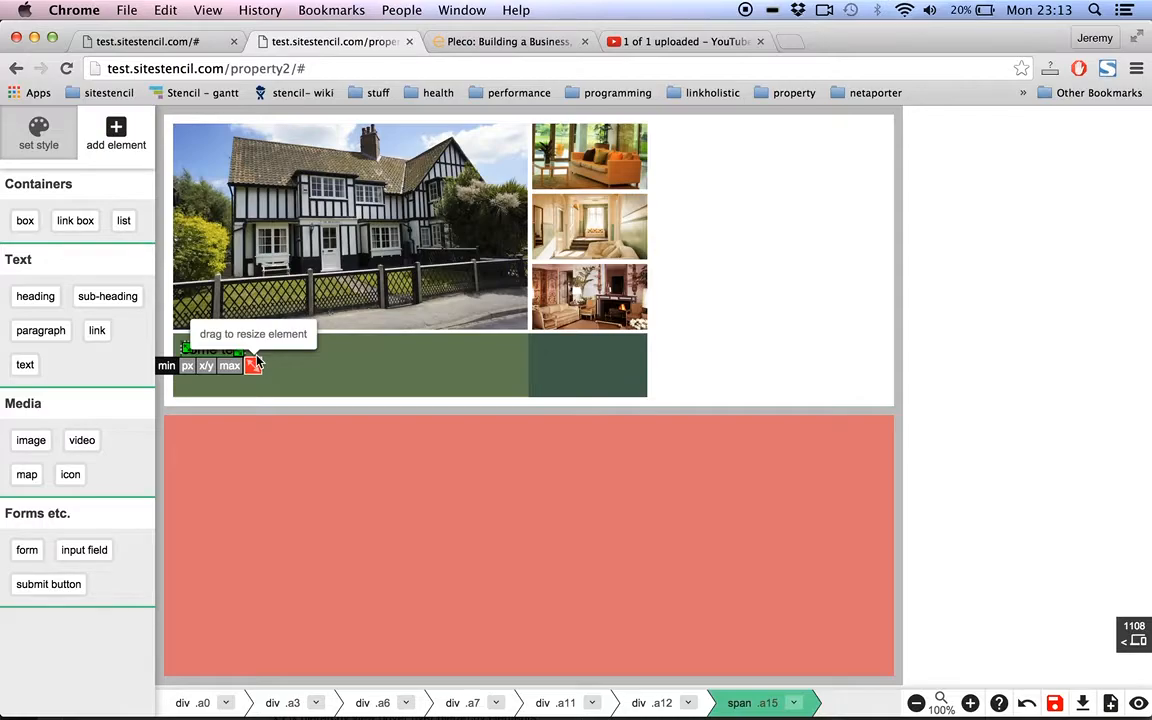
Try different alignments for the text inside the wider green box, ending centred both horizontally and vertically
key(Down)
key(Right)
key(Right)
key(Up)
key(Left)
key(Left)
key(Down)
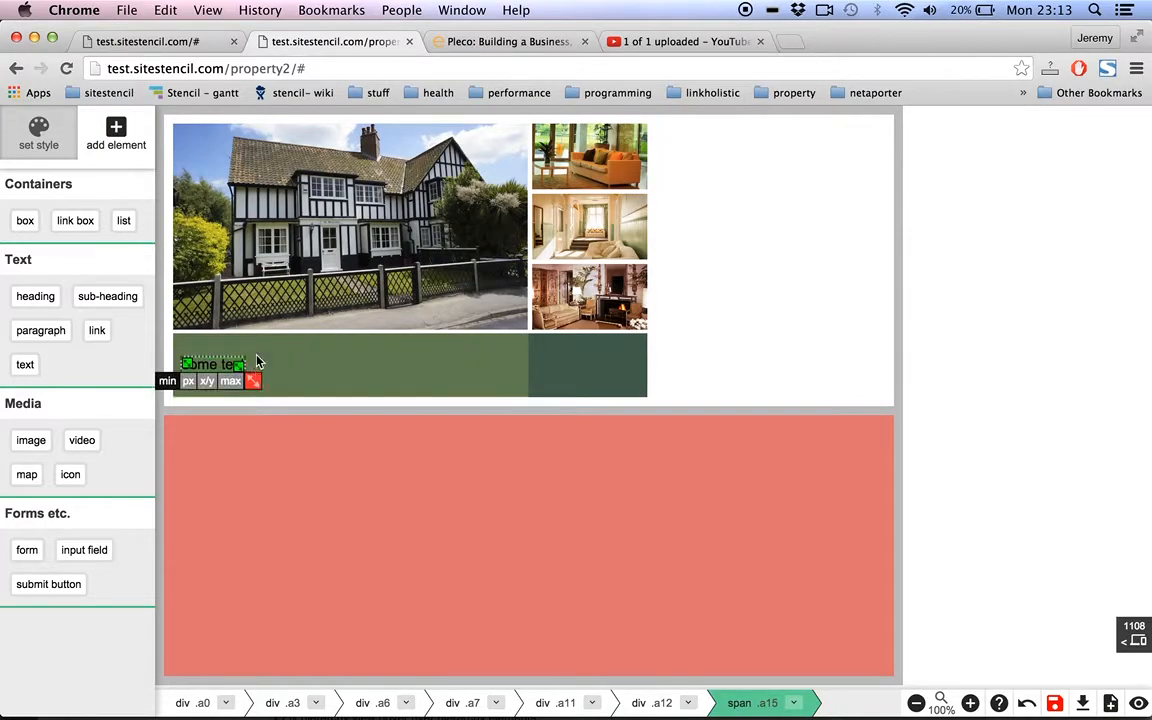
key(Right)
key(Right)
key(Left)
key(Left)
key(Up)
key(Right)
key(Right)
key(Down)
key(Left)
key(Left)
key(Right)
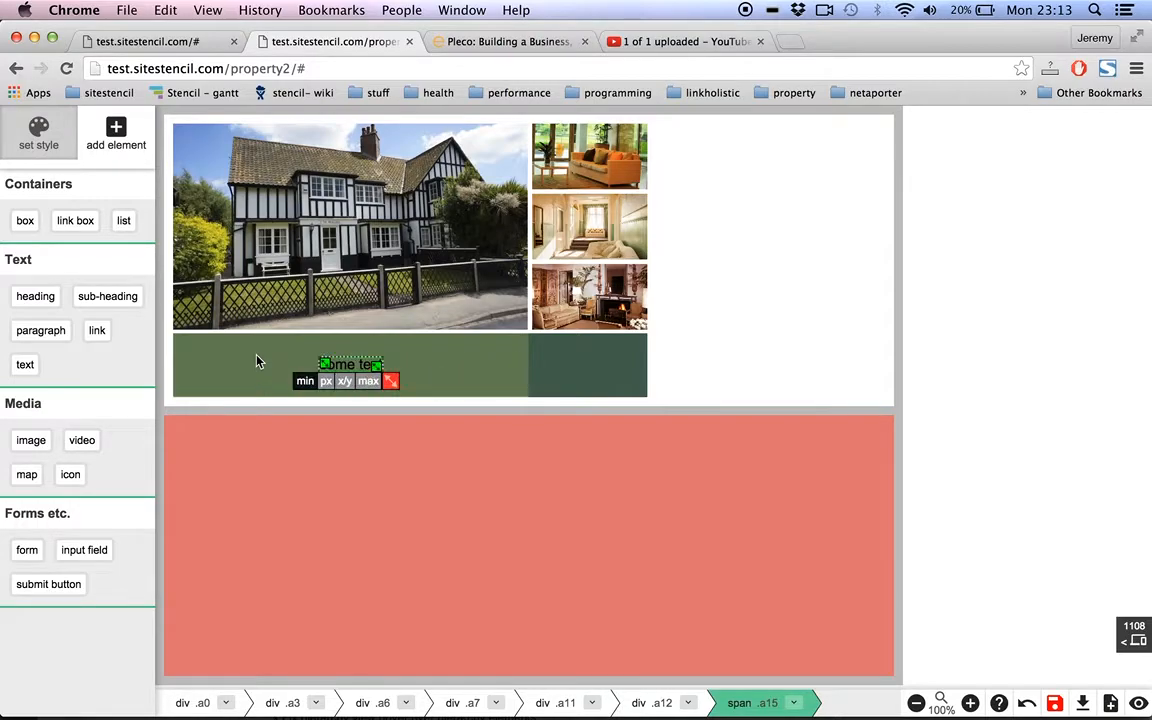
key(Left)
key(Right)
Swap the order of the two green strip boxes back and forth, ending with the dark box after the wider one
click(592, 371)
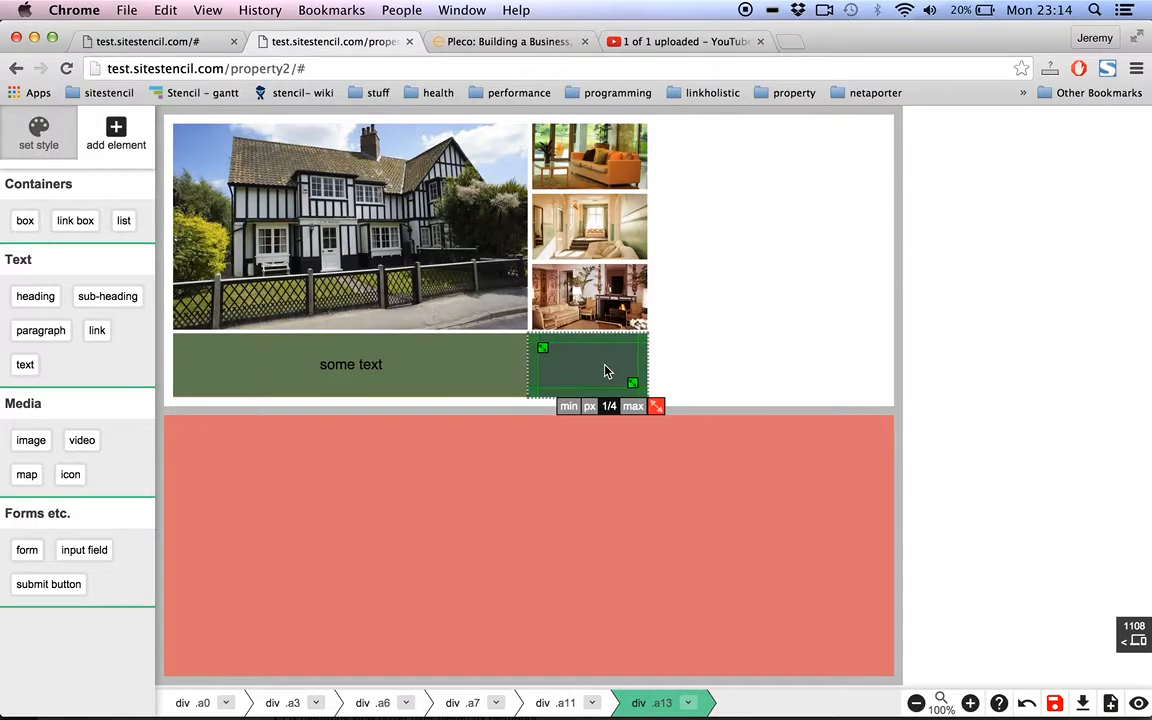
key(Left)
key(Right)
key(Left)
key(Right)
key(Left)
key(Right)
key(Left)
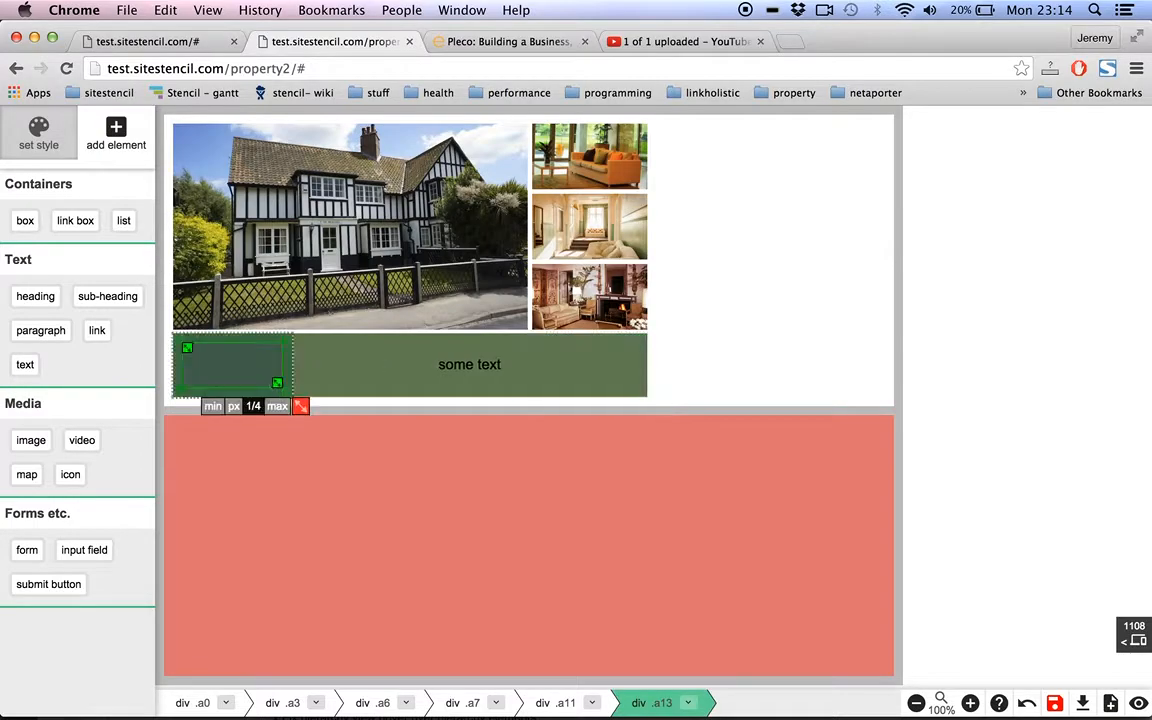
key(Right)
drag(598, 364, 566, 358)
Reposition the text around the wider green box, ending left-aligned and vertically centred
click(341, 366)
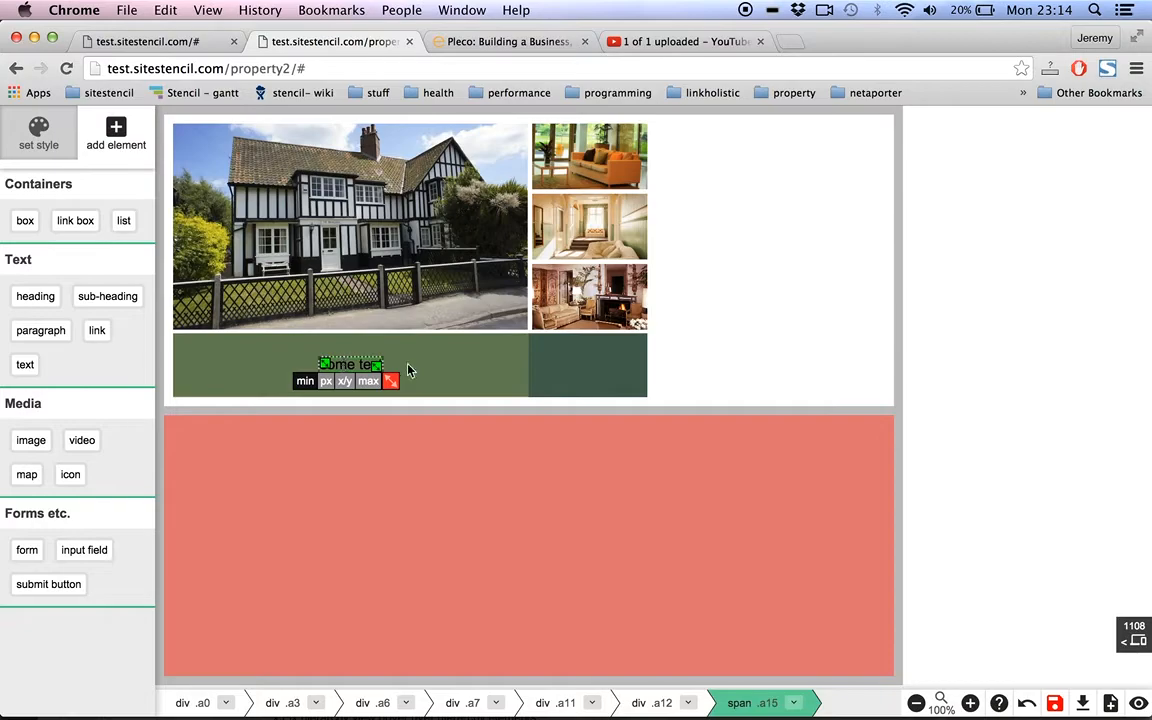
key(Right)
key(Up)
key(Left)
key(Left)
key(Down)
key(Right)
key(Right)
key(Down)
key(Left)
key(Up)
key(Left)
key(Right)
key(Left)
key(Right)
drag(347, 364, 198, 372)
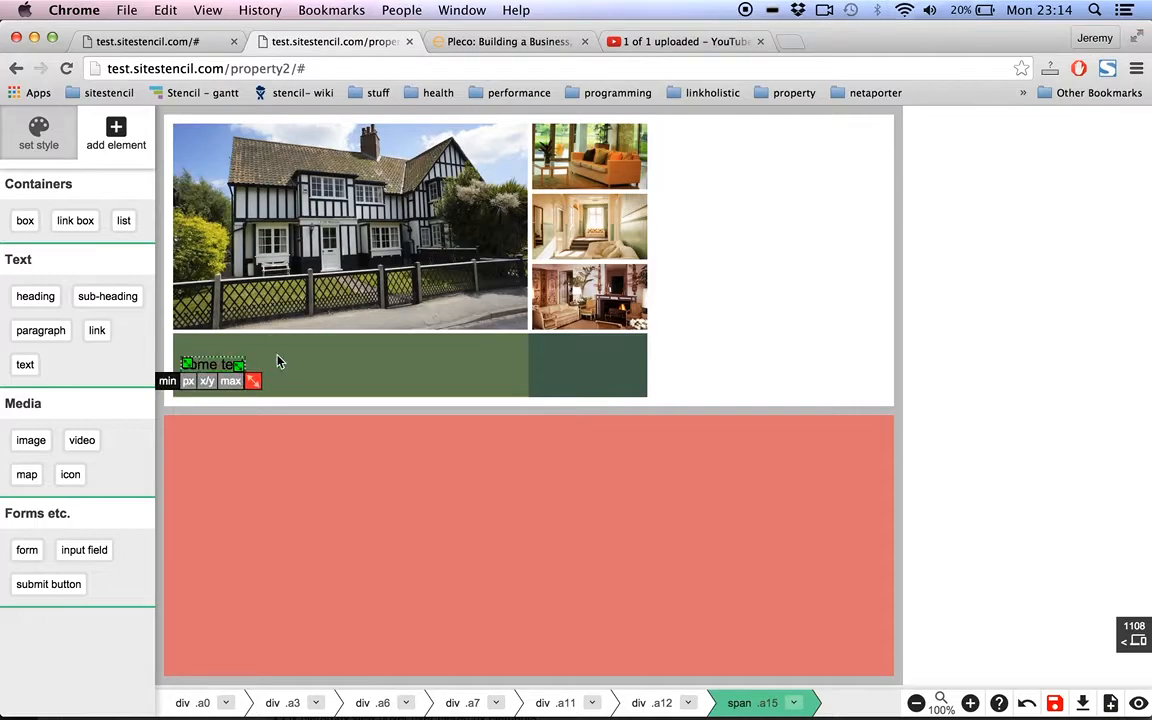
click(296, 372)
Set the colour of the text in the wider green box to white
click(215, 365)
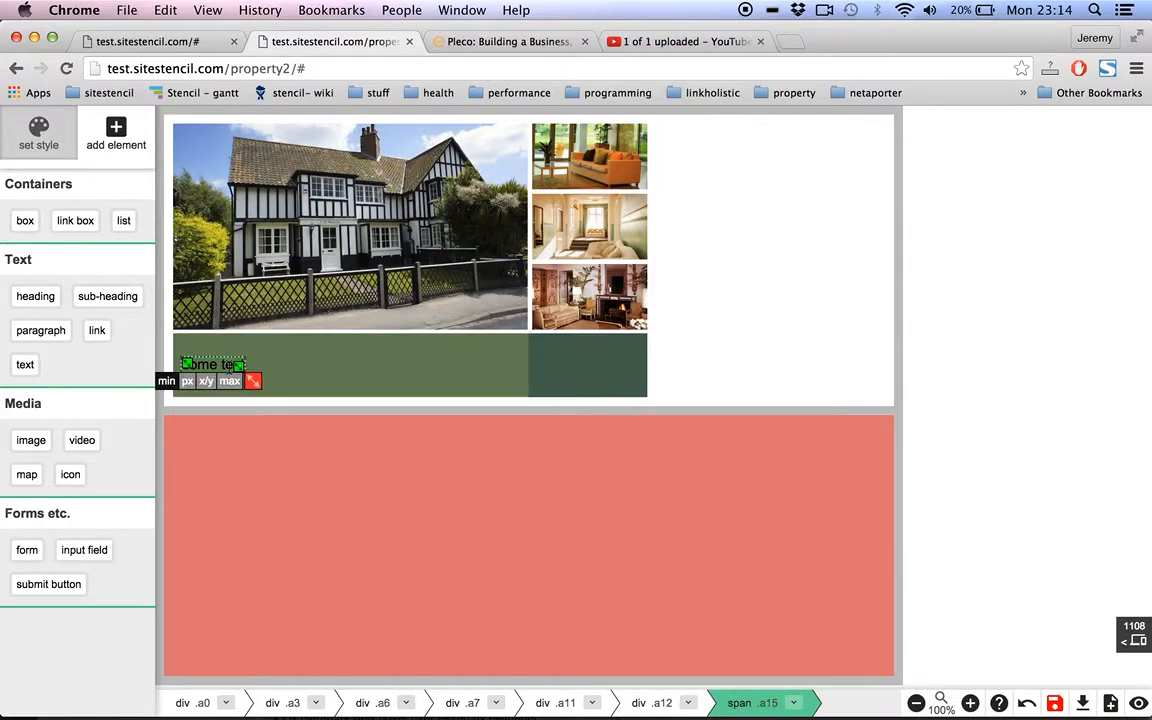
click(38, 130)
click(29, 220)
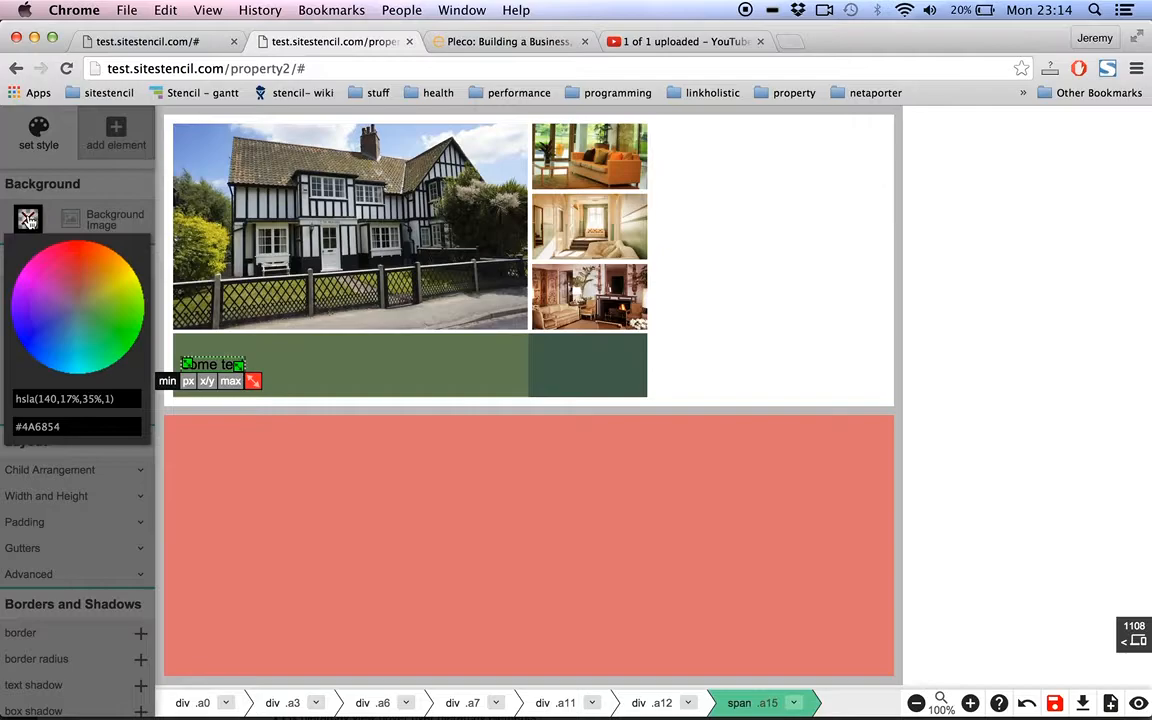
click(28, 294)
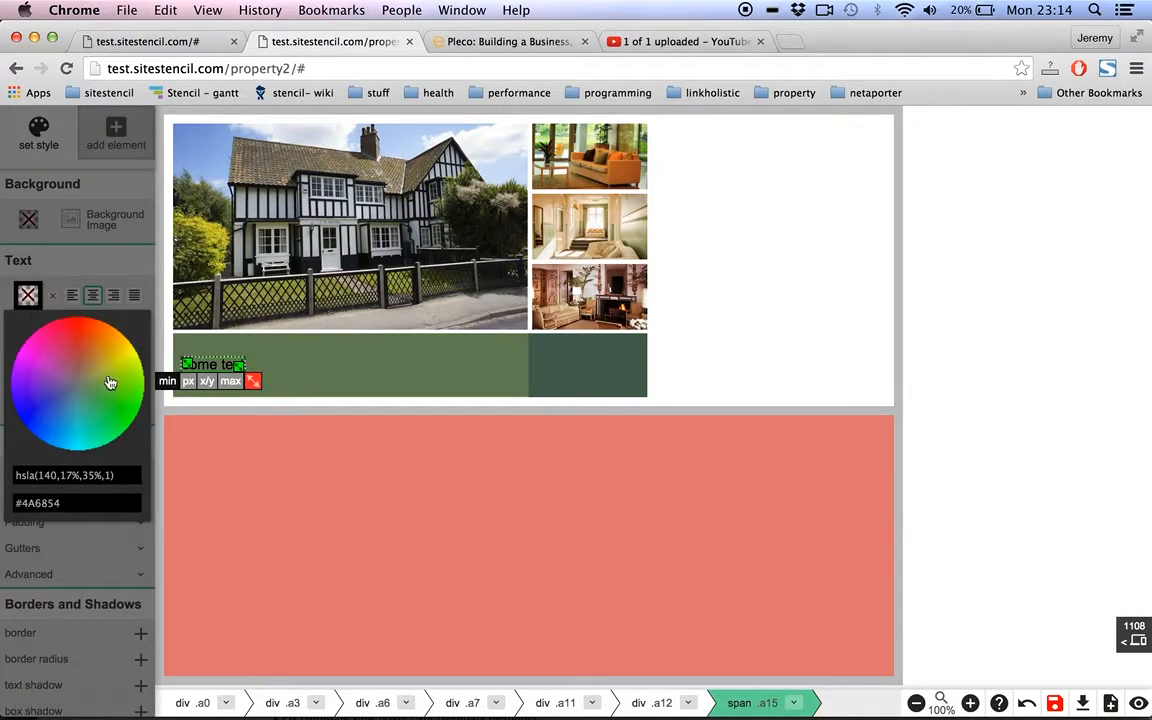
click(76, 386)
drag(128, 472, 144, 478)
click(72, 284)
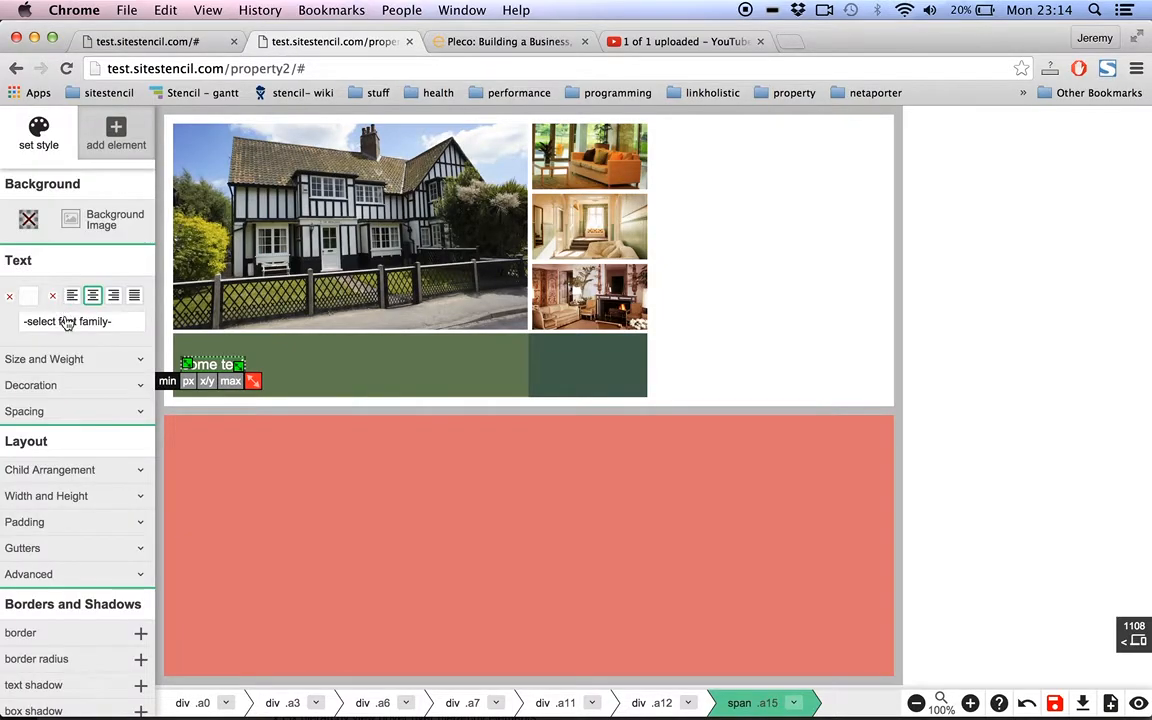
Set the font of the wider green box's text to Slabo 27px and its font size to 280%
click(66, 320)
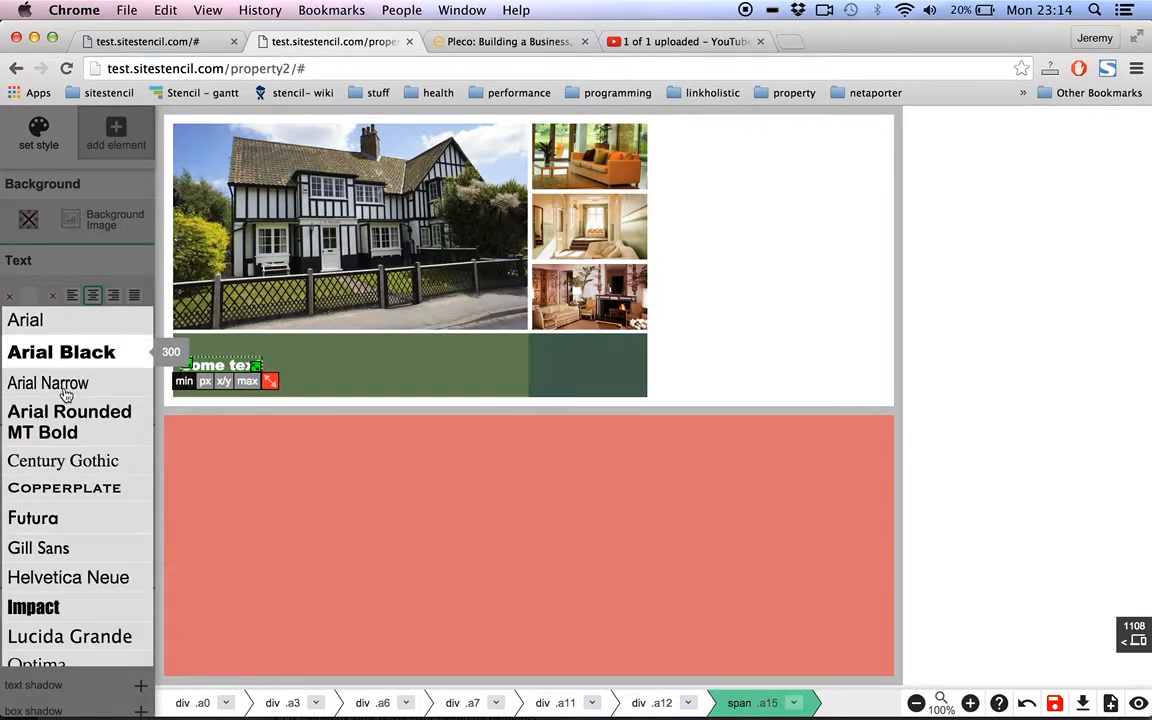
scroll(64, 430, down, 5)
scroll(64, 455, down, 15)
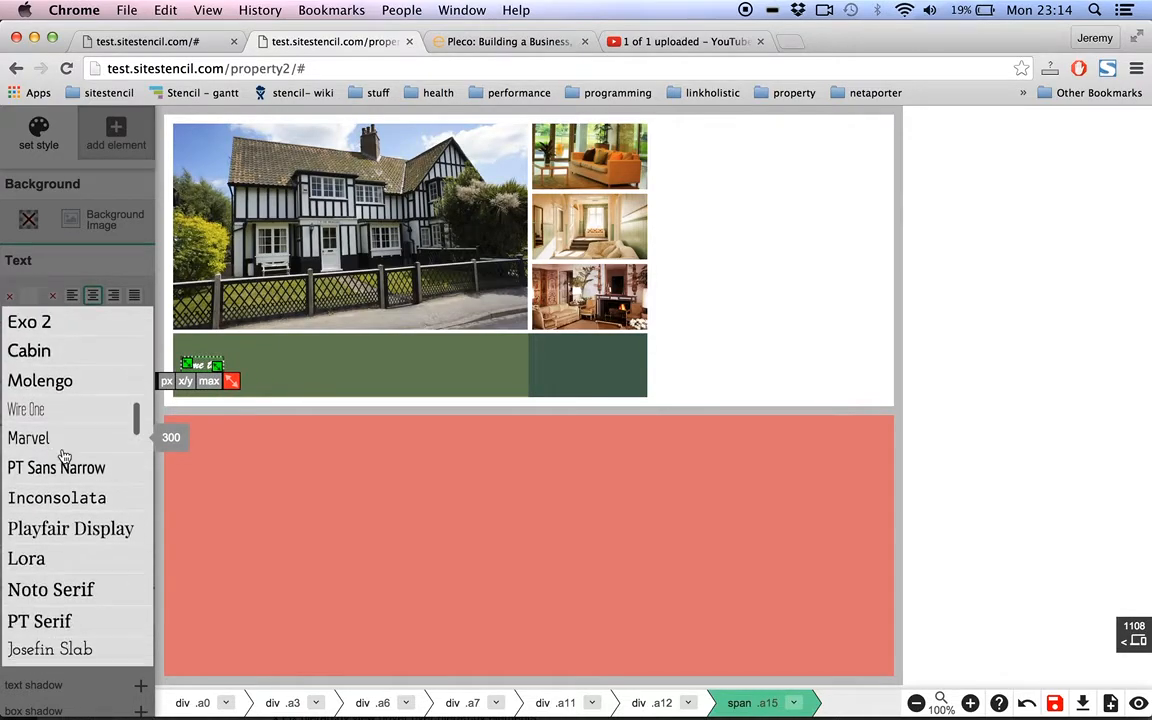
scroll(64, 456, down, 20)
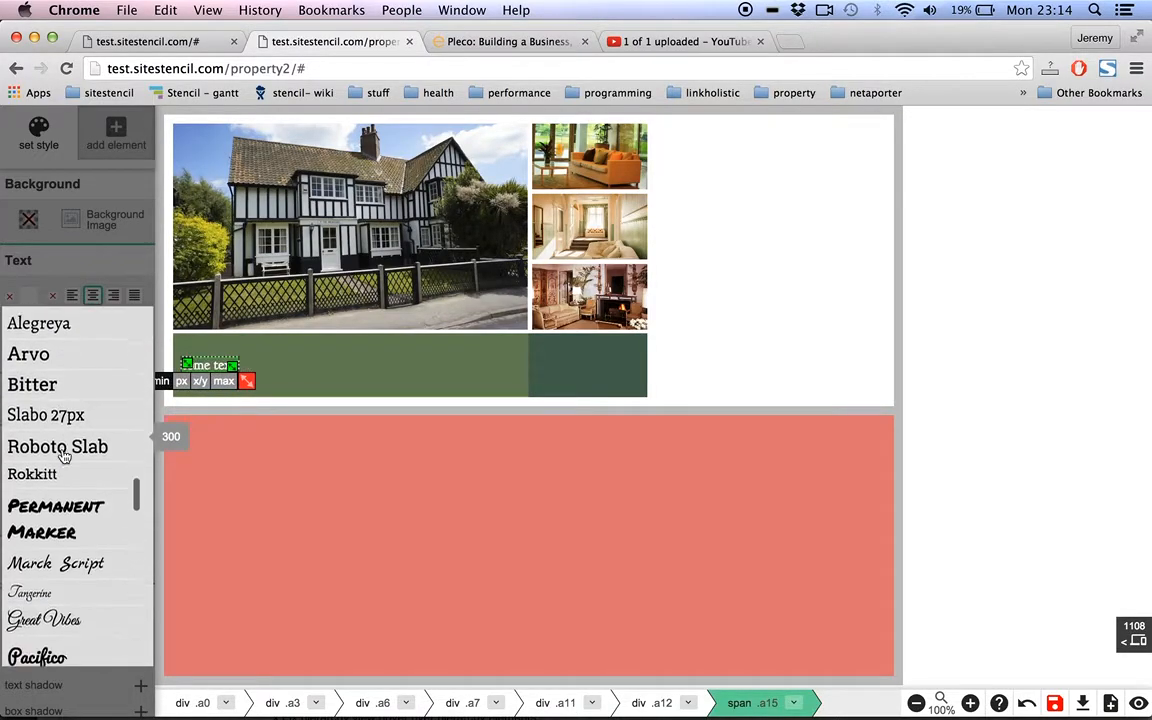
scroll(64, 456, down, 10)
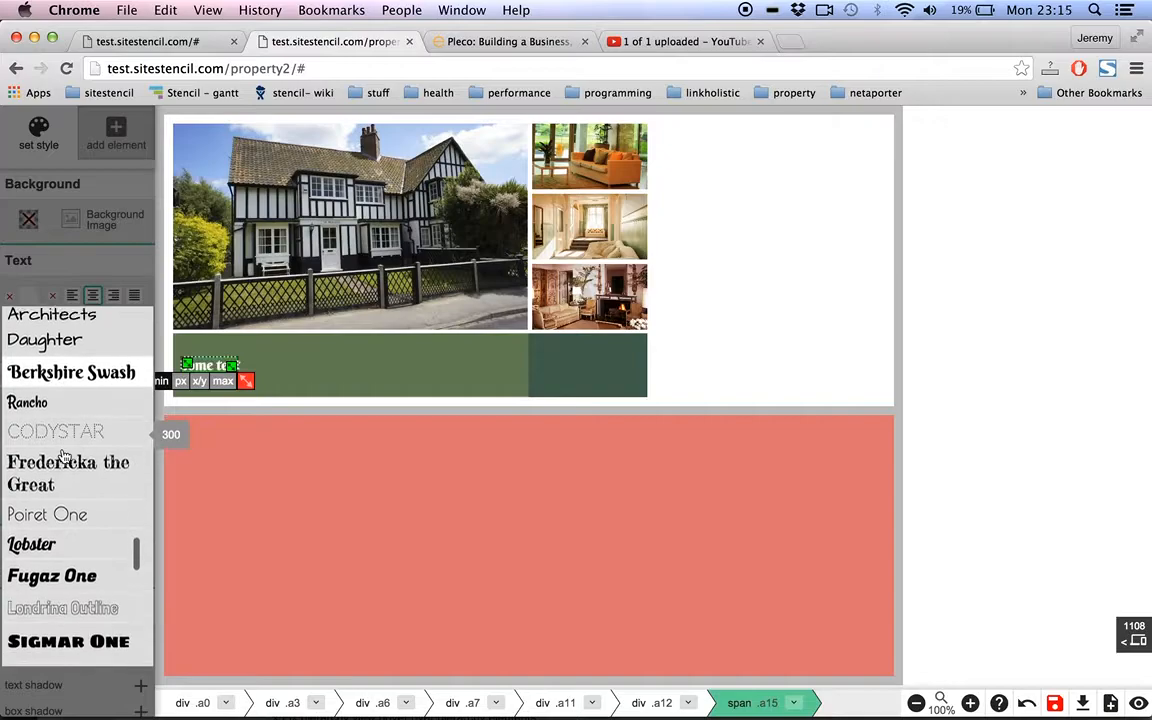
scroll(64, 456, down, 6)
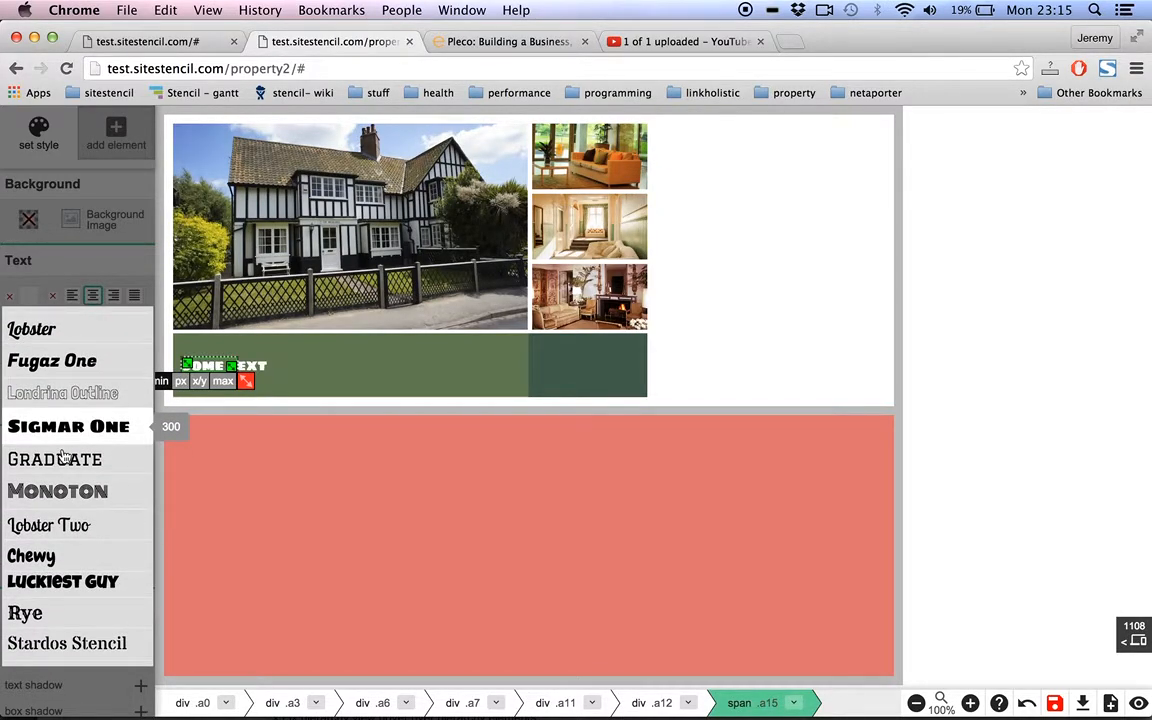
scroll(64, 456, down, 4)
scroll(64, 456, up, 7)
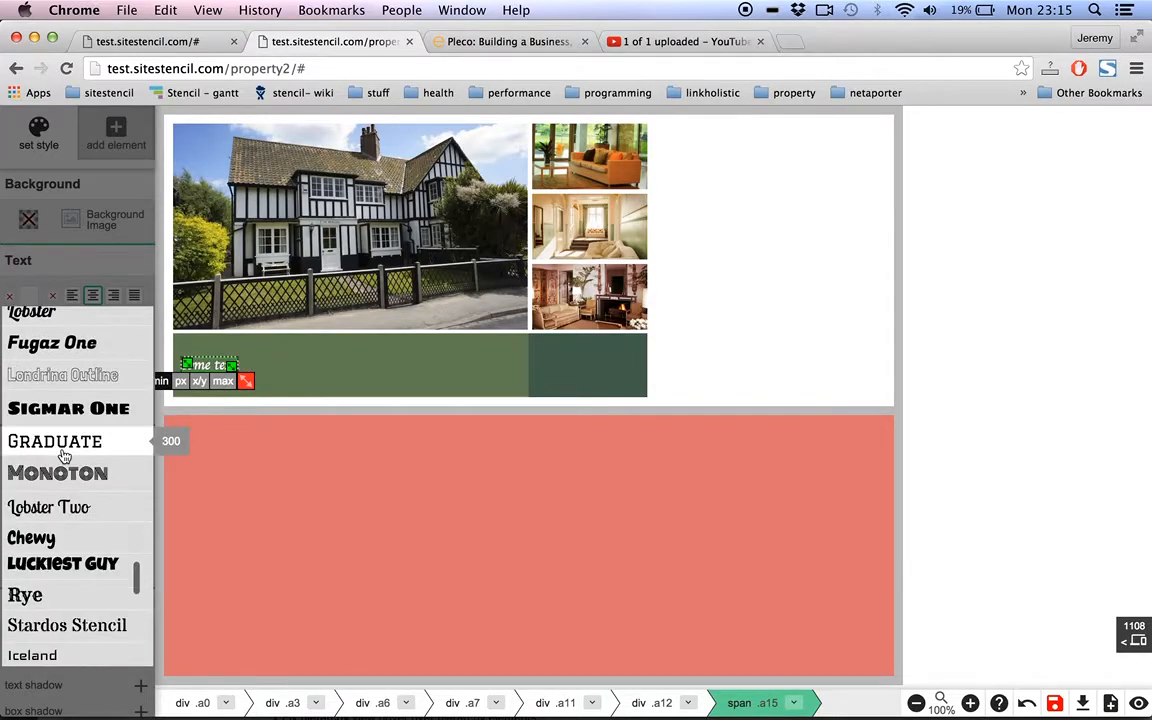
scroll(64, 456, up, 8)
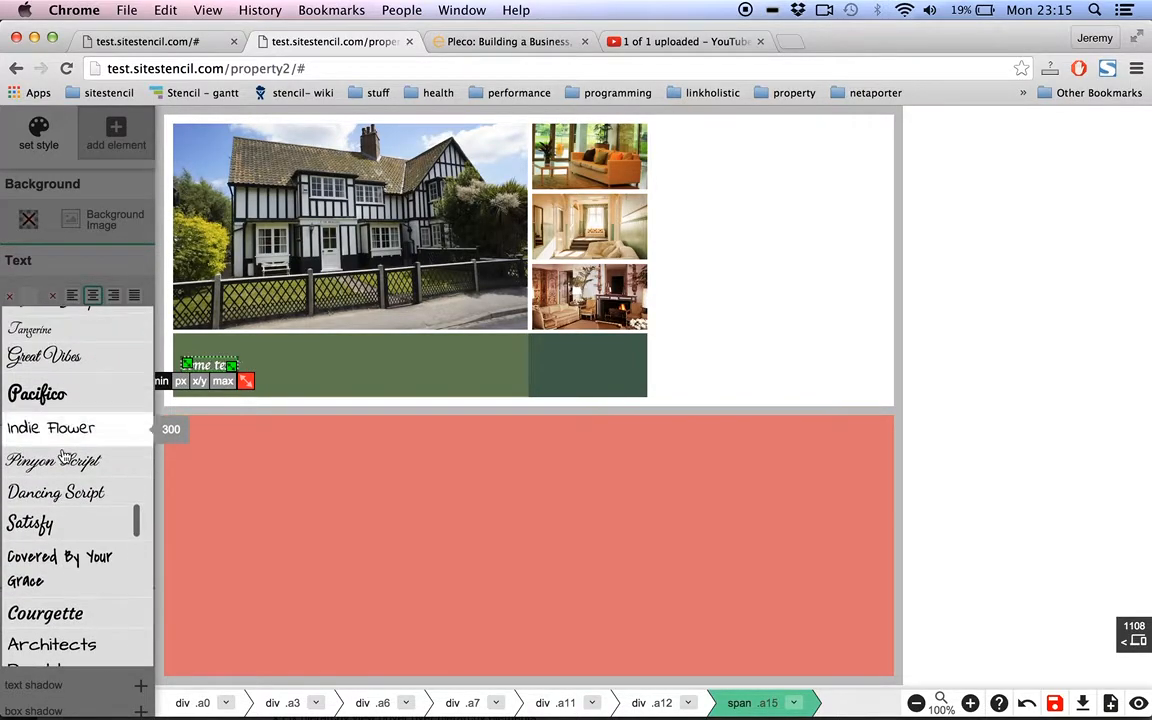
scroll(64, 456, up, 6)
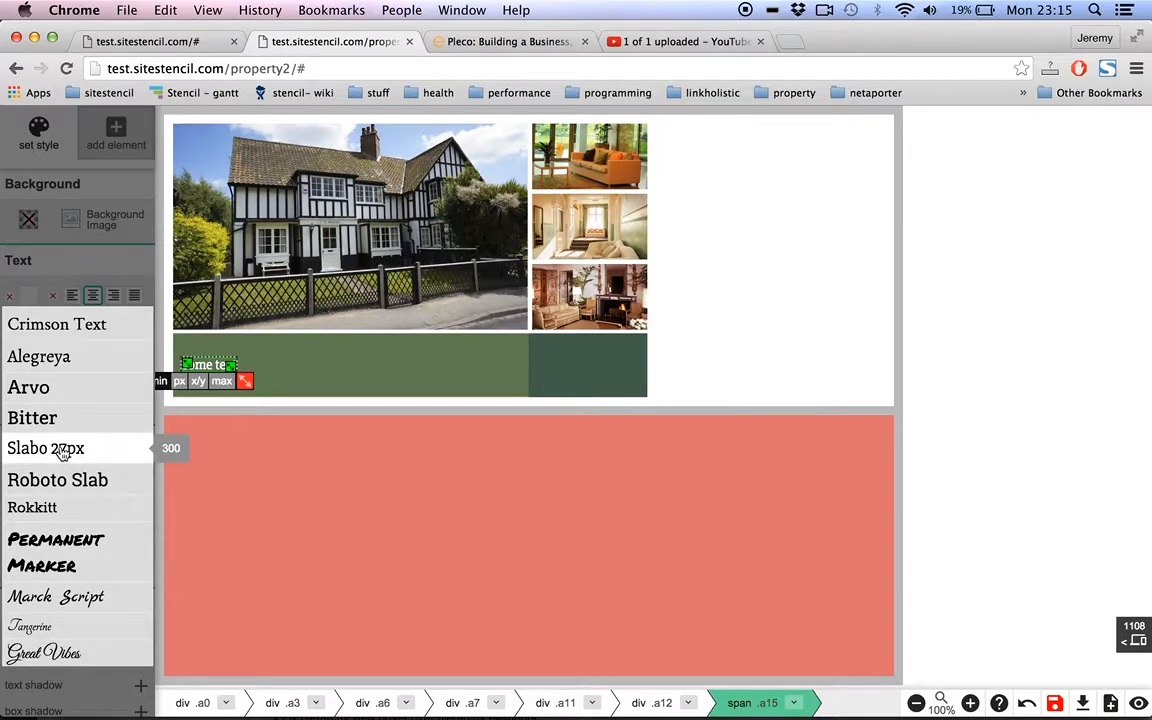
click(62, 453)
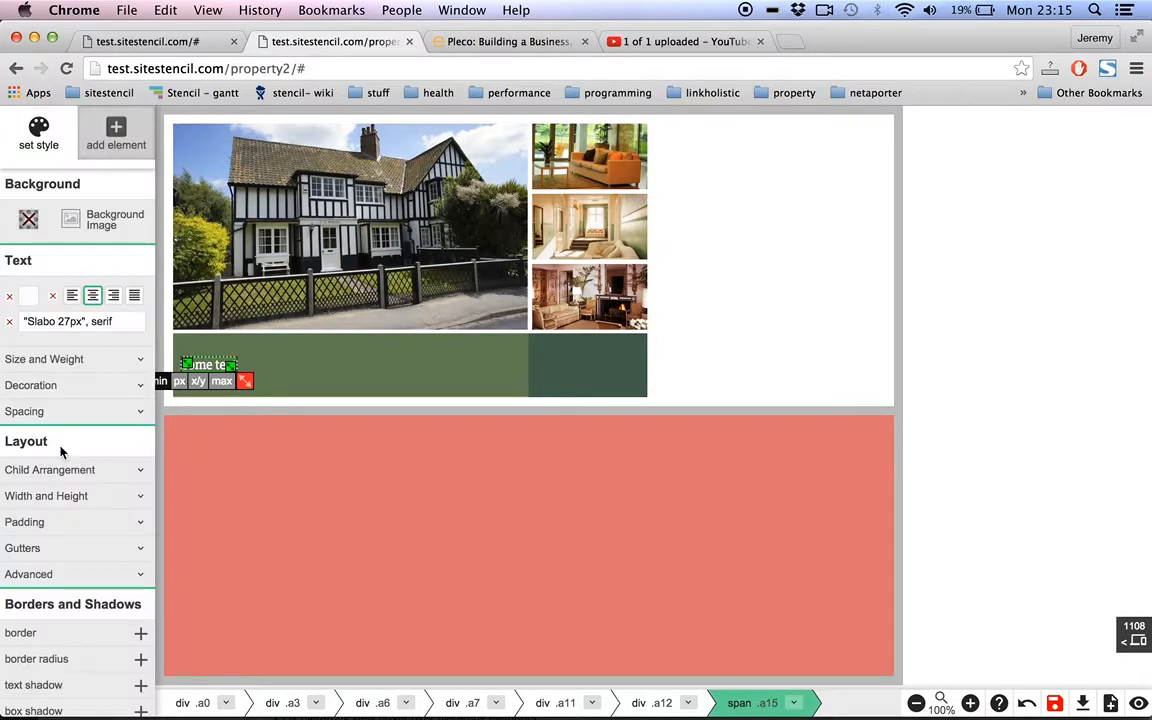
click(63, 366)
mouse_move(46, 457)
mouse_down()
mouse_move(26, 458)
mouse_move(63, 457)
mouse_up()
Replace the placeholder text in the wider green box with the price "£750,000"
double_click(298, 360)
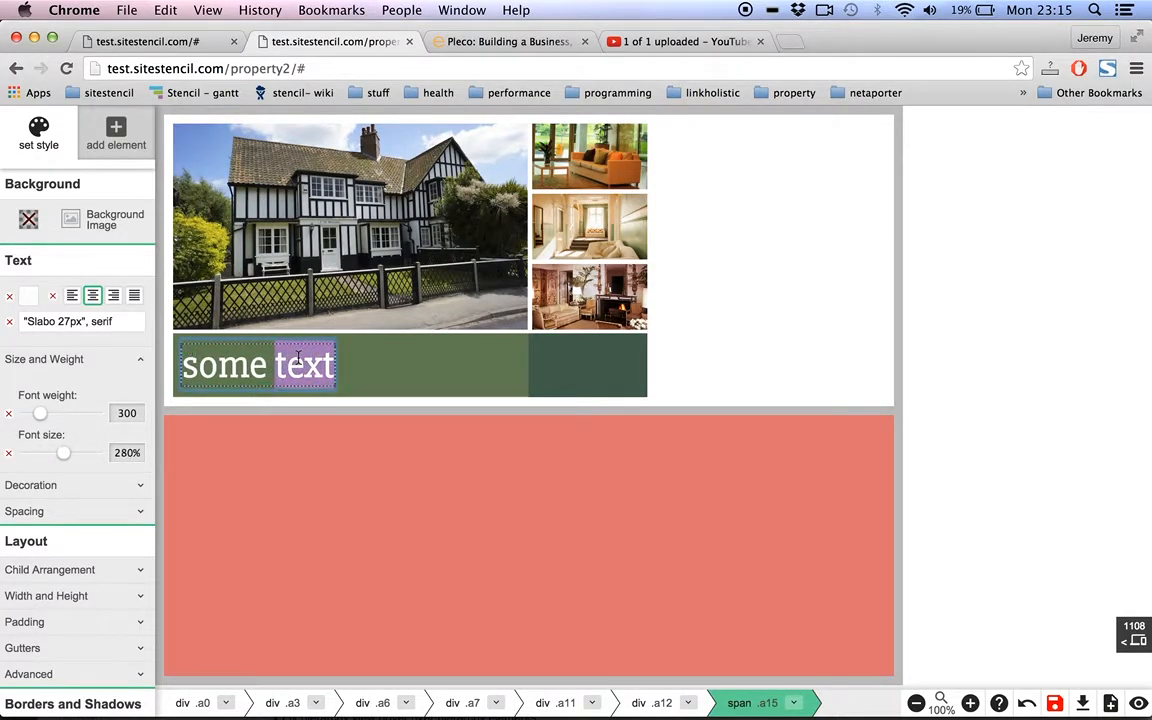
key(BackSpace)
key(BackSpace)
key(BackSpace)
key(BackSpace)
key(BackSpace)
key(BackSpace)
text(#)
key(BackSpace)
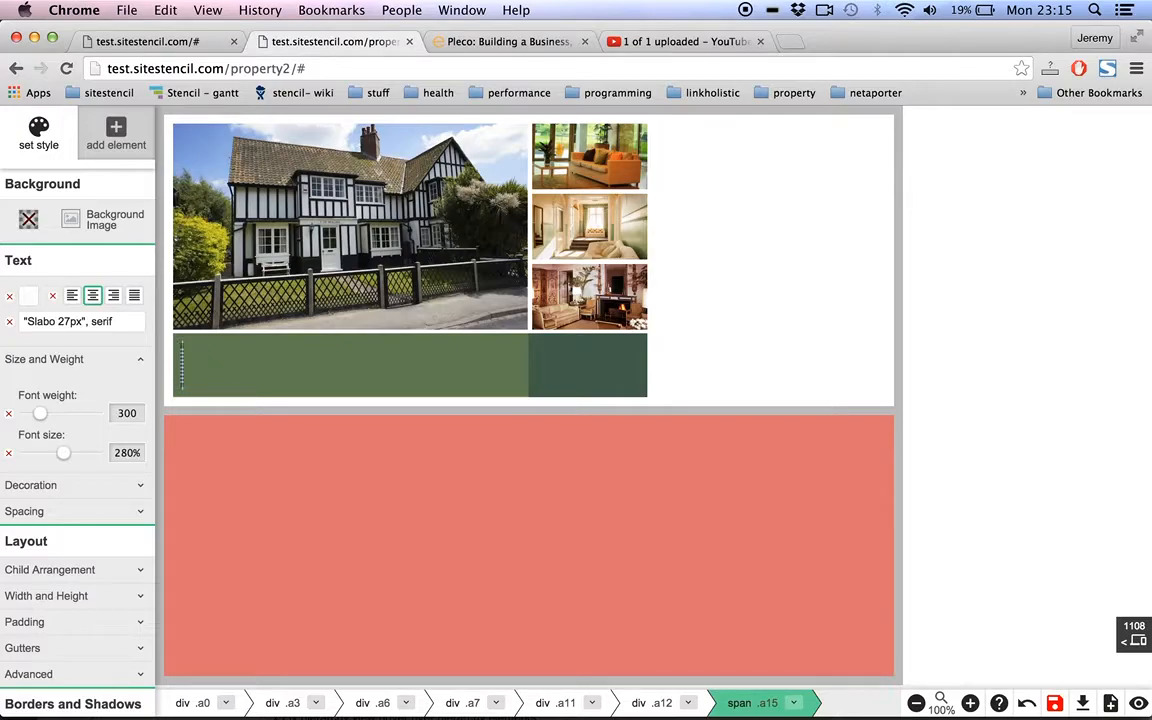
text(£750.)
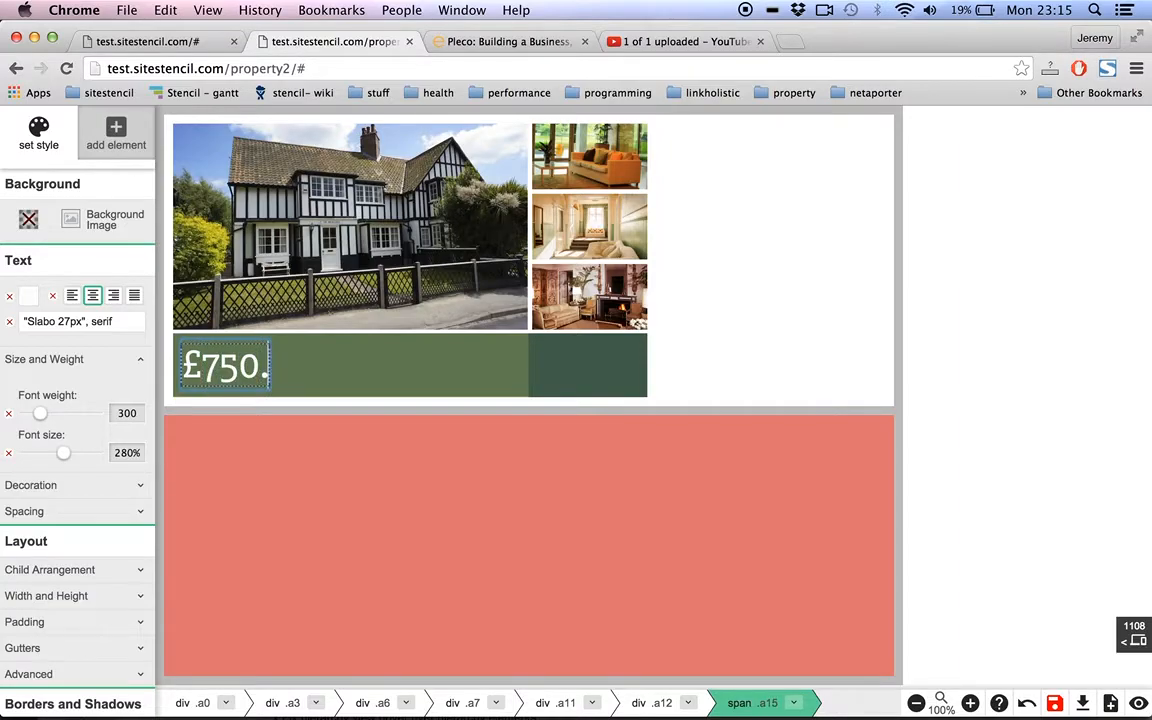
key(BackSpace)
text(,000)
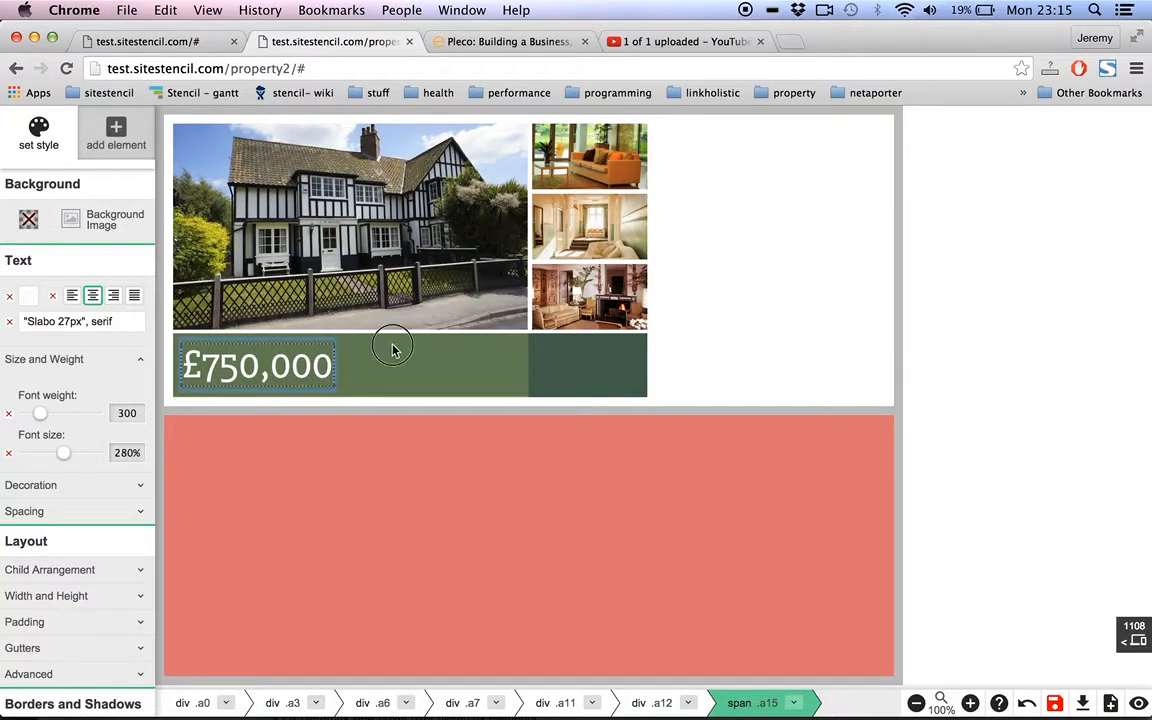
click(393, 349)
Add a simple text element inside the dark green box and centre it horizontally and vertically
click(555, 366)
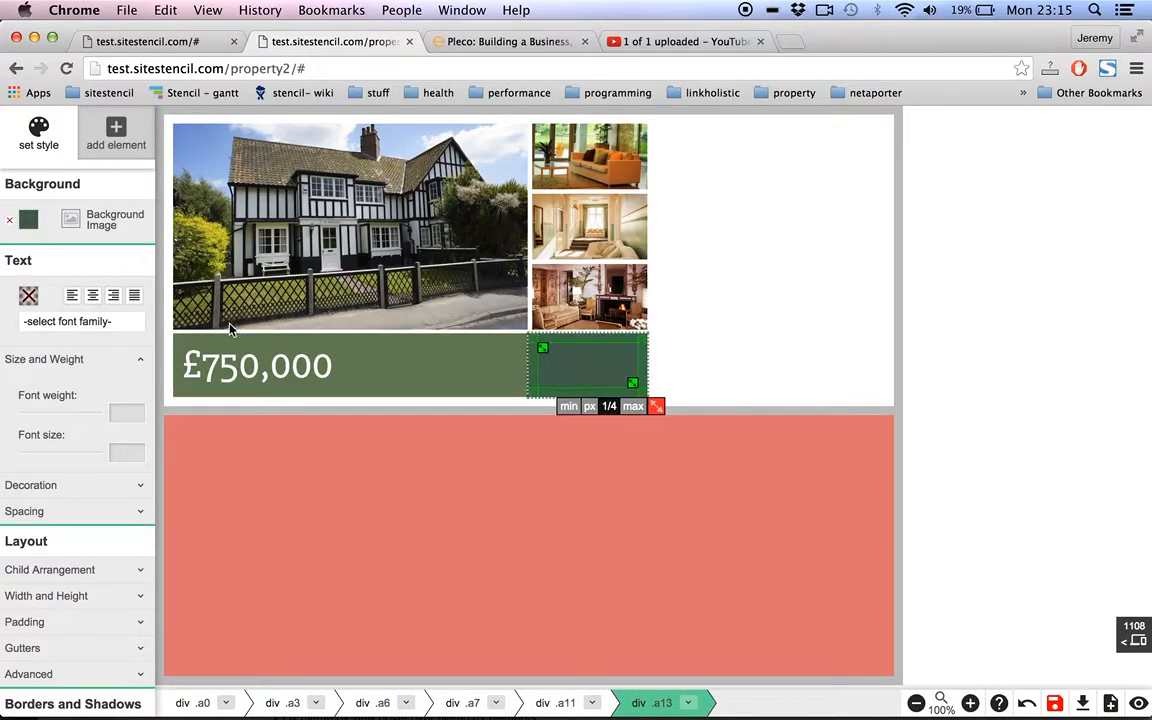
click(106, 148)
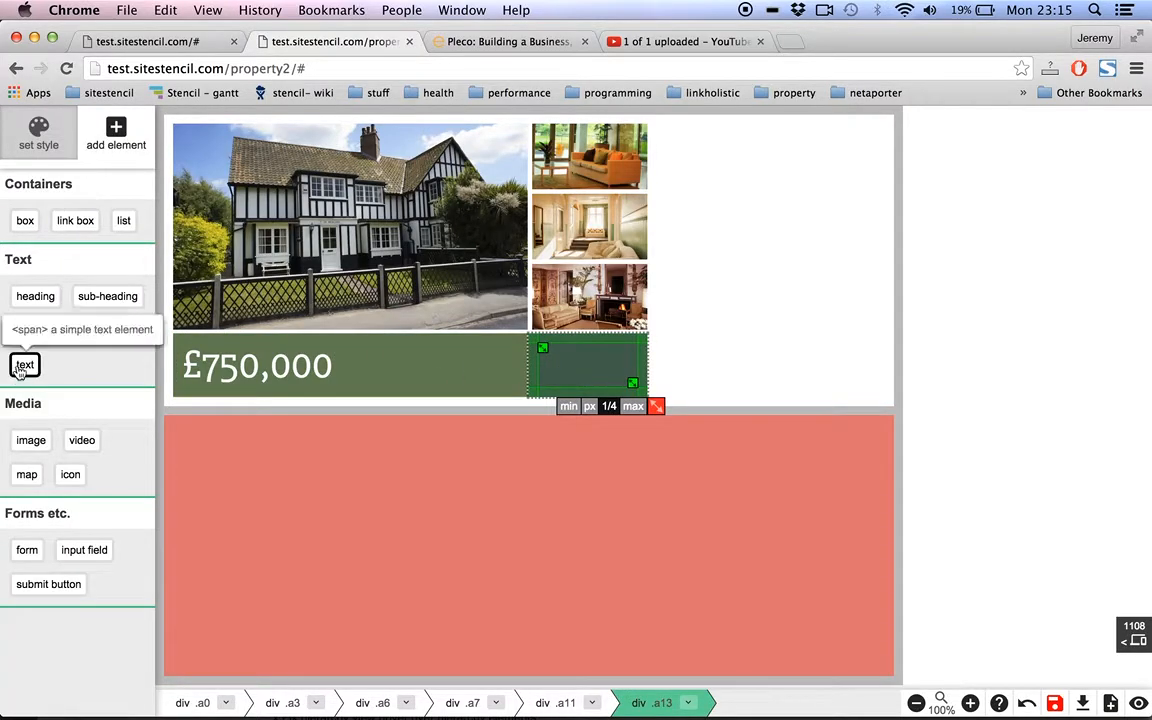
click(564, 360)
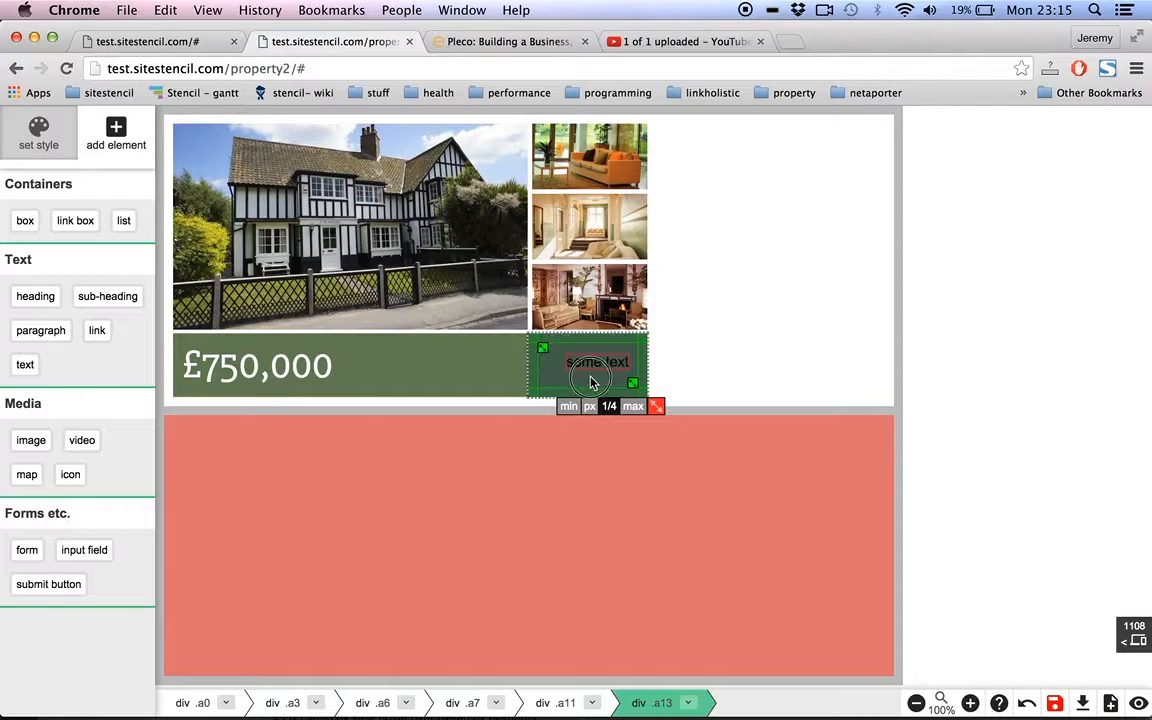
click(575, 350)
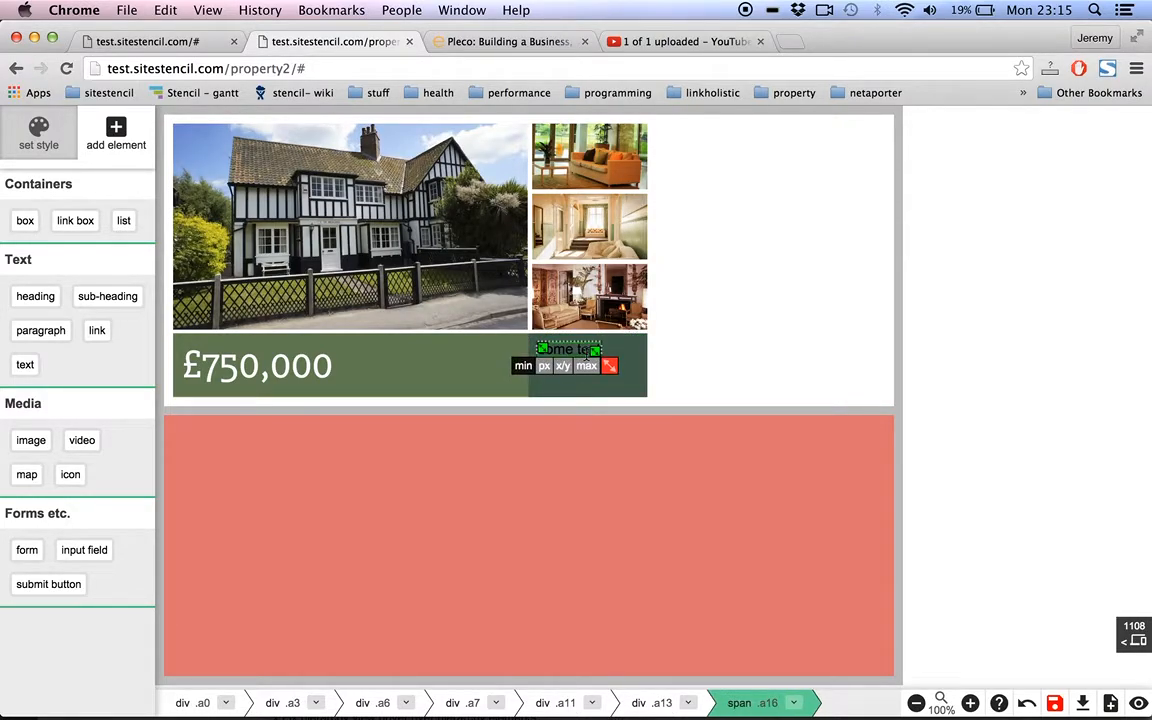
key(c)
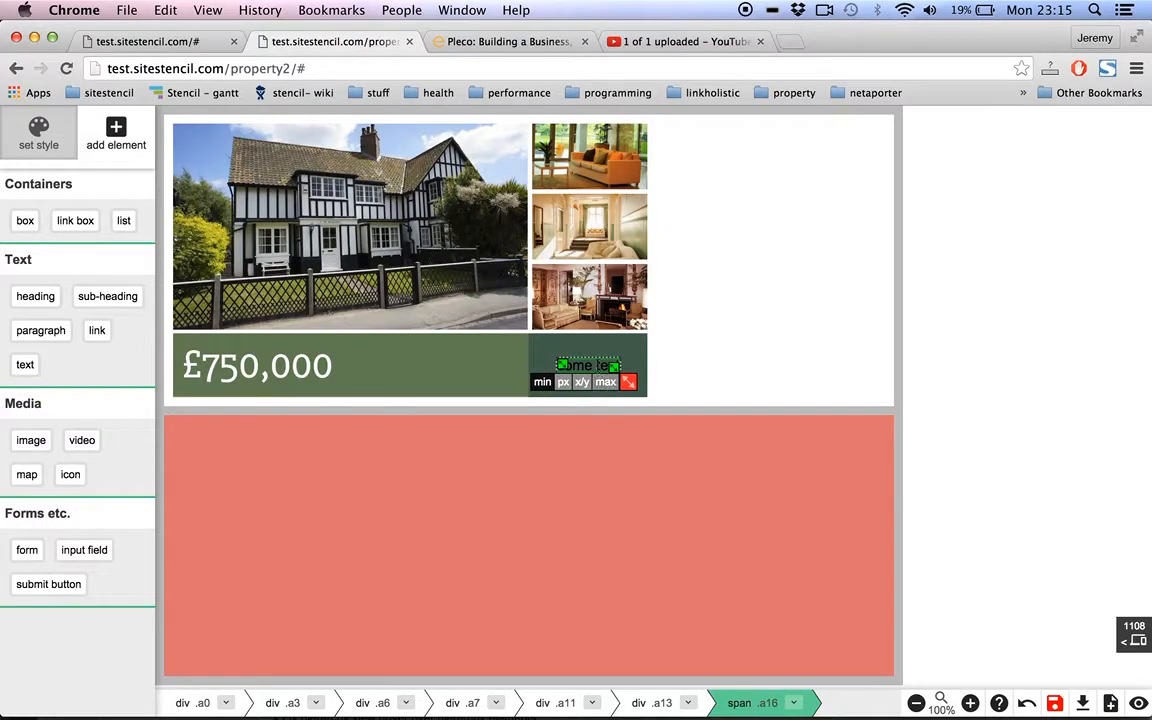
Replace the placeholder text in the dark green box with "A beautiful house with garden"
double_click(588, 362)
text(A beautiful house)
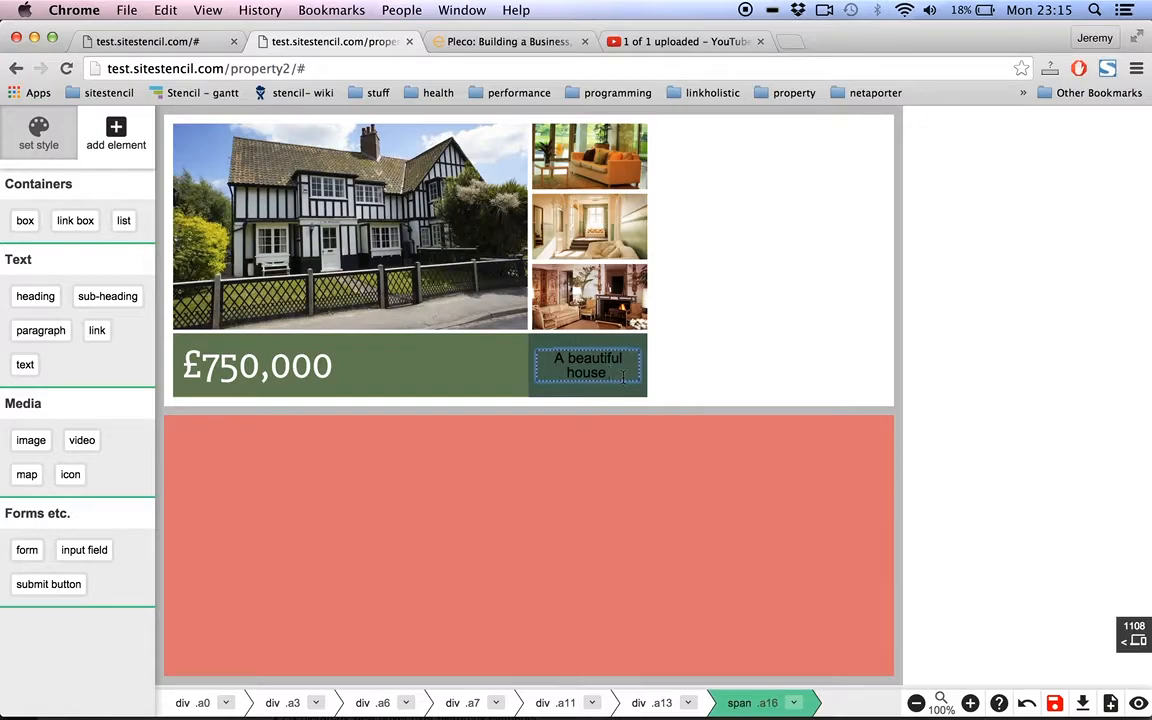
text(with garden)
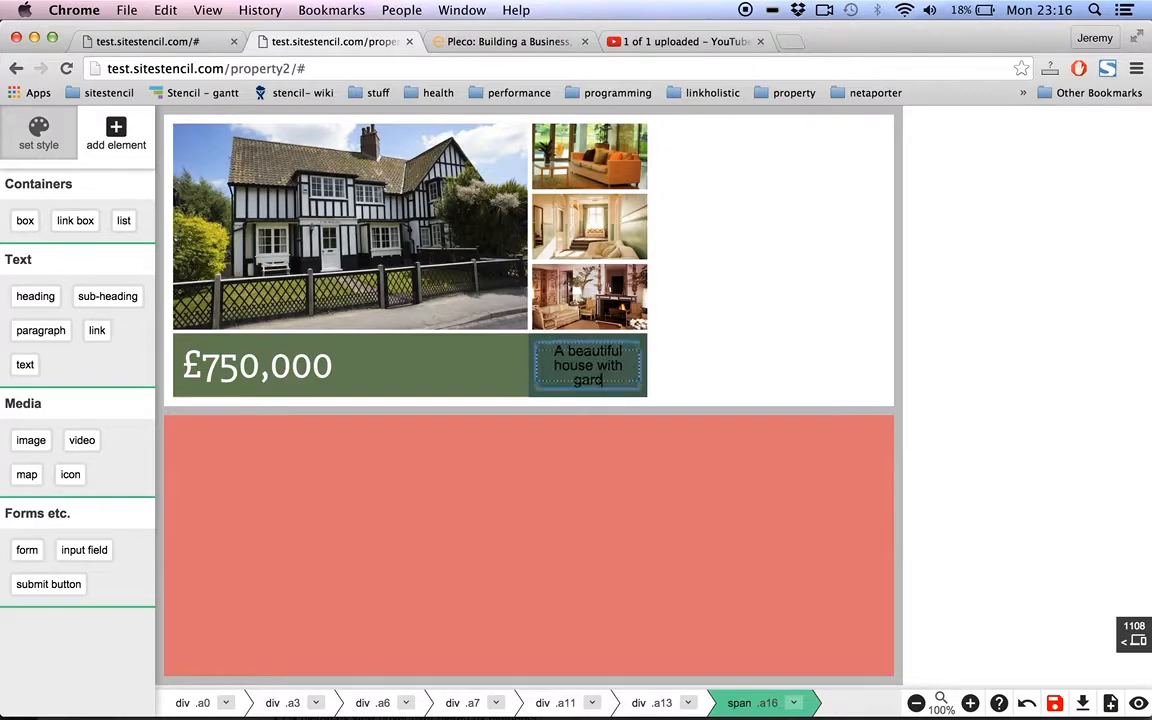
click(732, 395)
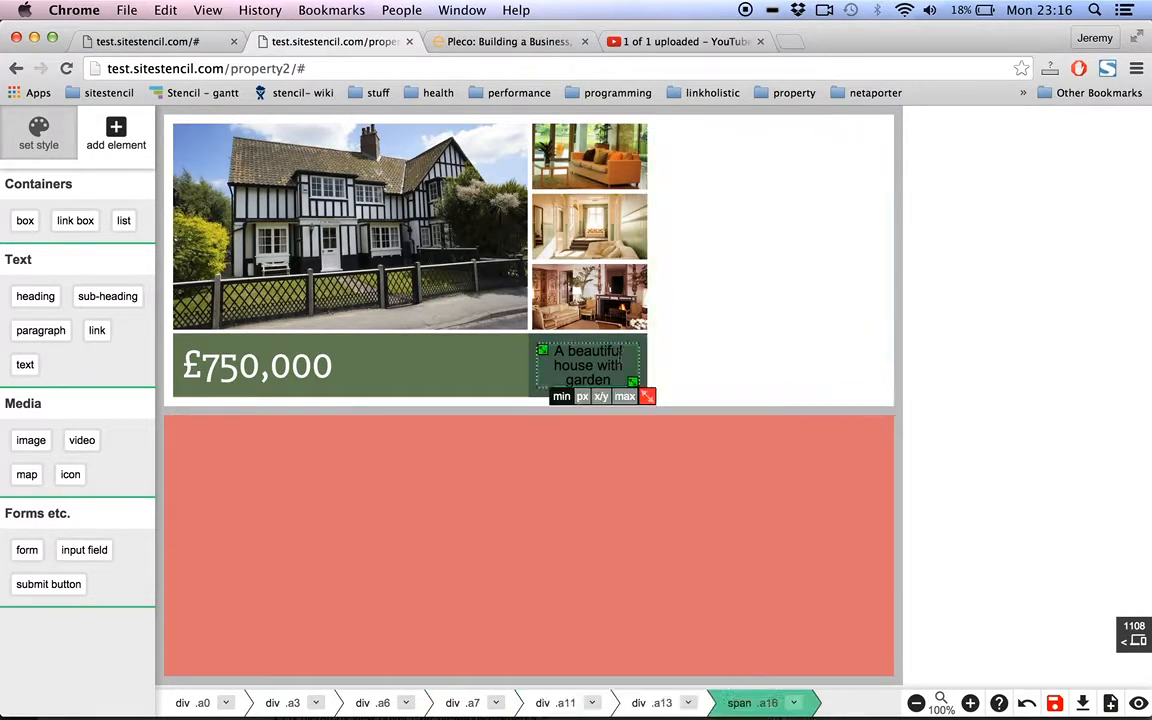
Set the colour of the text in the dark green box to white
click(39, 148)
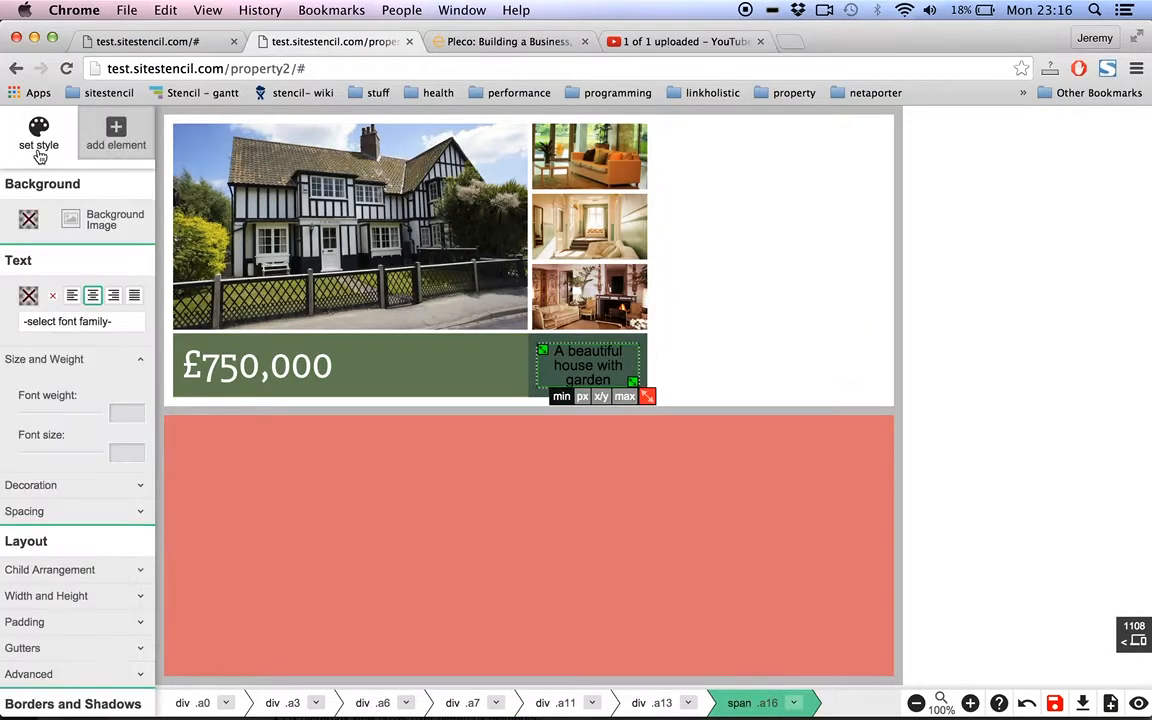
click(28, 299)
click(74, 381)
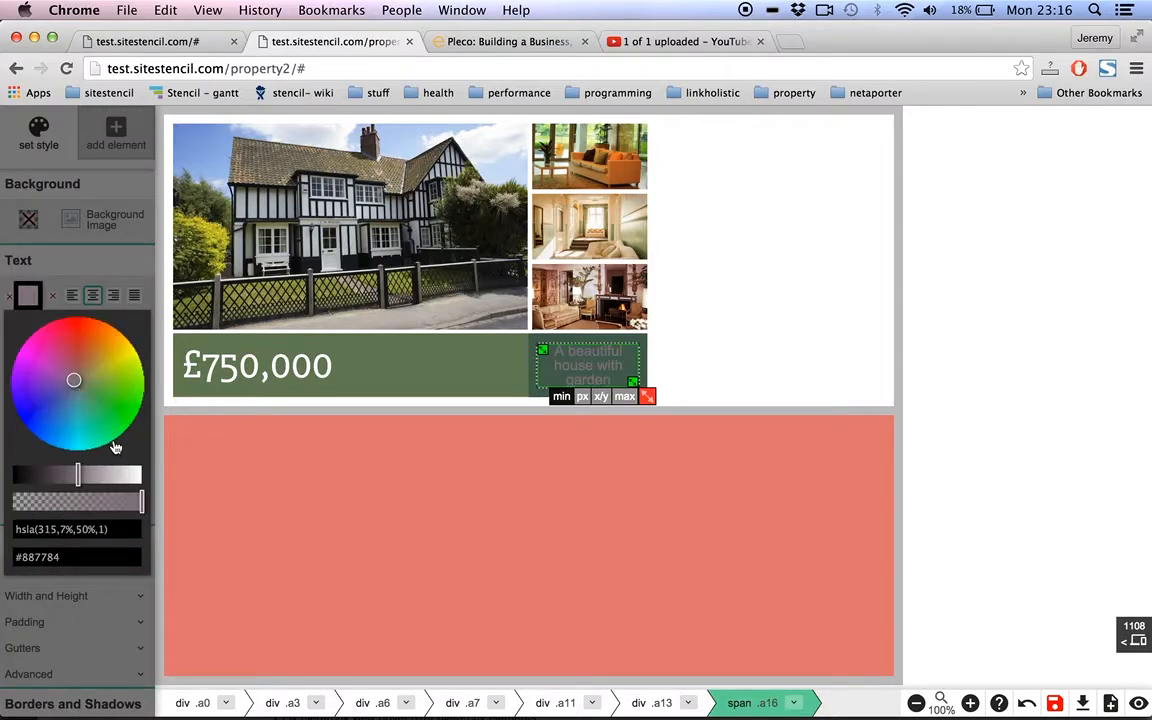
click(142, 470)
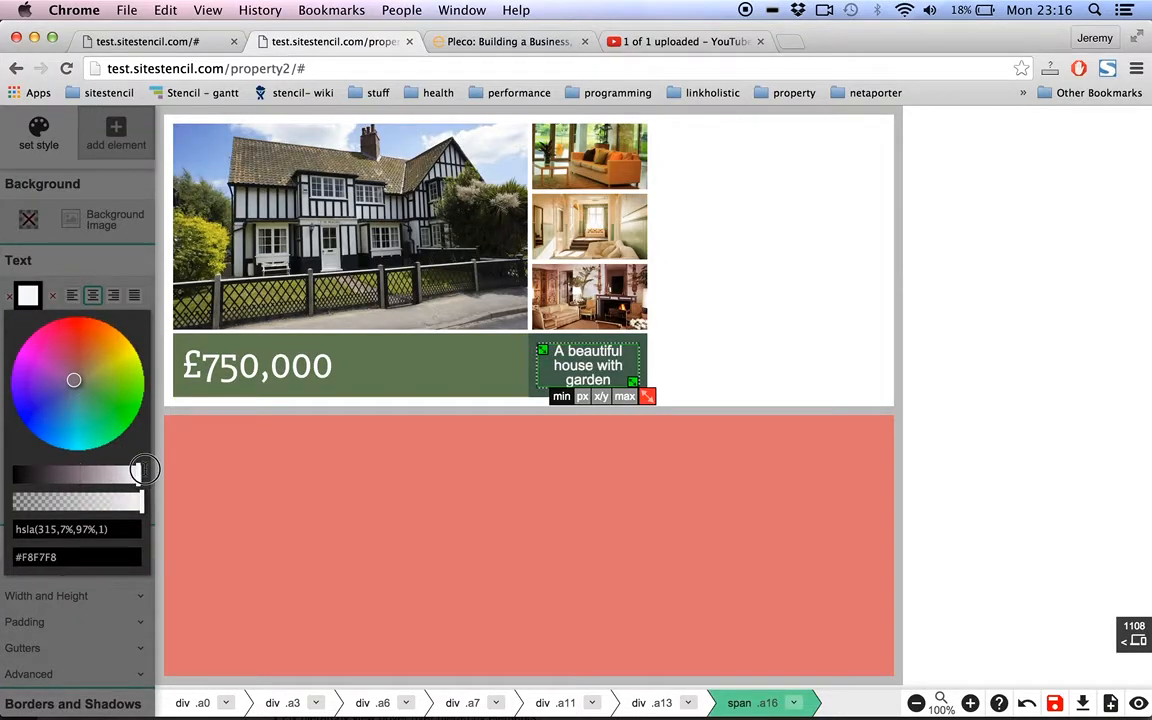
click(92, 262)
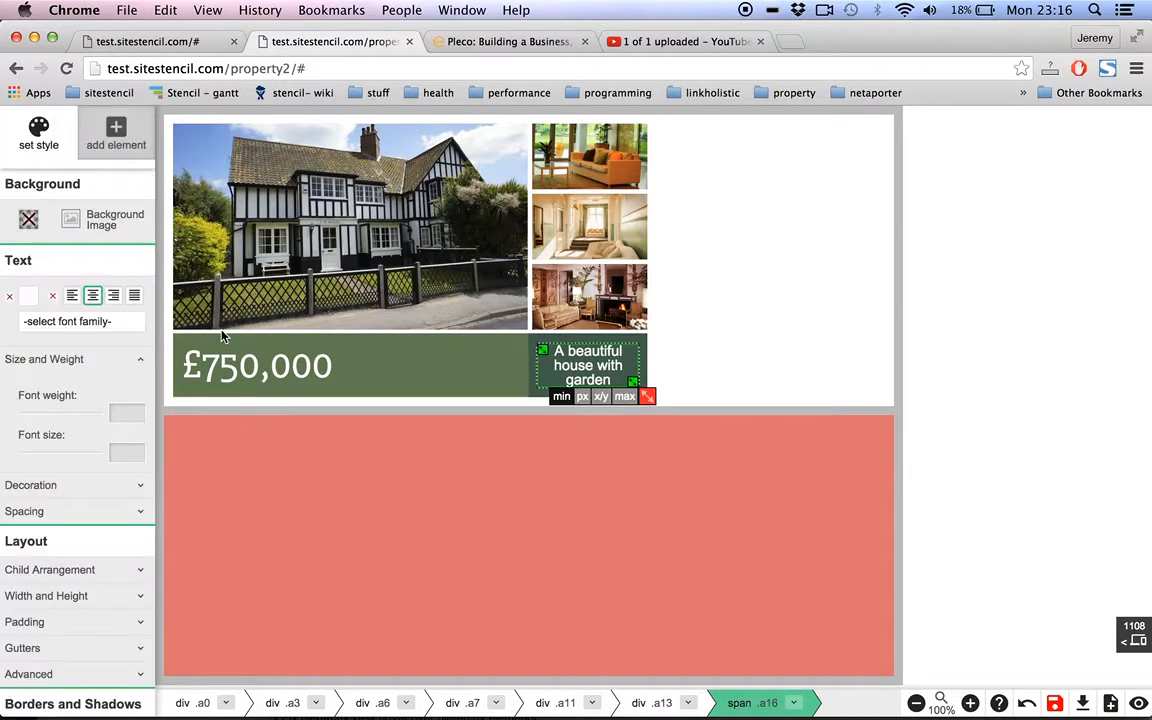
Set the font family of the dark green box's text to Josefin Slab
click(62, 324)
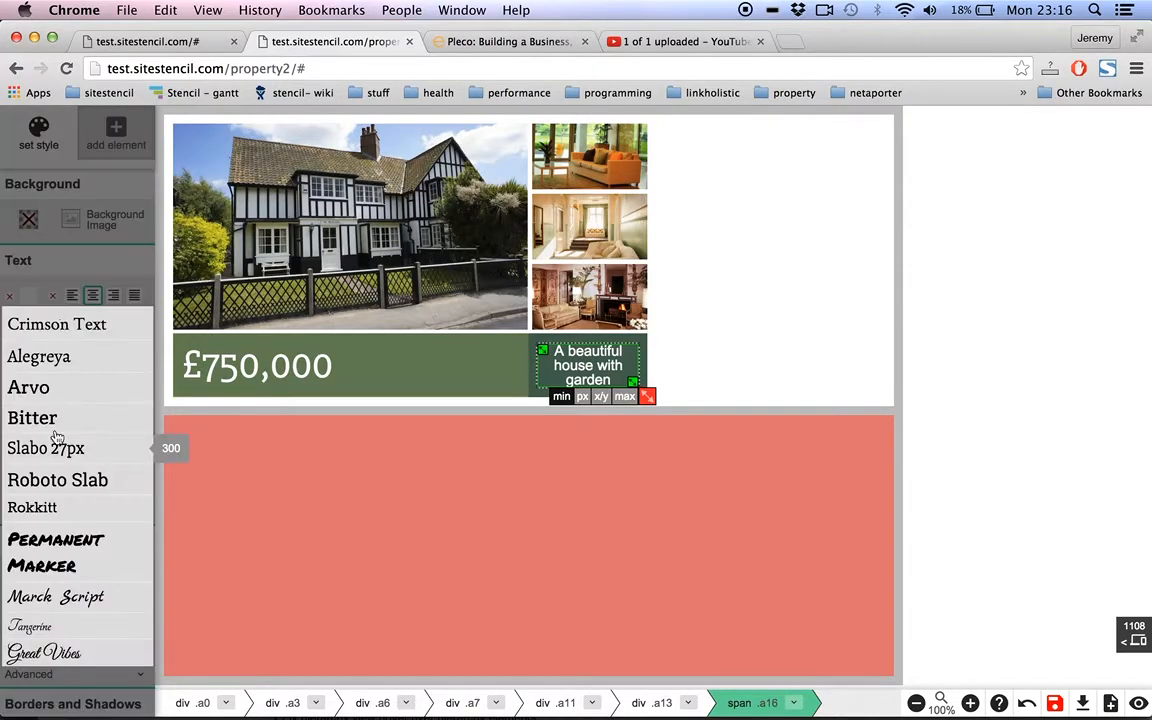
scroll(62, 450, up, 3)
scroll(62, 449, up, 6)
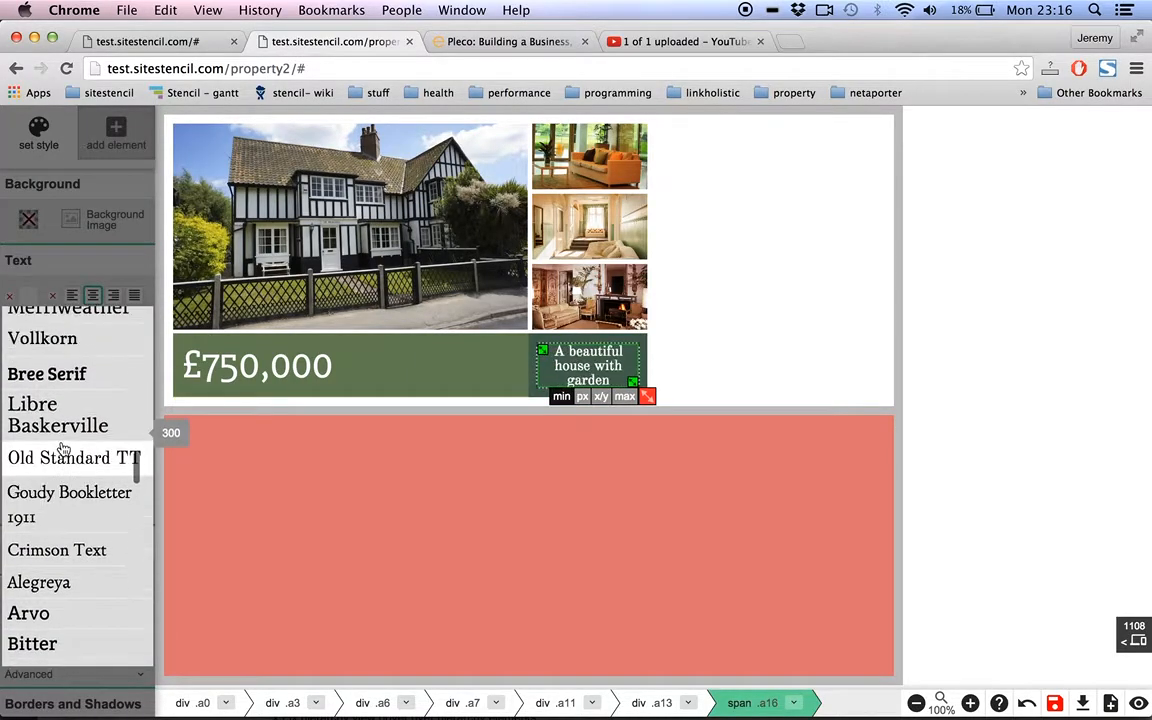
scroll(62, 449, up, 2)
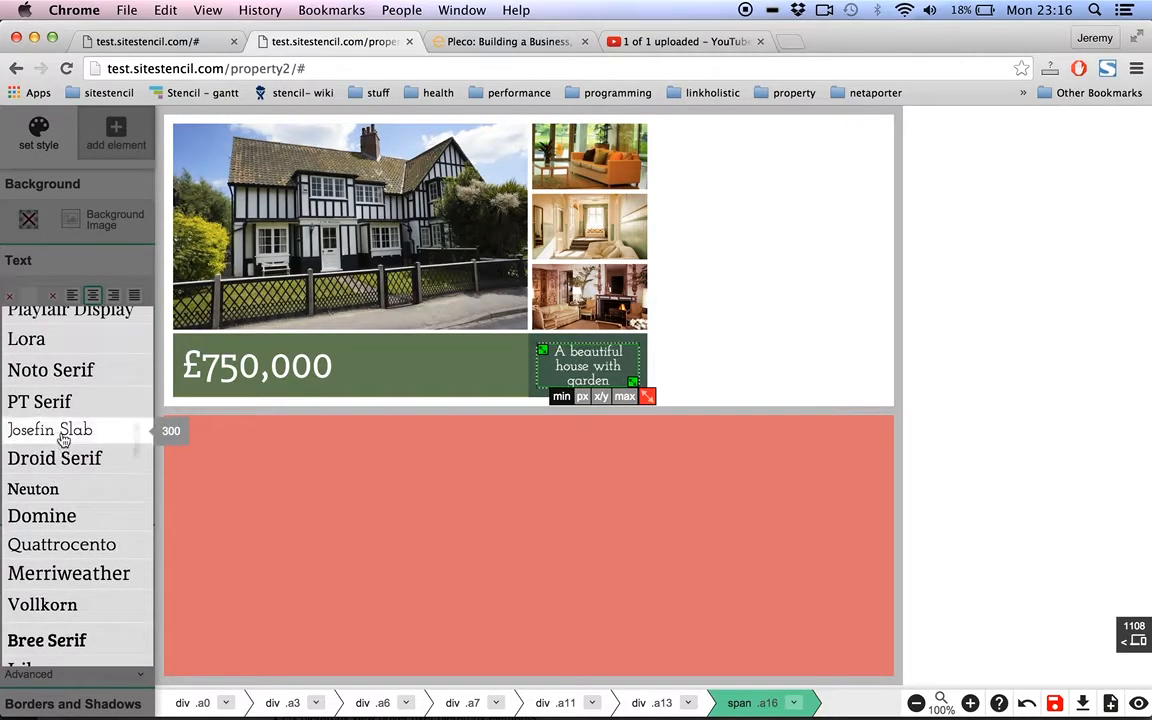
click(52, 430)
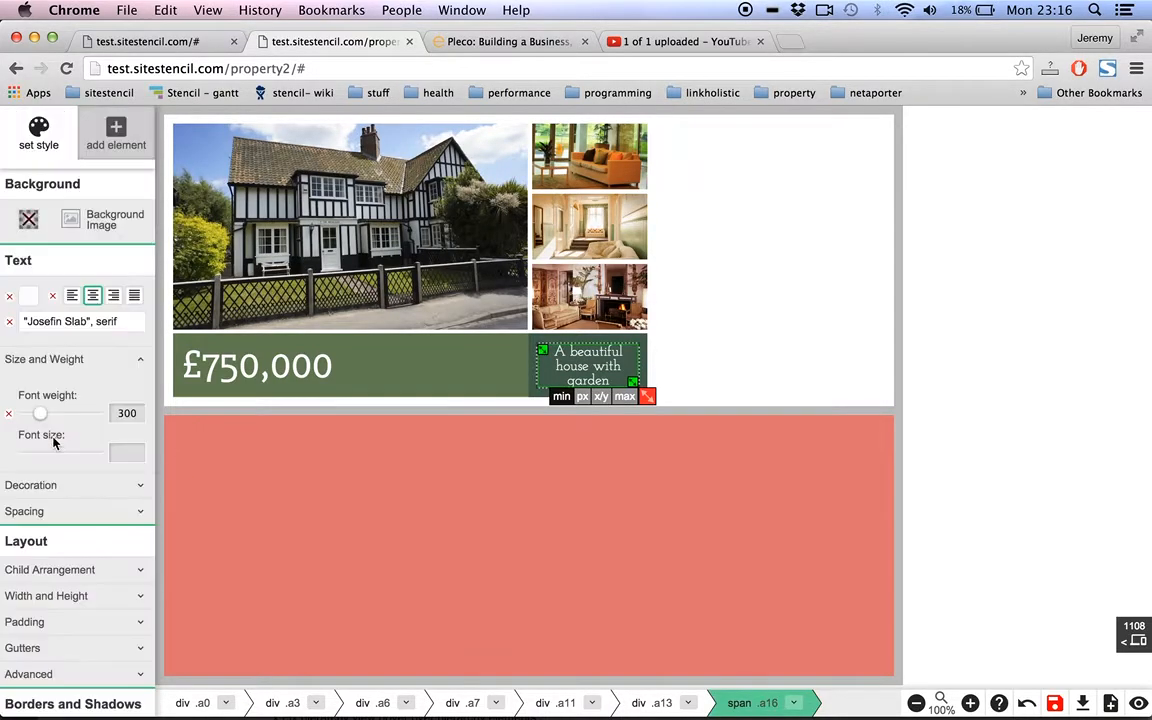
click(668, 364)
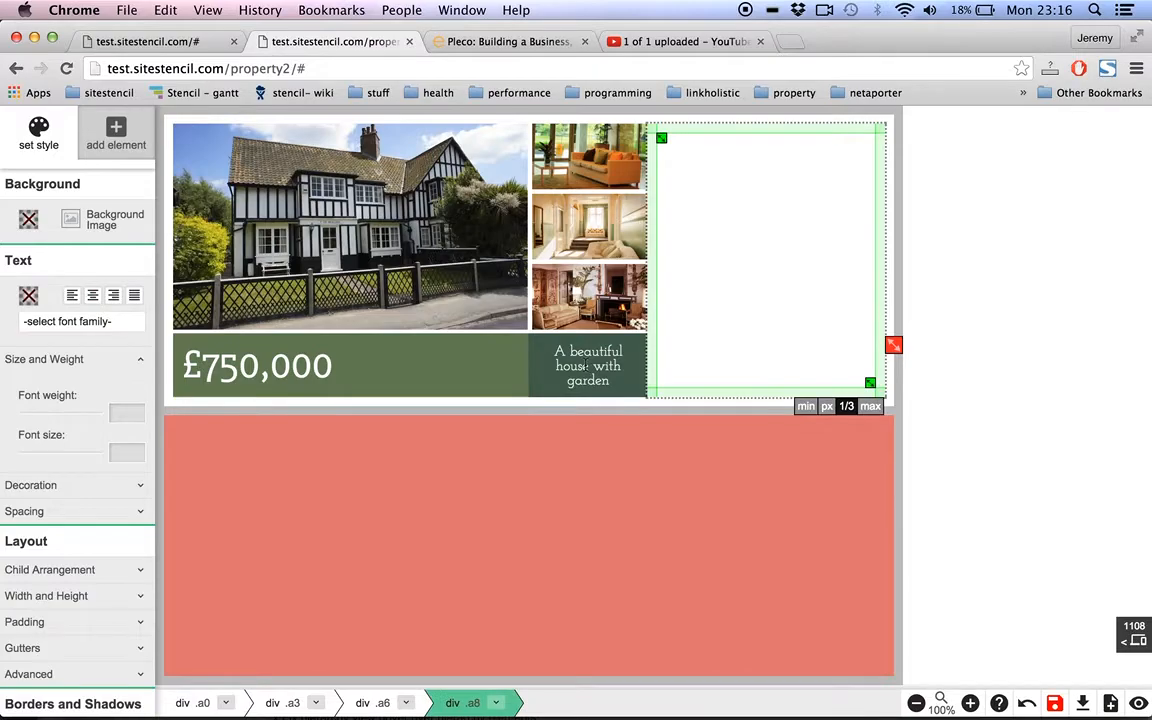
Preview the page, compare it with the reference property listing in Safari, and return to Chrome
click(586, 366)
key(p)
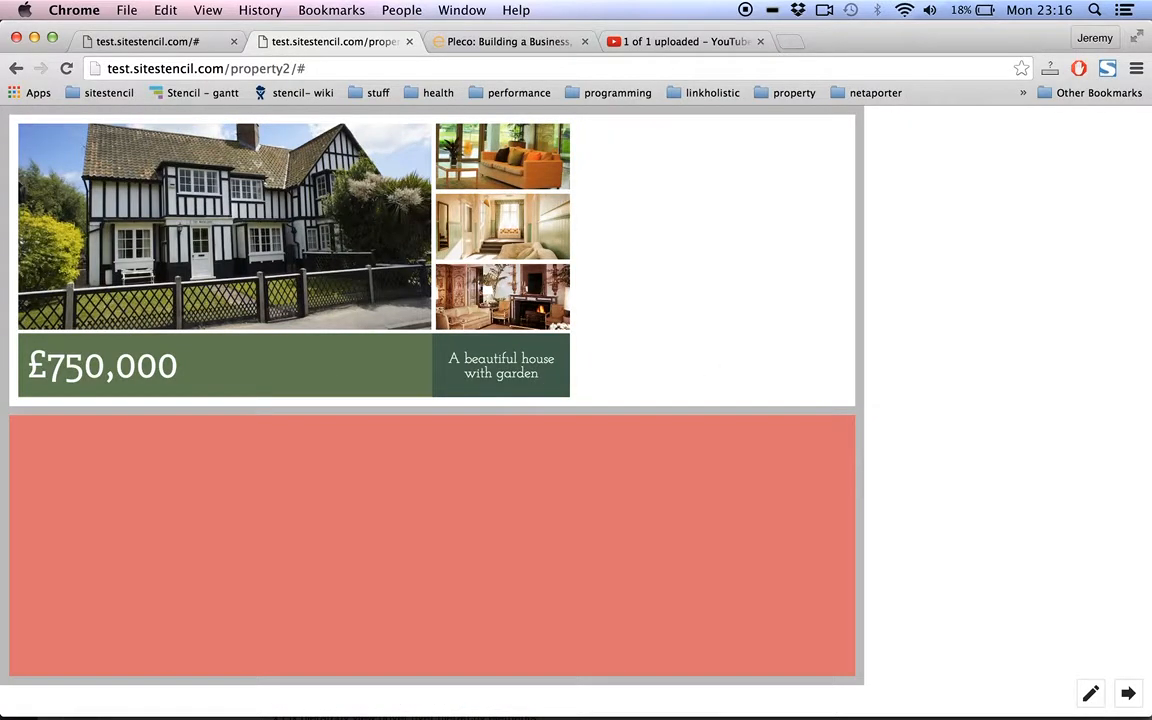
key(super+Tab)
key(super+Tab)
key(super+Tab)
key(super+Tab)
key(super+Tab)
key(super+Tab)
key(super+Tab)
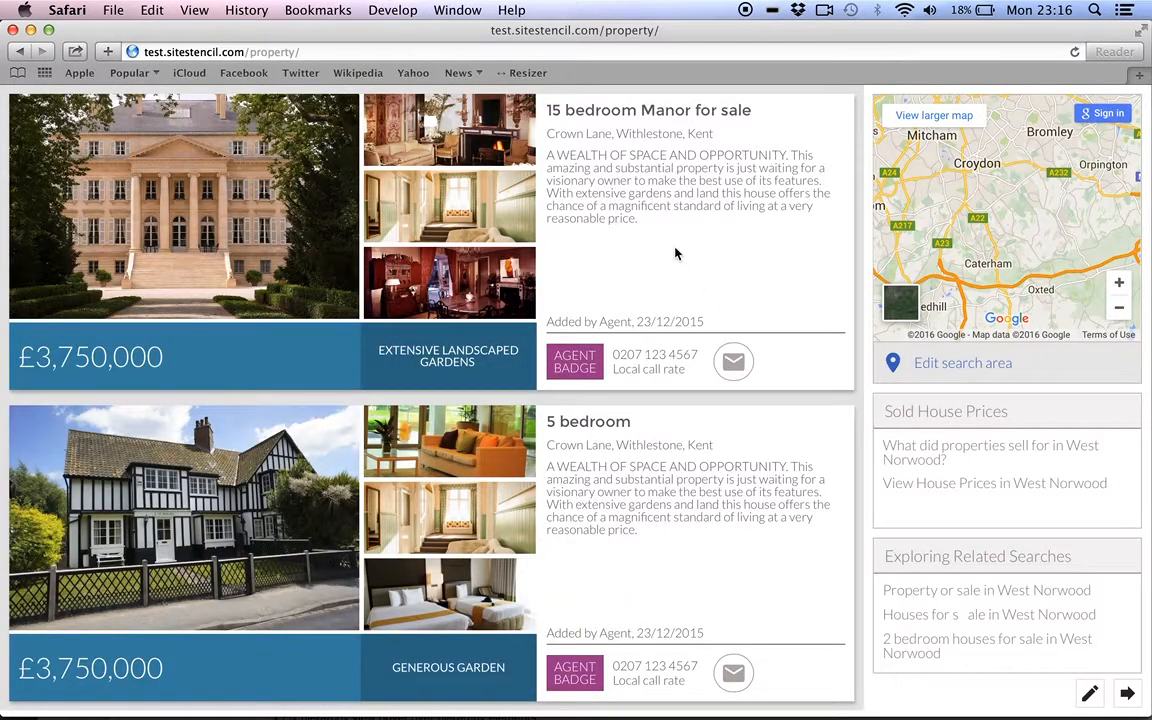
key(super+Tab)
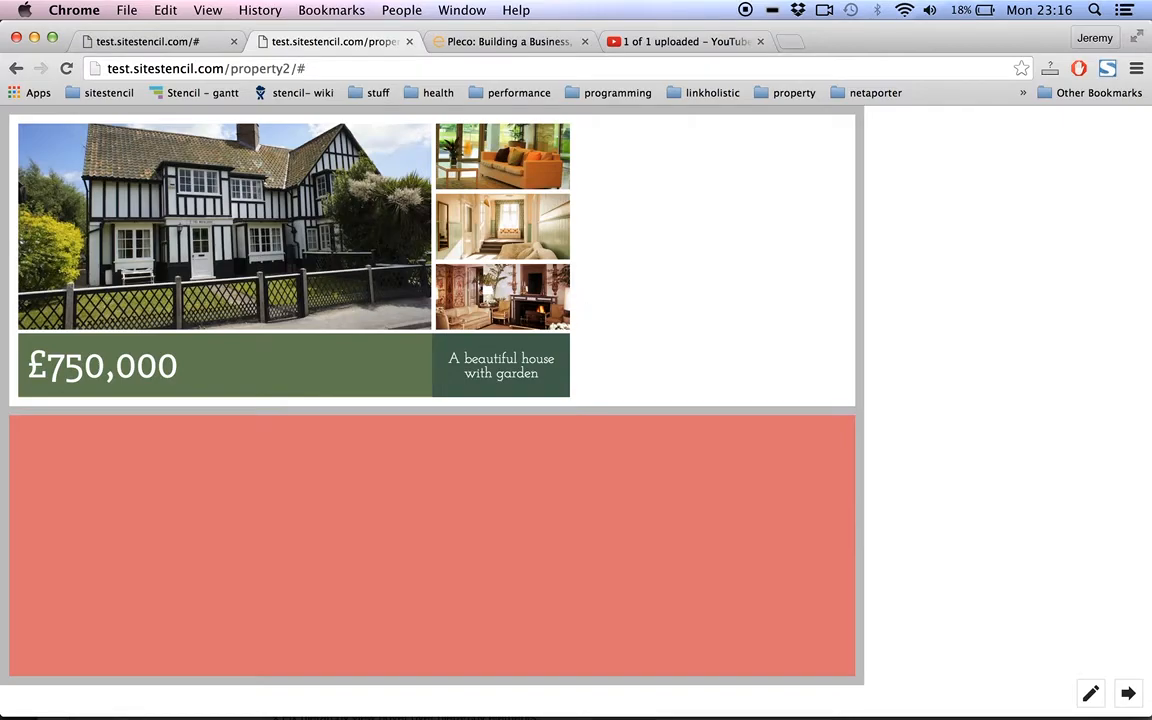
Add a sub-heading at the top of the empty white details box beside the room photos
click(728, 283)
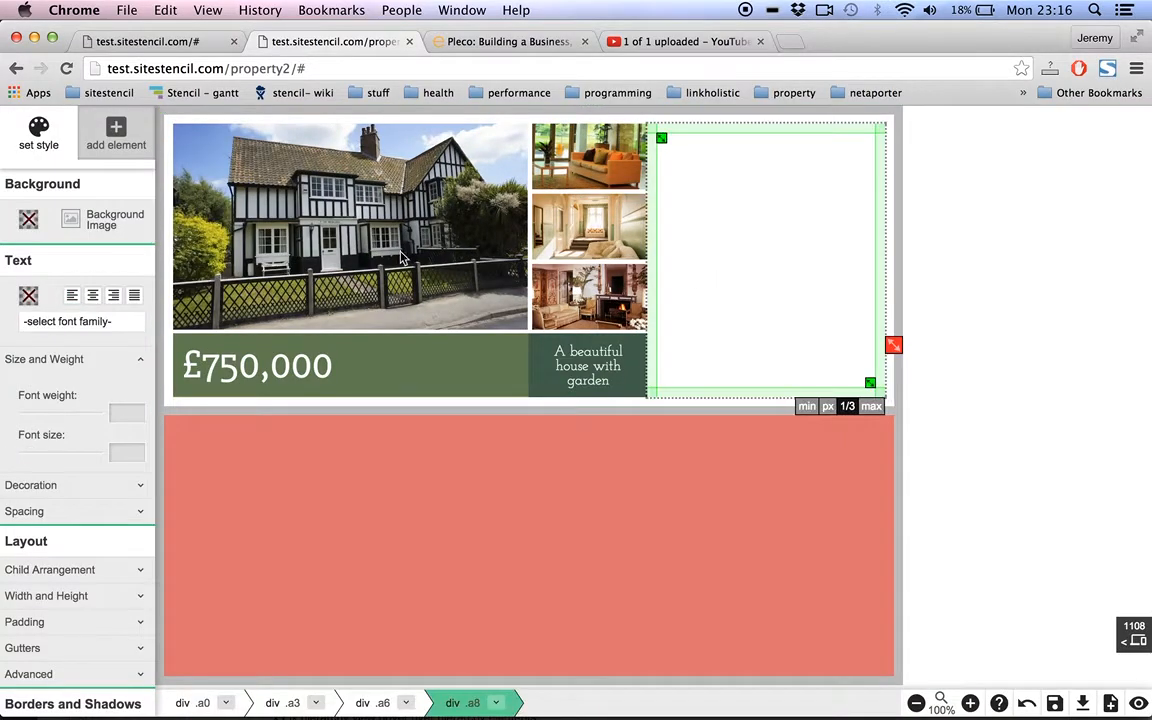
click(100, 125)
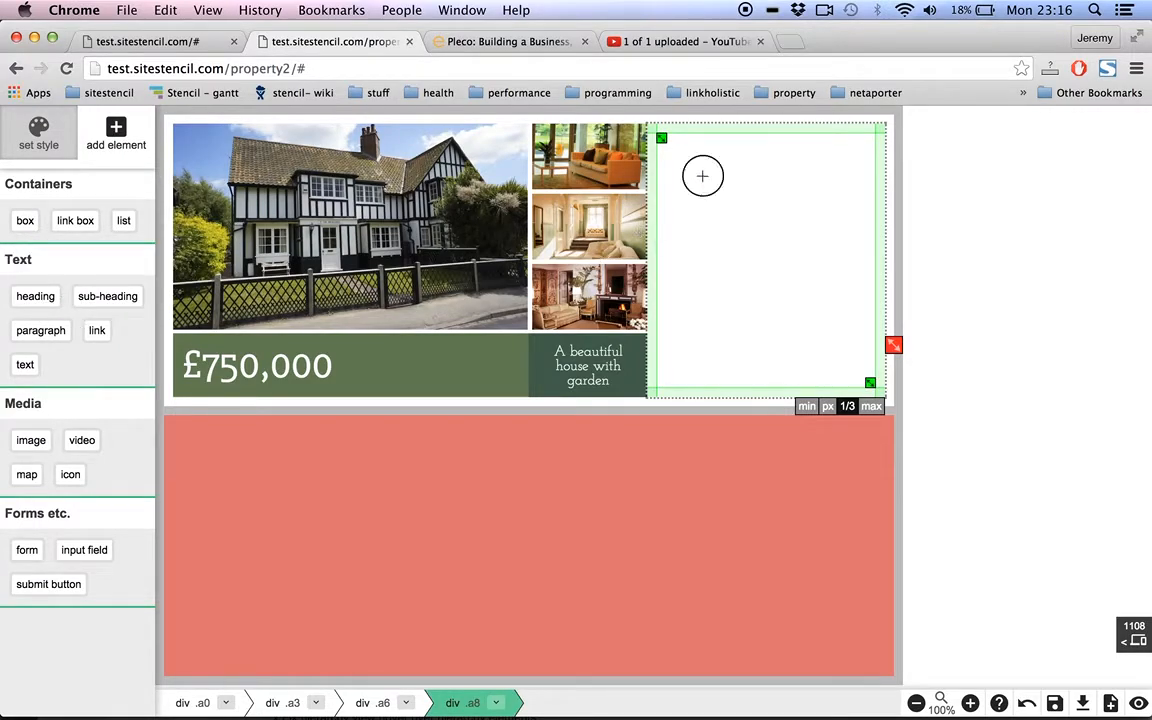
drag(667, 150, 925, 187)
click(791, 156)
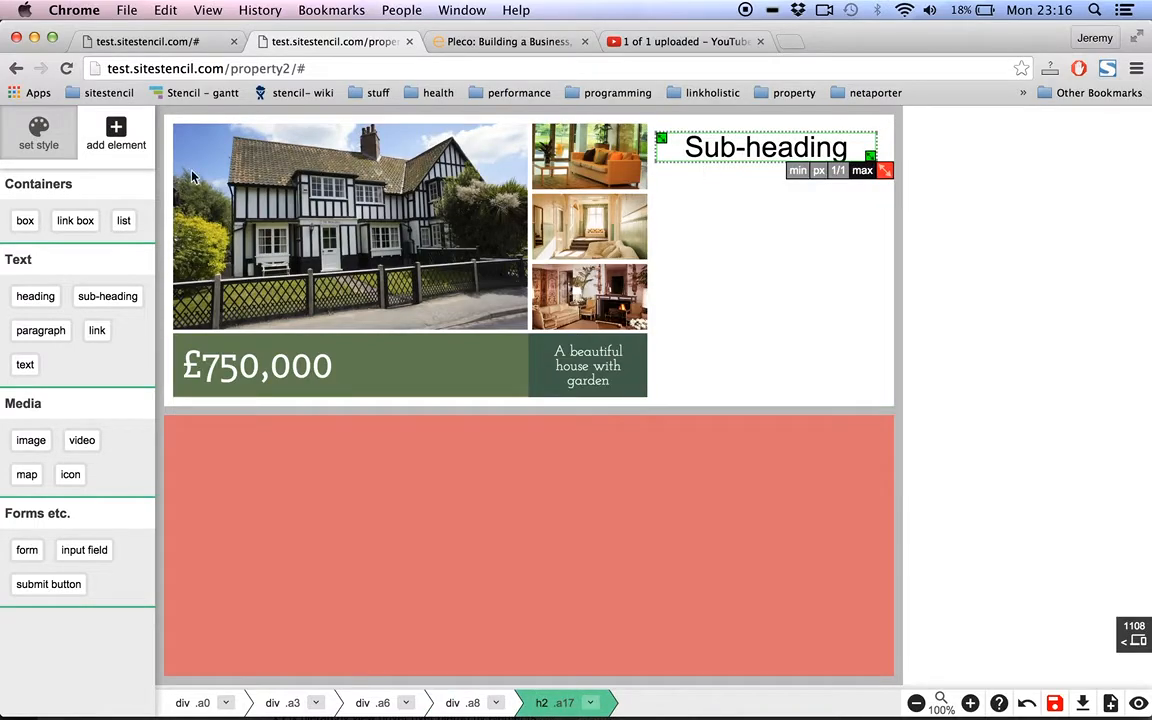
Align the sub-heading's text to the left and set its font size to 130%
click(38, 132)
click(72, 296)
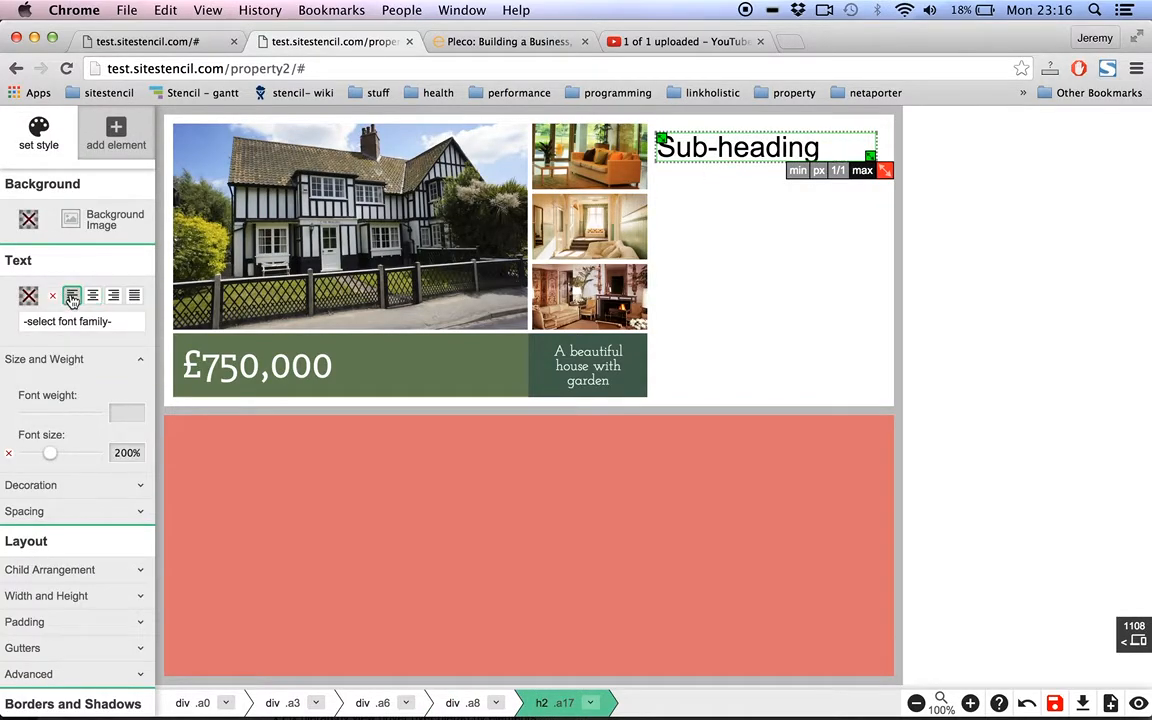
drag(47, 455, 36, 455)
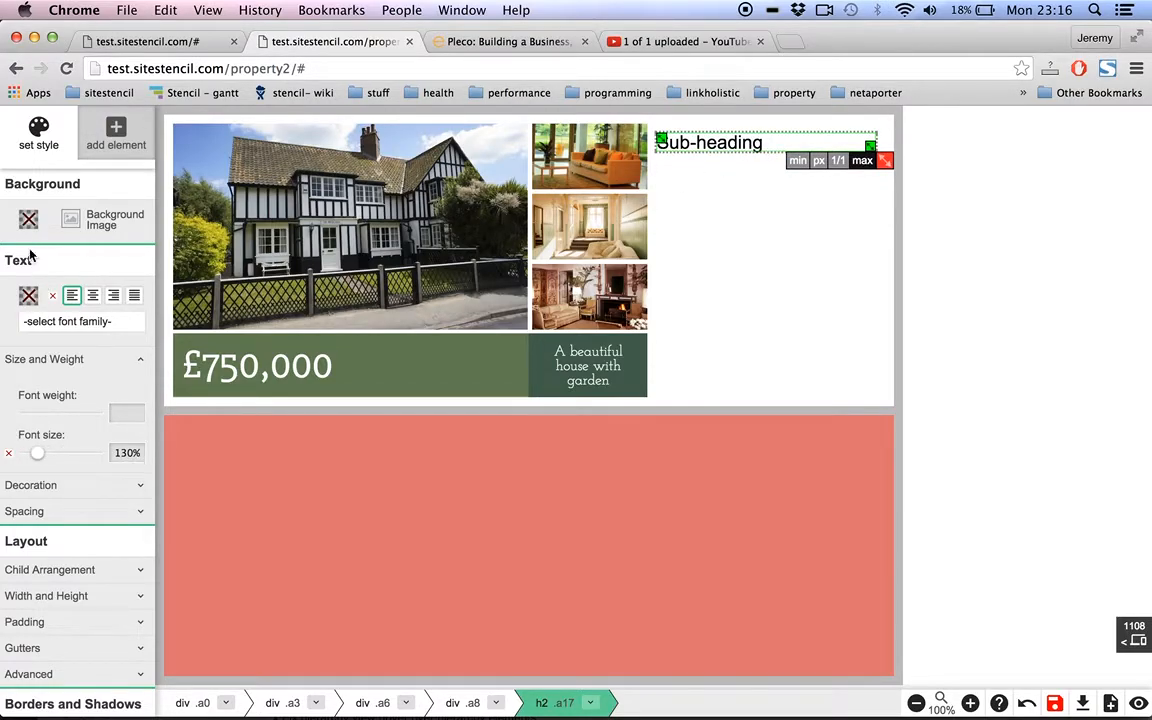
Set the sub-heading's text colour to dark grey
click(28, 295)
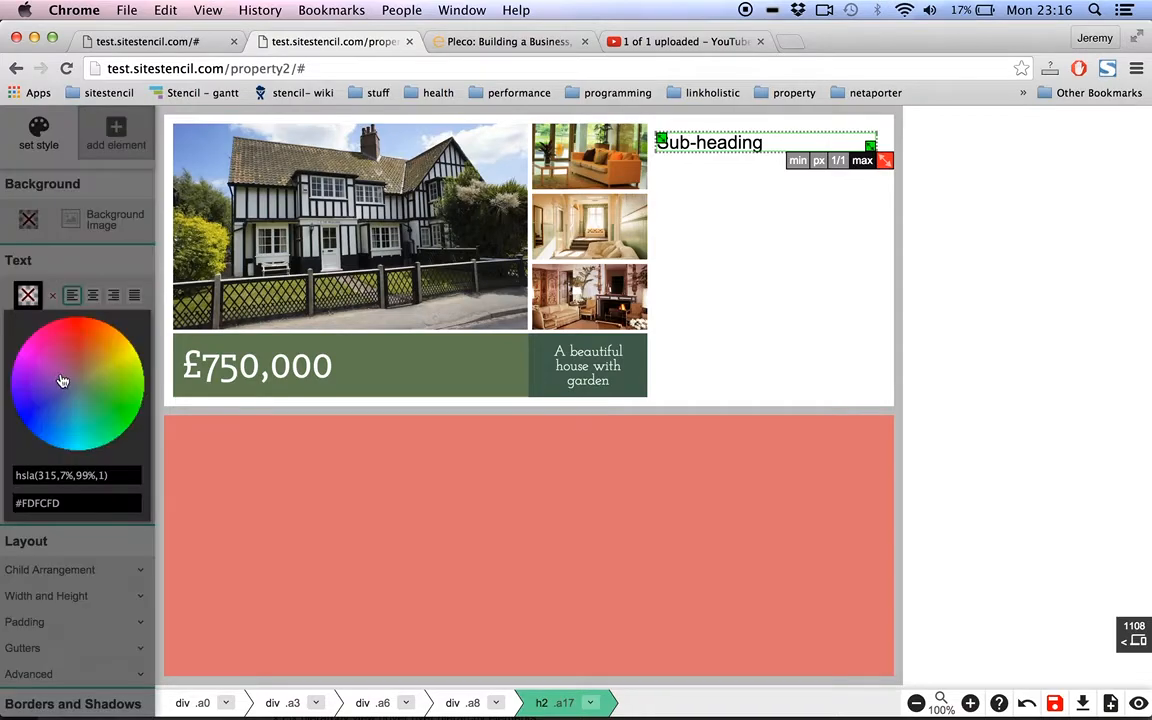
click(83, 388)
click(55, 476)
drag(55, 476, 47, 476)
click(83, 264)
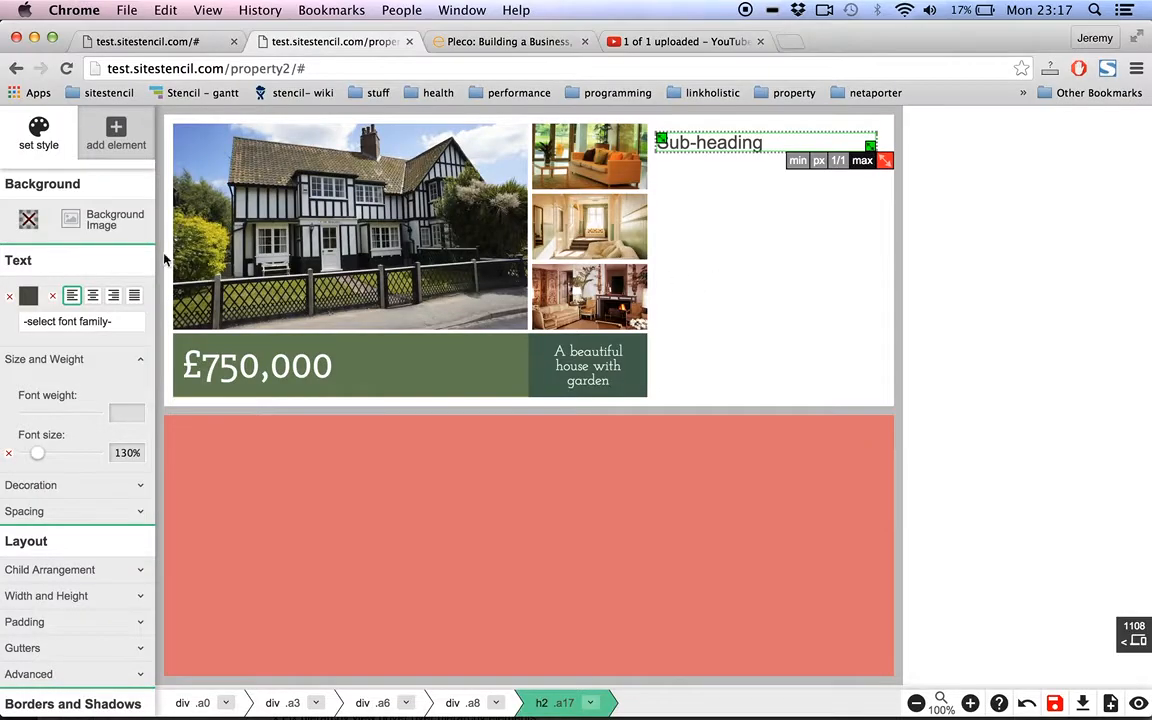
Add a paragraph below the sub-heading and set the details box's text colour to a medium grey
click(97, 133)
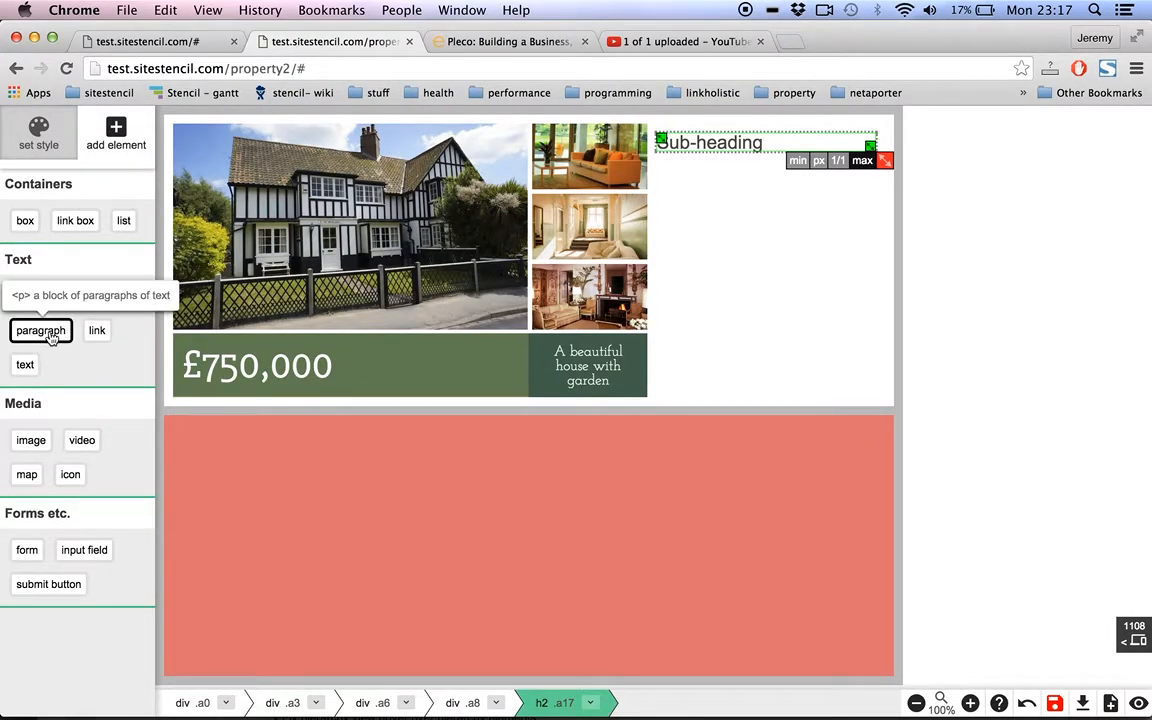
mouse_move(663, 173)
mouse_down()
mouse_move(789, 242)
mouse_move(920, 255)
mouse_up()
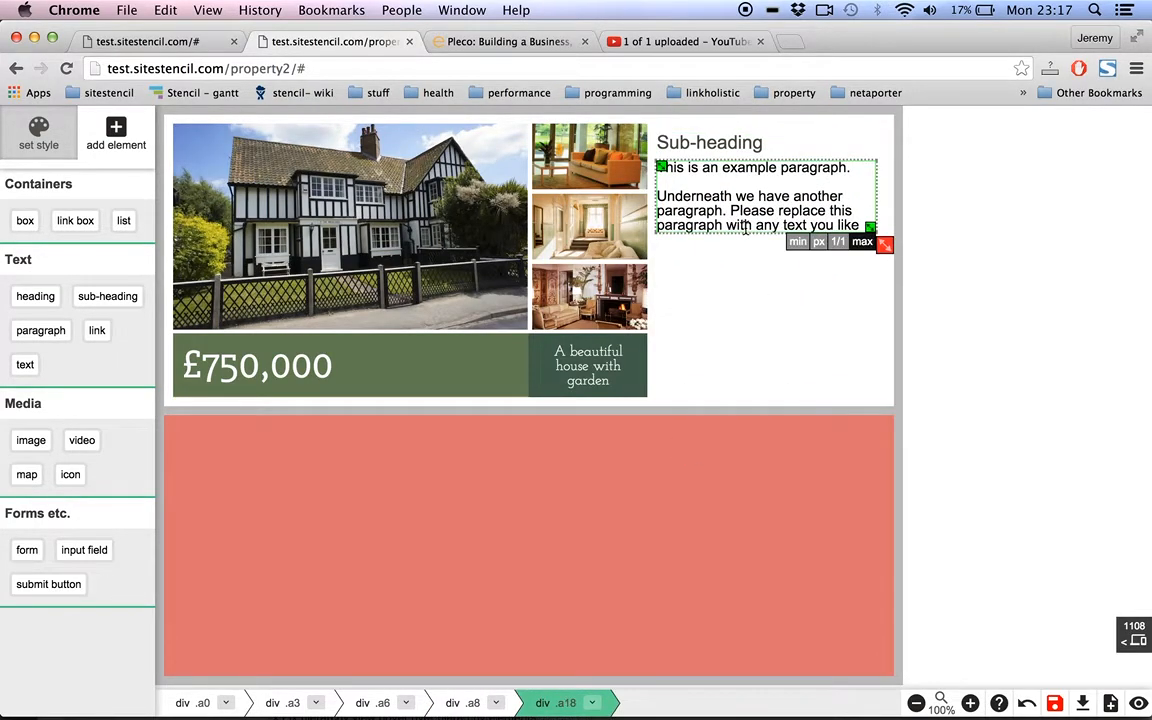
click(38, 130)
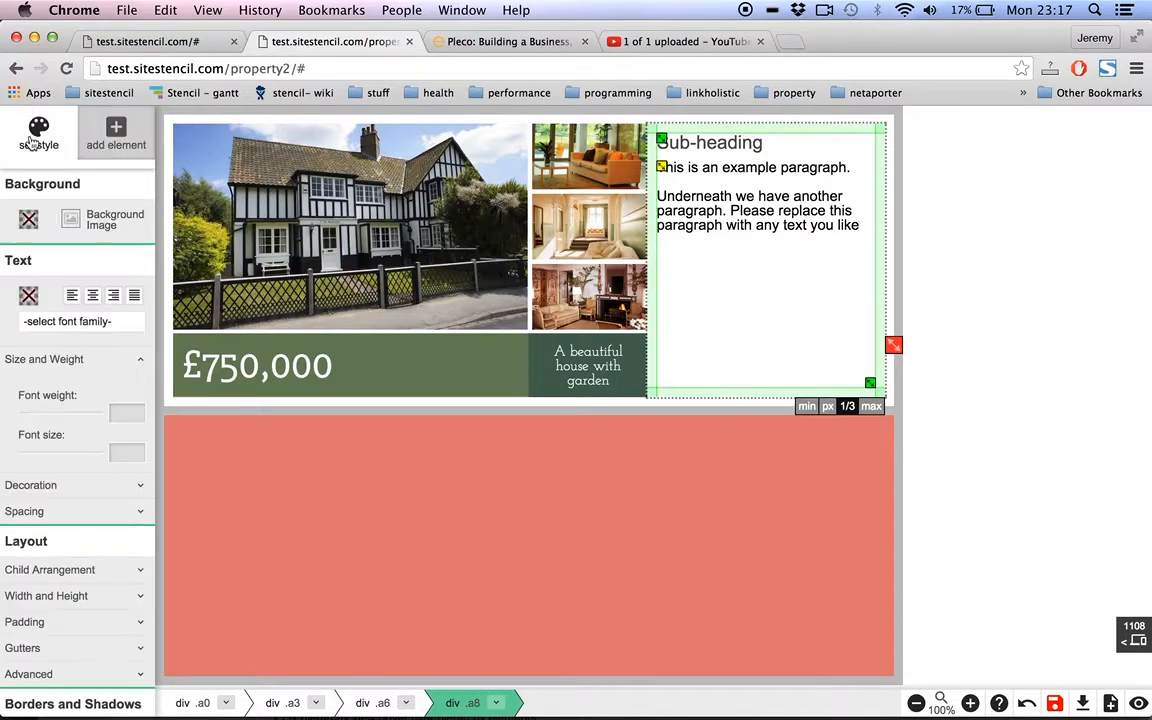
click(28, 295)
click(75, 383)
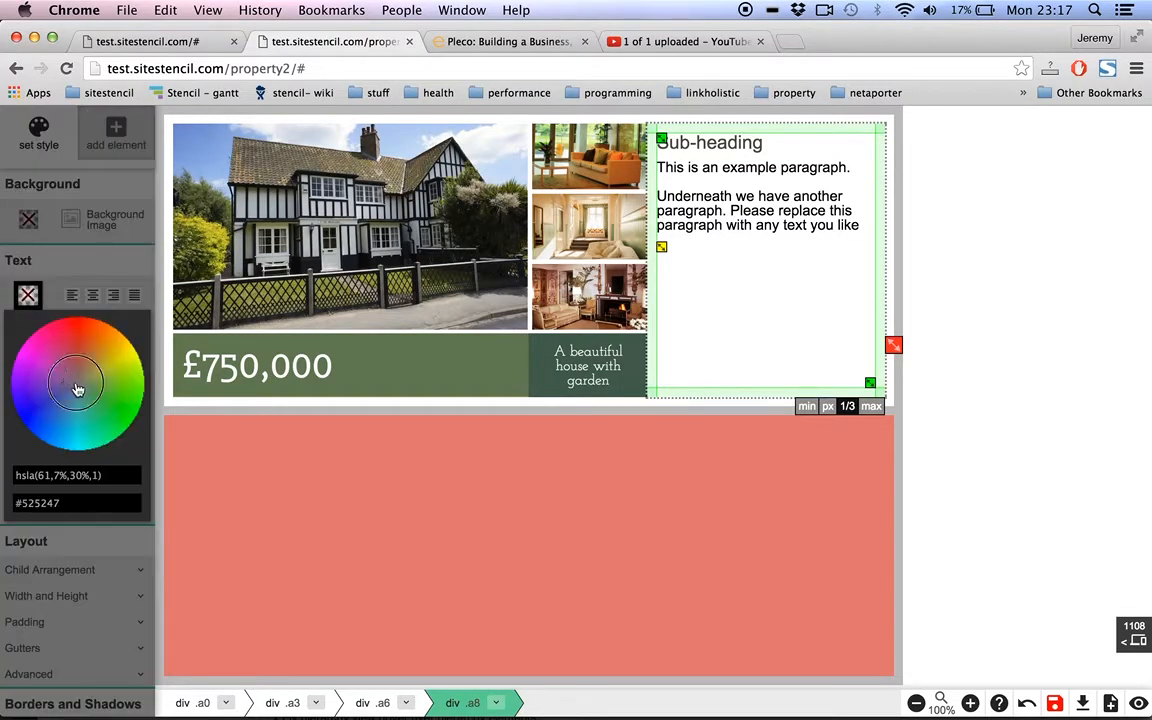
drag(86, 474, 90, 478)
click(90, 256)
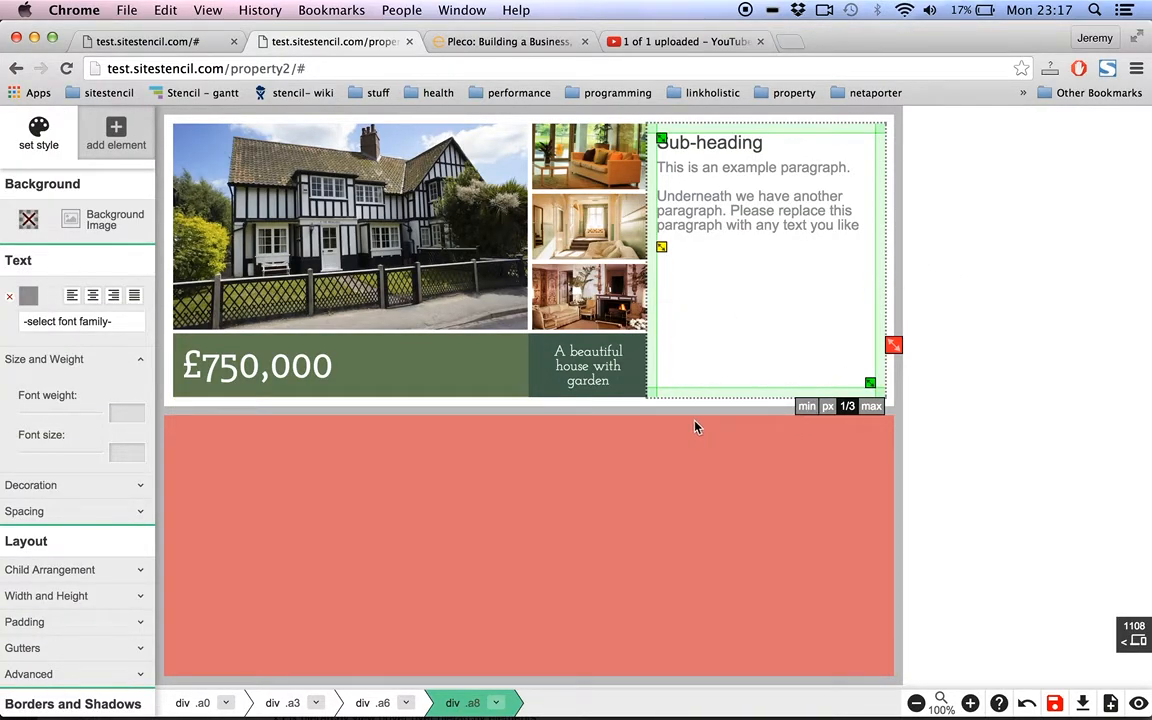
Check the reference listing, return to Chrome and draw a box across the details box below the paragraph
key(super+Tab)
key(super+Tab)
click(110, 143)
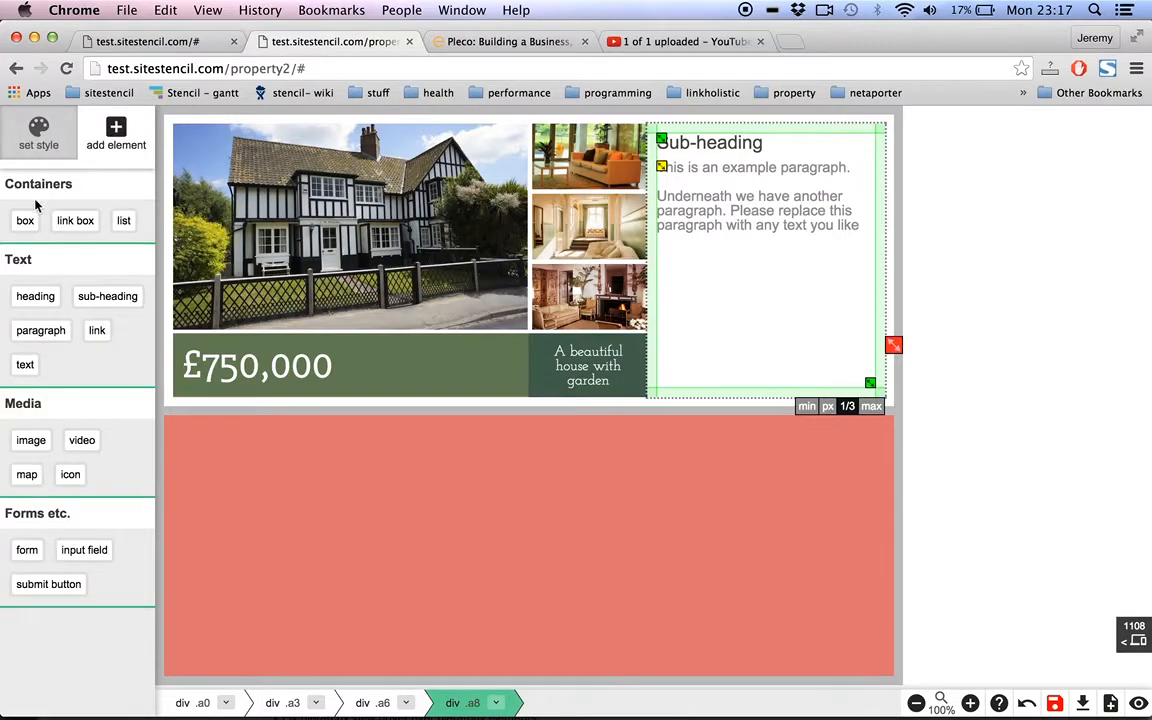
drag(667, 273, 912, 342)
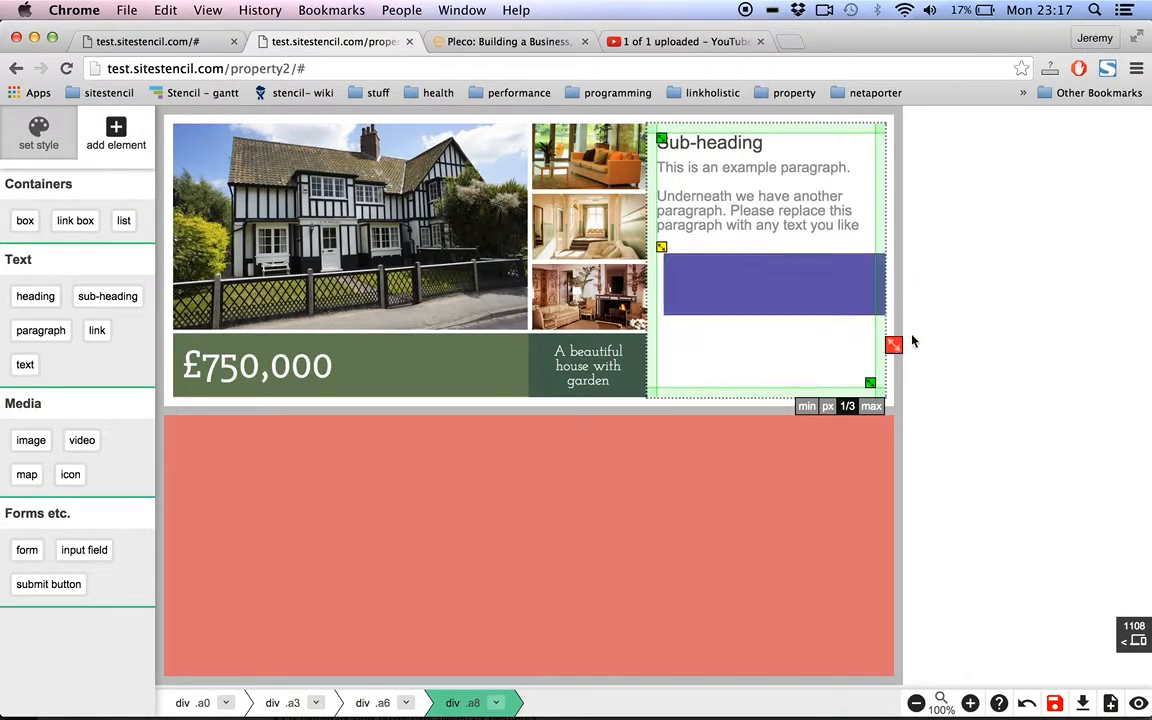
Move the example paragraph into the purple box
click(711, 192)
key(BackSpace)
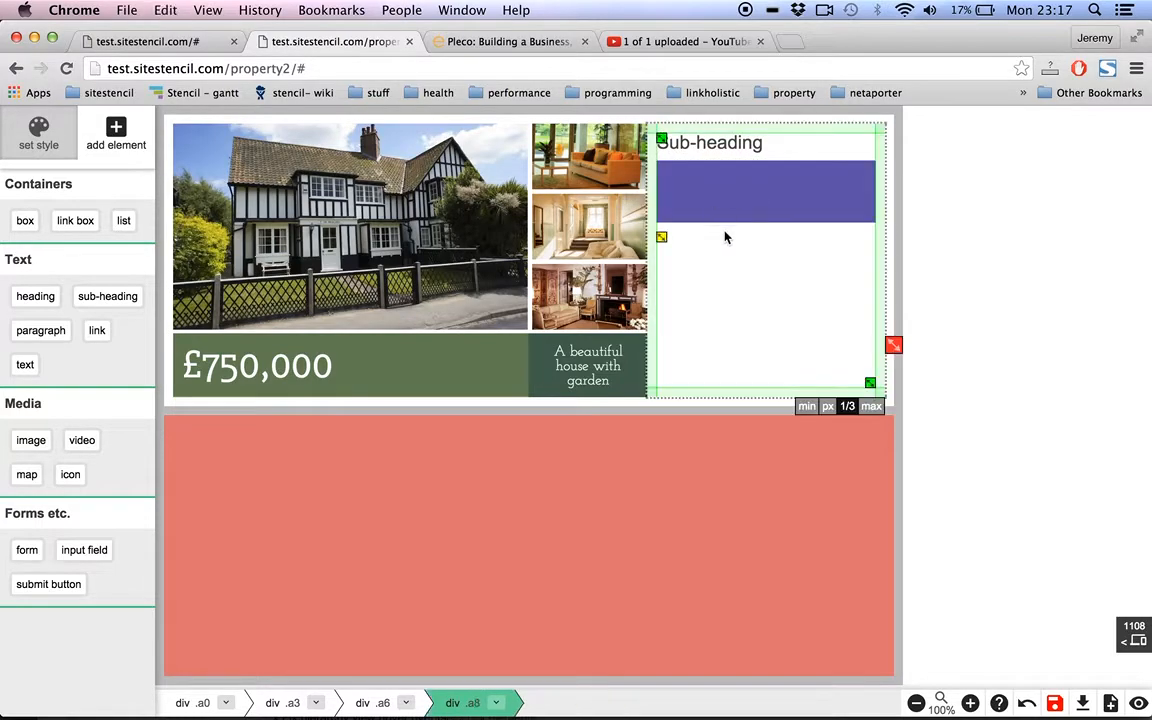
click(725, 198)
key(super+c)
key(super+v)
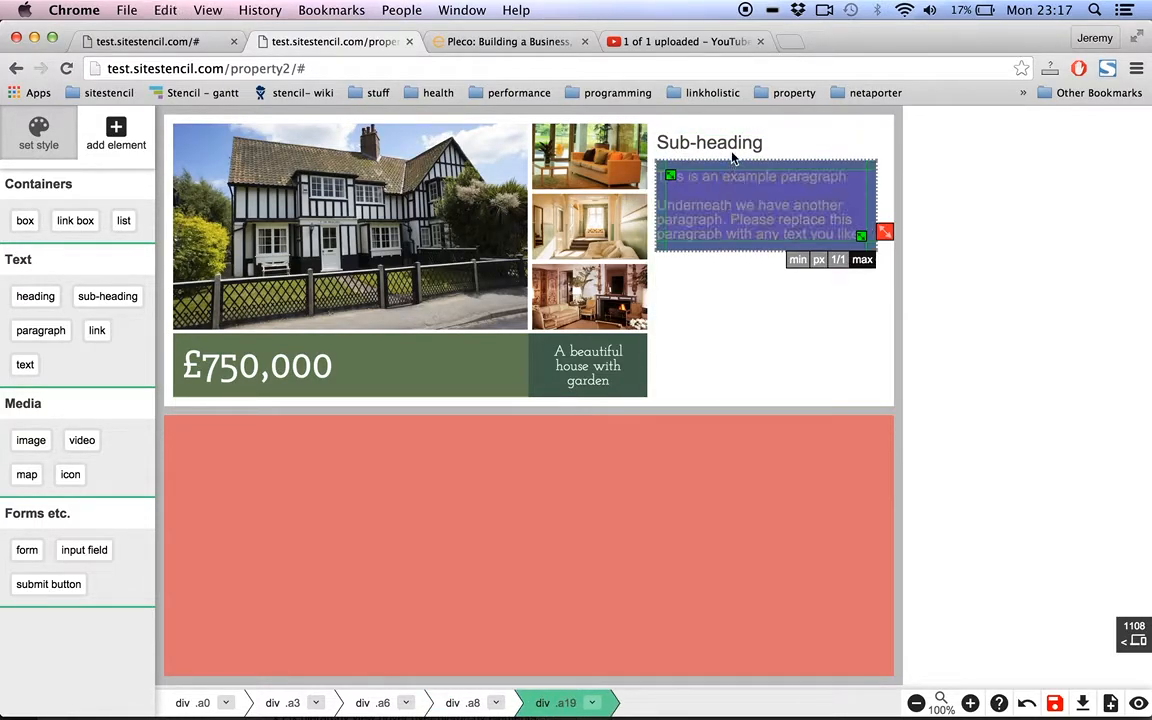
Move the sub-heading into the purple box and place it above the paragraph
click(712, 142)
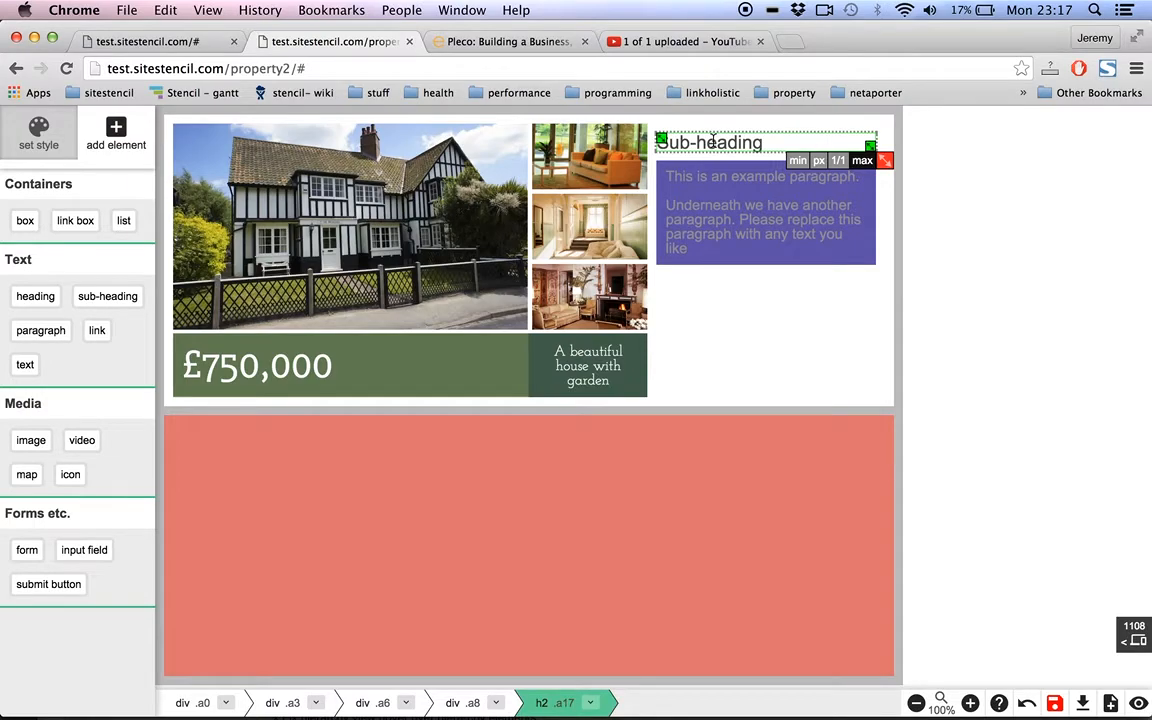
key(super+x)
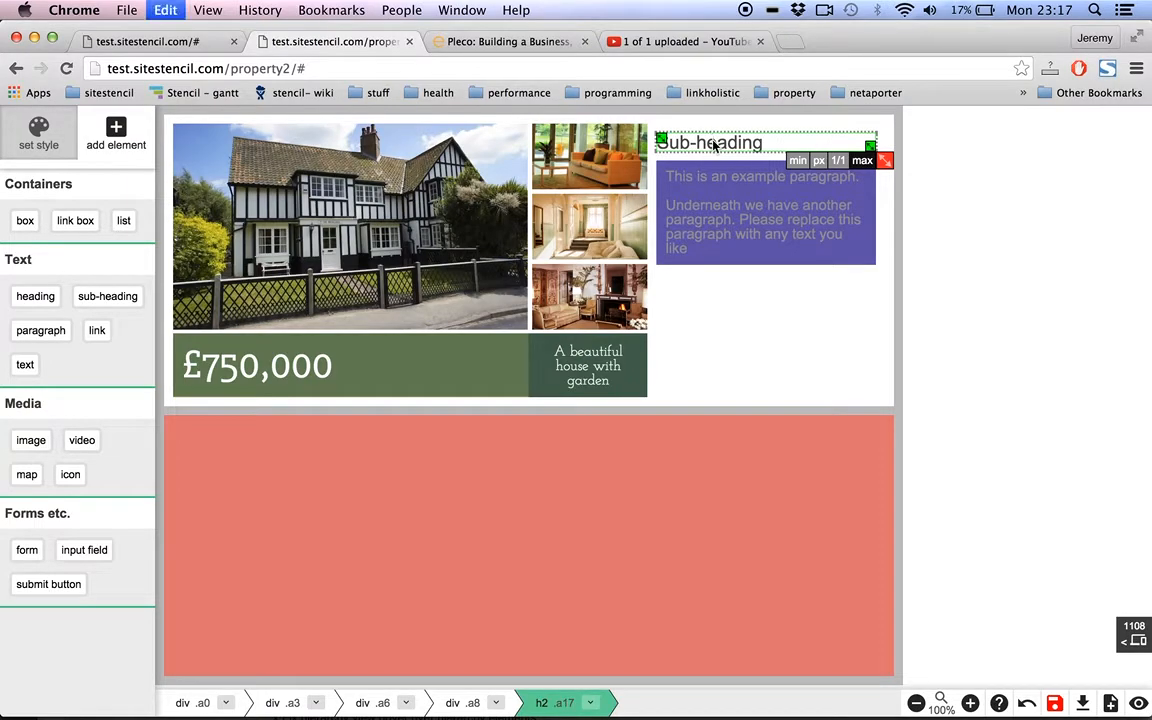
click(712, 145)
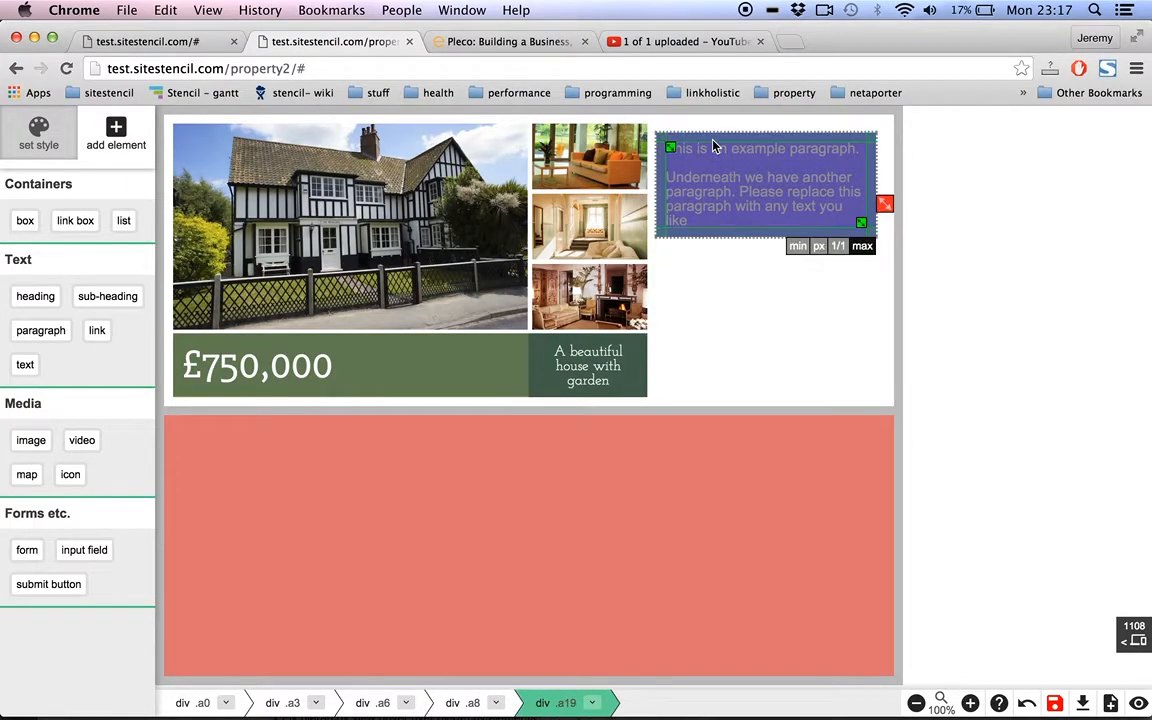
key(super+v)
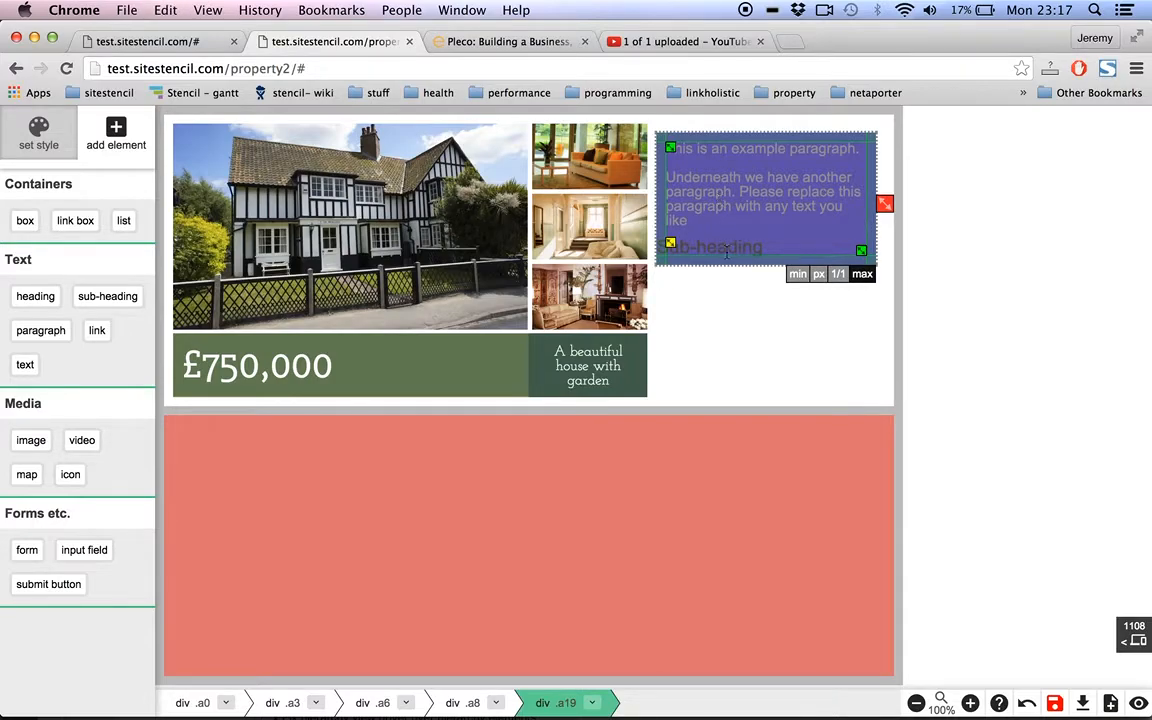
drag(726, 247, 724, 148)
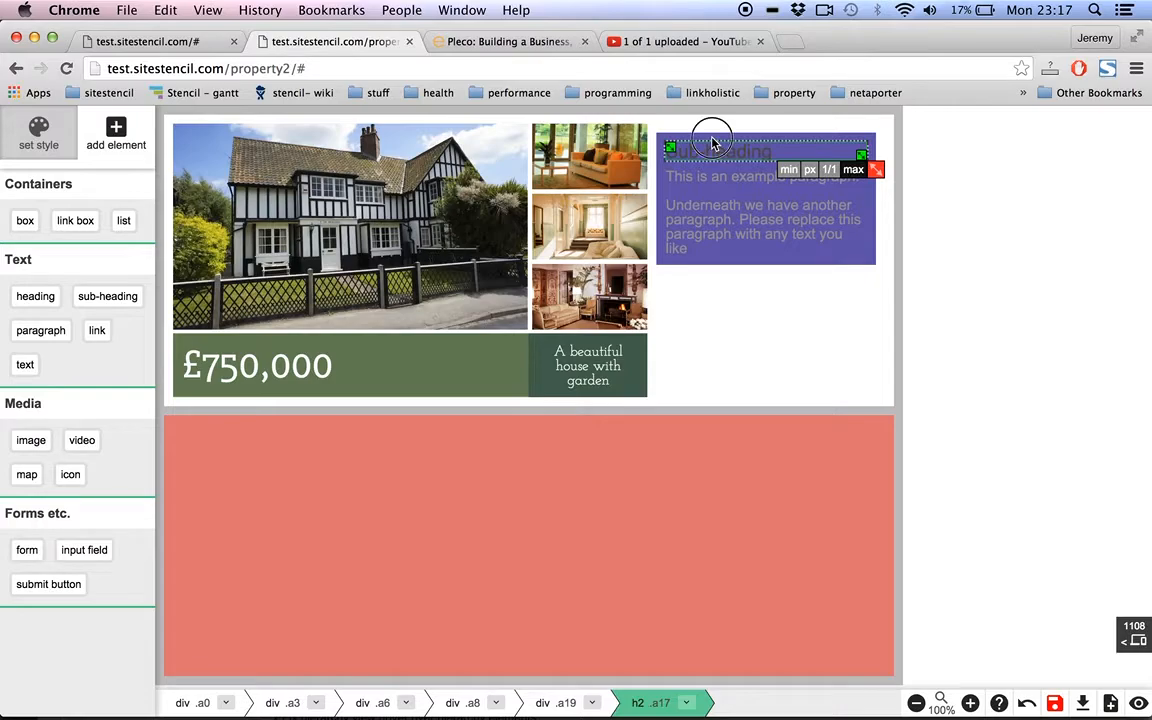
click(712, 145)
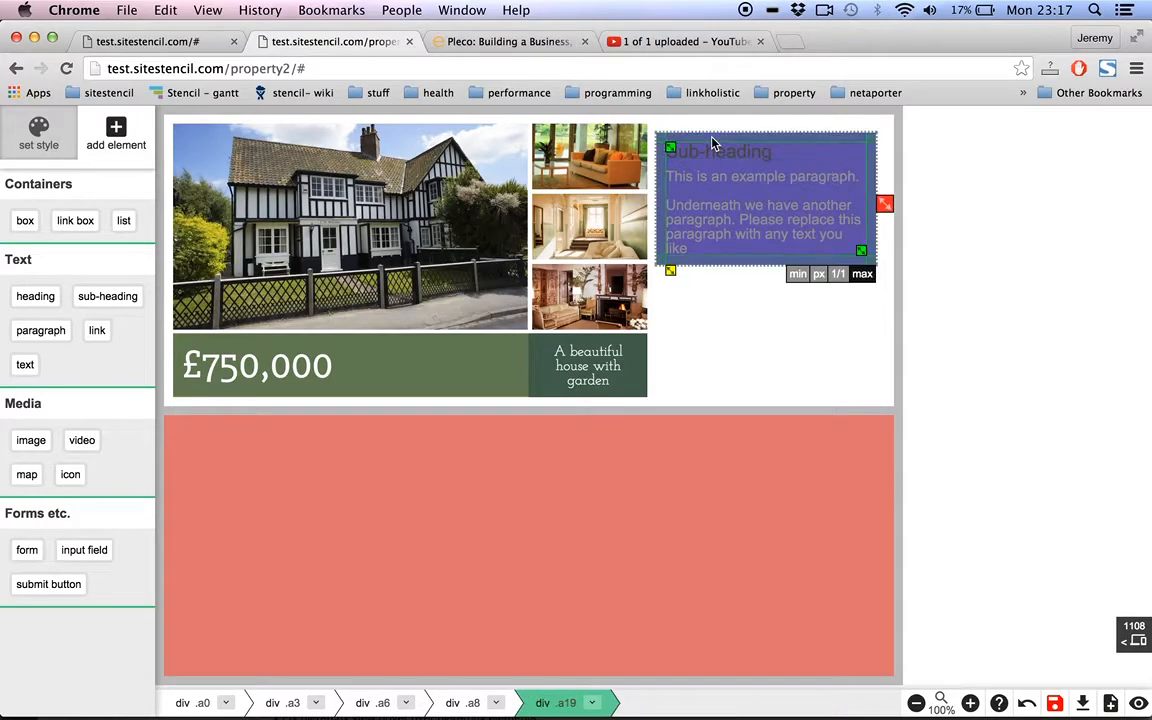
Draw a second box at the bottom of the details box and stretch it to the maximum width
click(37, 224)
click(672, 347)
mouse_move(669, 333)
mouse_down()
mouse_move(763, 368)
mouse_move(886, 388)
mouse_move(868, 390)
mouse_up()
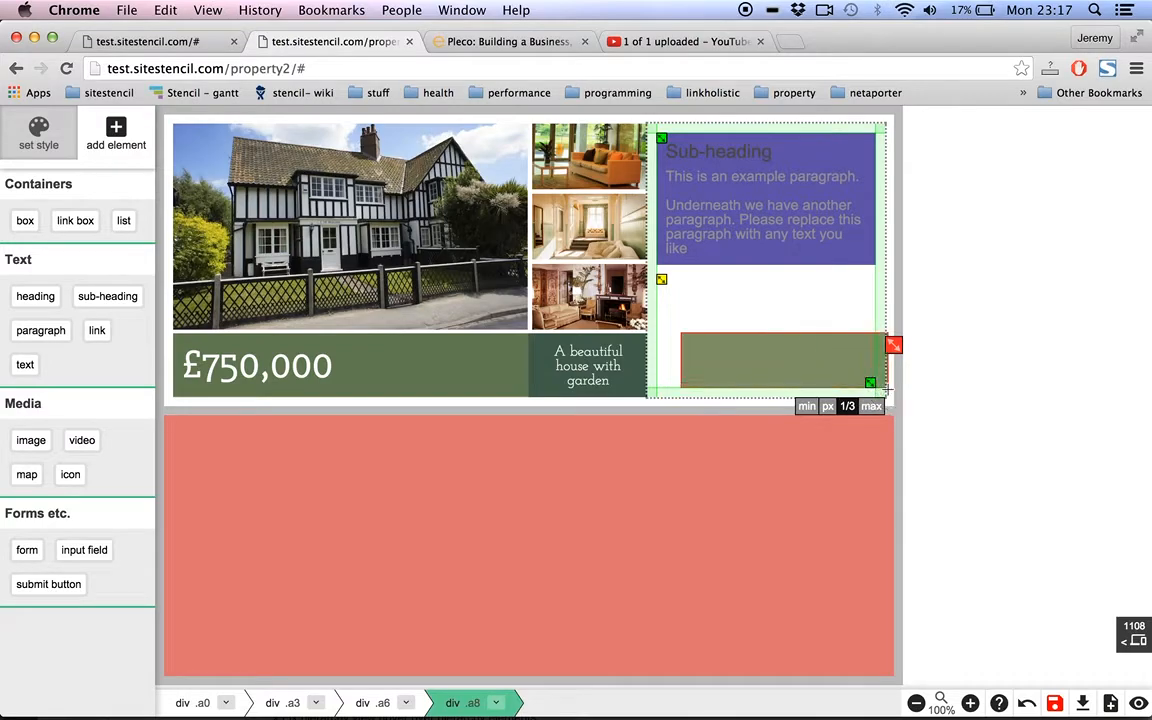
click(782, 321)
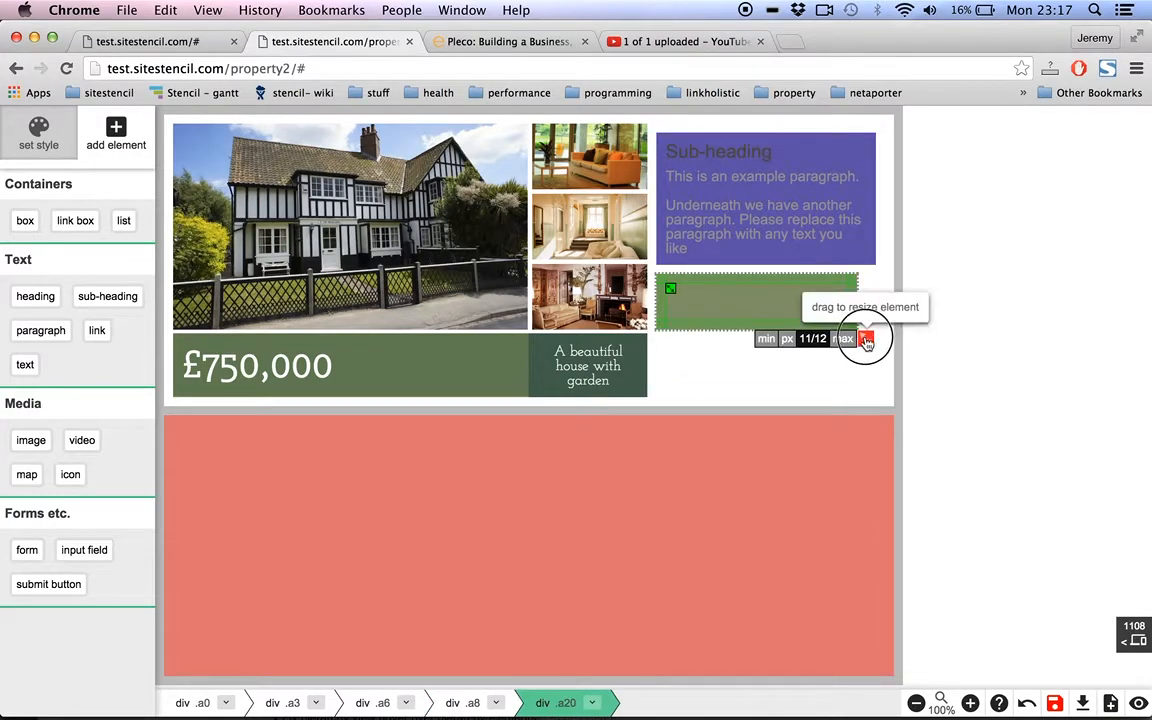
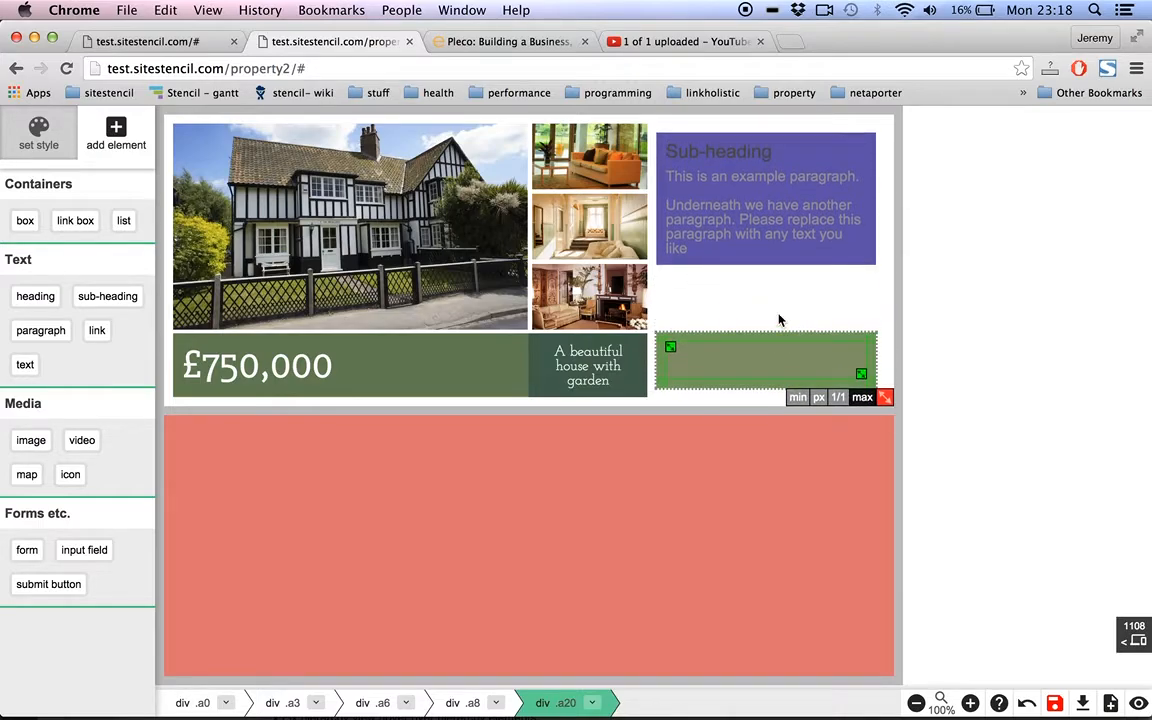
Remove the top and bottom padding of the details box
click(792, 296)
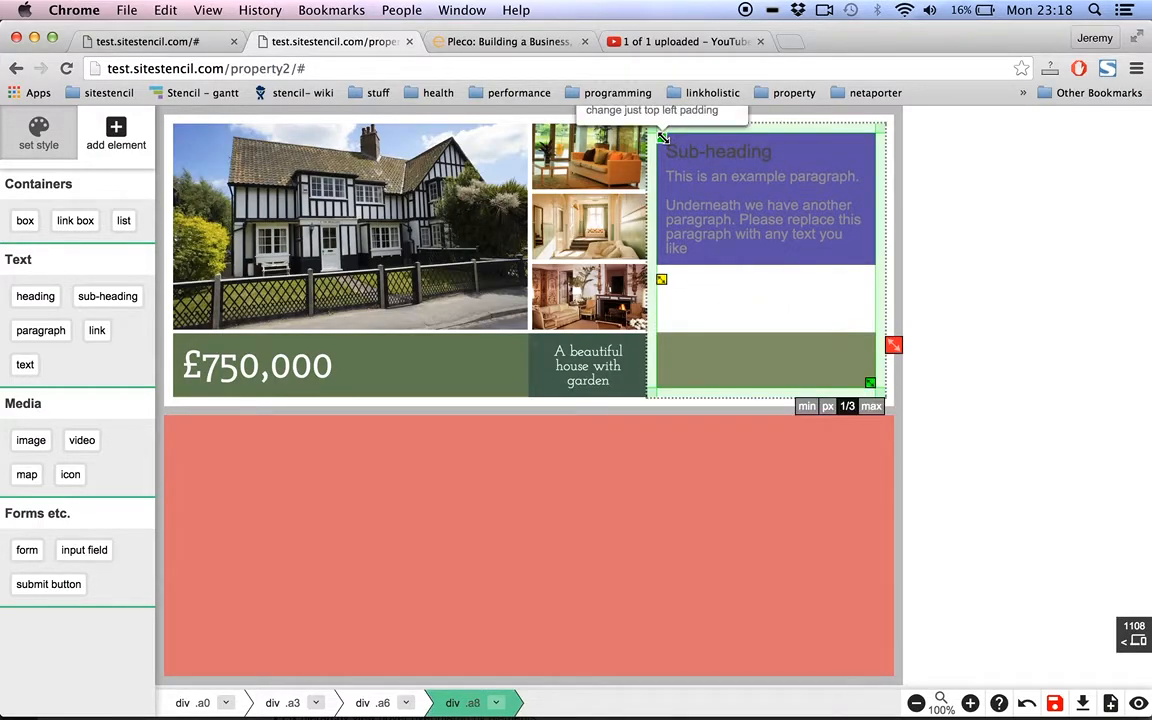
mouse_move(663, 143)
mouse_down()
mouse_move(659, 119)
mouse_move(664, 127)
mouse_up()
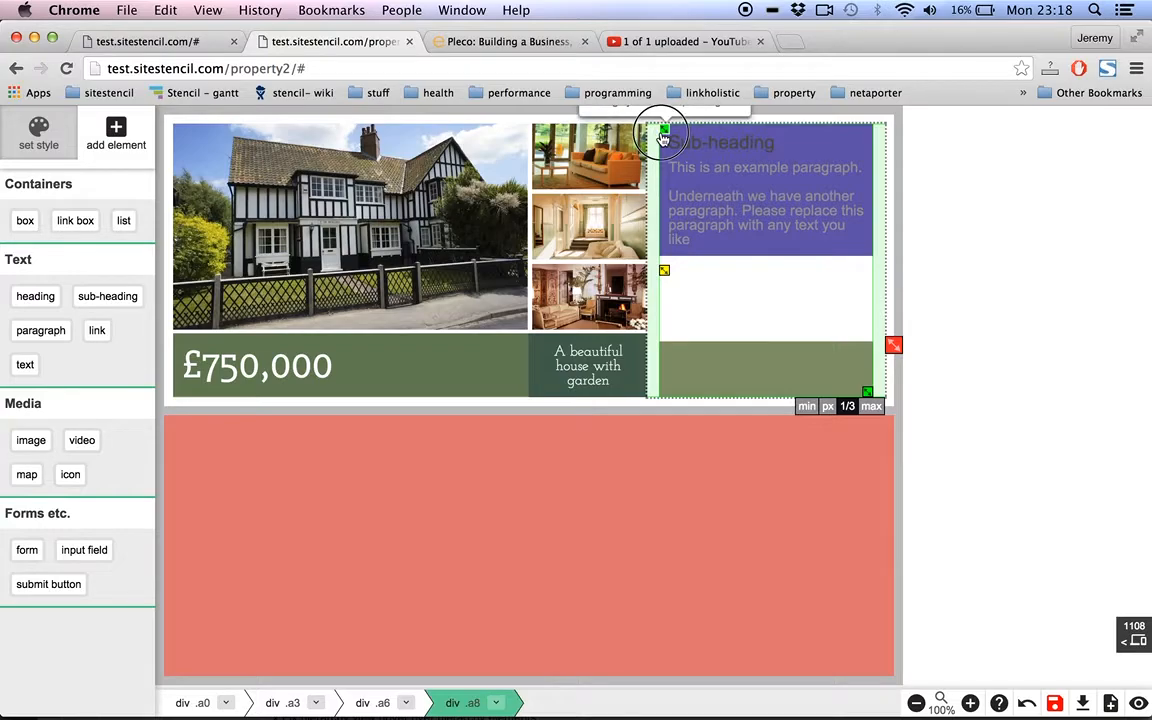
drag(661, 133, 658, 130)
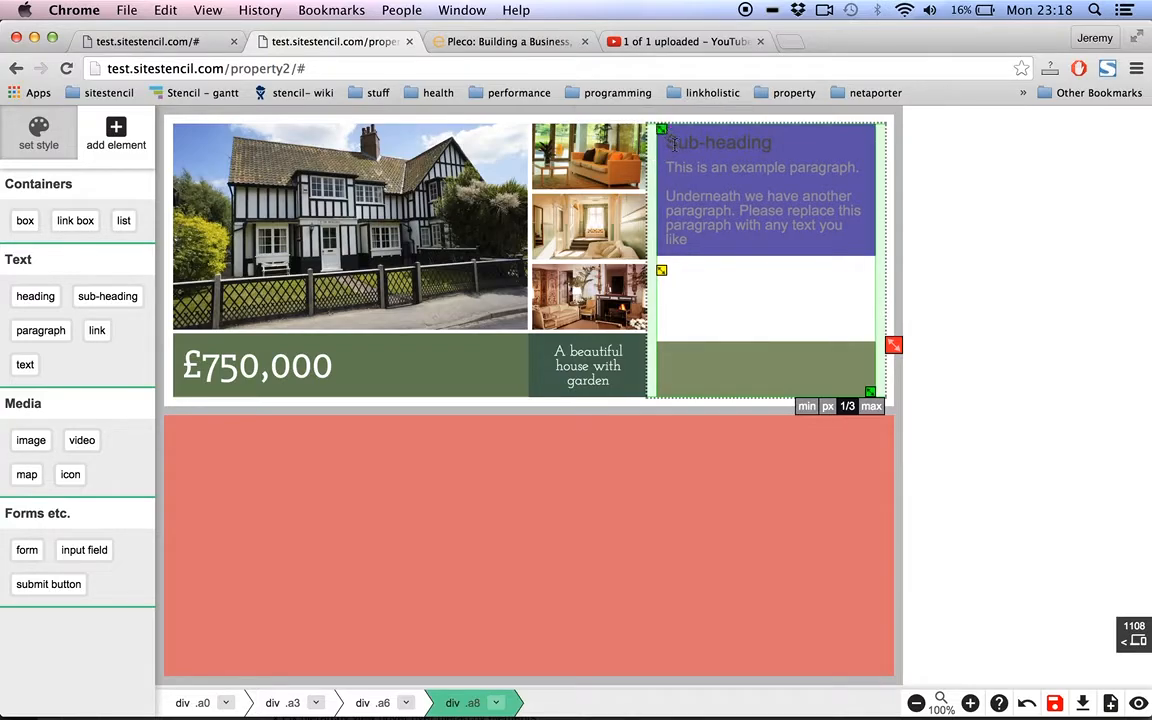
Remove the purple box's padding and give the details box a slight top and bottom padding
click(666, 163)
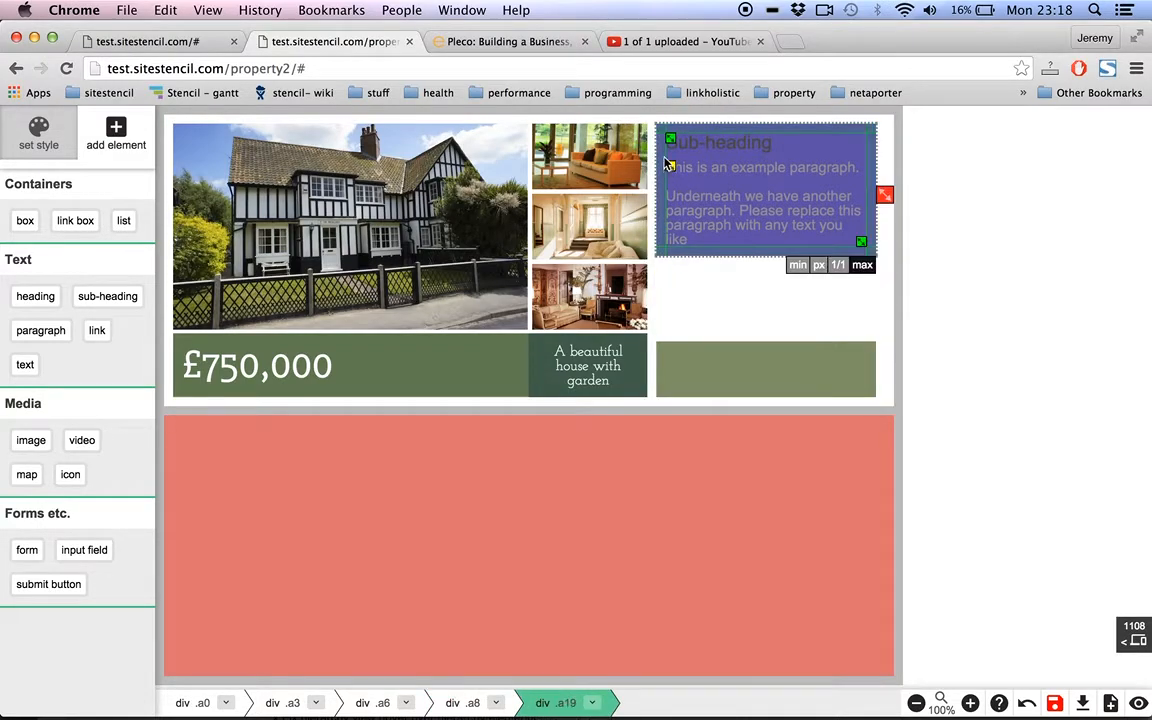
mouse_move(672, 138)
mouse_down()
mouse_move(660, 110)
mouse_move(657, 121)
mouse_up()
click(705, 260)
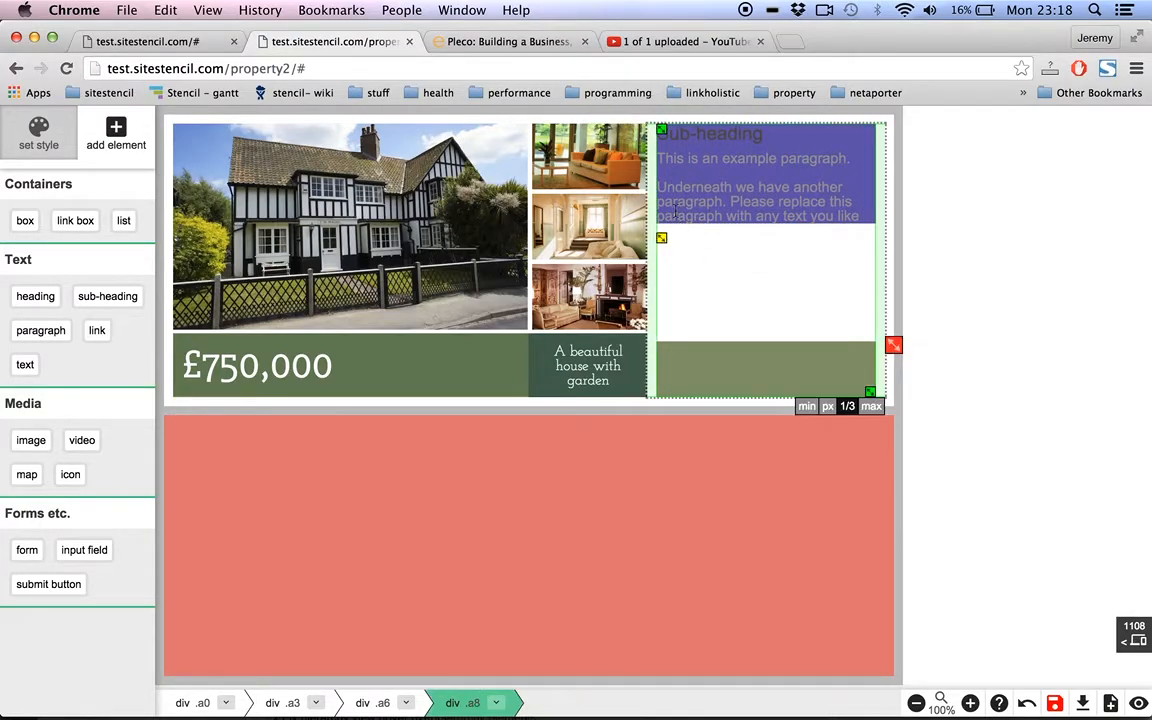
drag(660, 128, 661, 141)
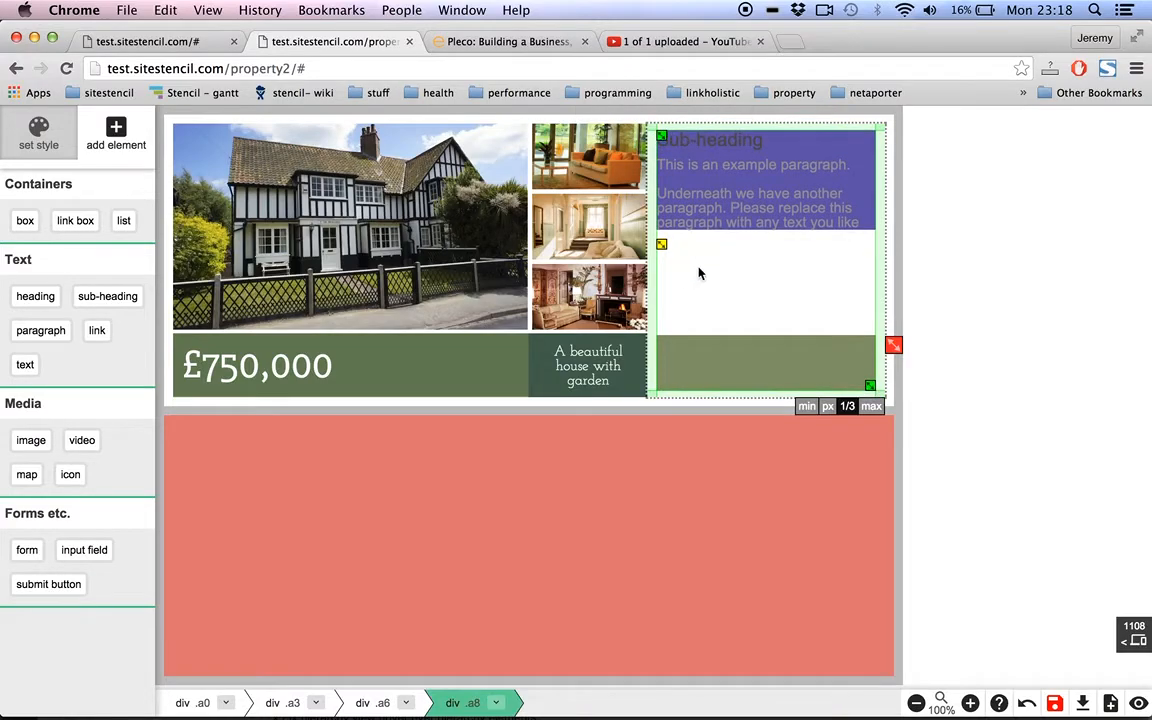
Remove the padding of the white container that holds the photos and the details box
click(570, 404)
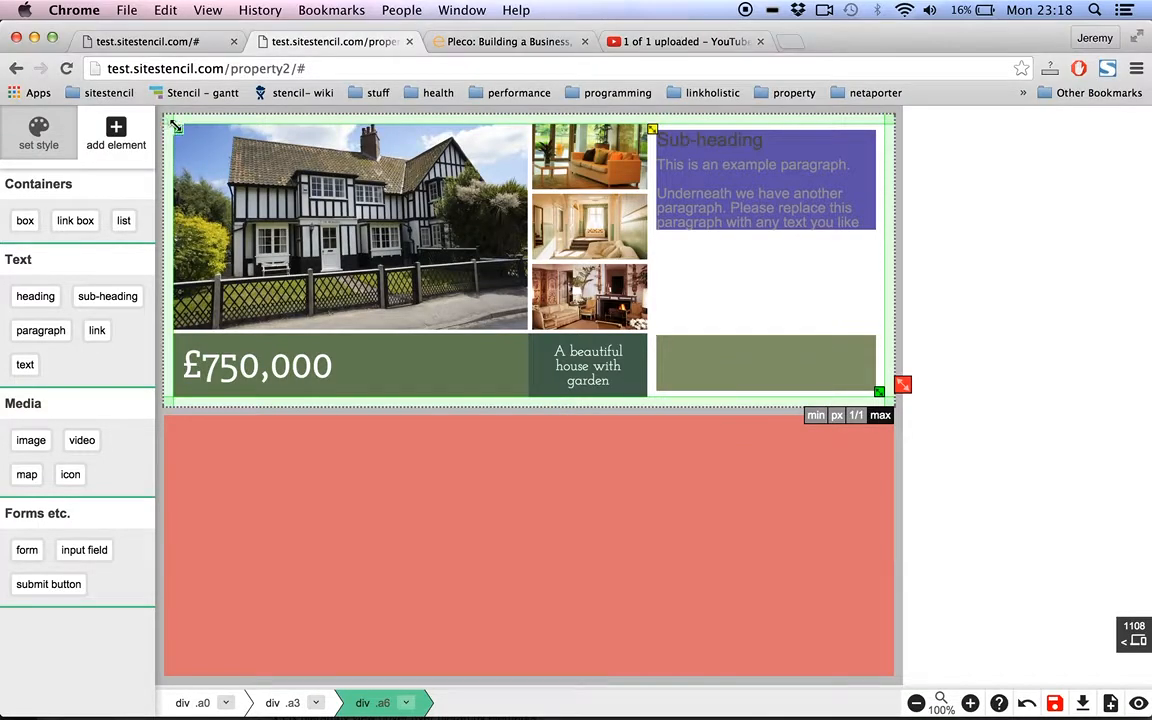
click(165, 116)
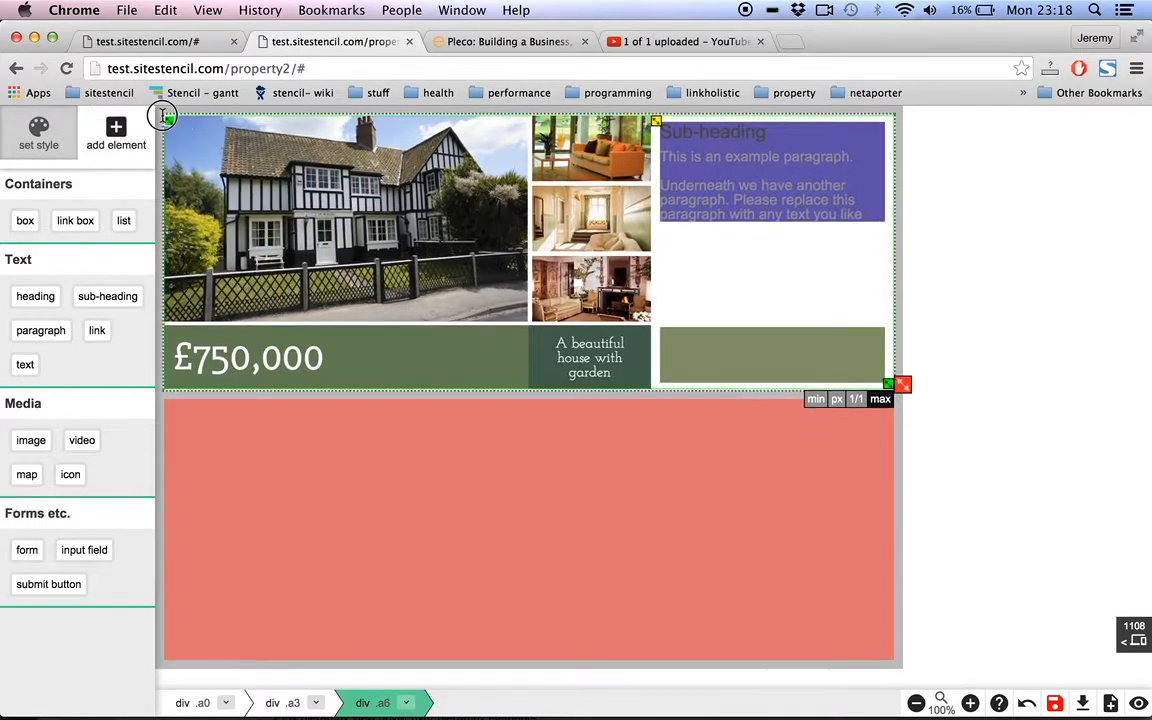
Examine the nesting of the details box's elements, from the sub-heading and paragraph up through their parent containers
click(865, 170)
click(751, 130)
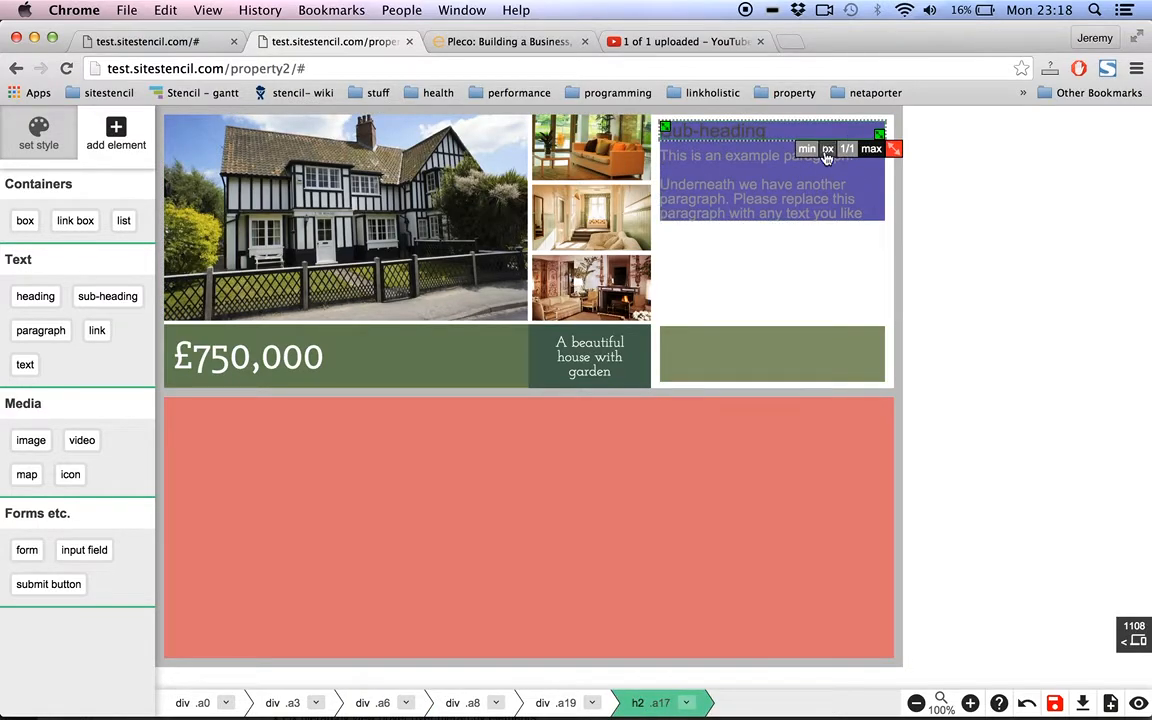
click(832, 170)
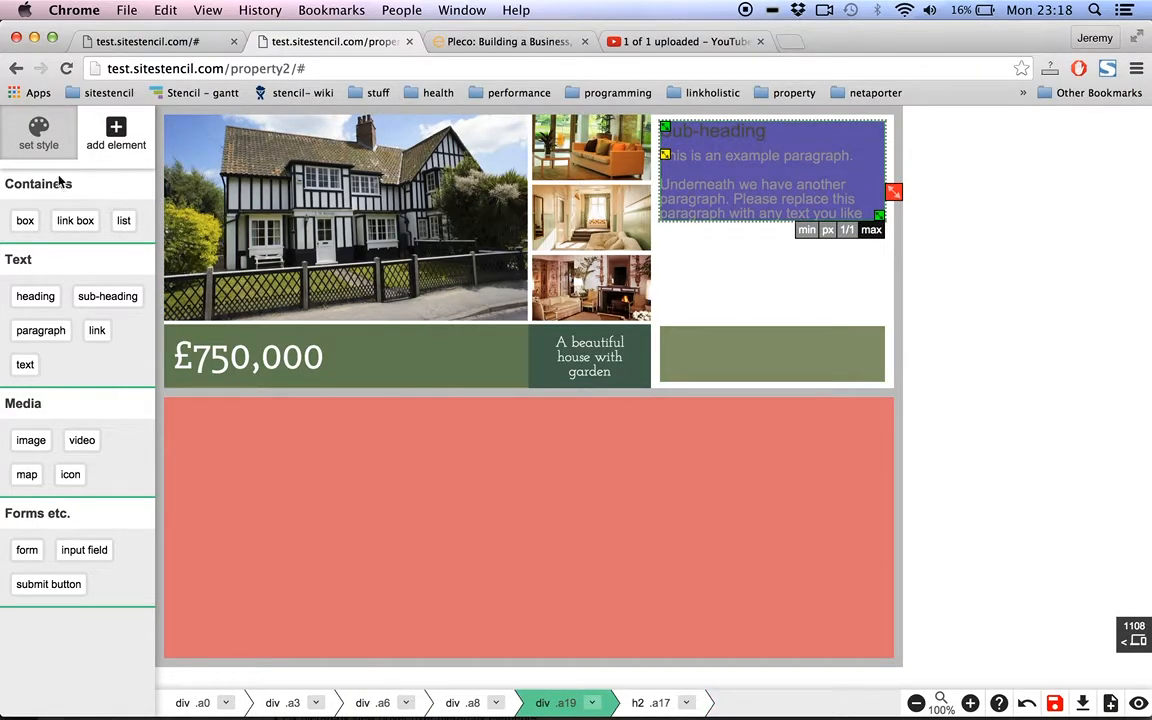
click(655, 698)
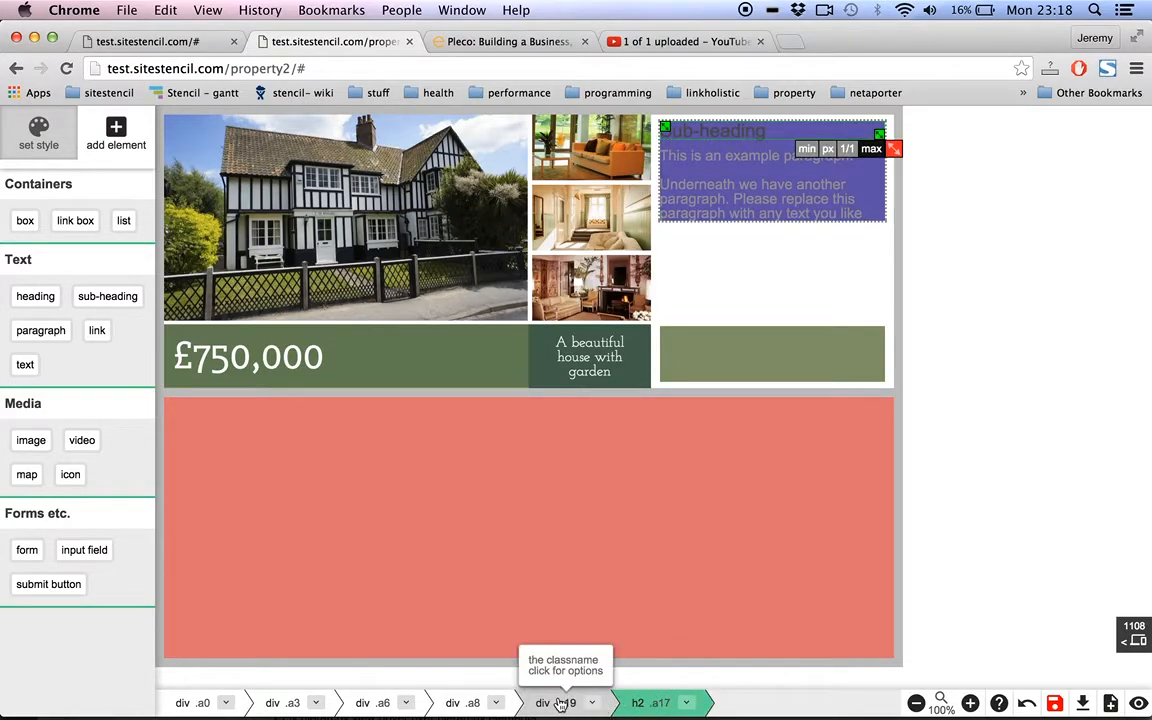
click(589, 704)
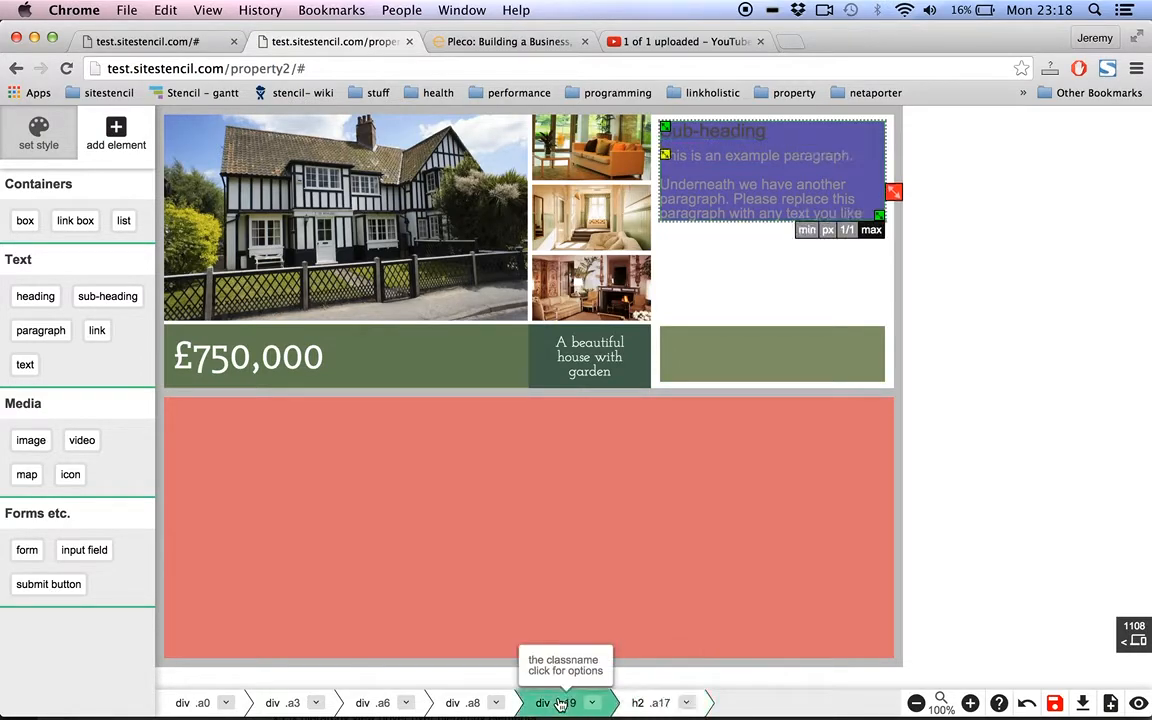
click(467, 704)
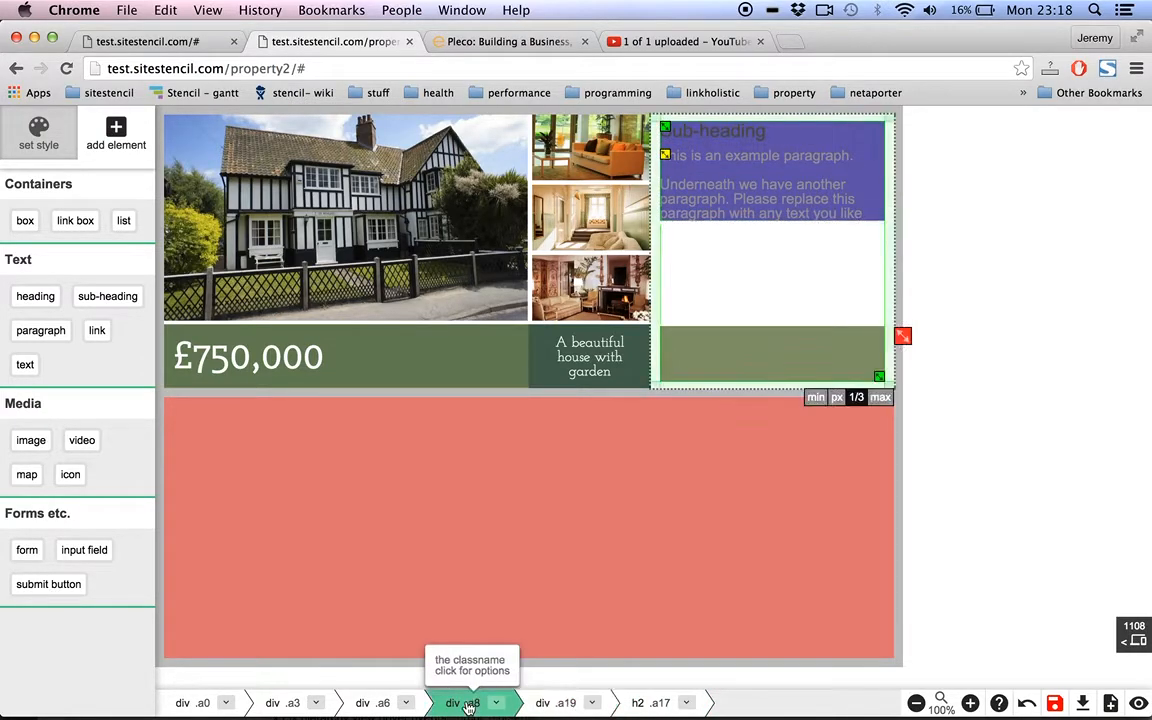
click(383, 704)
click(292, 704)
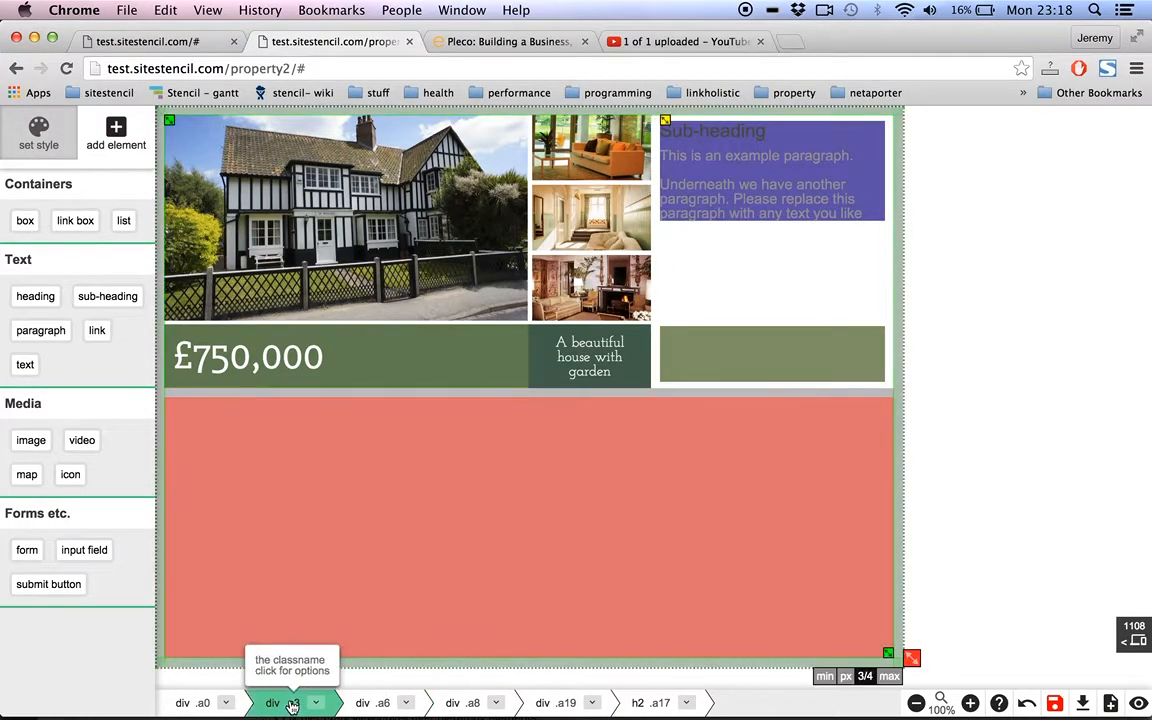
click(648, 703)
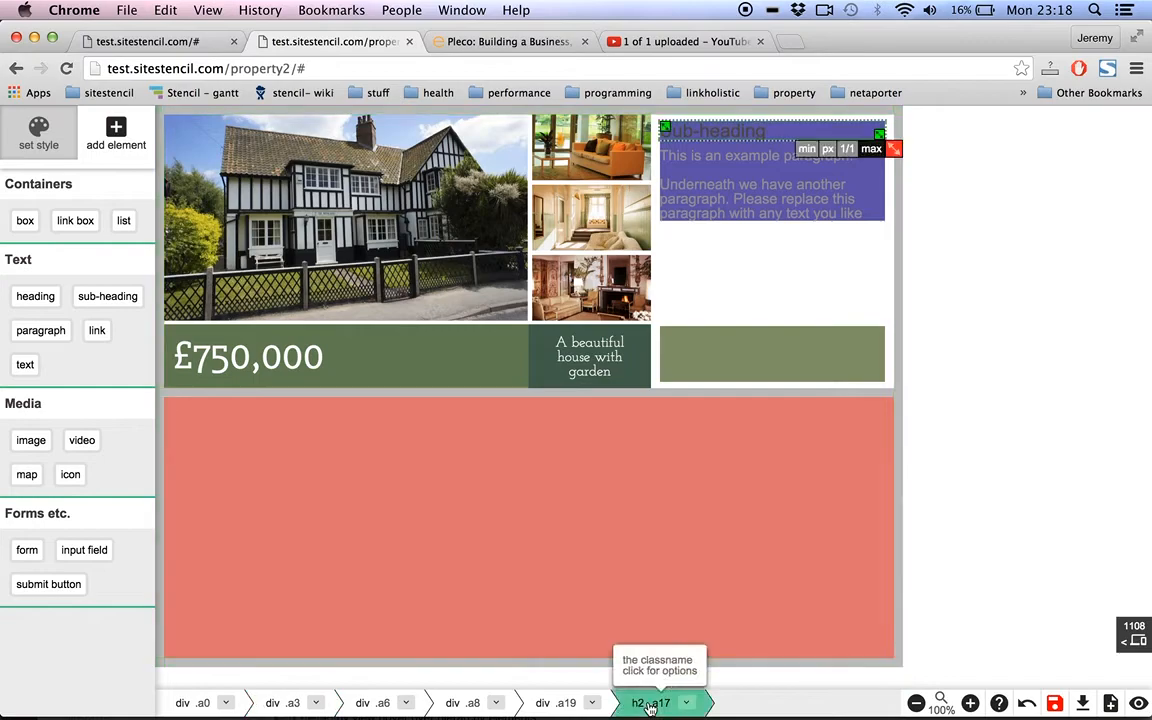
click(751, 180)
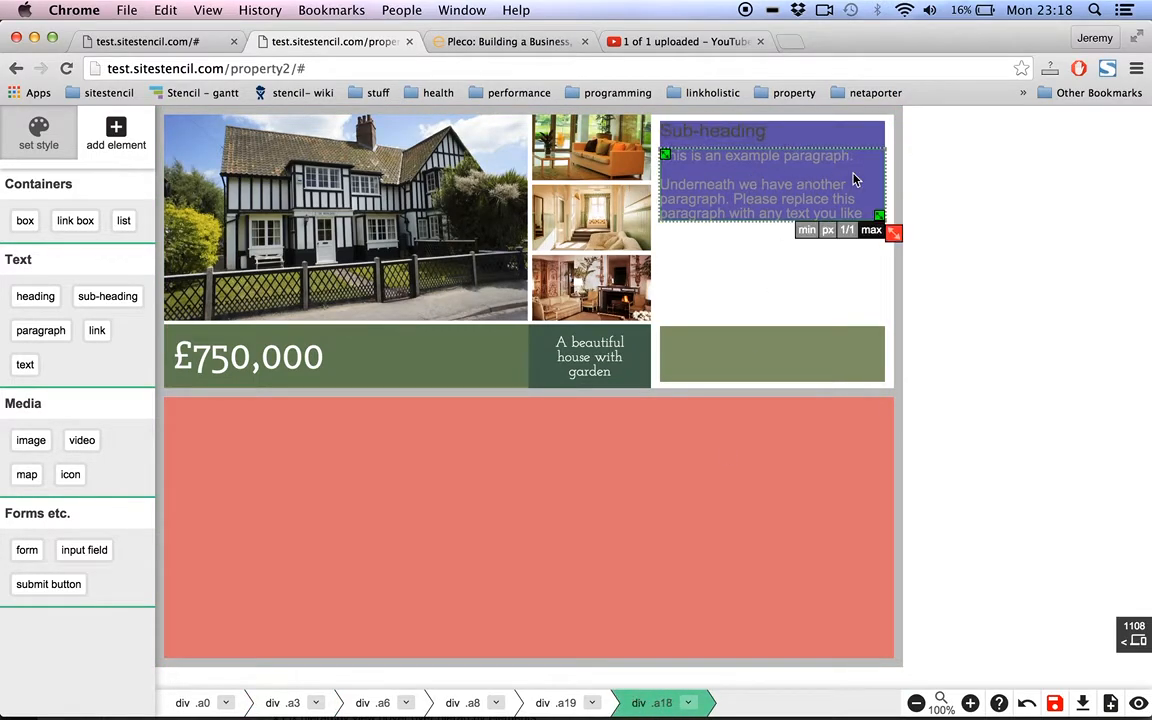
click(866, 140)
Remove the background colour of the purple box that holds the sub-heading and paragraph
click(556, 703)
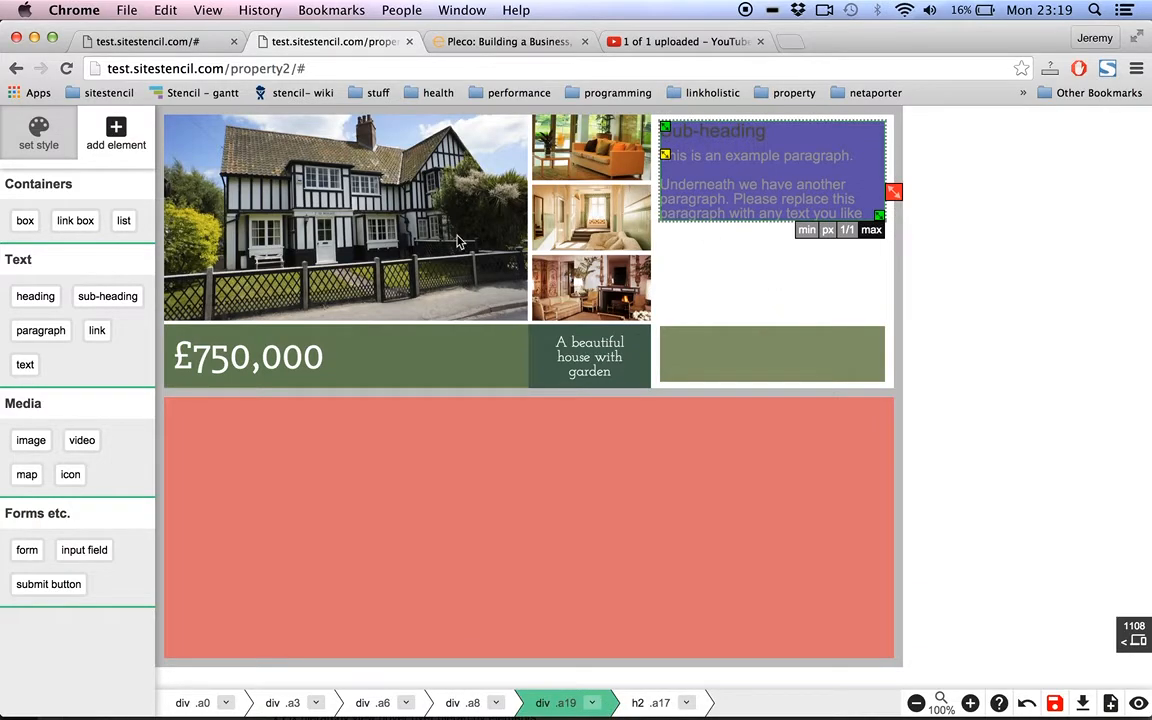
click(40, 135)
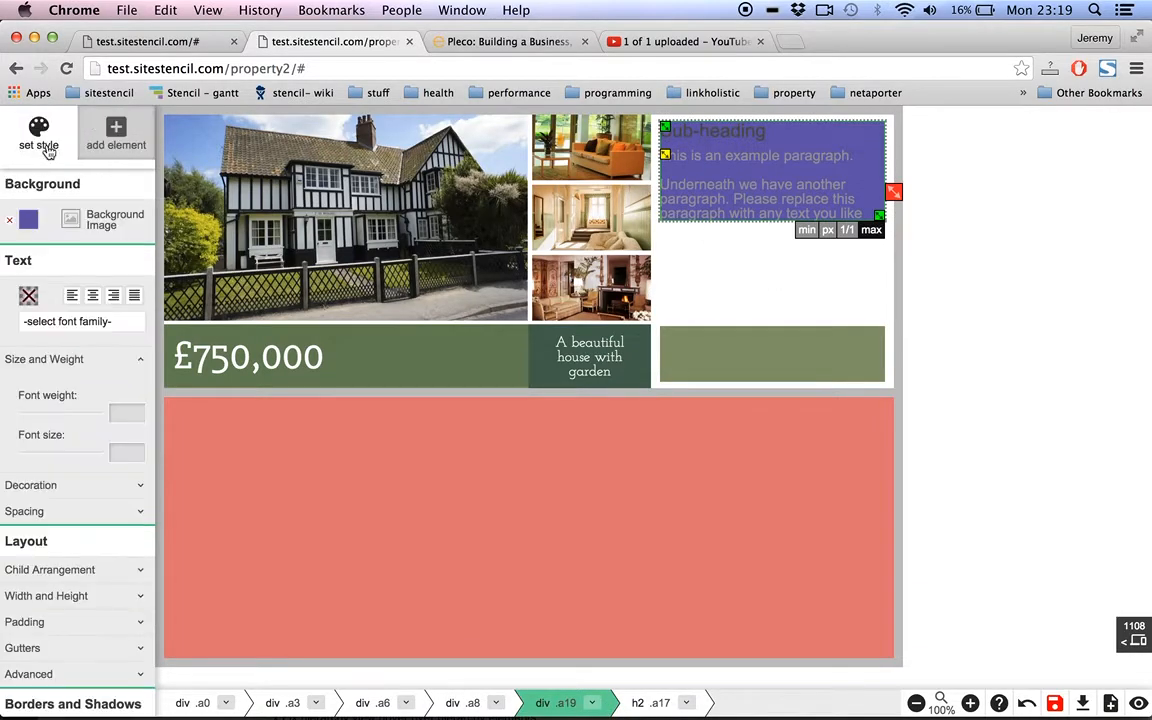
click(9, 220)
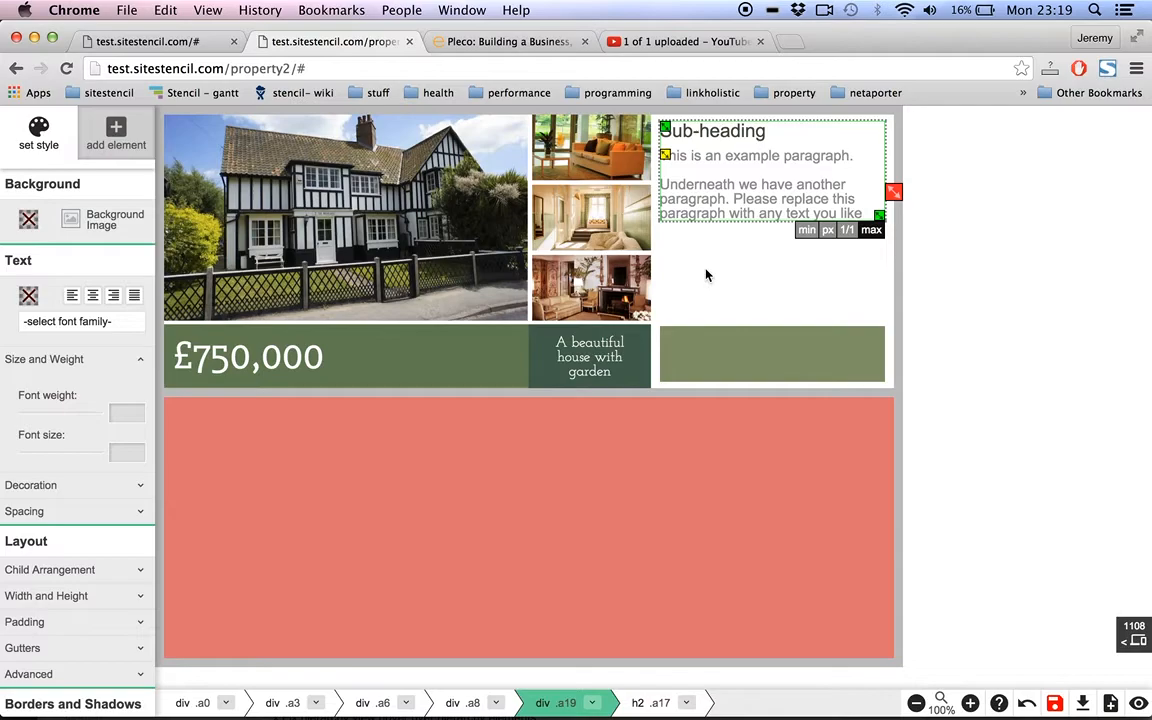
click(730, 363)
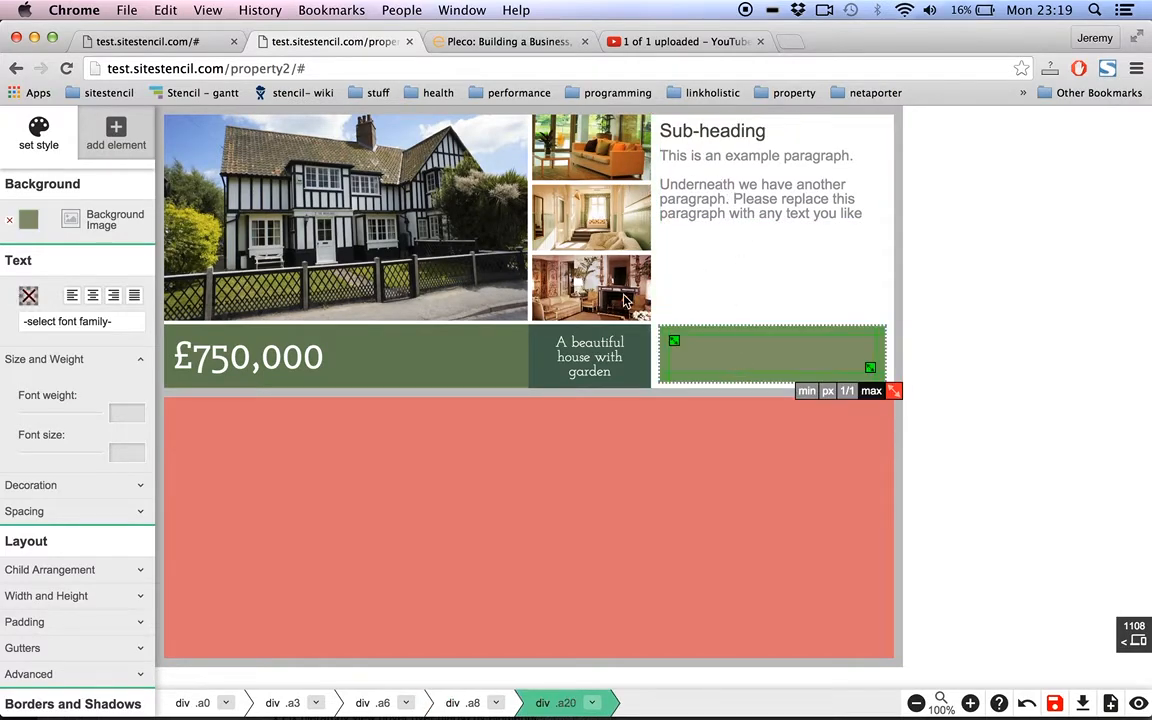
key(super+Tab)
key(super+Tab)
key(super+Tab)
key(super+Tab)
Add a box shadow with x 1, y 3, blur 4 and spread 0 to the white listing container
click(734, 198)
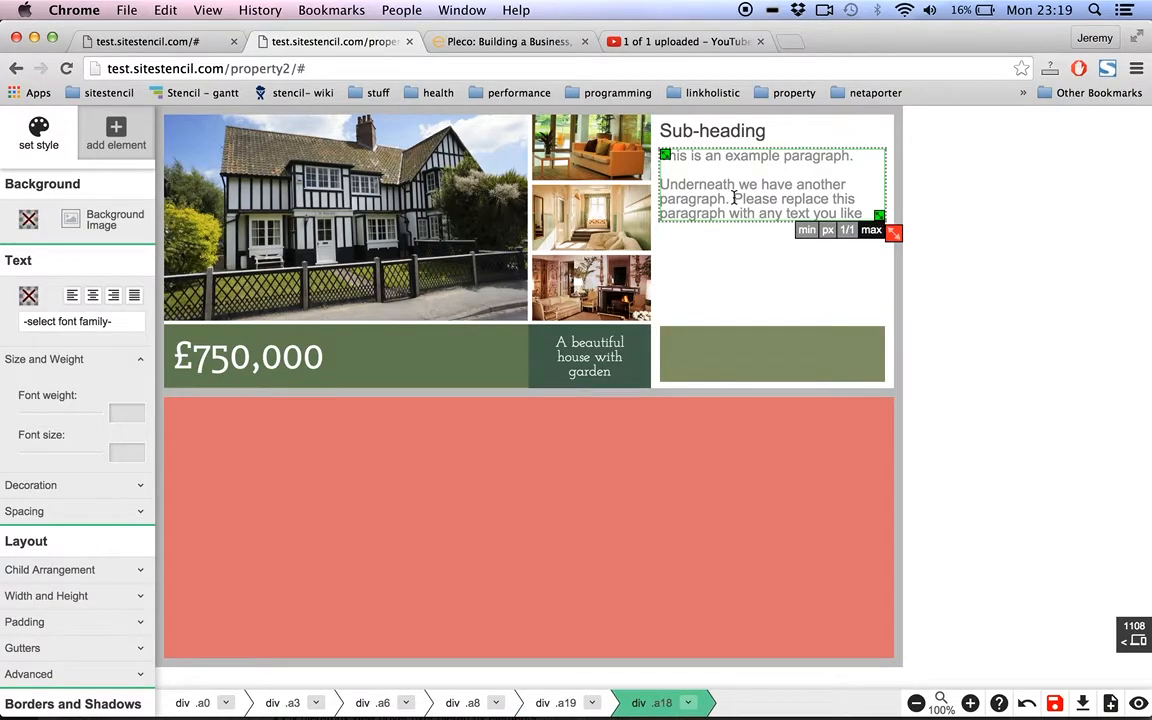
key(Up)
key(Up)
key(Up)
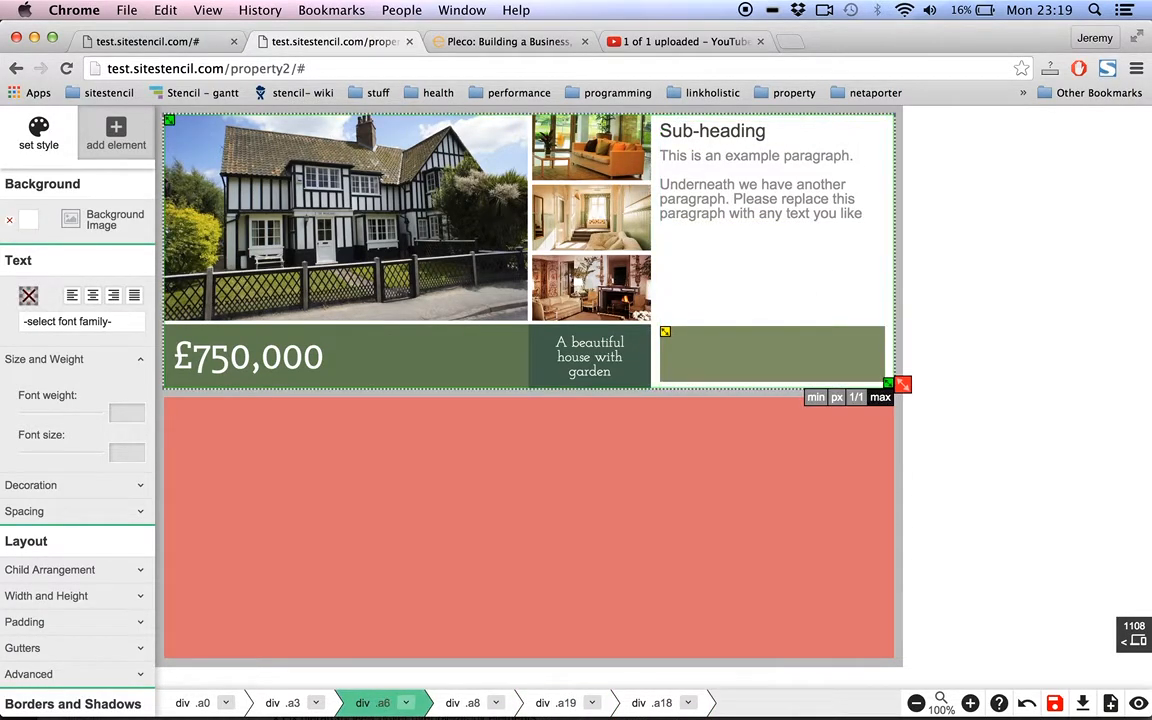
scroll(110, 410, down, 5)
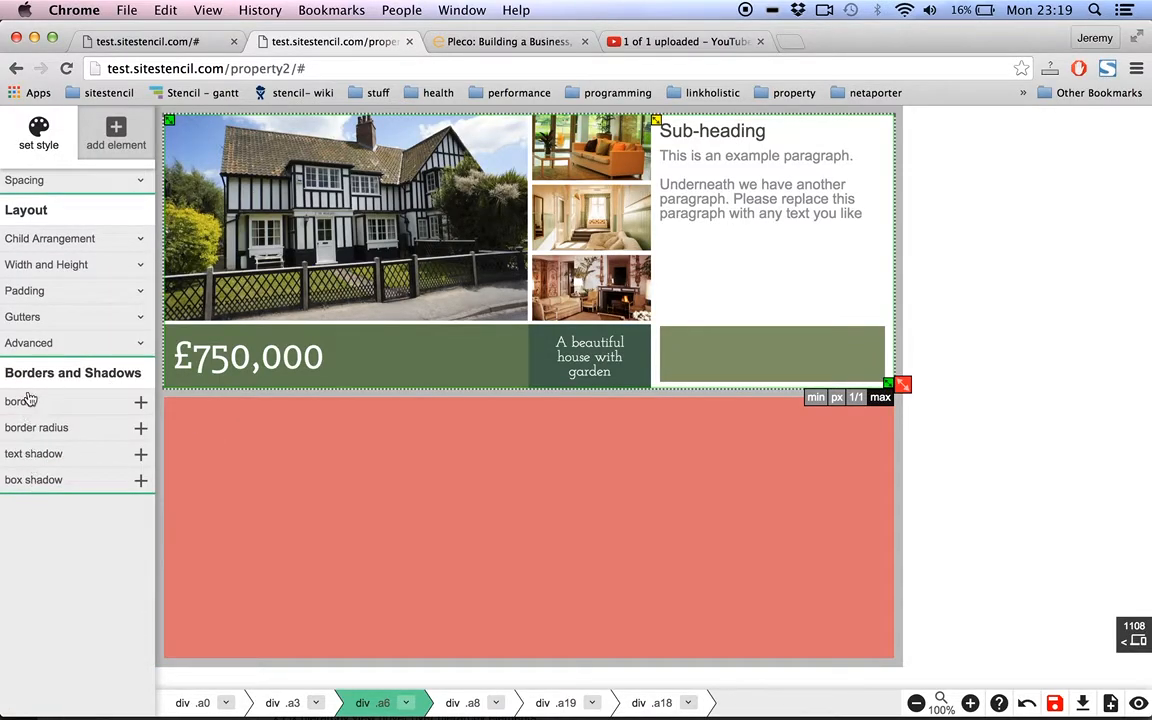
click(48, 481)
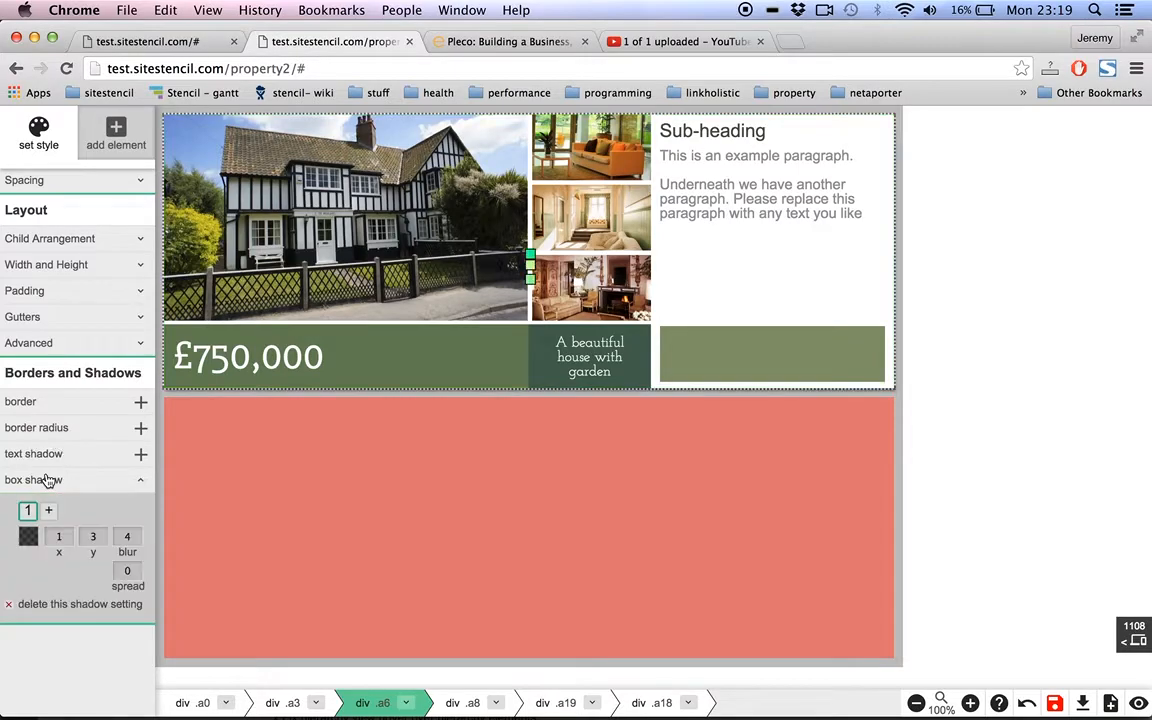
Save the page and delete the red box beneath the listing
click(530, 455)
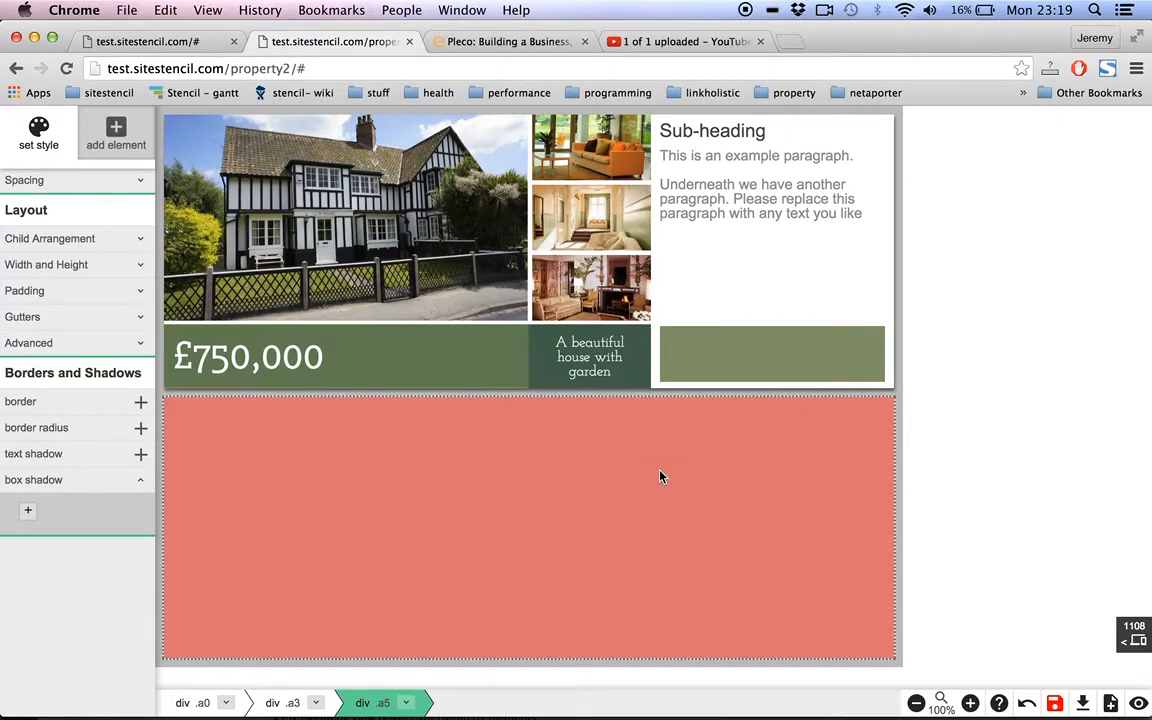
key(super+s)
click(691, 493)
key(BackSpace)
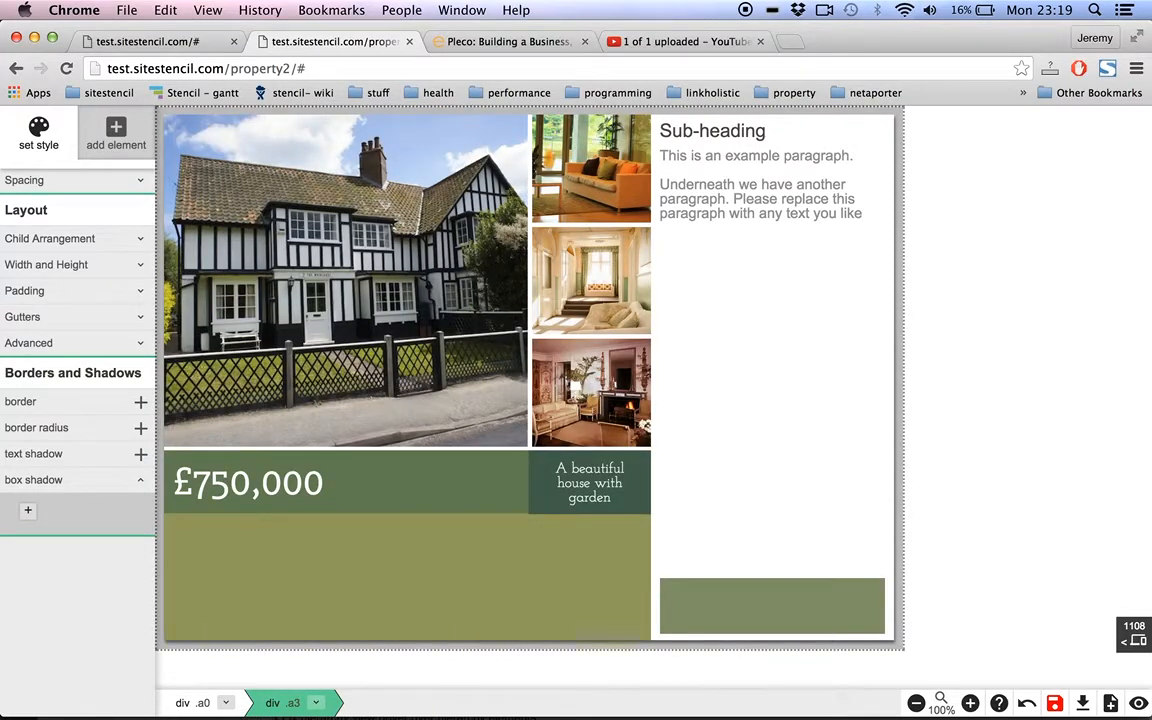
Duplicate the whole white listing container so that a second copy sits beneath the first
click(546, 576)
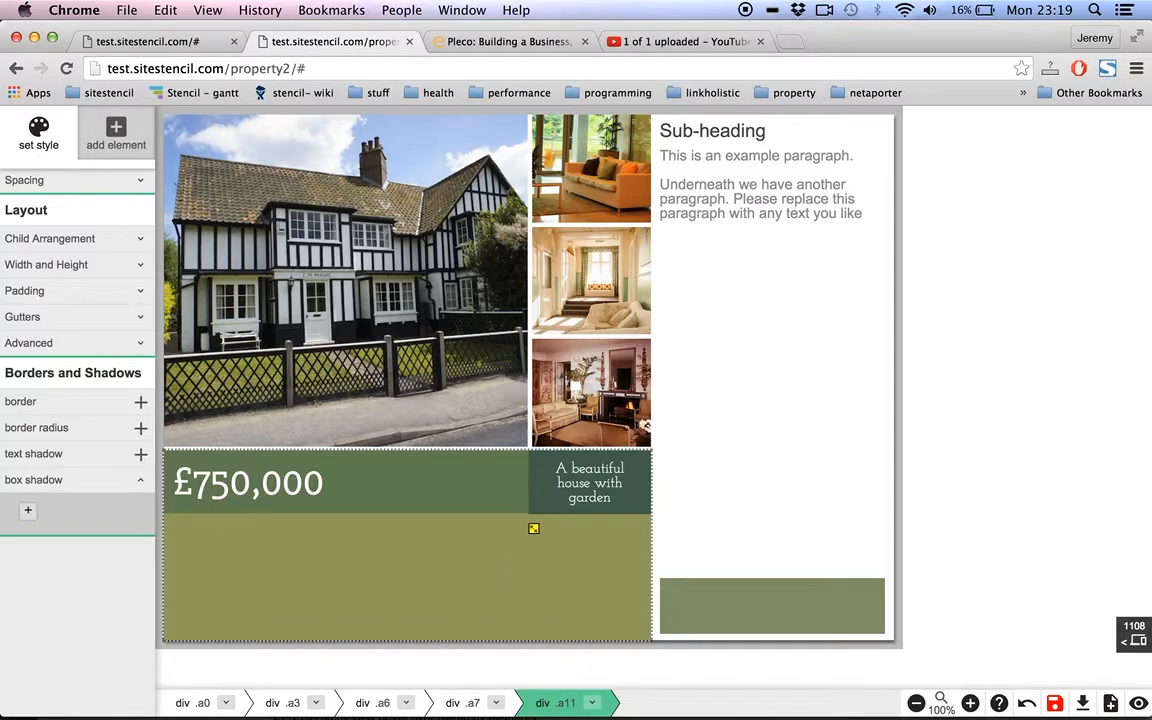
key(Up)
key(Up)
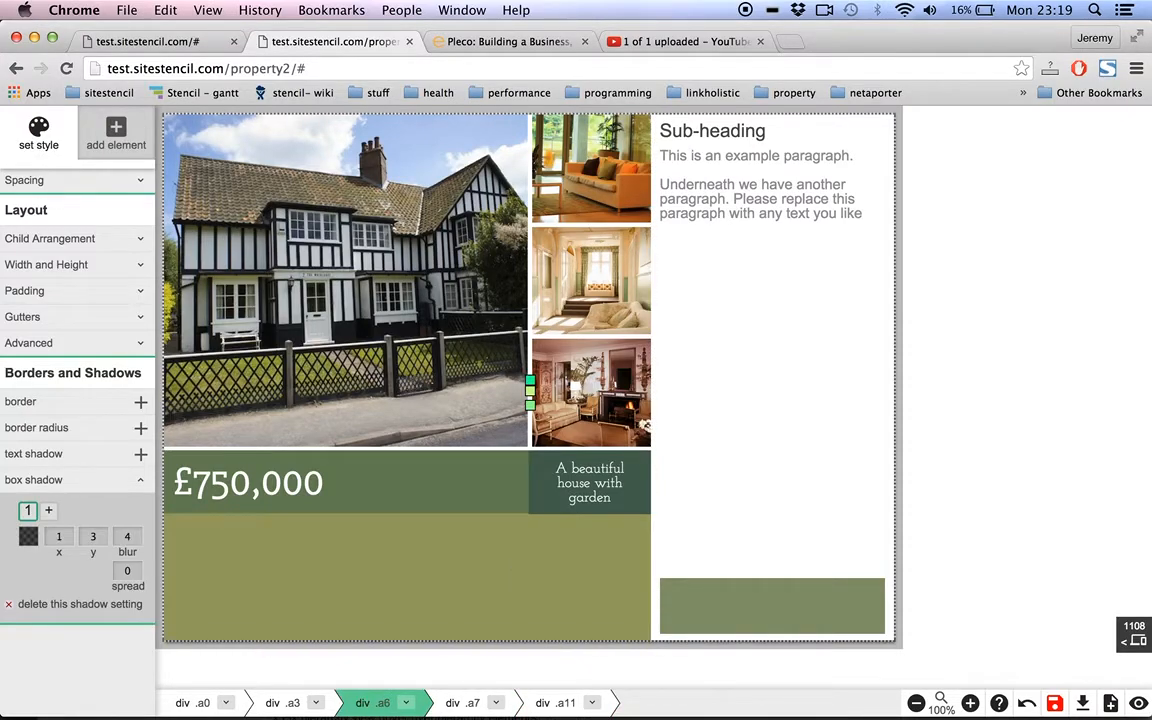
key(super+c)
key(super+v)
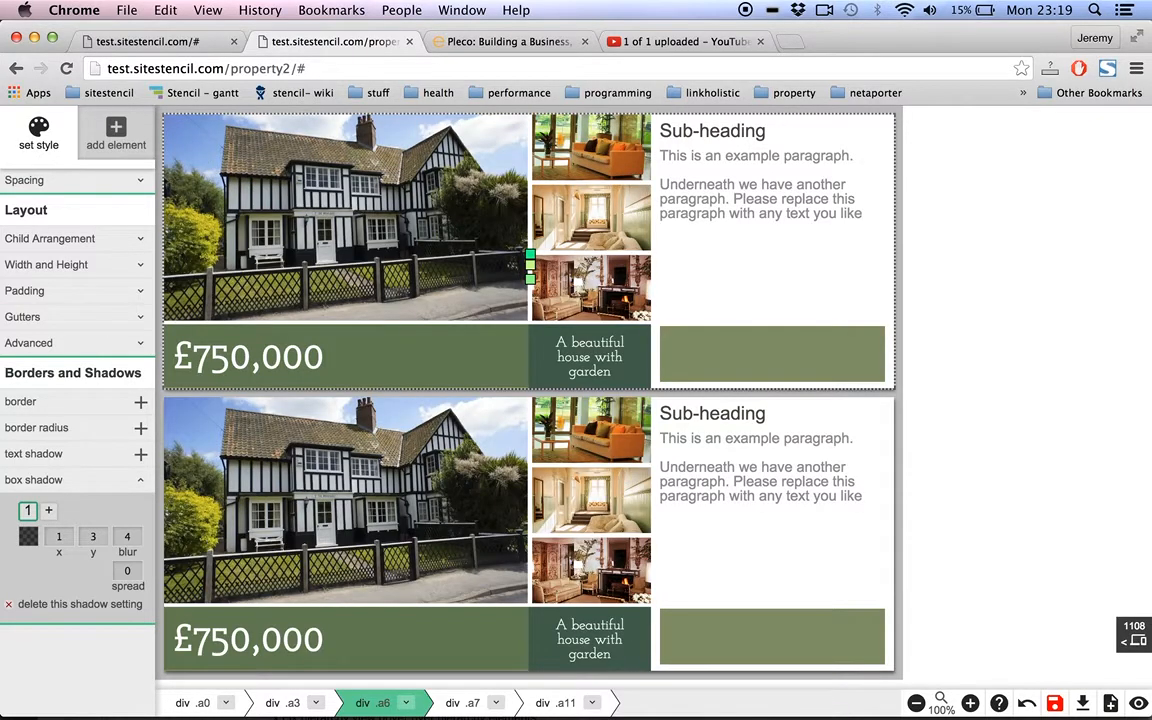
Save the page and check both listings in preview mode before returning to editing
click(948, 440)
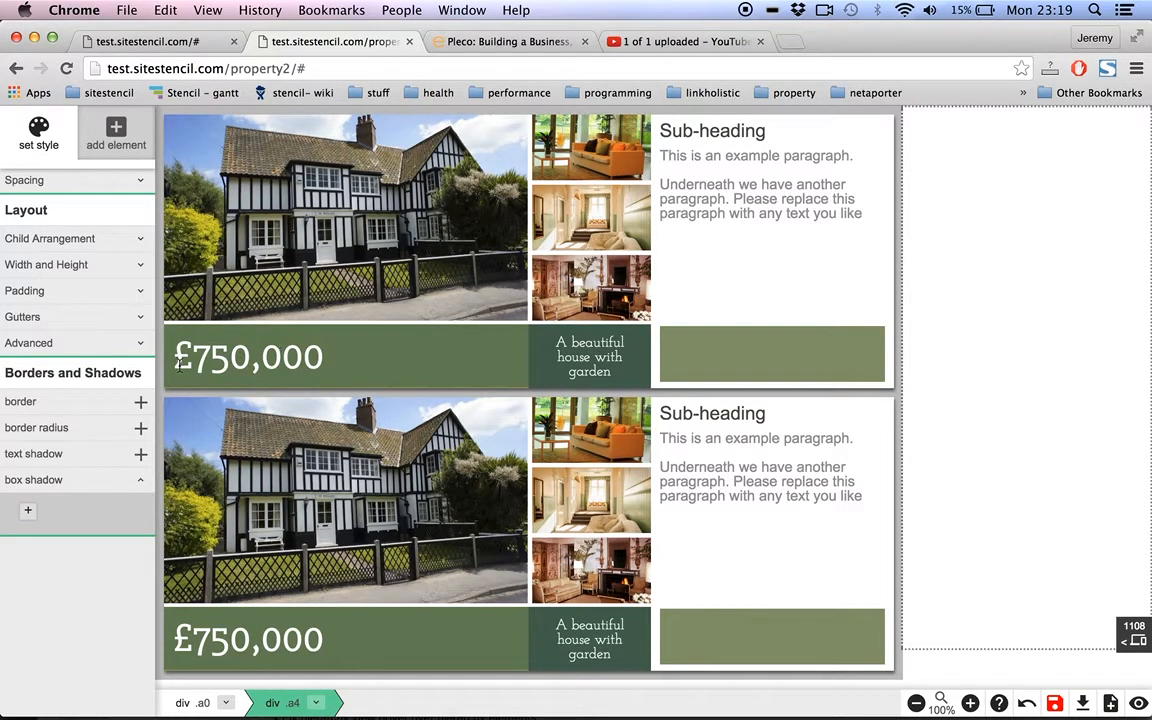
scroll(102, 416, up, 1)
scroll(103, 411, down, 2)
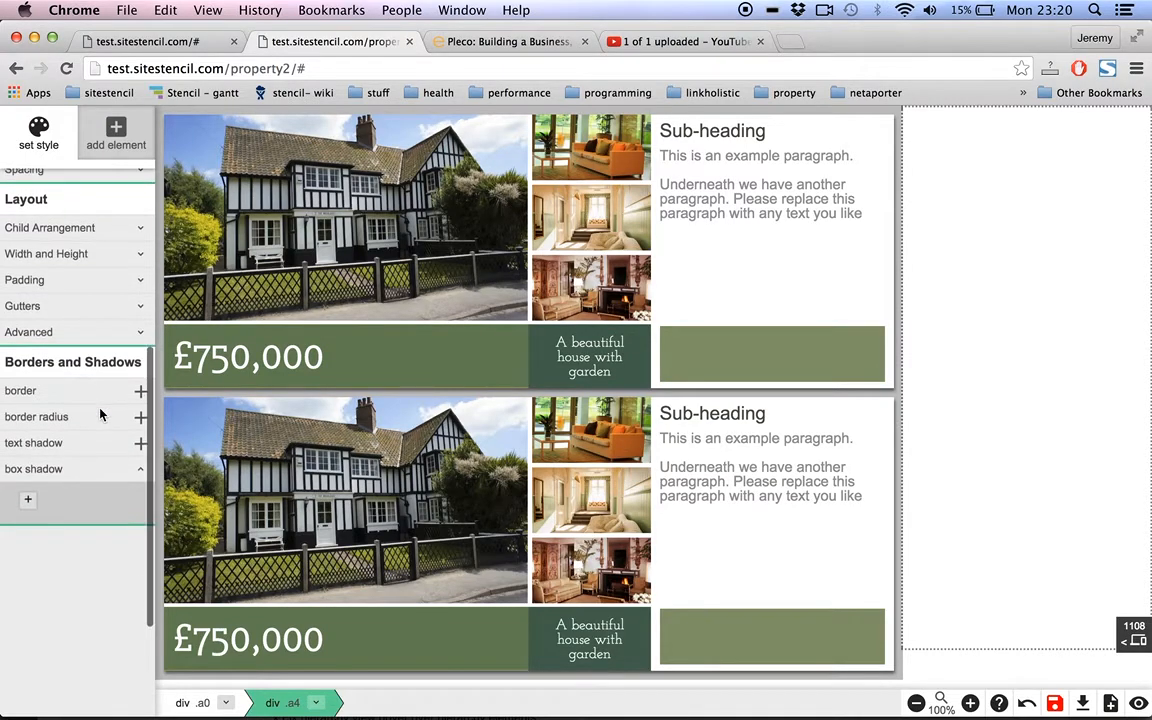
scroll(497, 363, up, 1)
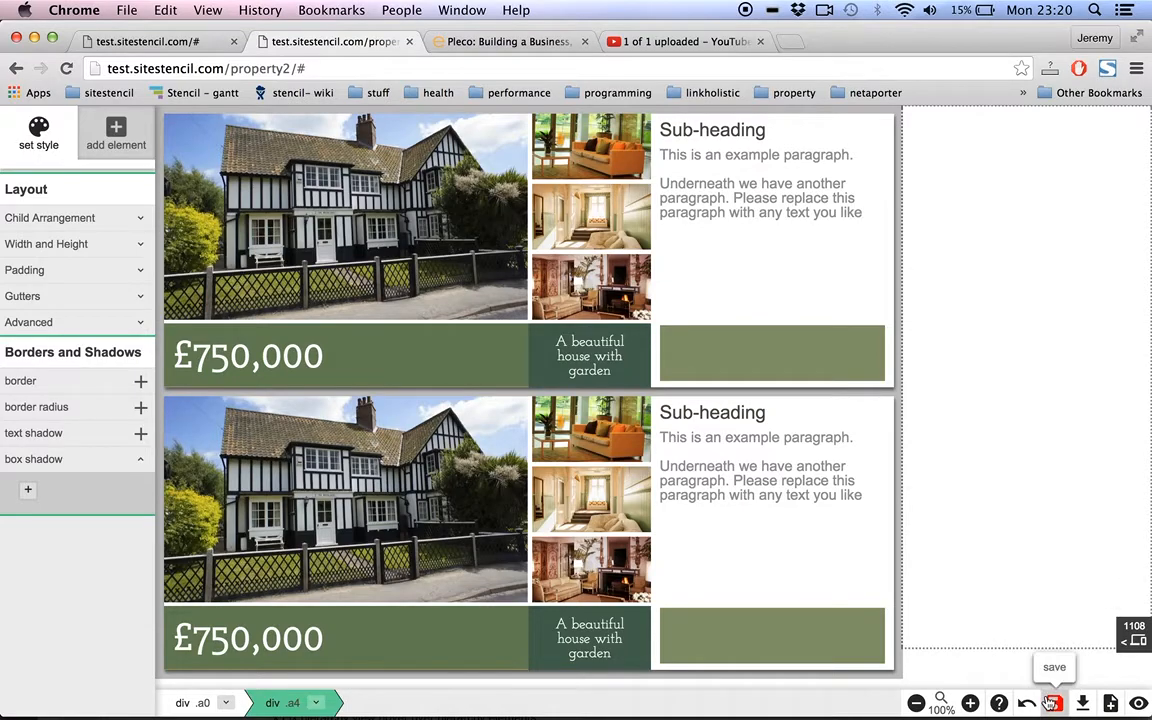
click(1137, 705)
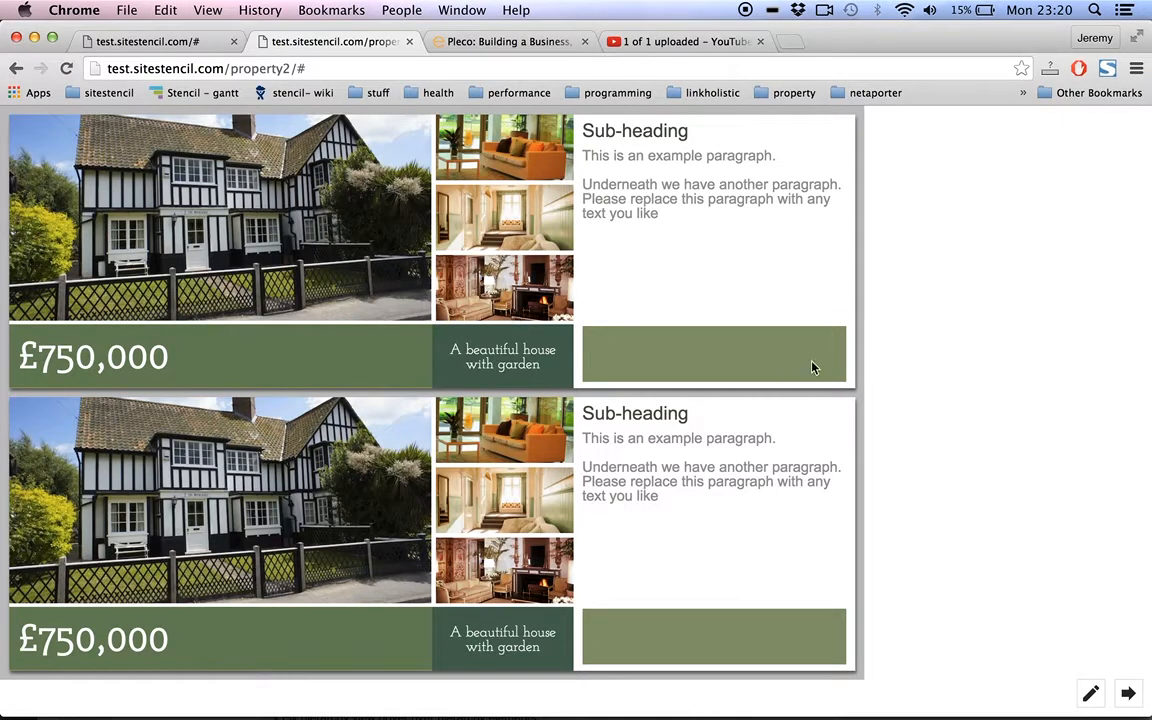
click(1090, 693)
Draw a new box at the top of the empty column beside the listings, nearly filling the column's width
click(972, 366)
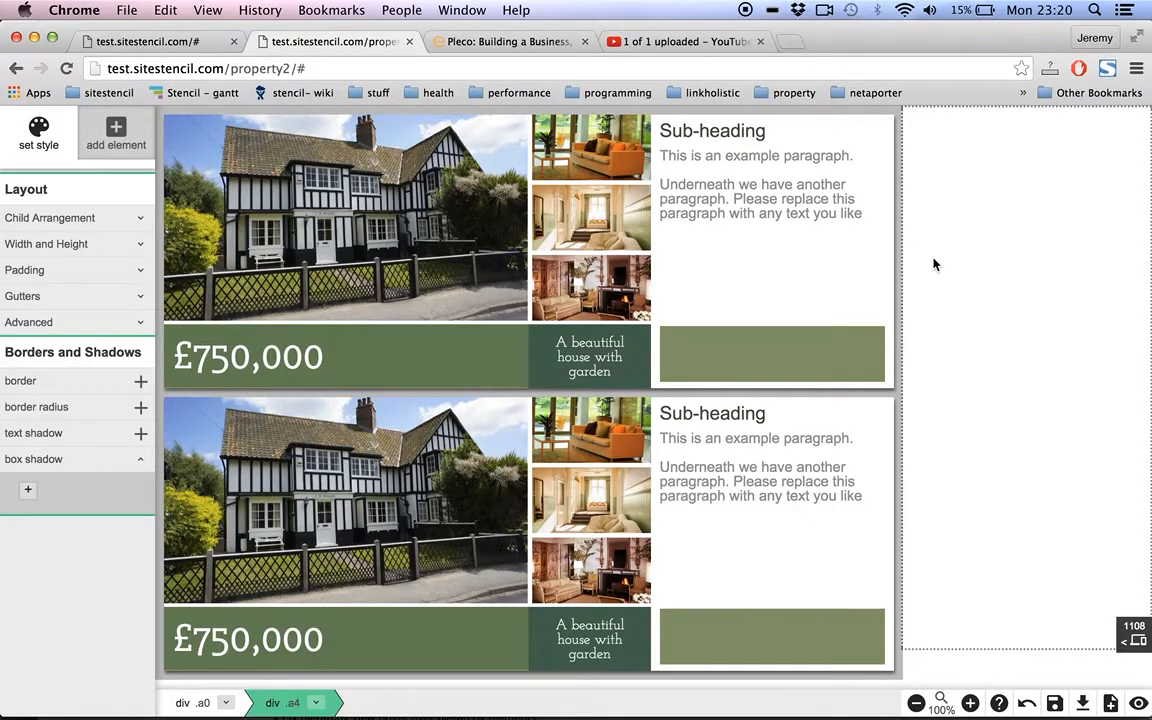
click(101, 136)
click(27, 218)
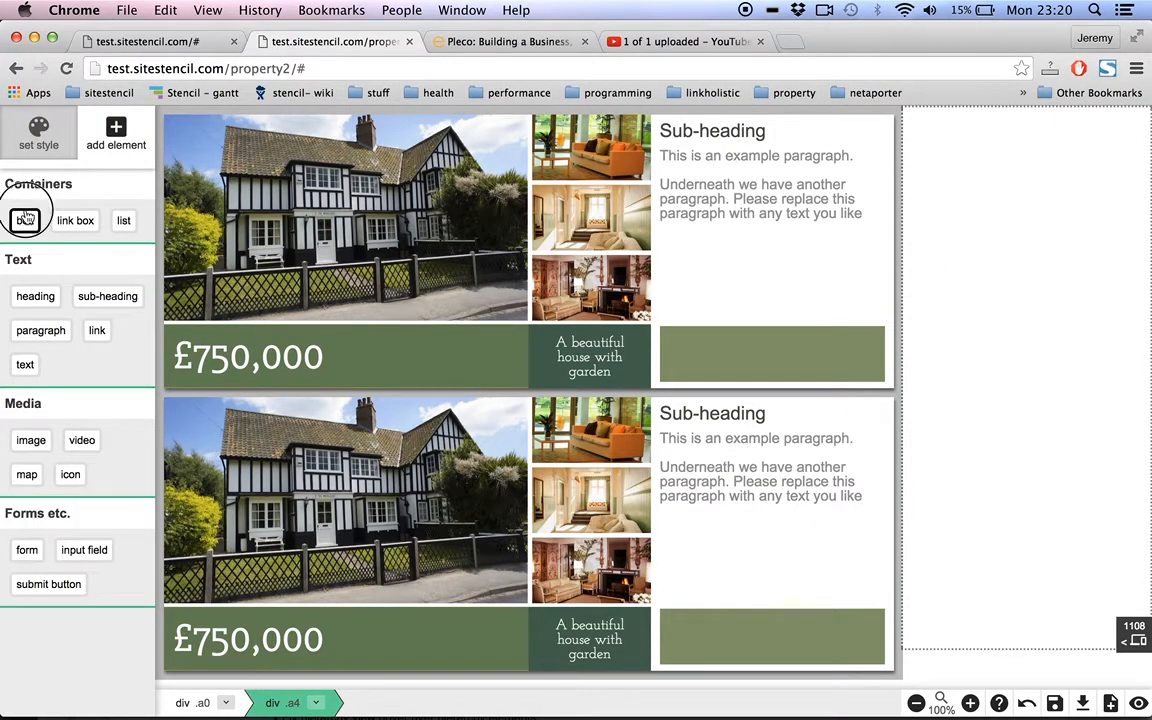
click(925, 146)
click(917, 125)
drag(1133, 372, 1142, 396)
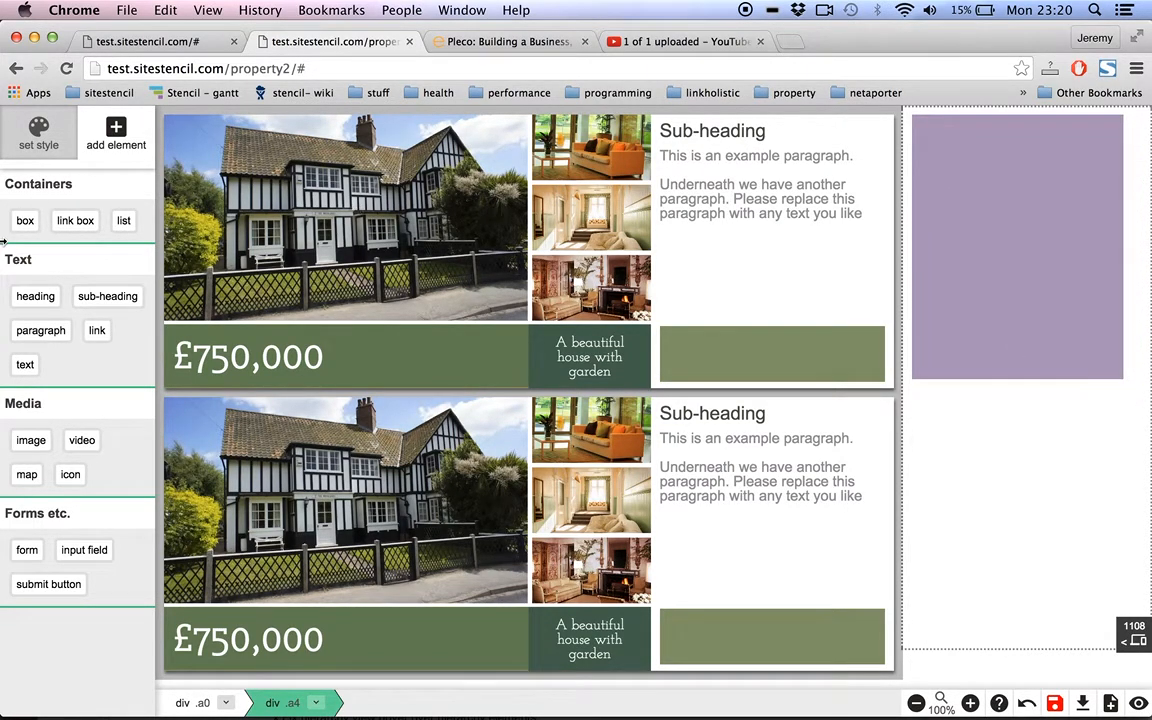
Try a box shadow with x 11, y 21 and blur 14 on the new purple box and delete it
click(33, 142)
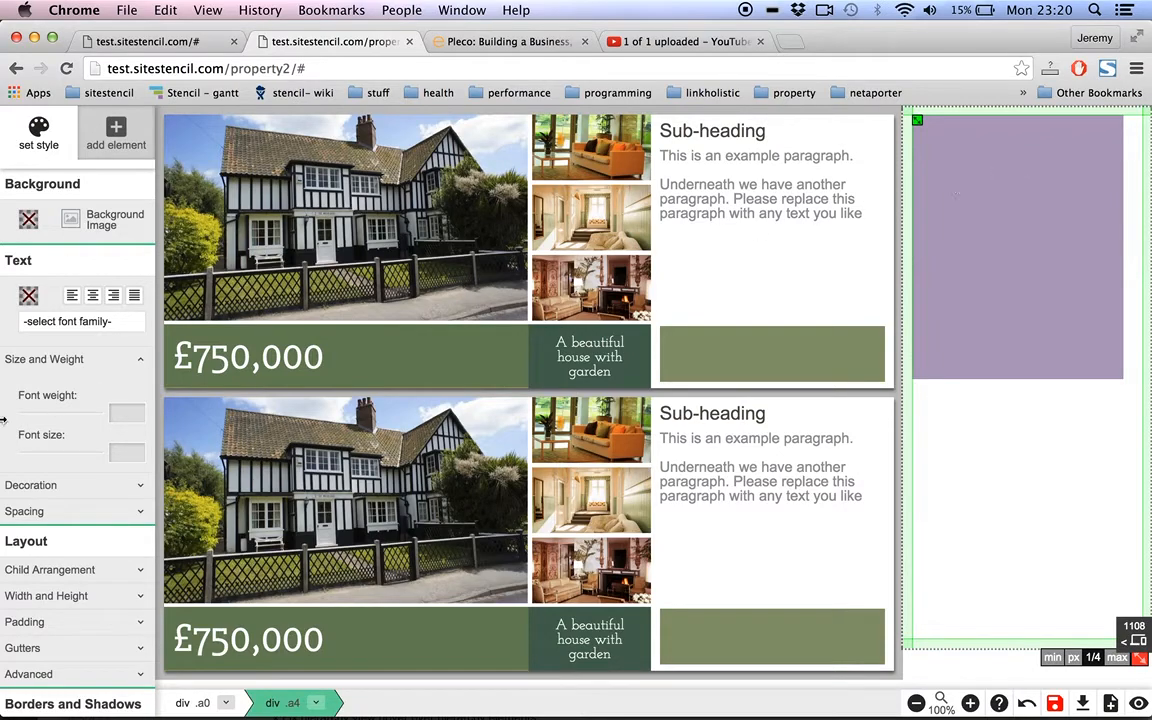
scroll(45, 360, down, 5)
click(45, 507)
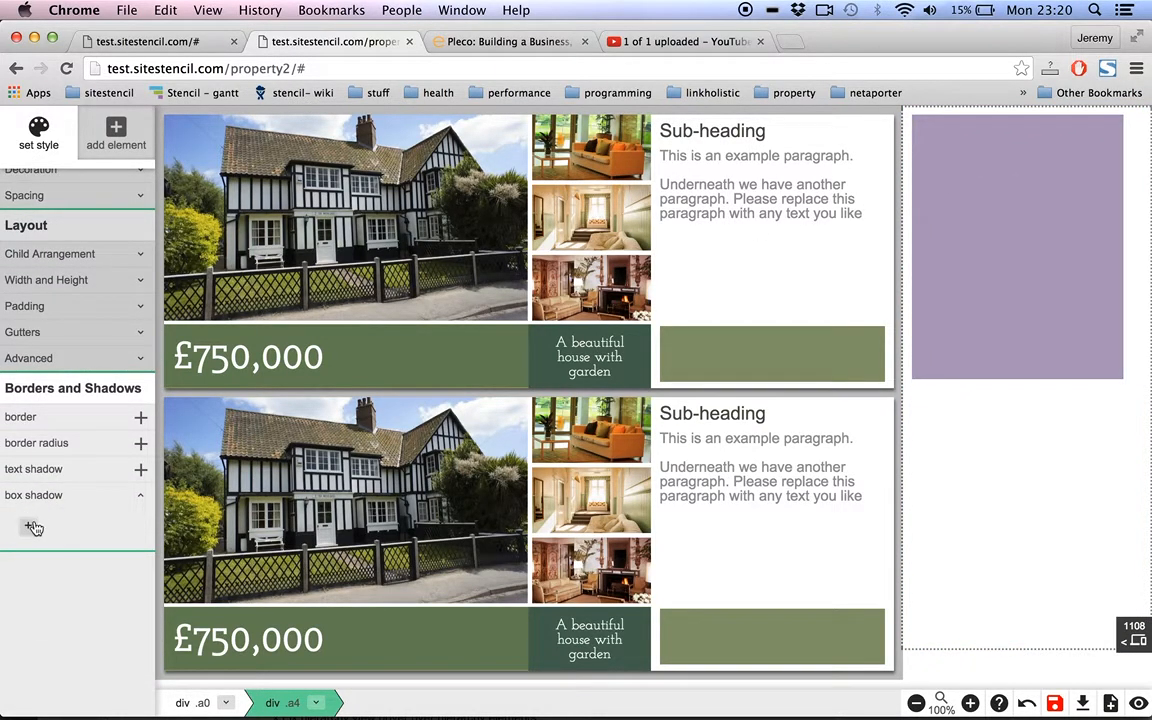
click(1012, 276)
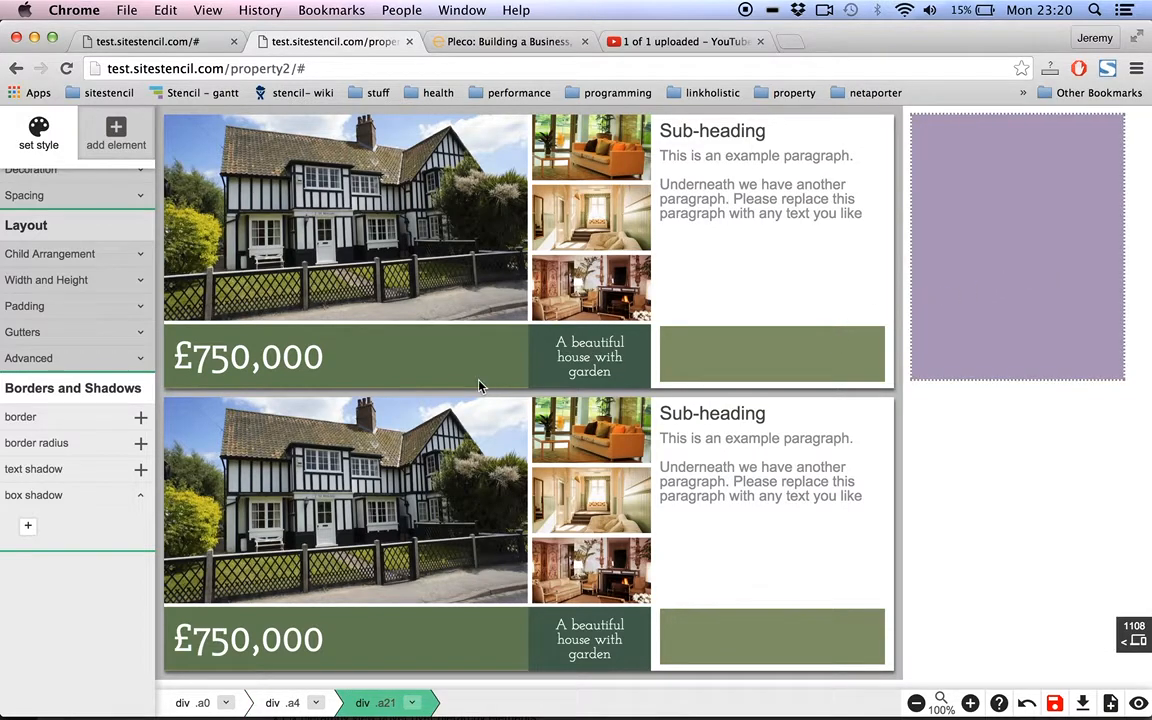
click(28, 525)
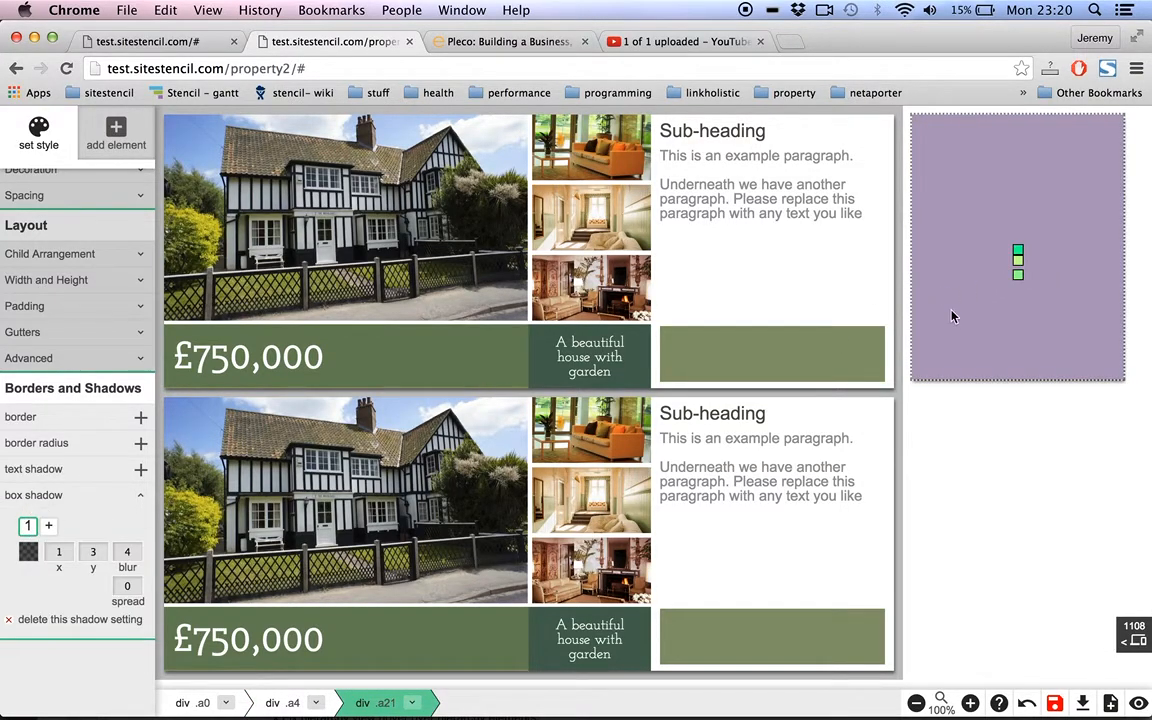
mouse_move(1018, 274)
mouse_down()
mouse_move(1042, 294)
mouse_move(1018, 273)
mouse_move(1022, 286)
mouse_move(1018, 252)
mouse_move(1028, 257)
mouse_move(1018, 265)
mouse_move(1024, 250)
mouse_move(1036, 260)
mouse_move(1028, 270)
mouse_up()
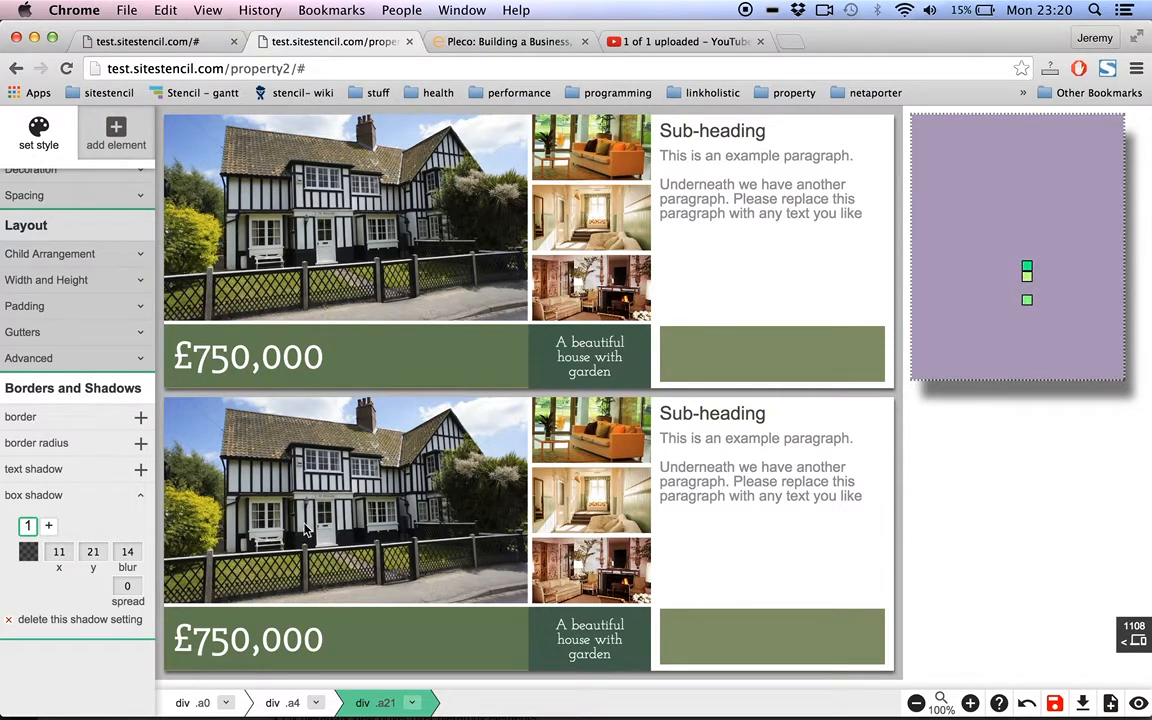
click(12, 621)
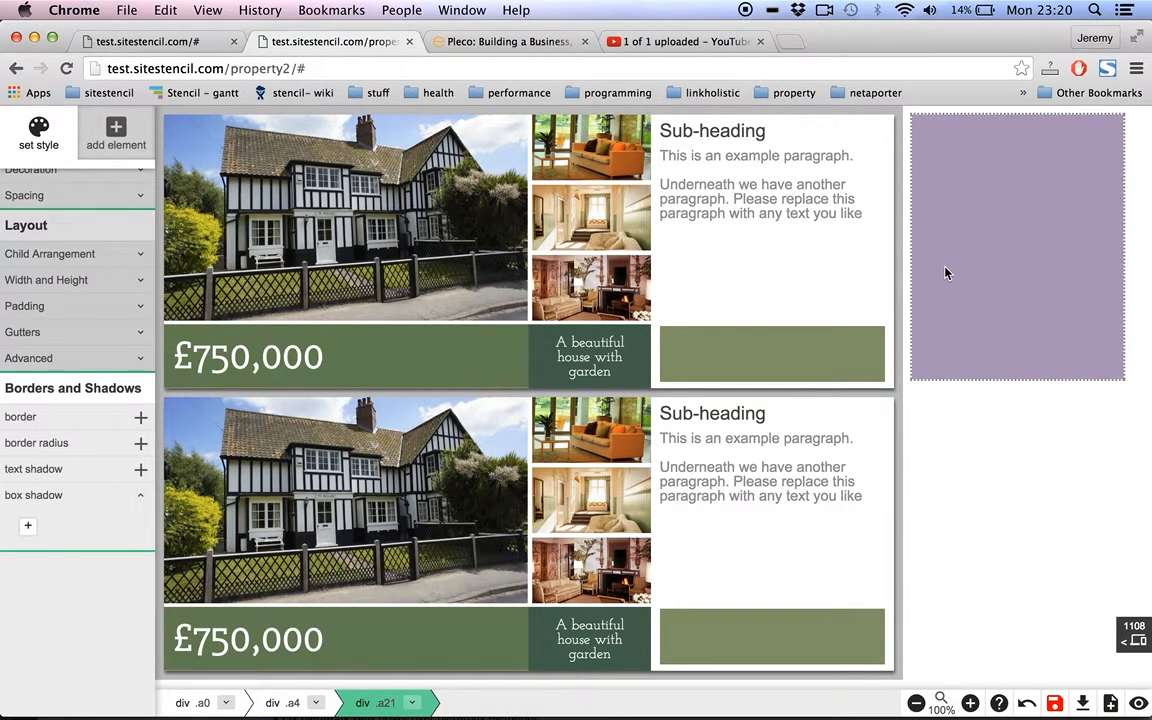
Try a border on all sides of the purple box and reduce its width to 0px
click(33, 417)
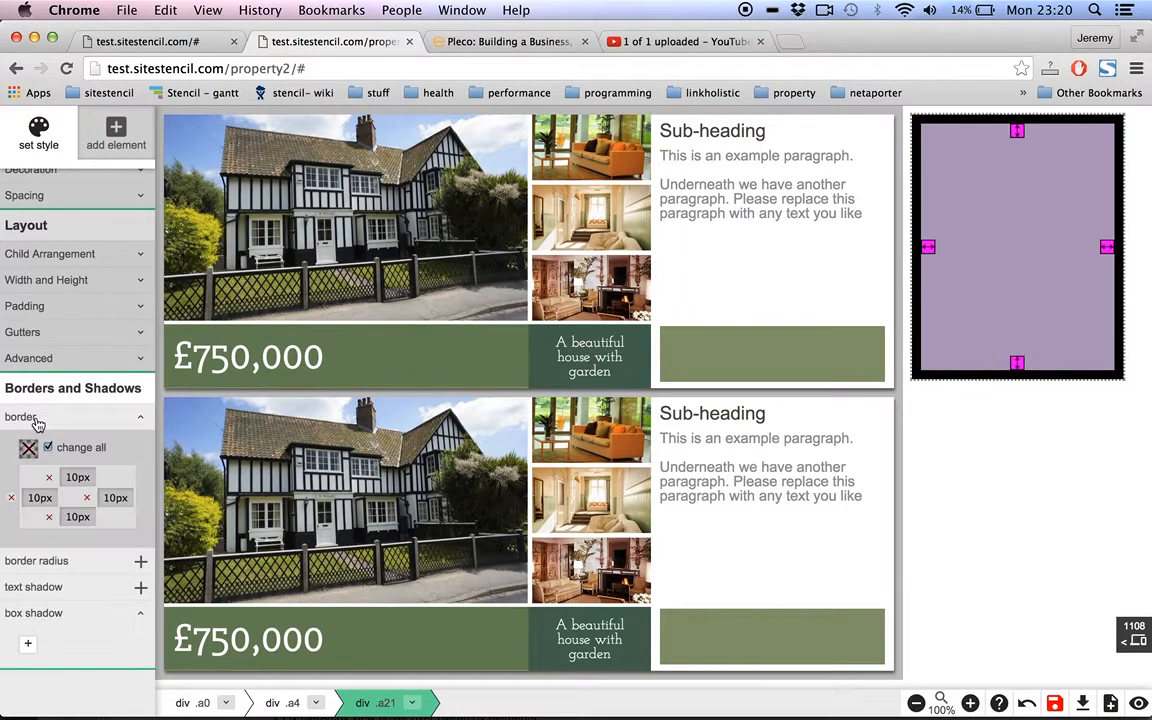
mouse_move(1017, 132)
mouse_down()
mouse_move(1023, 185)
mouse_move(1016, 110)
mouse_up()
click(1019, 135)
click(1020, 124)
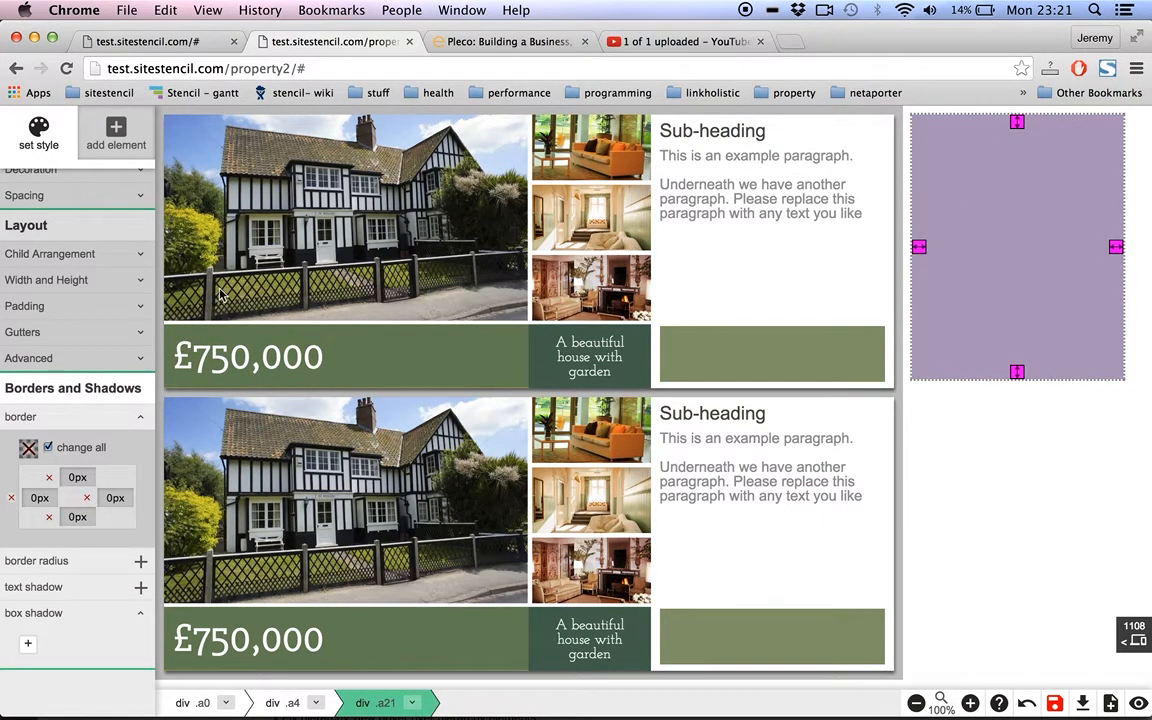
scroll(77, 214, up, 5)
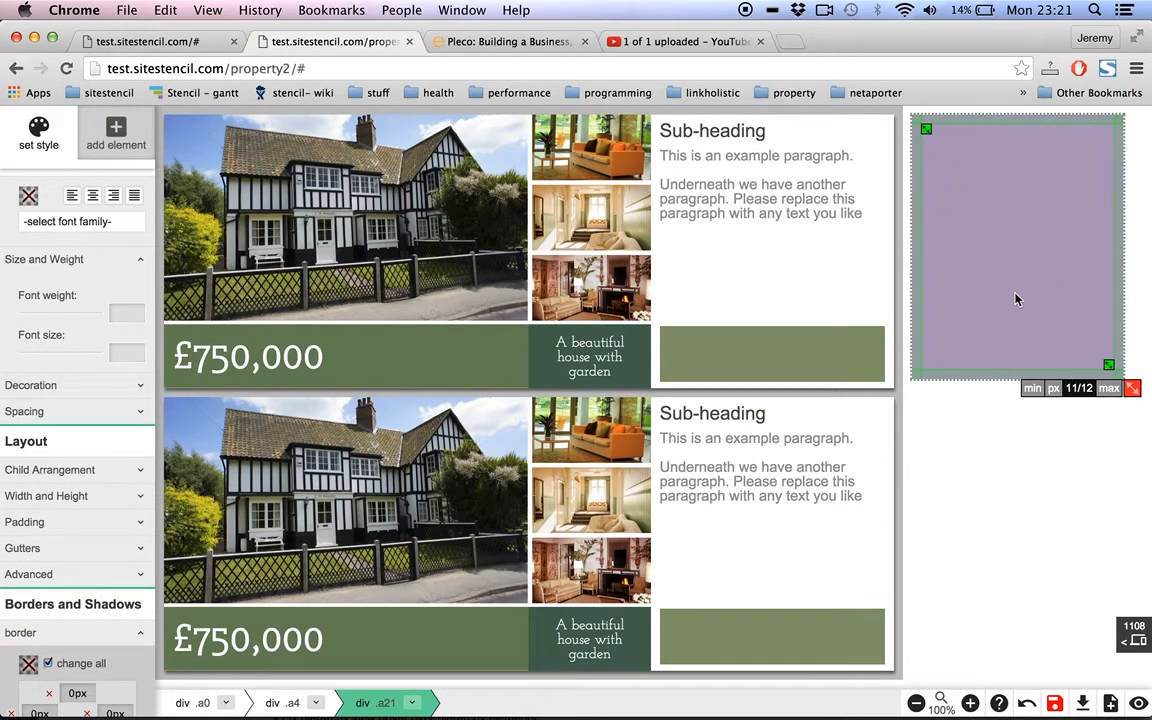
Check the reference page in Safari, then set the purple box to maximum width and shorten its height
key(super+Tab)
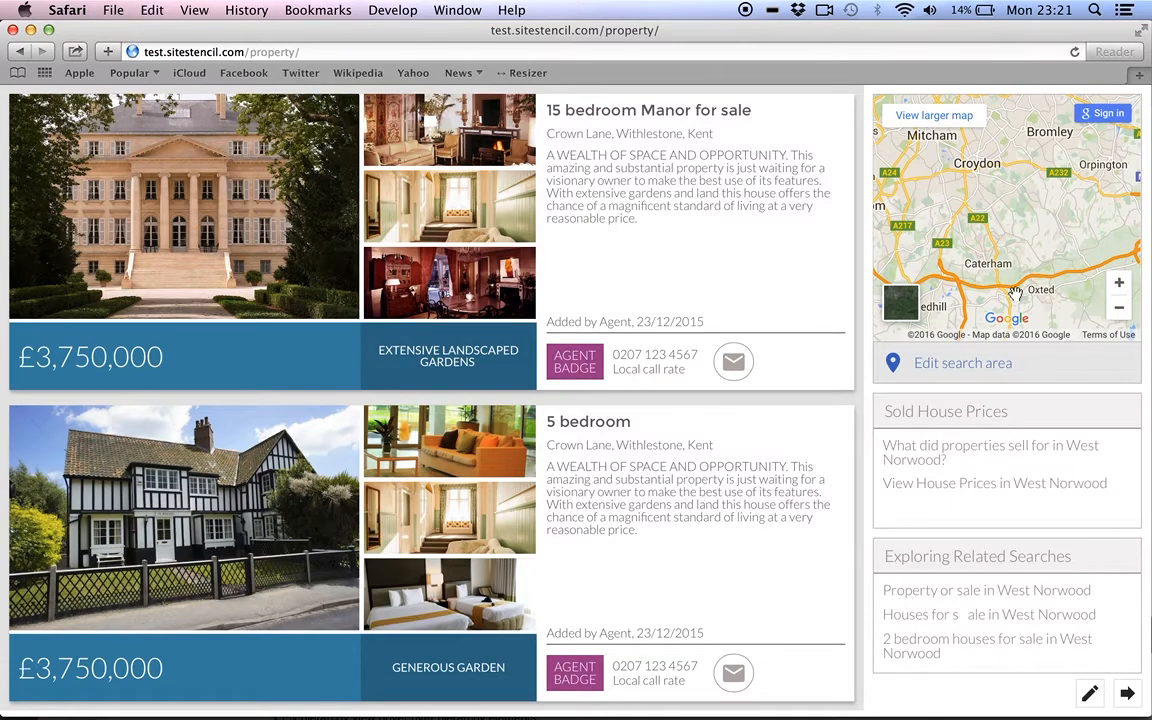
key(super+Tab)
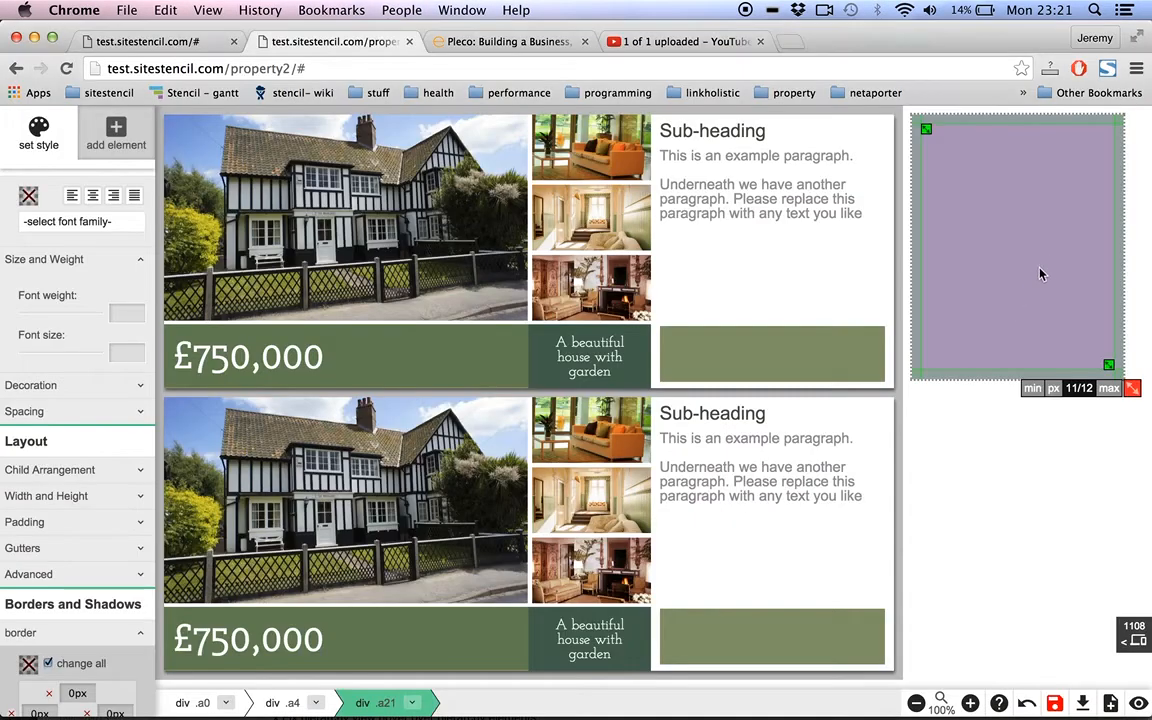
click(1110, 389)
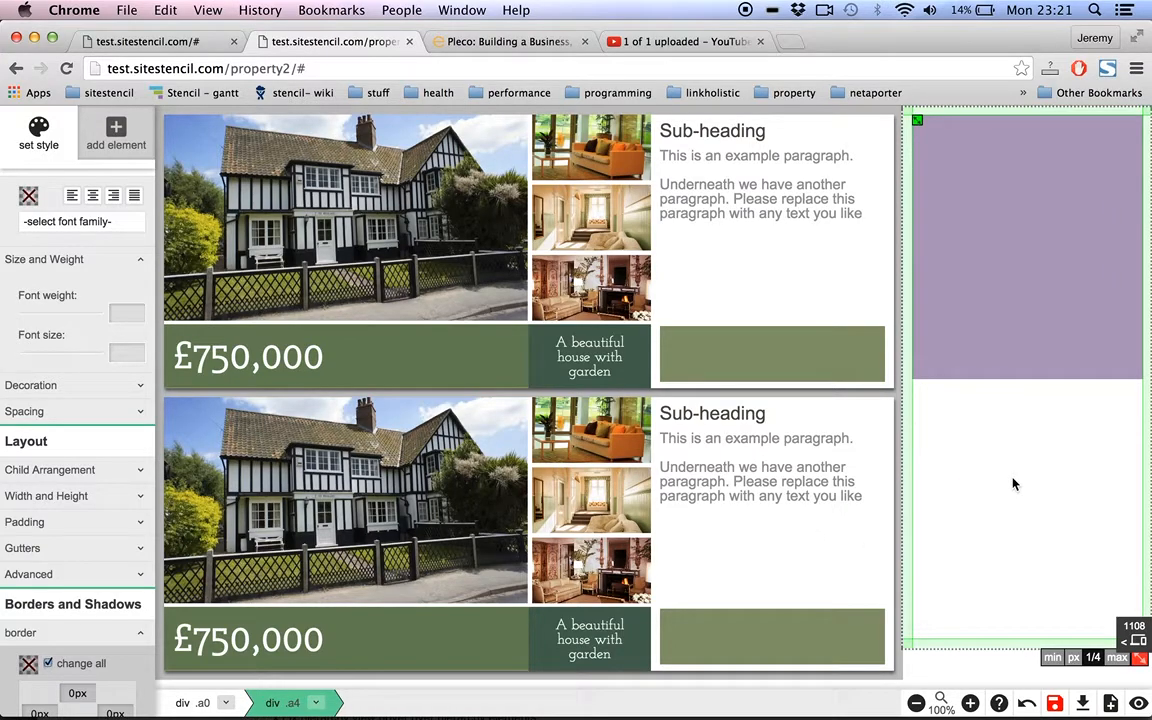
drag(1130, 366, 1137, 322)
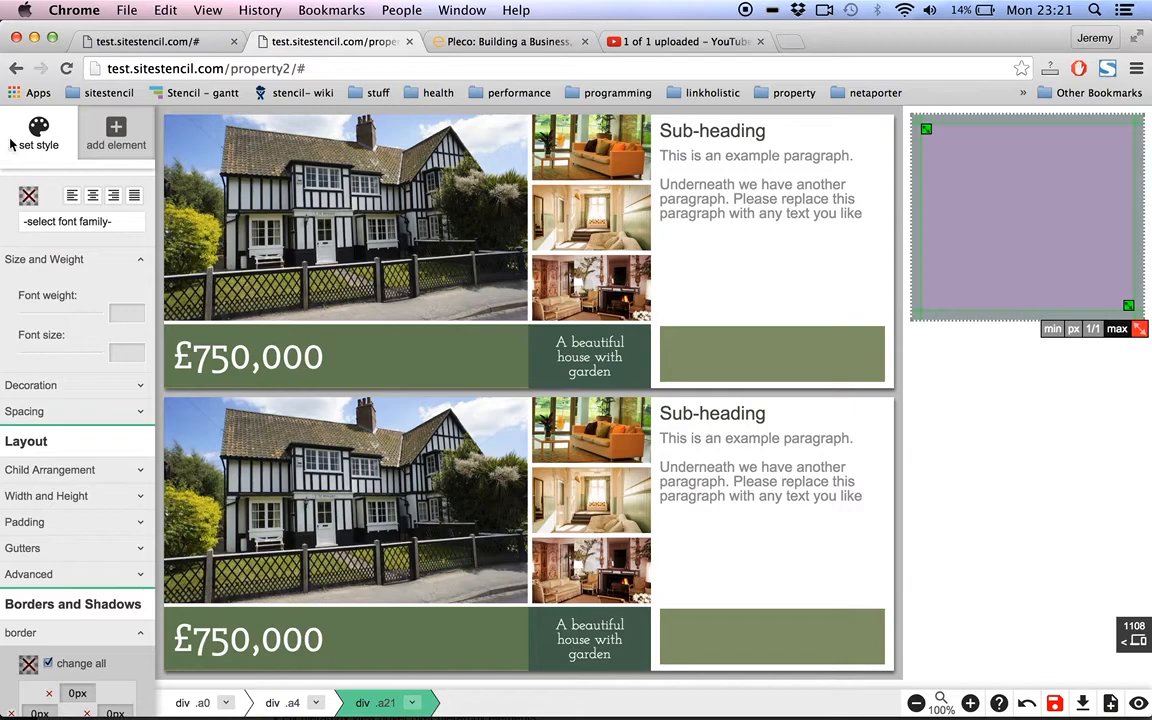
Insert a full-width map at the top of the purple box, enlarge its height, and lengthen the box to leave space beneath
click(108, 140)
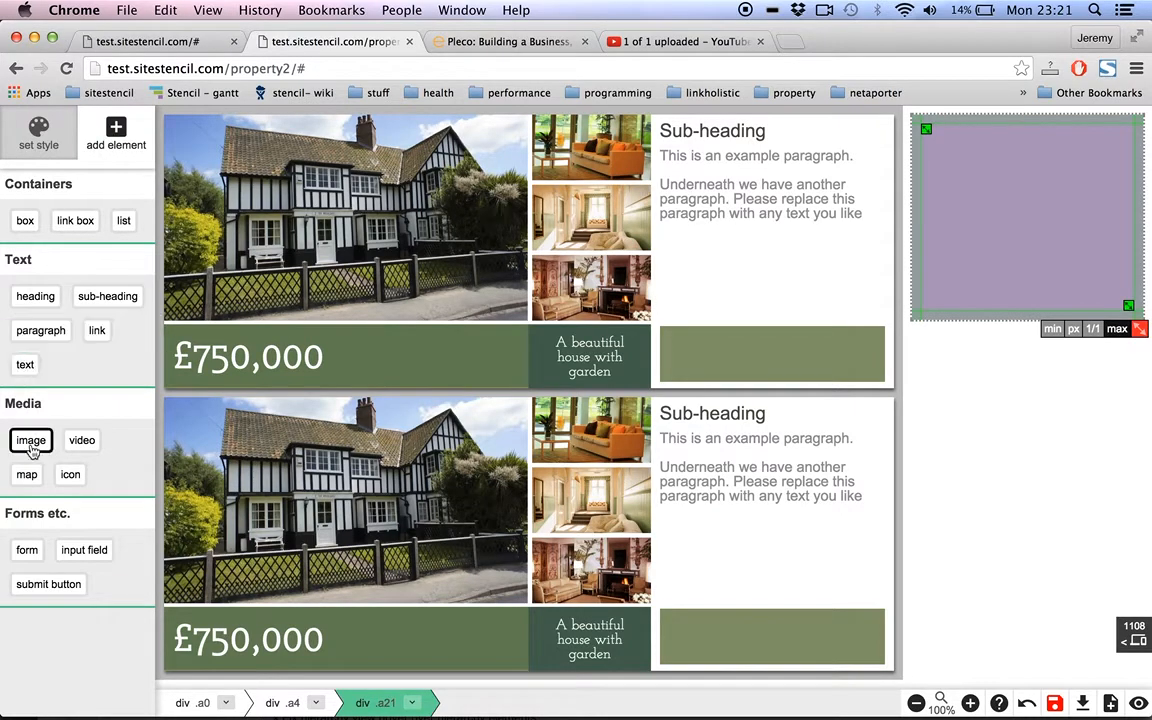
drag(928, 153, 1021, 188)
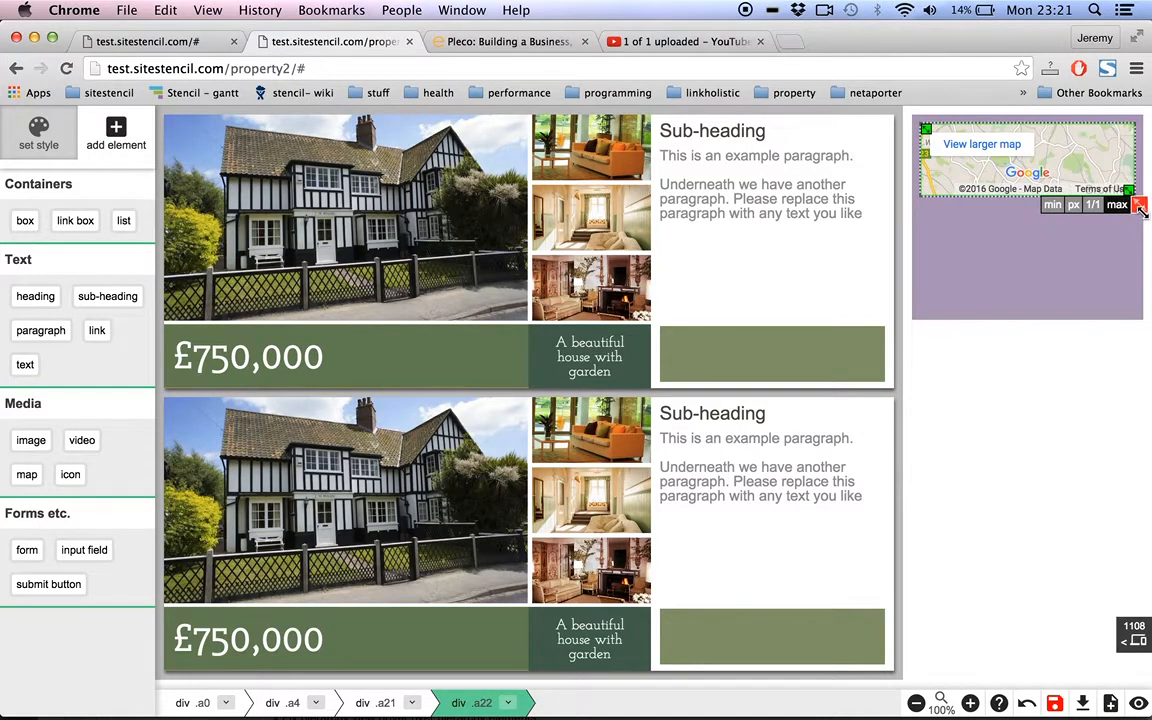
drag(1140, 204, 1143, 294)
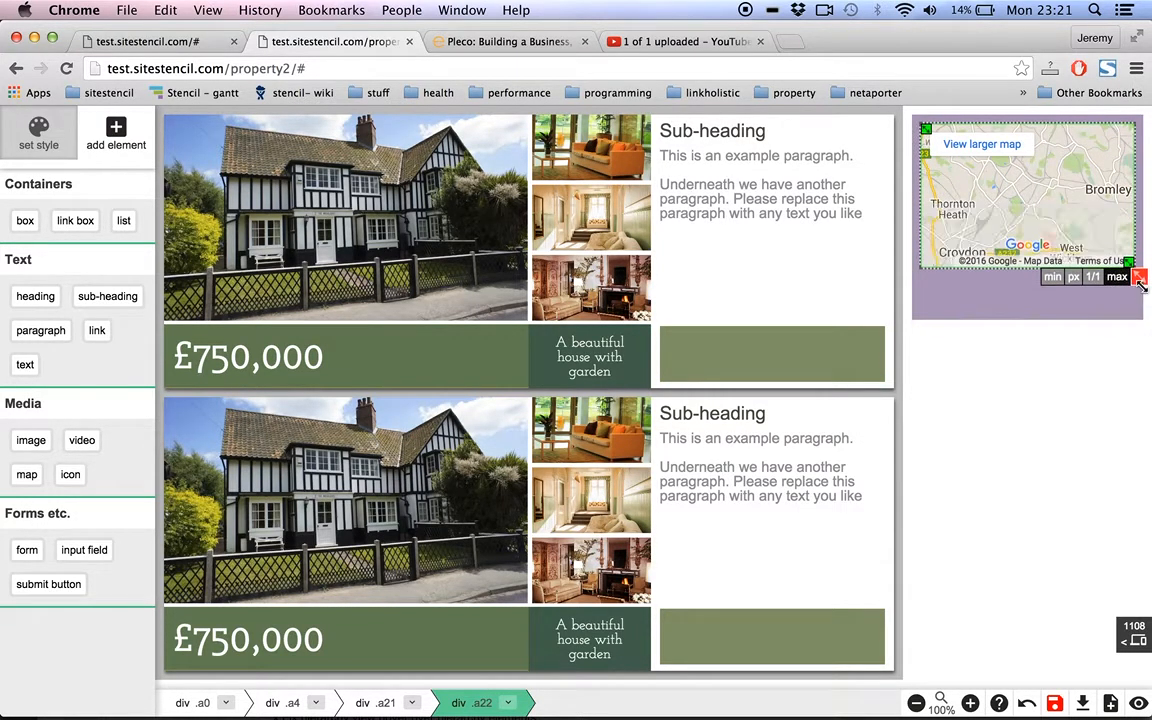
click(1024, 295)
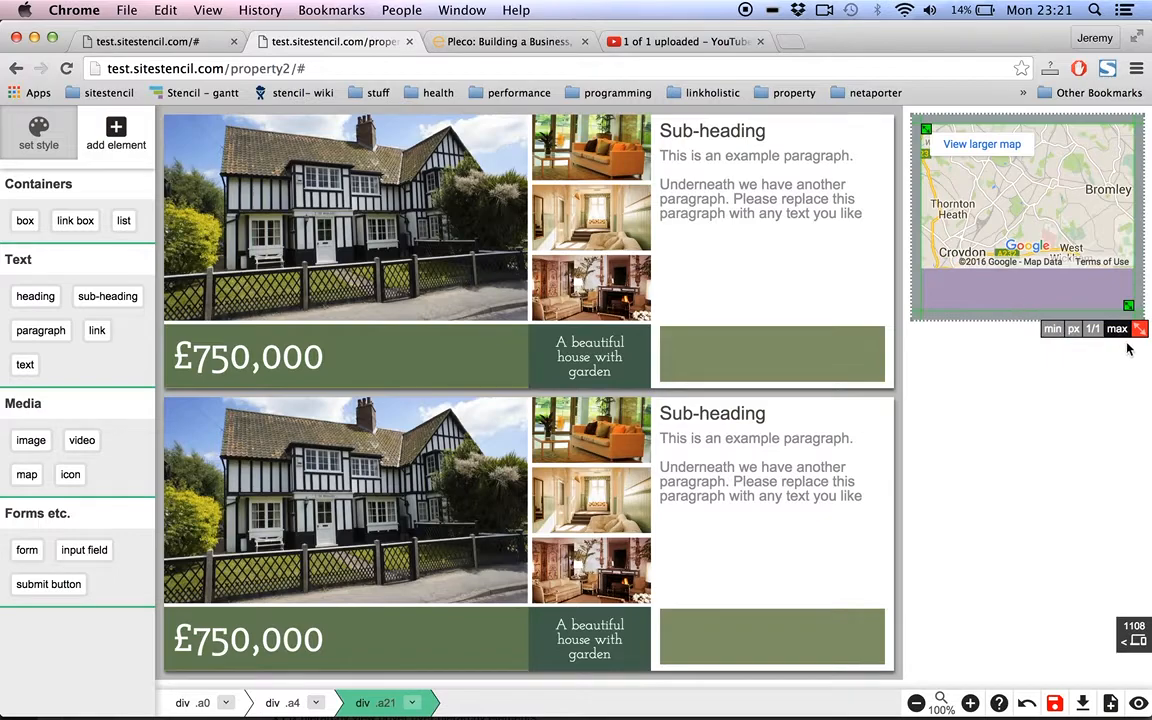
drag(1140, 327, 1140, 360)
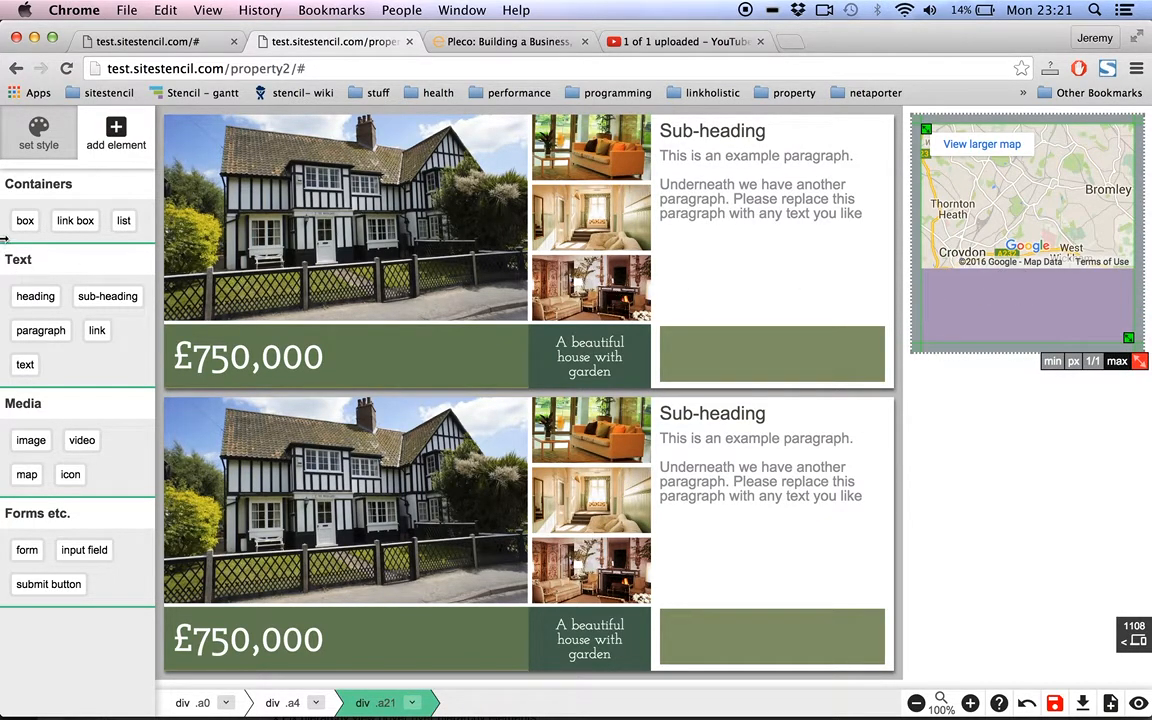
Add a simple text element beneath the map in the purple box and replace its wording with "sdfdsfsdfsfs"
click(25, 364)
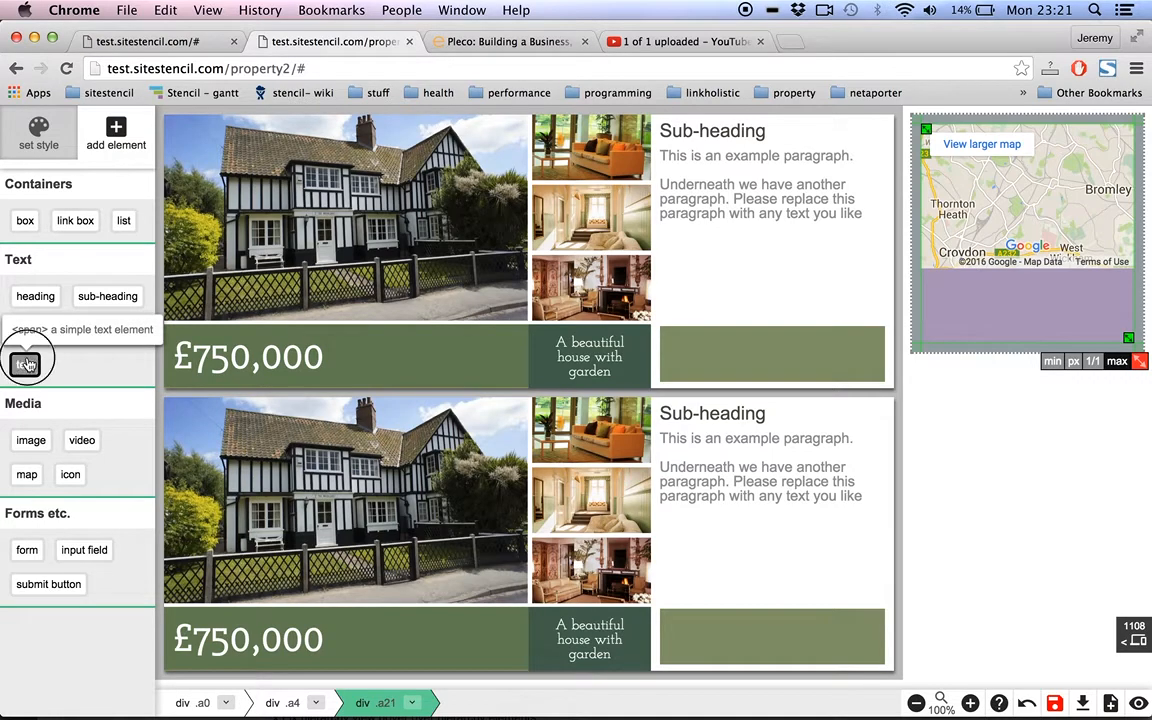
click(920, 287)
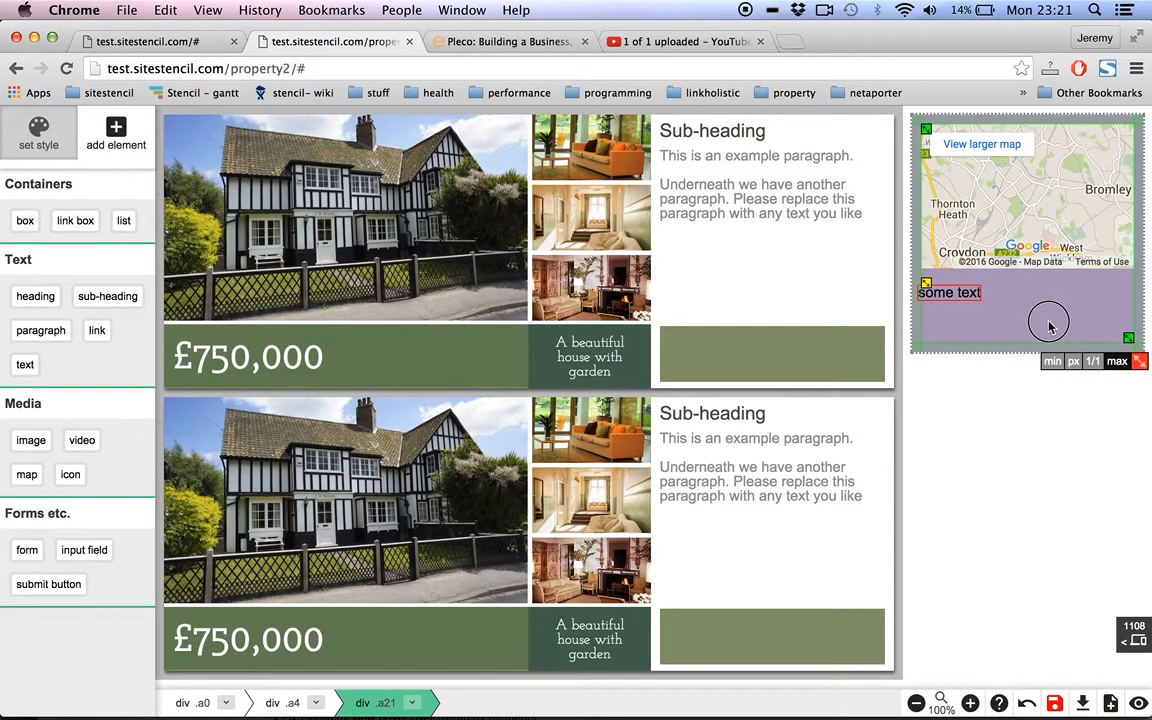
click(948, 285)
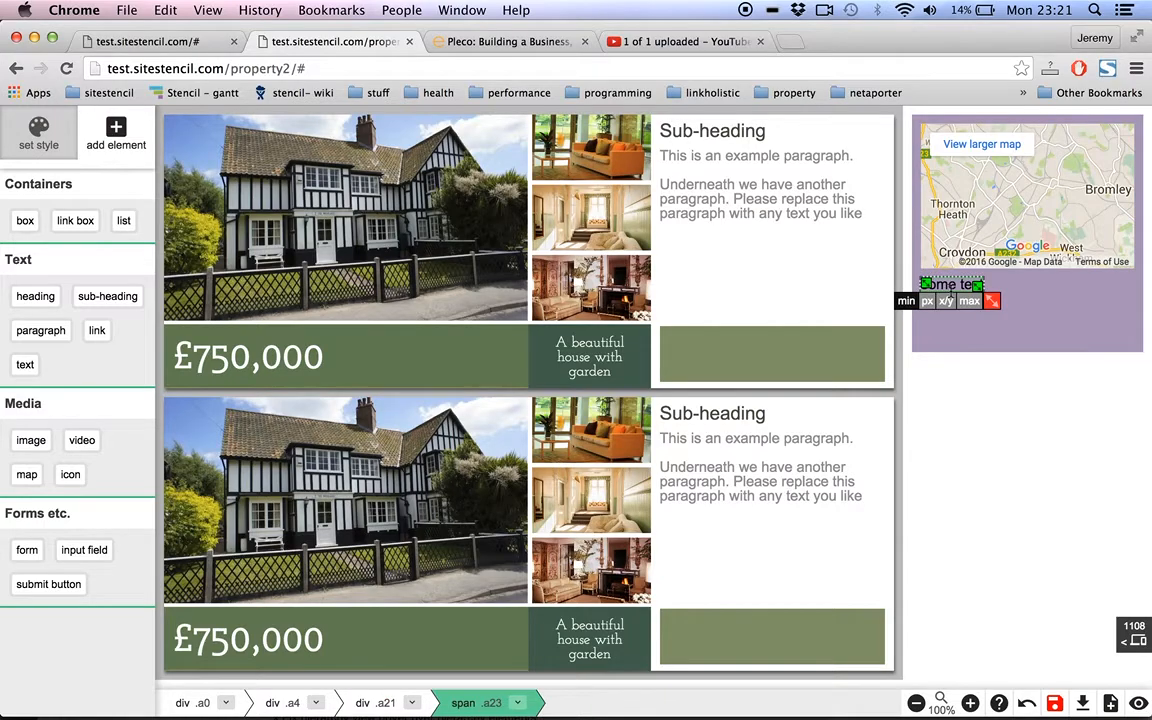
double_click(952, 285)
text(sdfdsfsdfsfs)
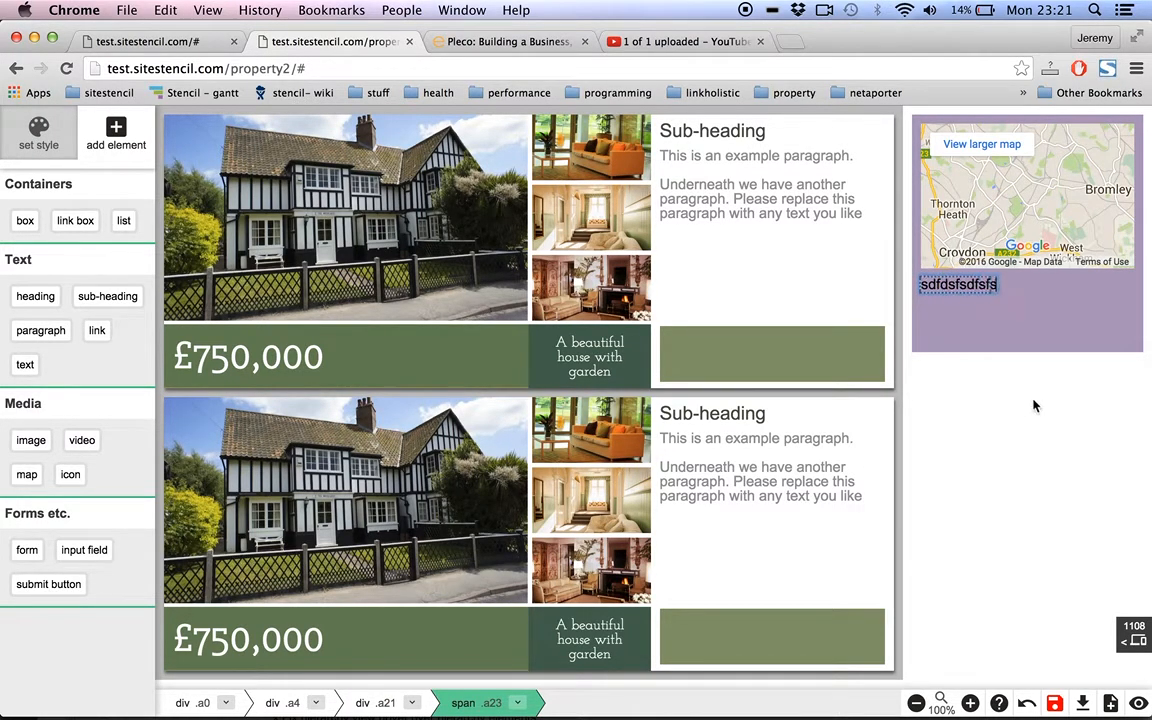
click(1018, 316)
Examine the map box and its caption on the reference property page in Safari and return to the Chrome editor
key(super+Tab)
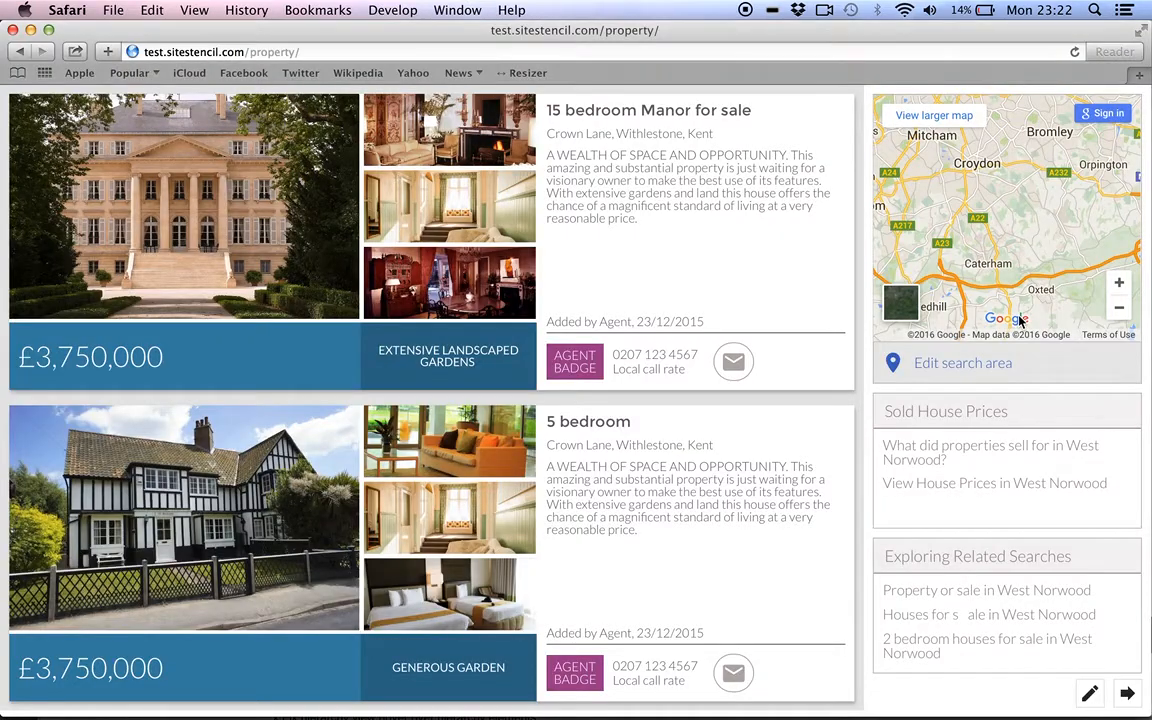
key(super+Tab)
key(super+Tab)
key(super+Tab)
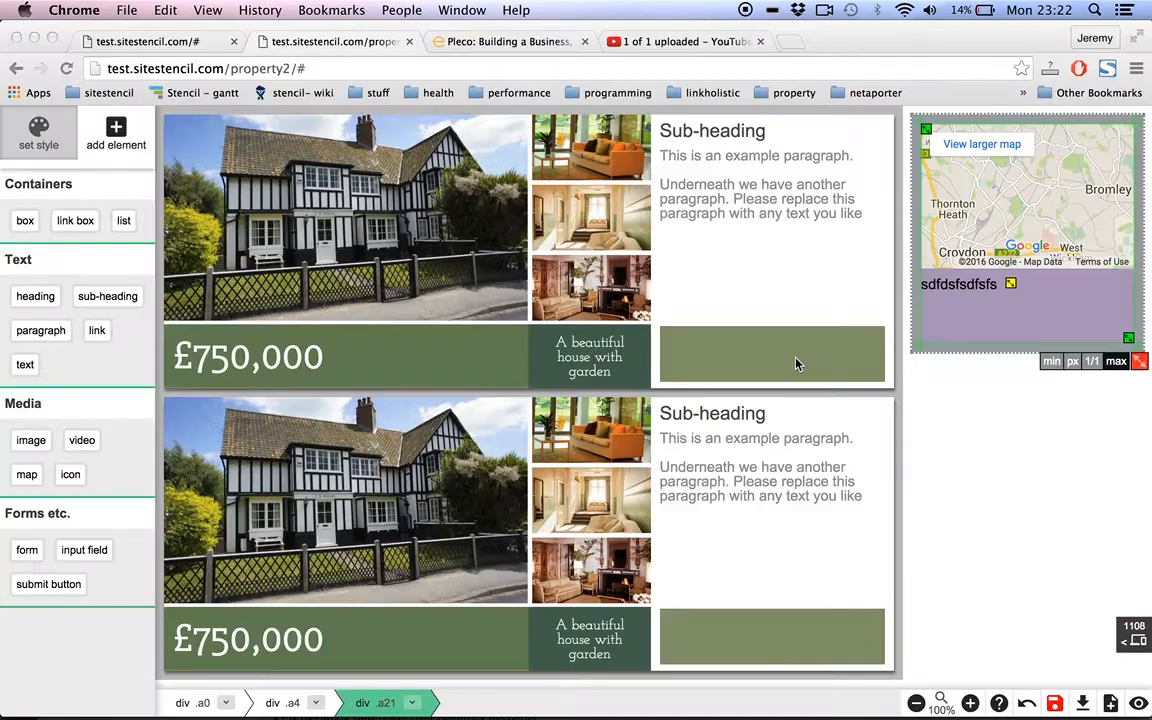